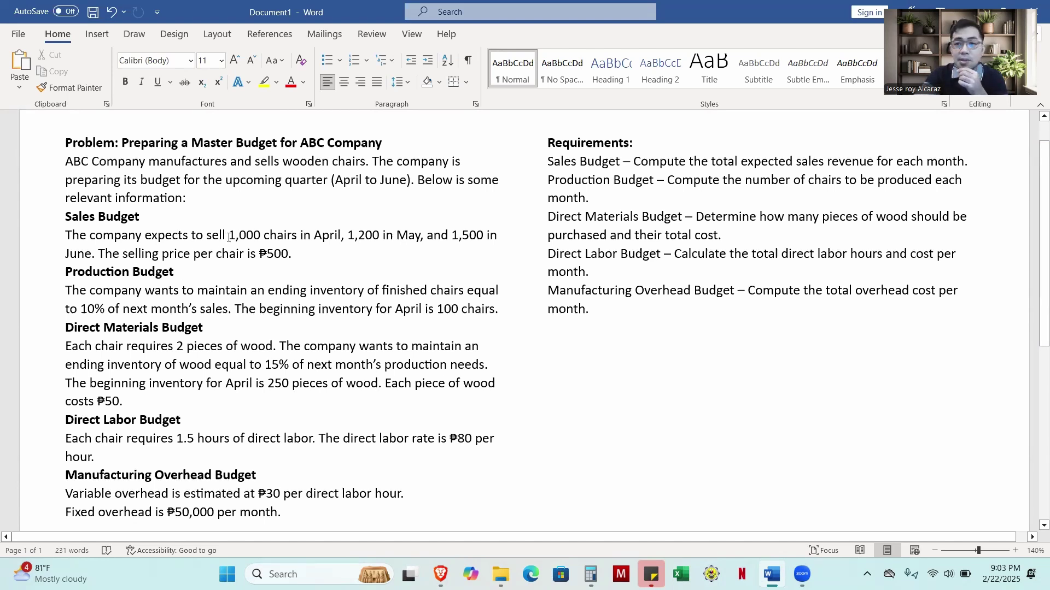
Examine the expected monthly chair sales in the Sales Budget paragraph of the Word problem
left_click_drag(229, 236, 341, 236)
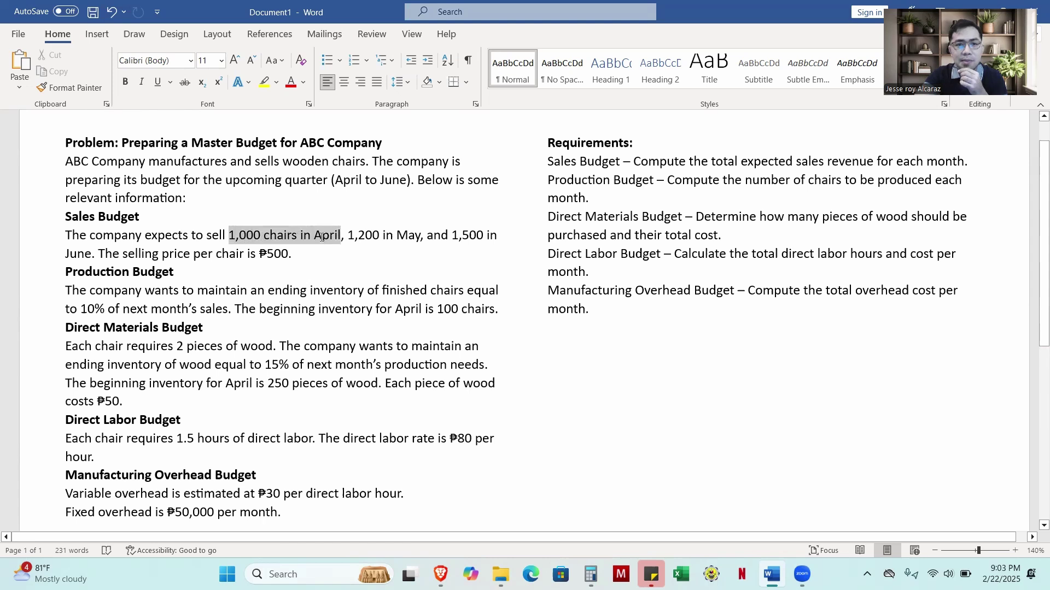
left_click(387, 263)
double_click(354, 237)
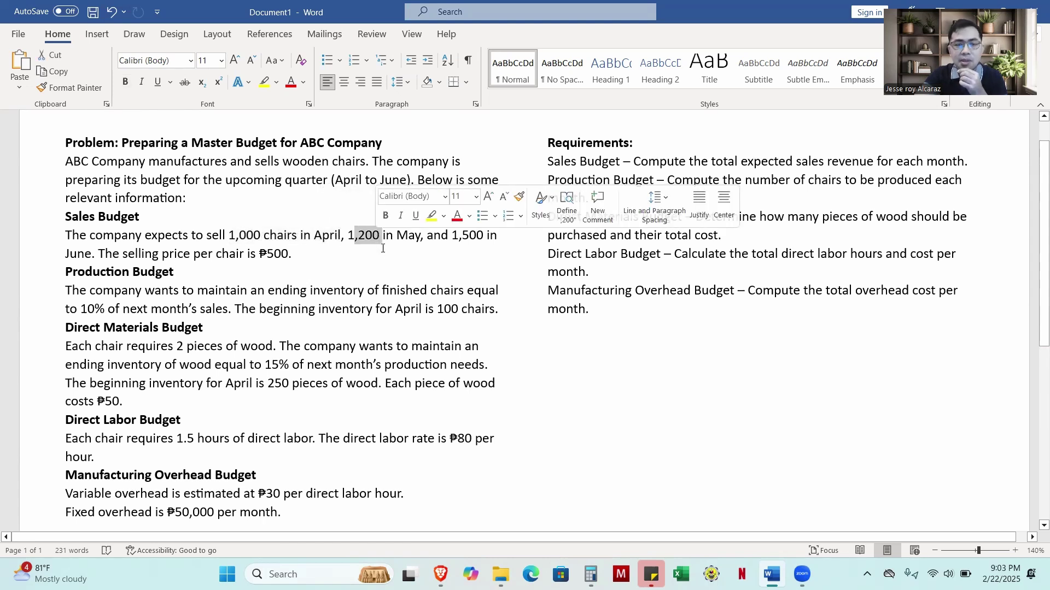
left_click(352, 257)
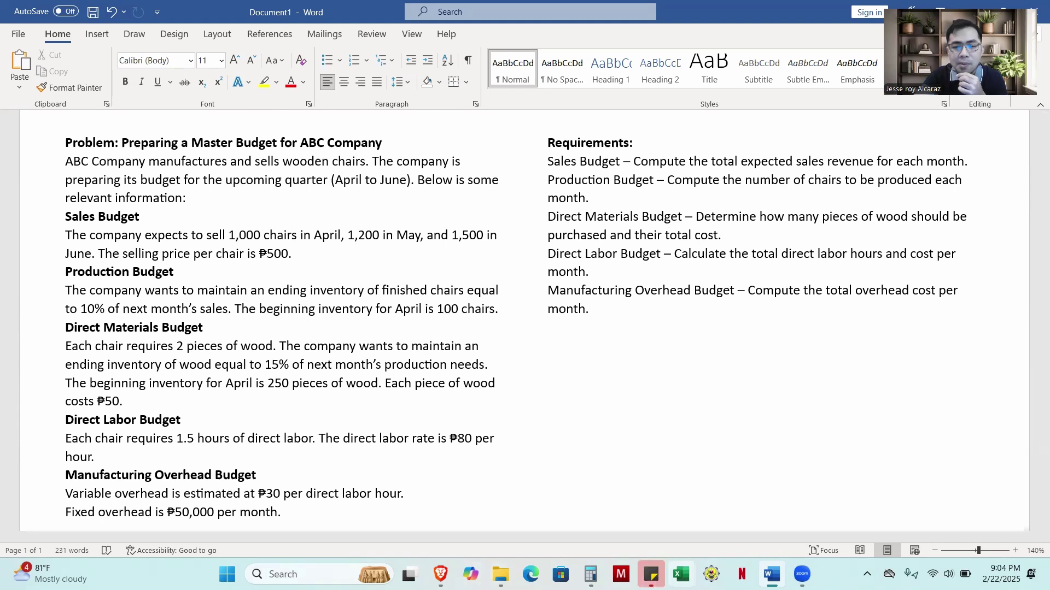
Switch to Excel and create a blank workbook in a maximised window
left_click(681, 574)
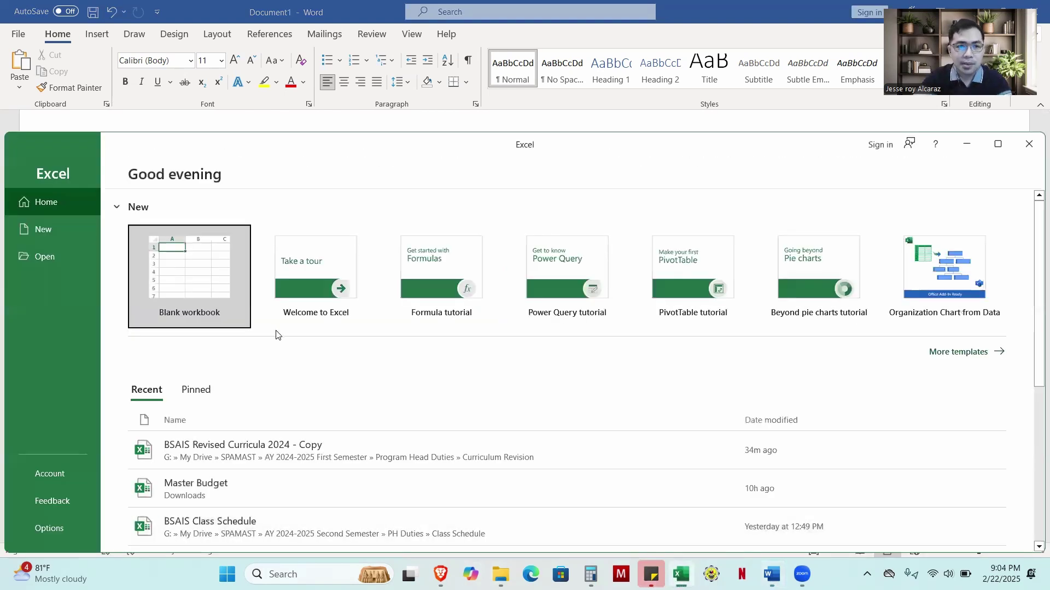
left_click(202, 282)
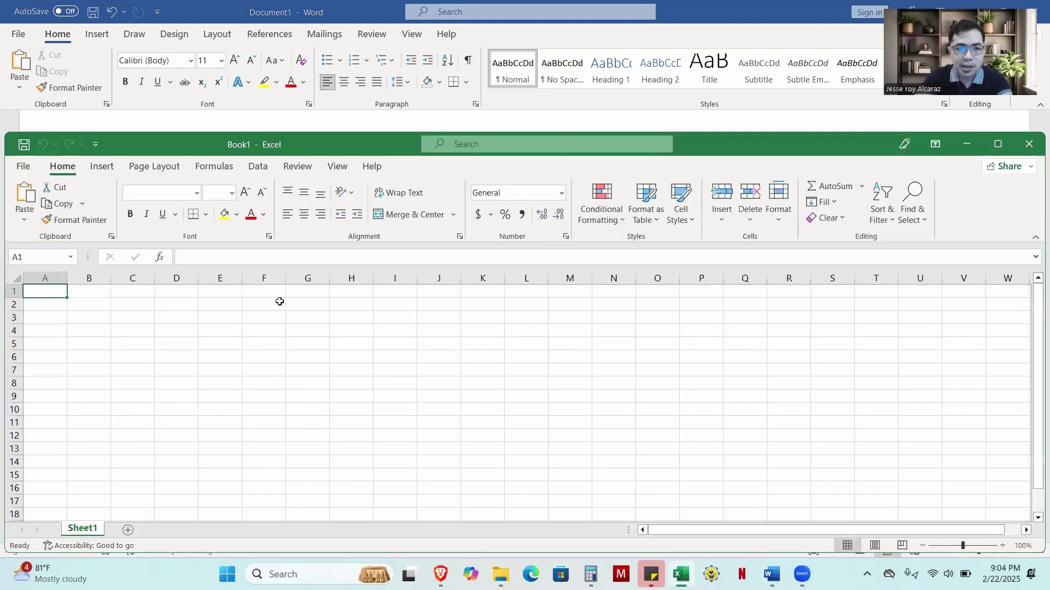
left_click(998, 144)
left_click(352, 392)
scroll(324, 386, "up", 5, "ctrl")
scroll(181, 320, "up", 1, "ctrl")
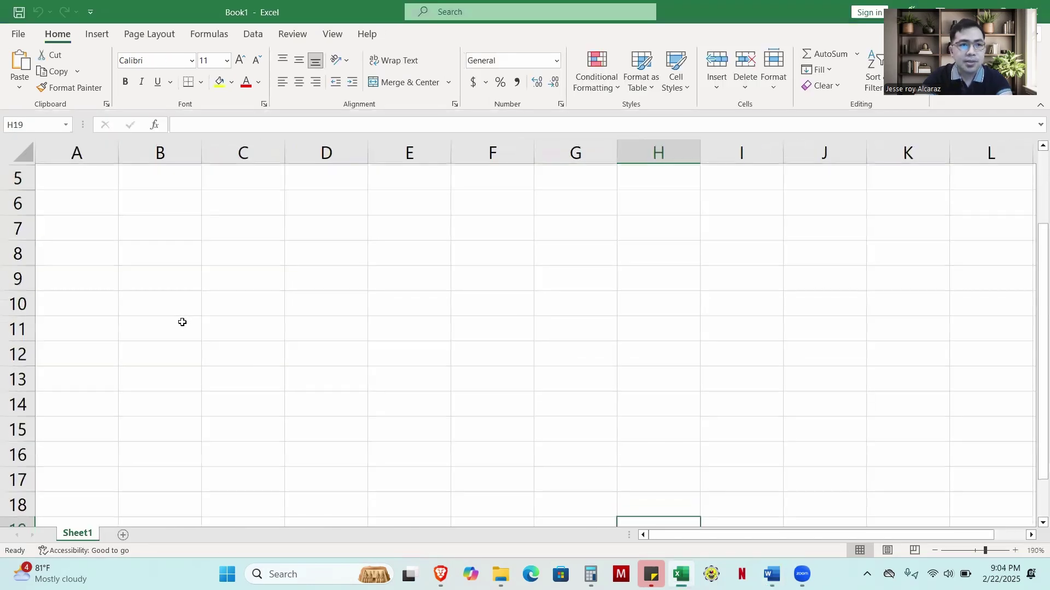
Enter the title "Sales Budget" in cell A1 and make it bold
scroll(124, 214, "up", 2)
left_click(97, 169)
type("Sales Budget")
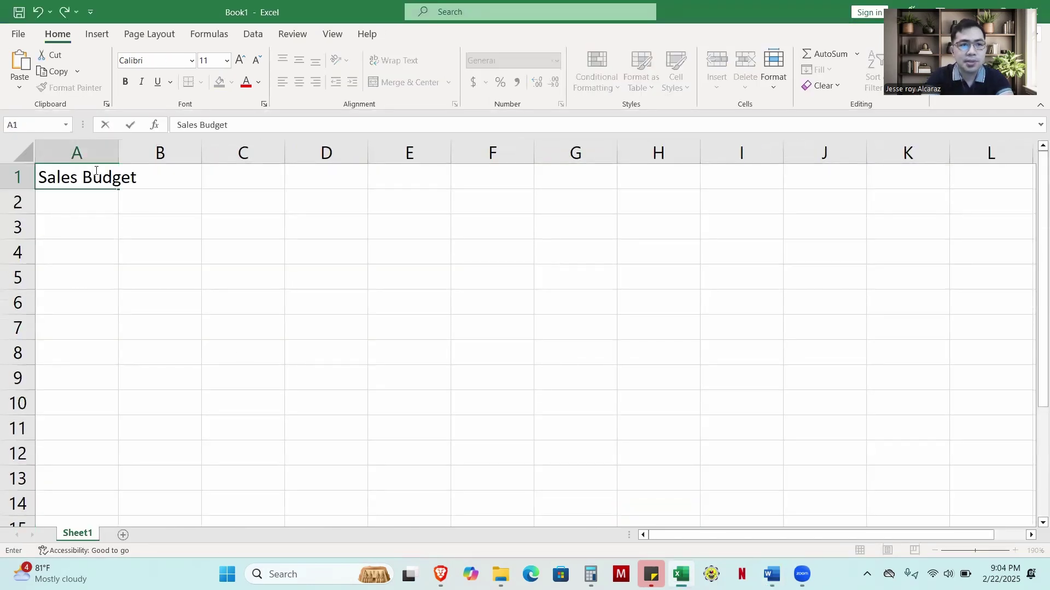
key("Return")
left_click(96, 170)
key("ctrl+b")
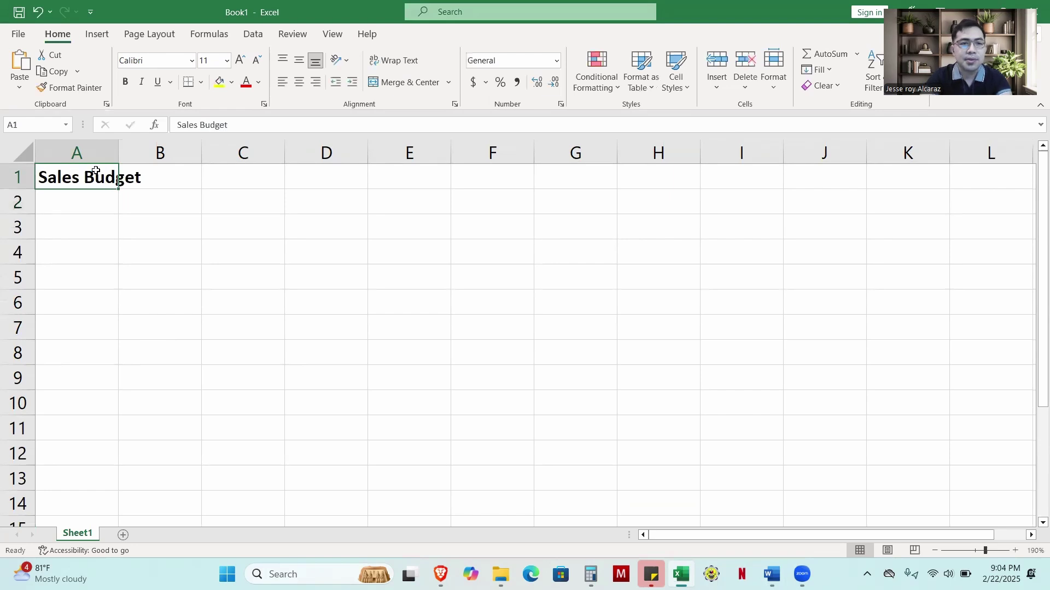
Enter the headers Months, April, May and June across cells A2 to D2
left_click(173, 200)
left_click(96, 201)
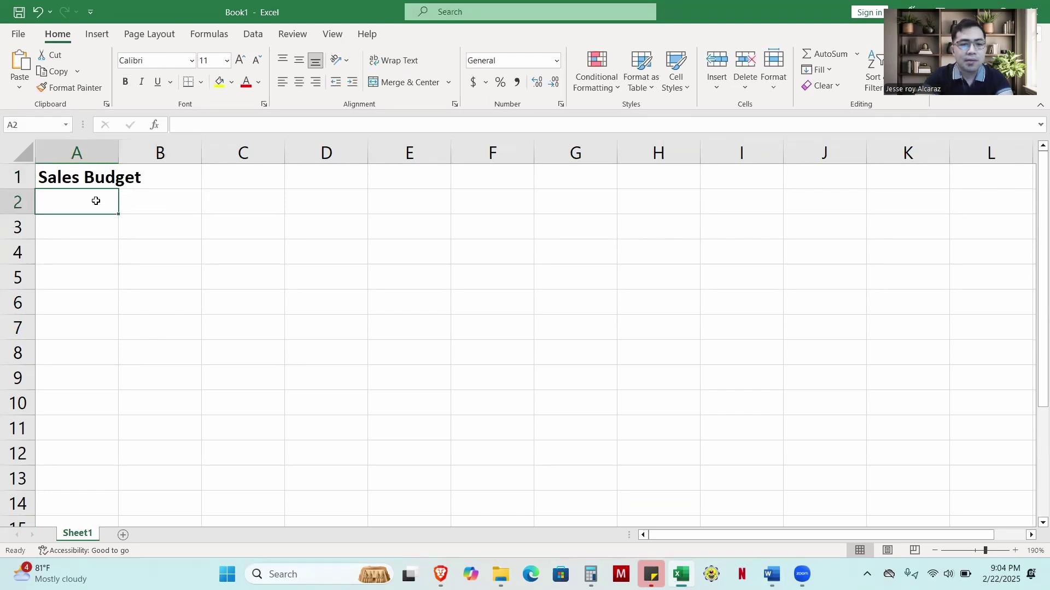
type("Months")
key("Tab")
type("A")
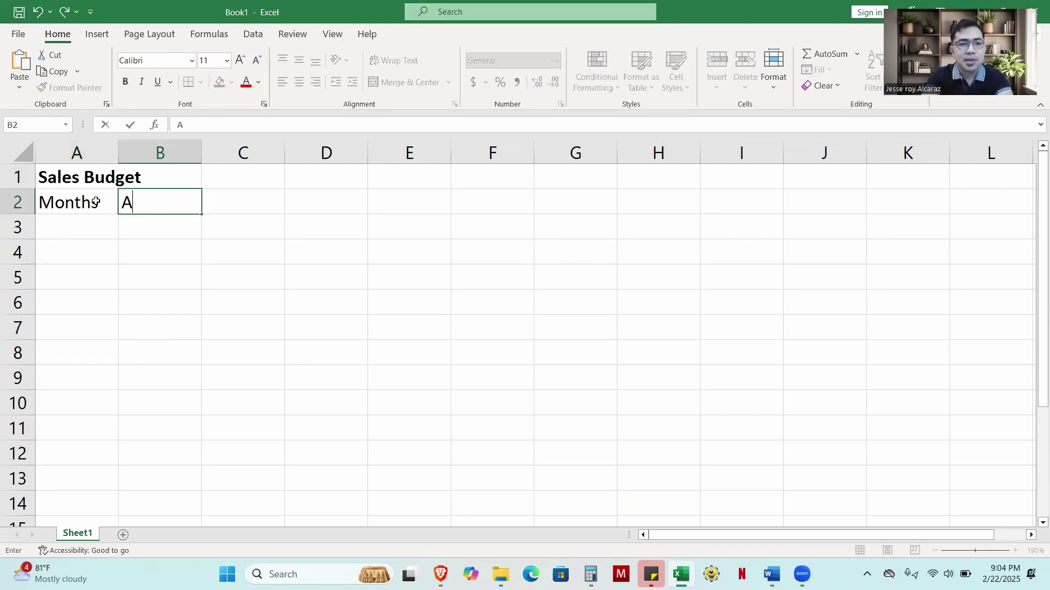
type("pril")
key("Tab")
type("May")
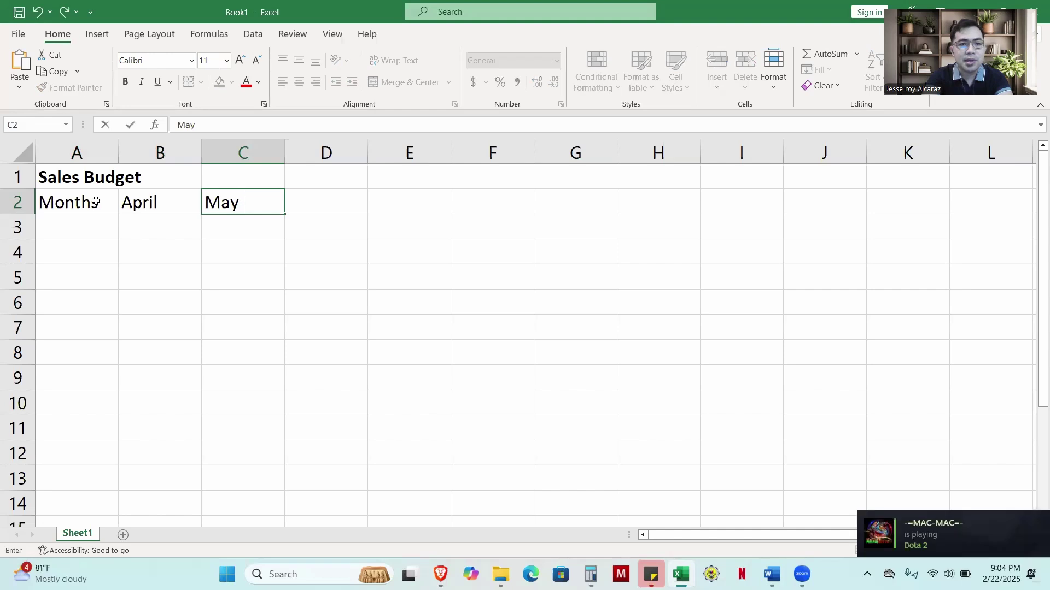
key("Tab")
type("June")
key("Return")
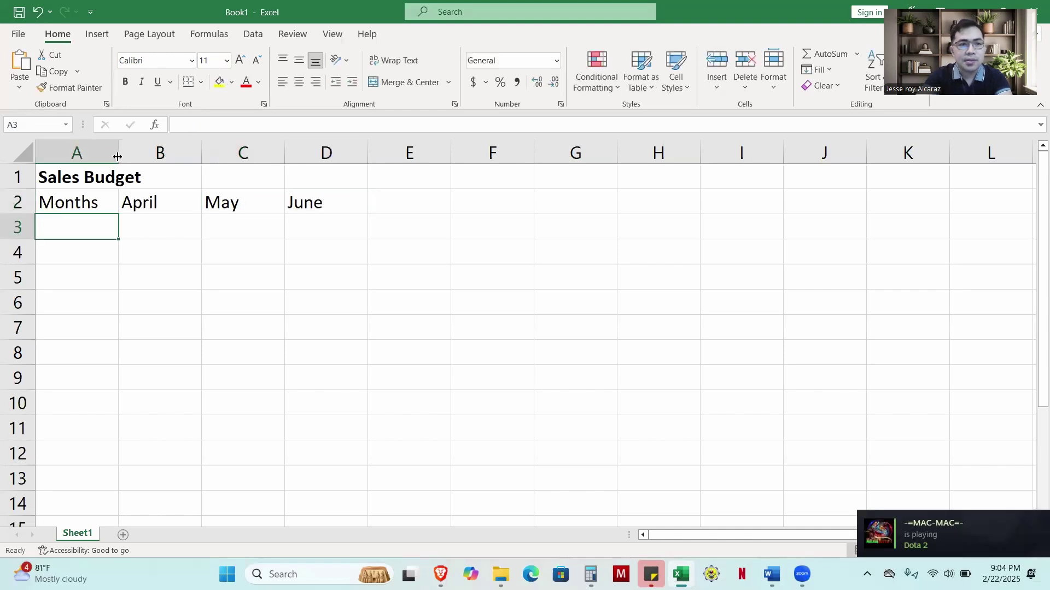
Widen columns A, B, C and D of the sales budget table
left_click_drag(118, 154, 158, 153)
left_click_drag(241, 153, 271, 153)
left_click(291, 270)
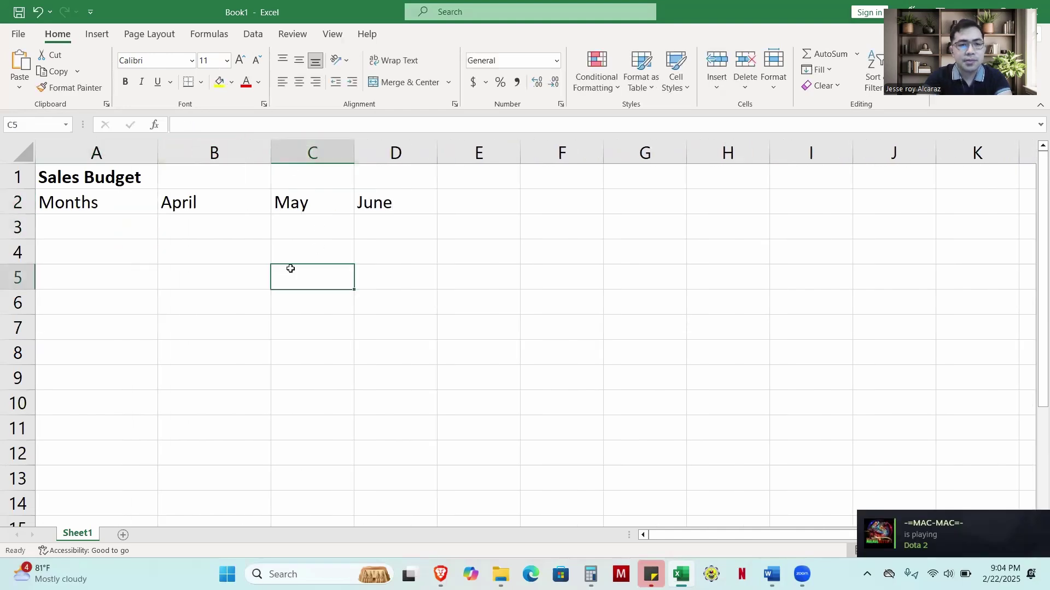
left_click_drag(353, 153, 368, 153)
left_click_drag(451, 153, 479, 153)
left_click(377, 234)
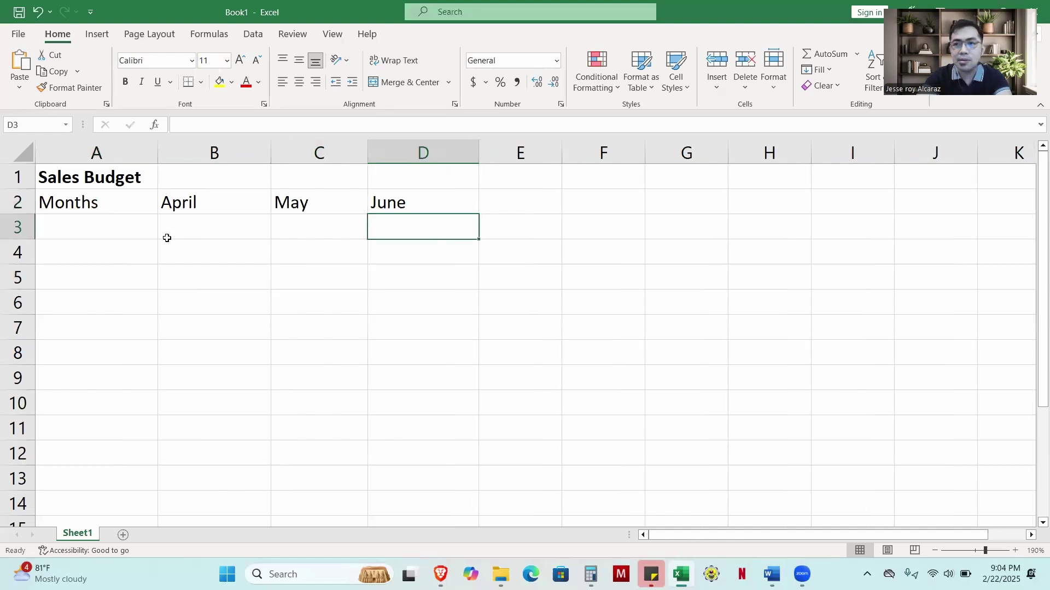
Make the Months header in cell A2 bold
left_click(139, 231)
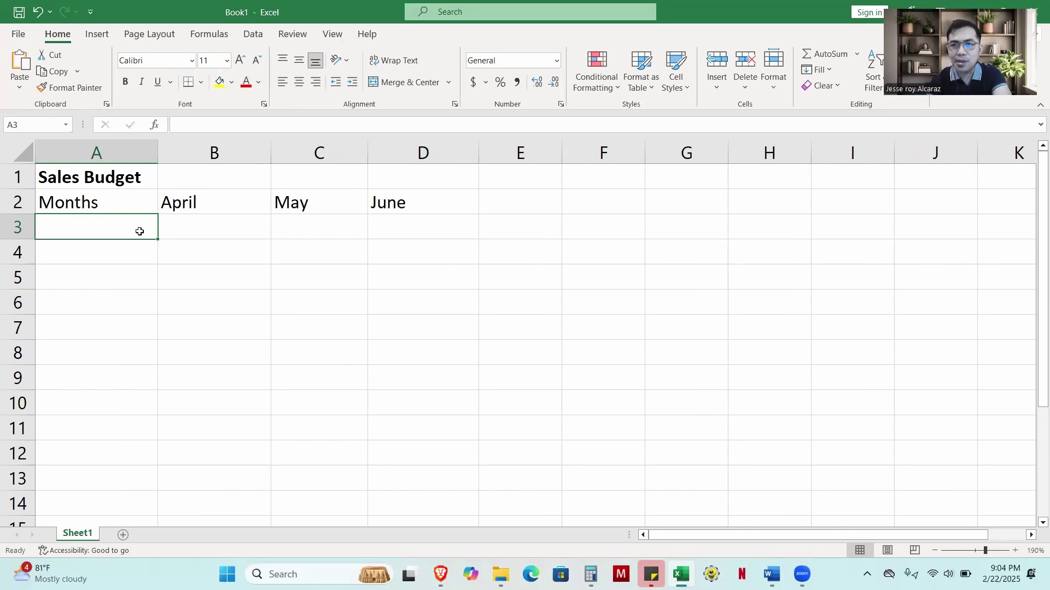
left_click(219, 244)
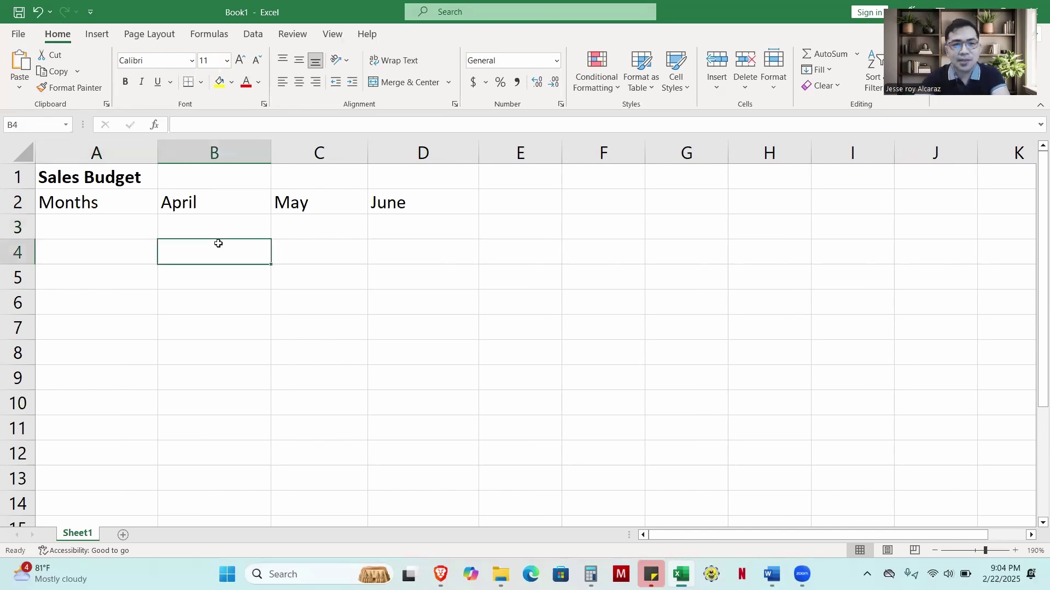
left_click(83, 218)
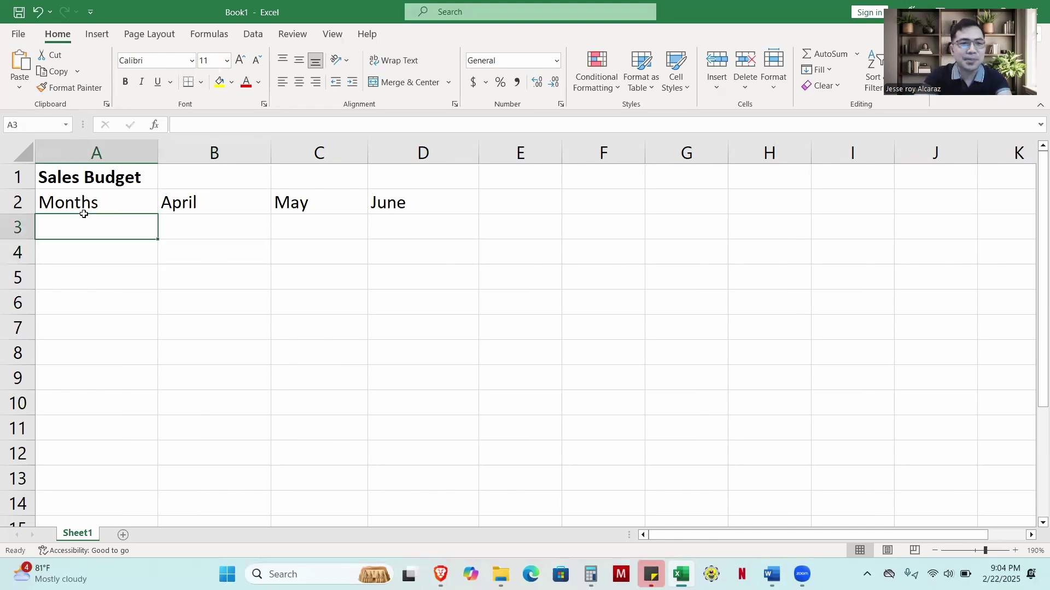
left_click(94, 205)
key("ctrl+b")
left_click(103, 323)
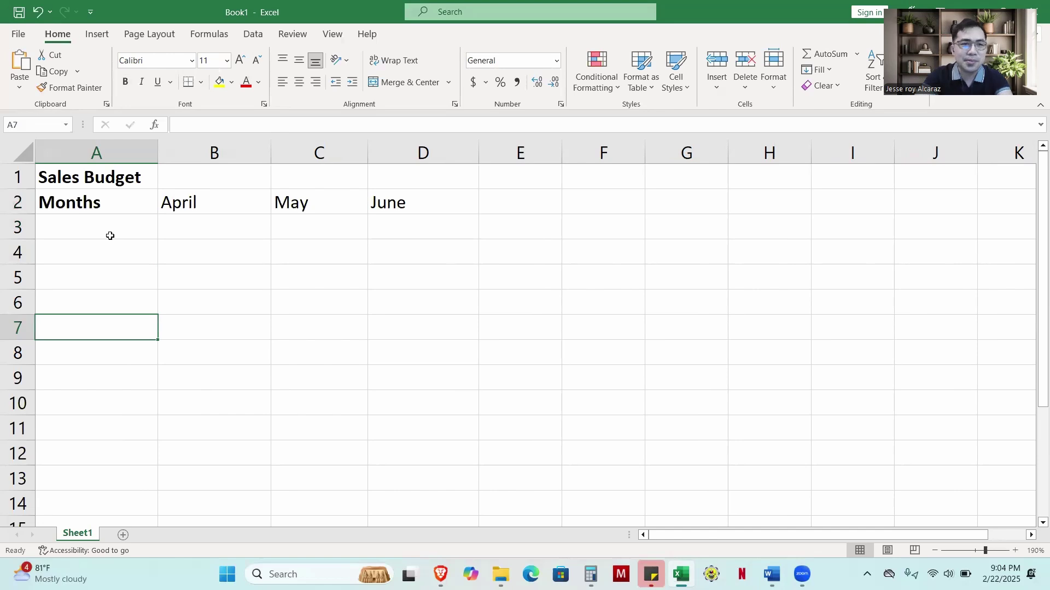
Label cell A3 "# of units sold" and widen column A slightly
left_click(109, 236)
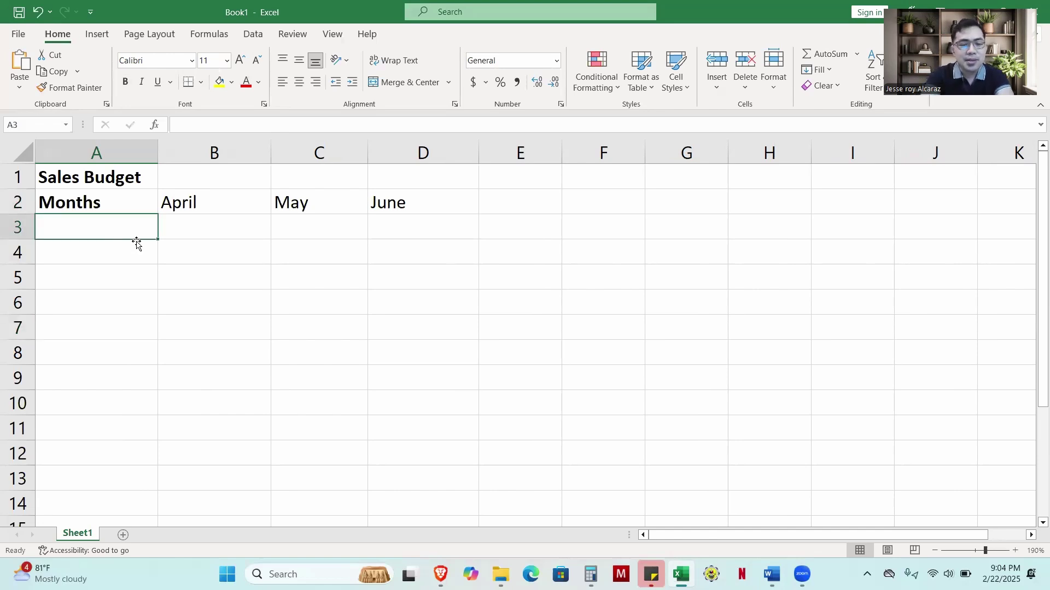
type("# ofuni")
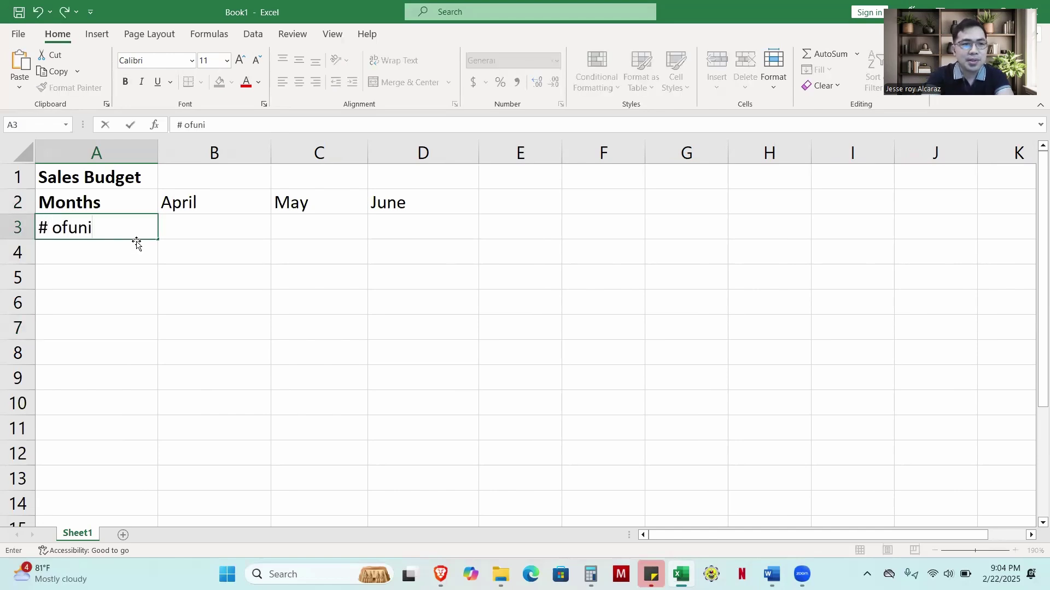
key("BackSpace")
key("BackSpace")
key("BackSpace")
type("units s")
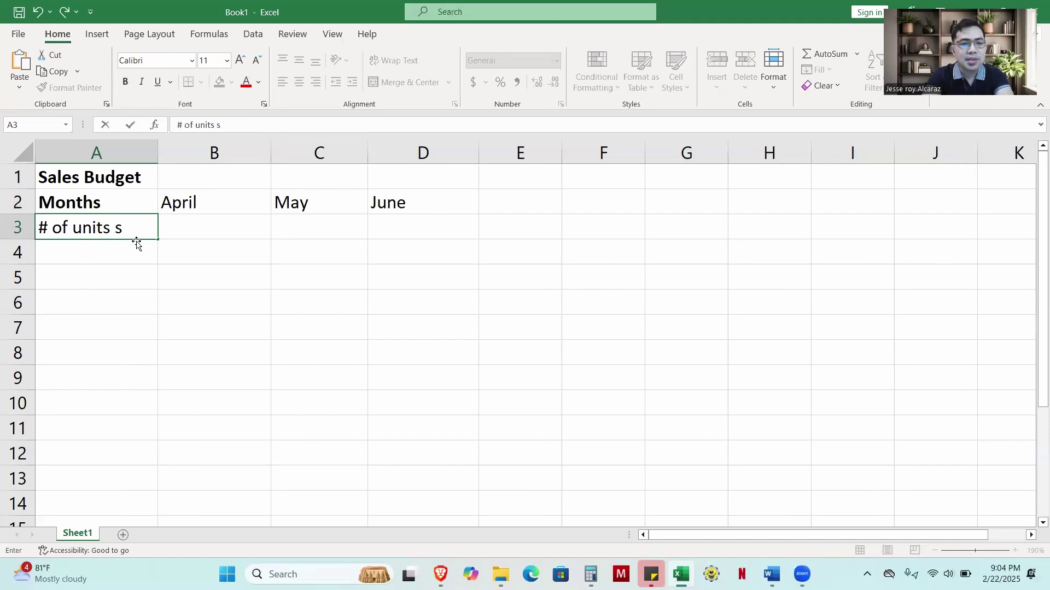
type("old")
key("Return")
left_click_drag(158, 151, 168, 152)
Check the sales quantities in the Word problem and enter 1000, 1200 and 1500 units for April, May and June in Excel cells B3 to D3
key("alt")
mouse_move(441, 574)
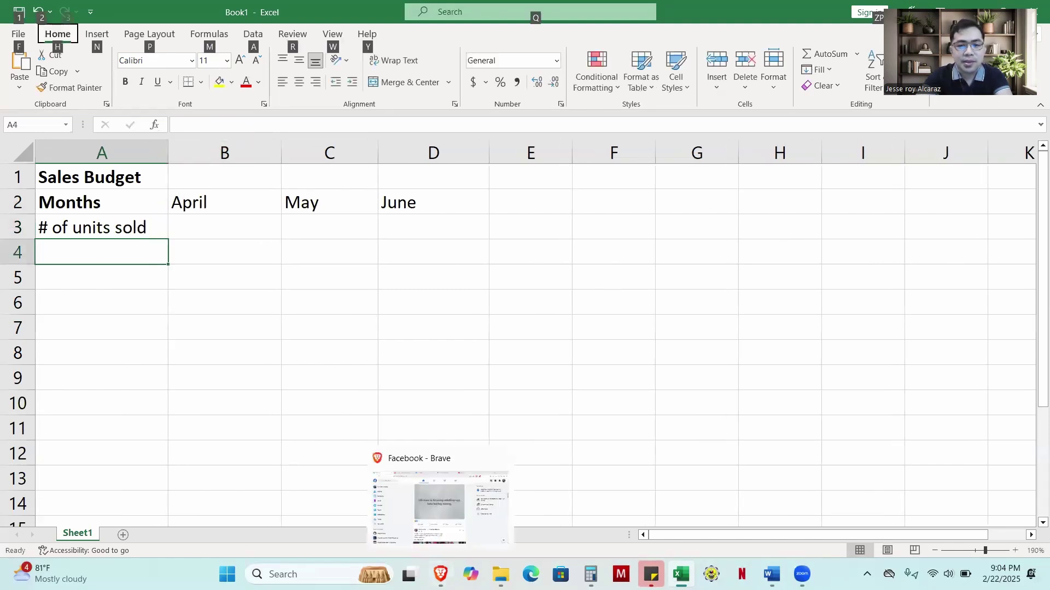
left_click(771, 574)
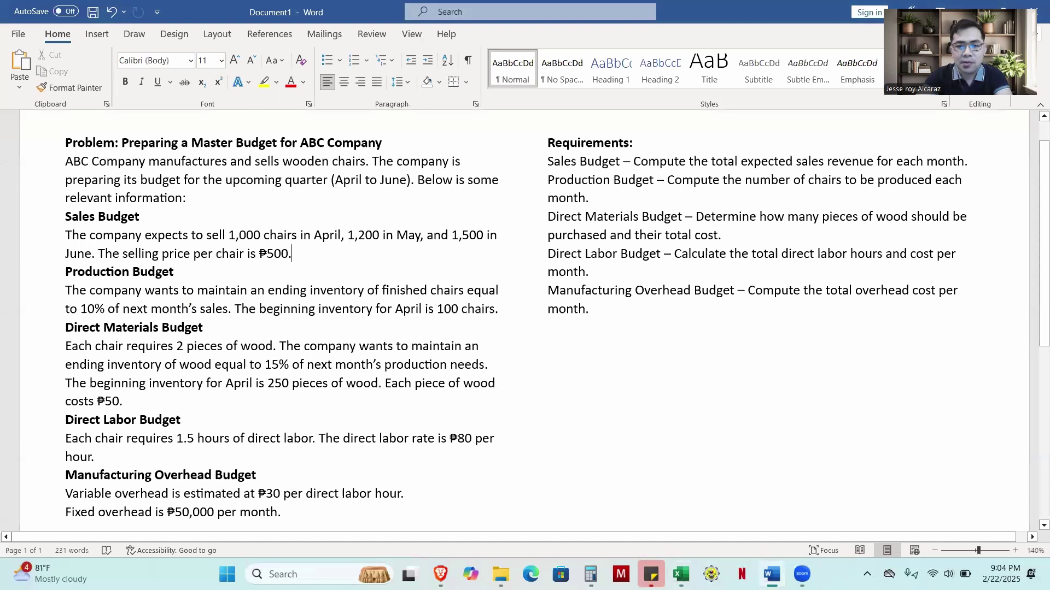
key("alt+Tab")
type("1000")
key("Tab")
type("1")
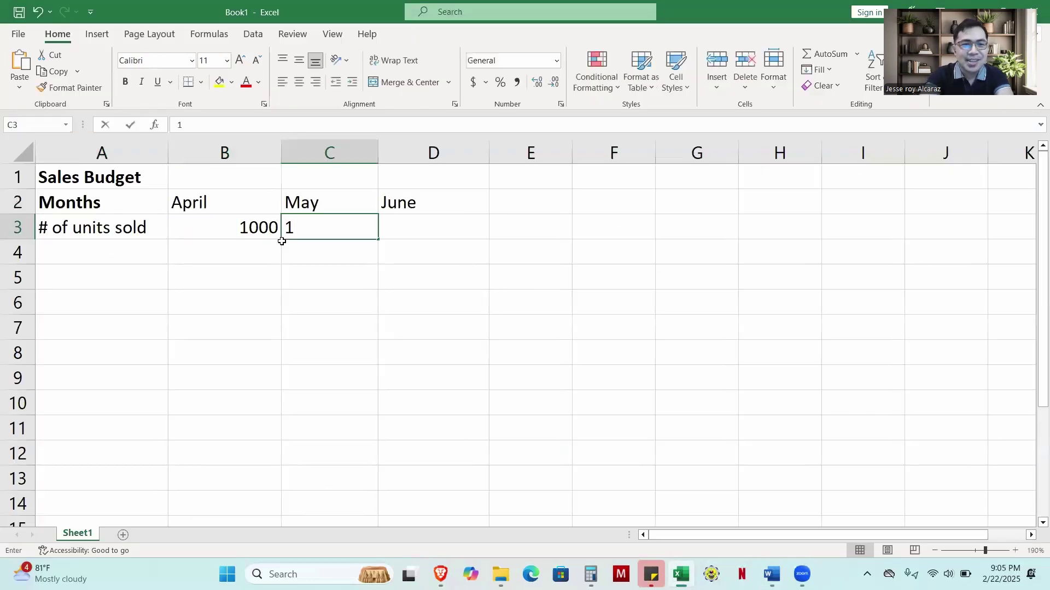
type("200")
key("Tab")
type("1500")
key("Return")
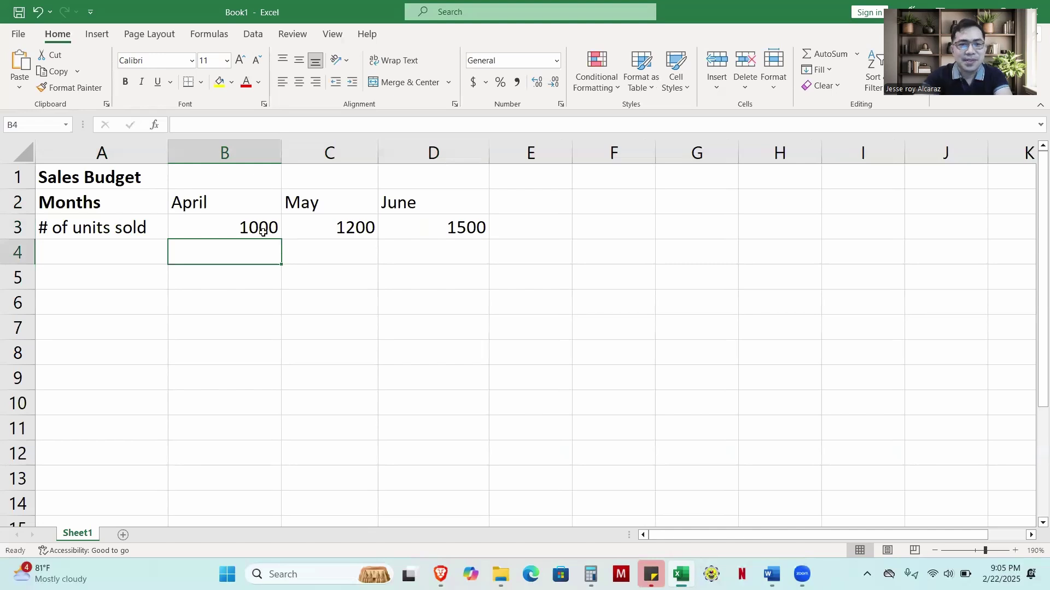
Apply the comma number style to the units sold values in B3 to D3
left_click_drag(262, 231, 454, 228)
left_click(516, 82)
left_click(347, 326)
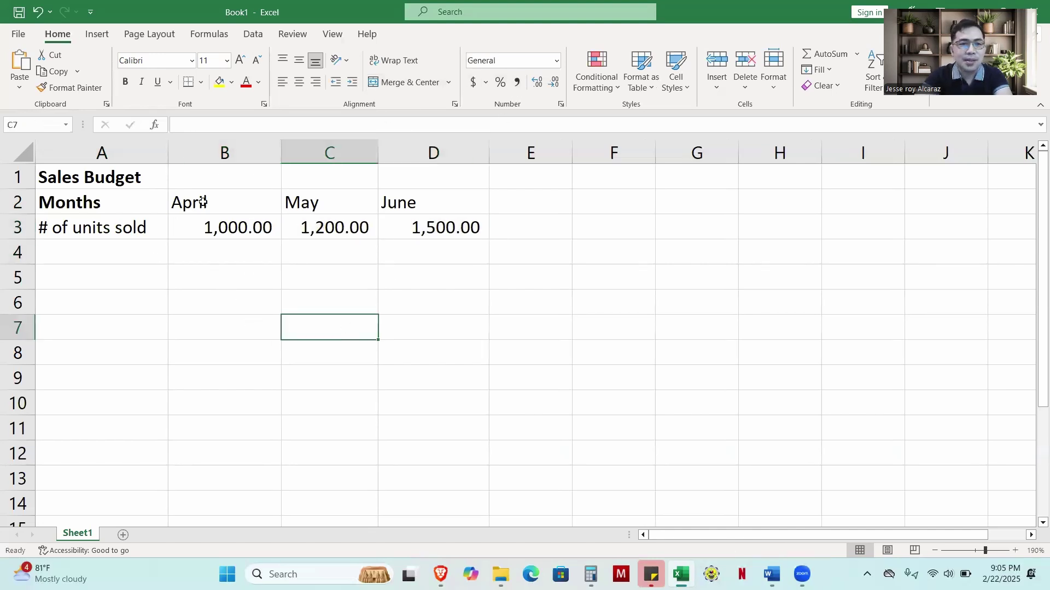
Make the April, May and June headers bold
left_click_drag(203, 202, 414, 192)
key("ctrl+b")
left_click(361, 326)
Label cell A4 "Selling Price" and enter 500 as the April price in B4
left_click(129, 251)
type("S")
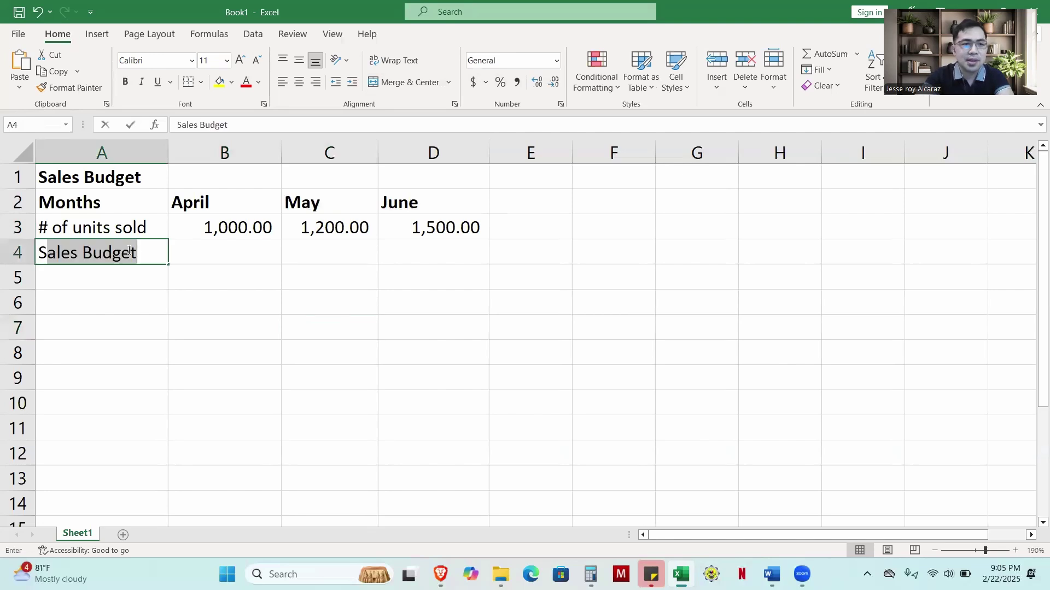
type("elling Price")
key("Tab")
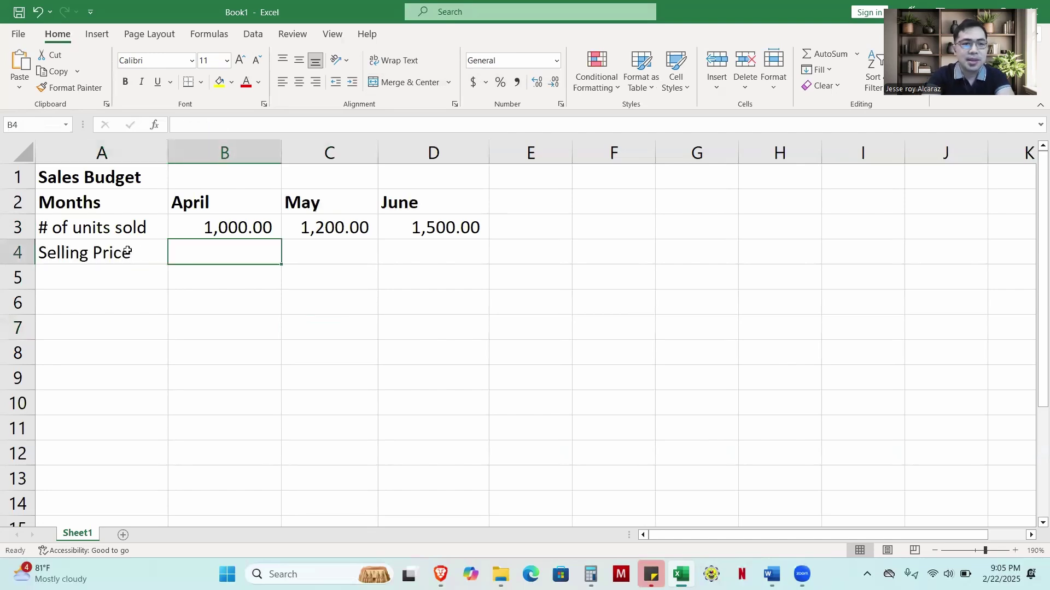
type("500")
key("Return")
Apply the comma number style to columns B through D and fill the April selling price across to May and June
left_click_drag(244, 254, 464, 248)
left_click_drag(264, 150, 468, 141)
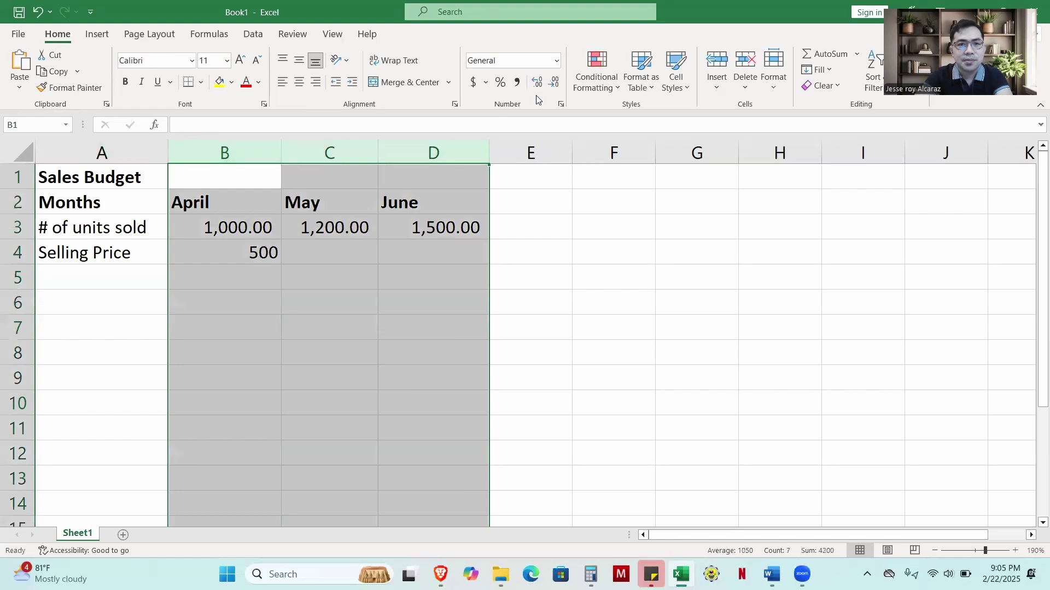
left_click(517, 82)
left_click(432, 225)
left_click(270, 262)
left_click_drag(281, 265, 456, 264)
Label cell A5 "Total Budgeted Sales" and autofit column A to the text
left_click(132, 278)
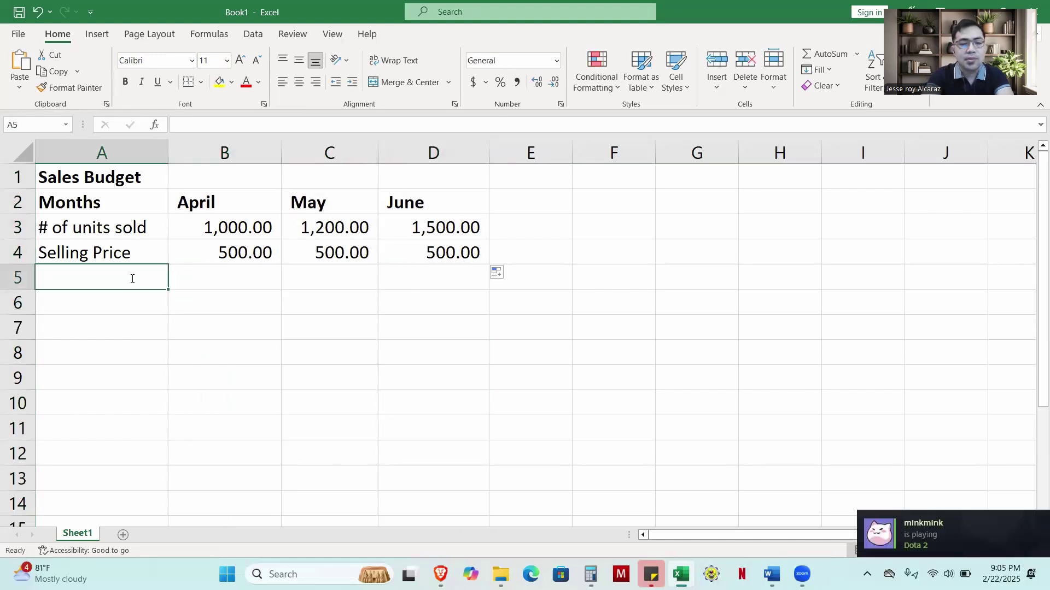
type("Total Budget")
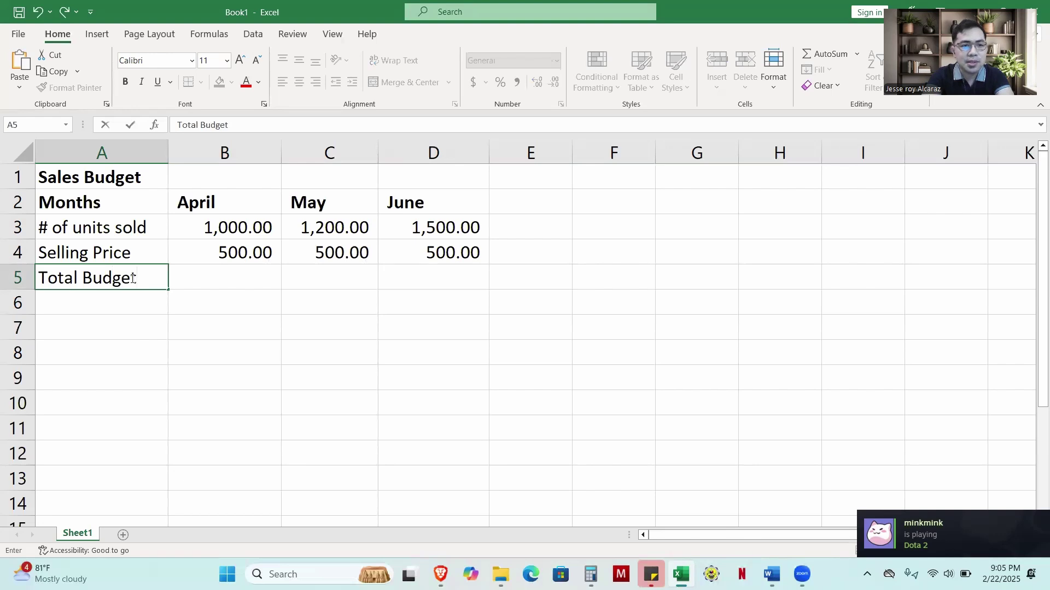
type("ed SAles")
key("BackSpace")
key("BackSpace")
key("BackSpace")
key("BackSpace")
type("a")
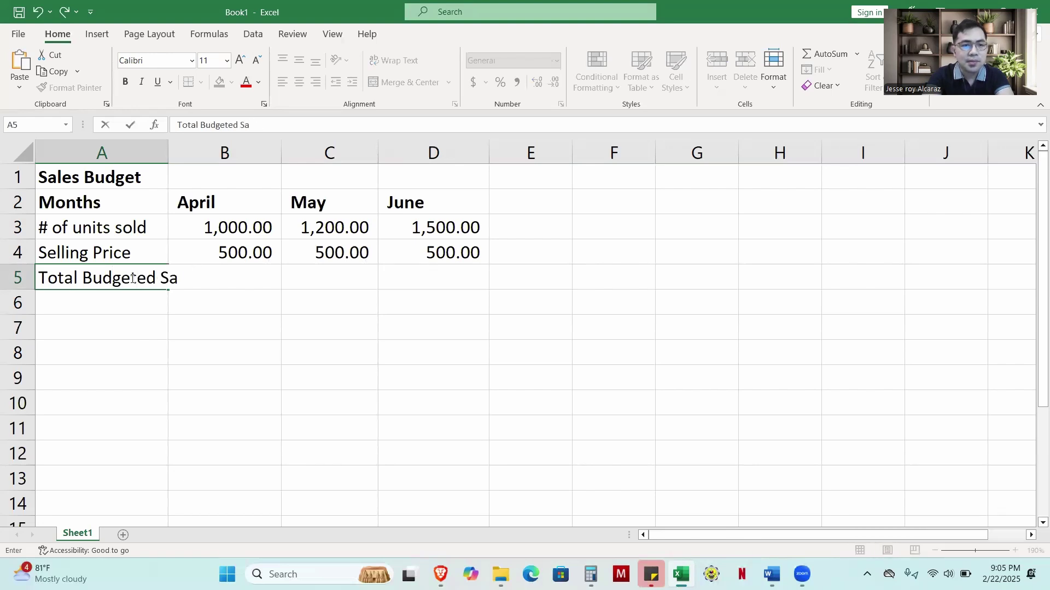
type("les")
key("Return")
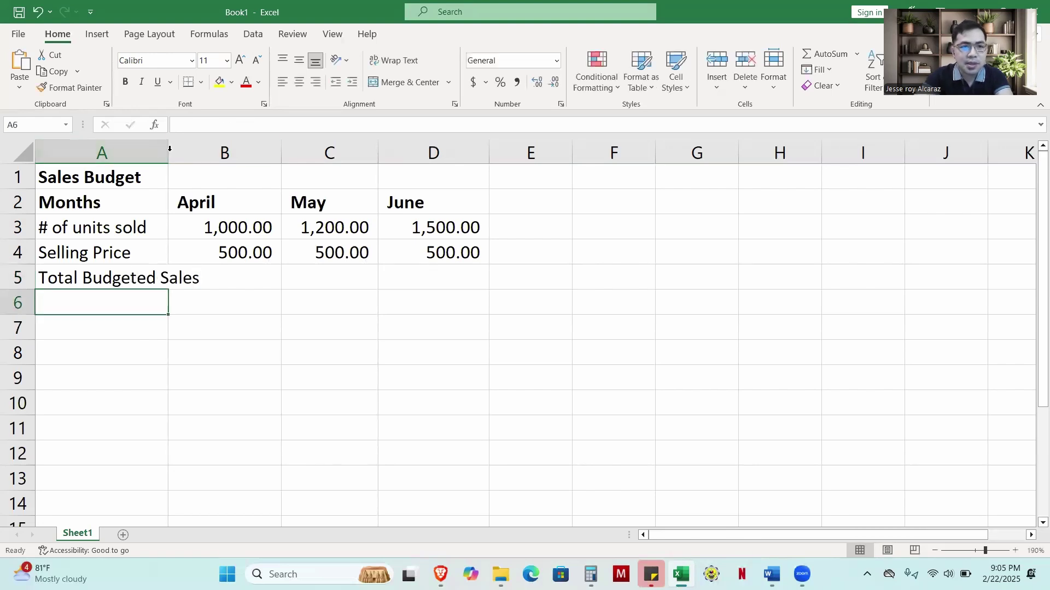
double_click(169, 148)
Compute April's total budgeted sales in B5 by multiplying units sold by the selling price with =B3*B4
left_click_drag(171, 244, 481, 253)
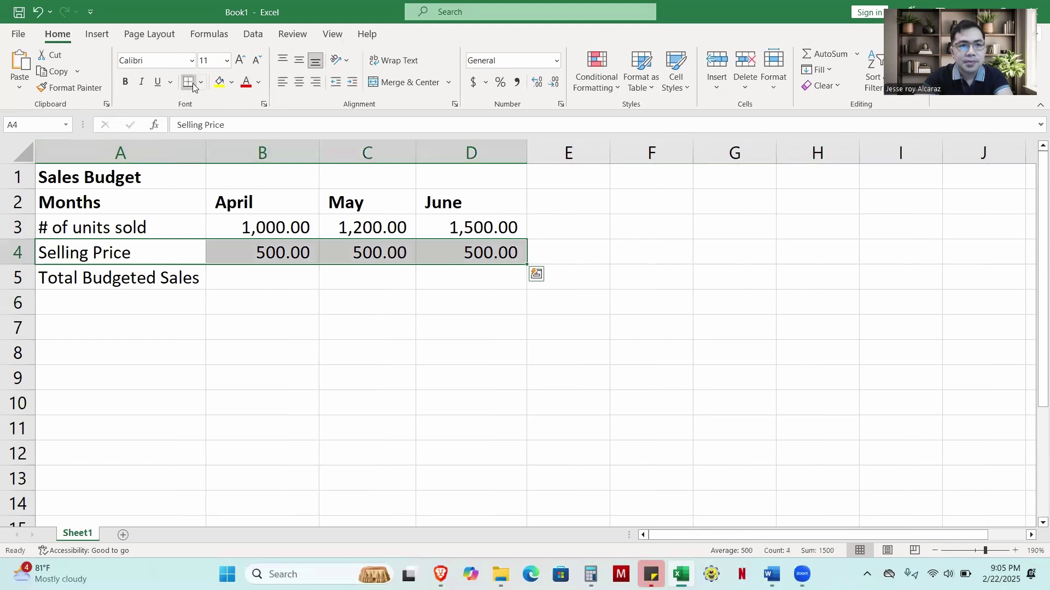
left_click(262, 291)
scroll(319, 305, "up", 2)
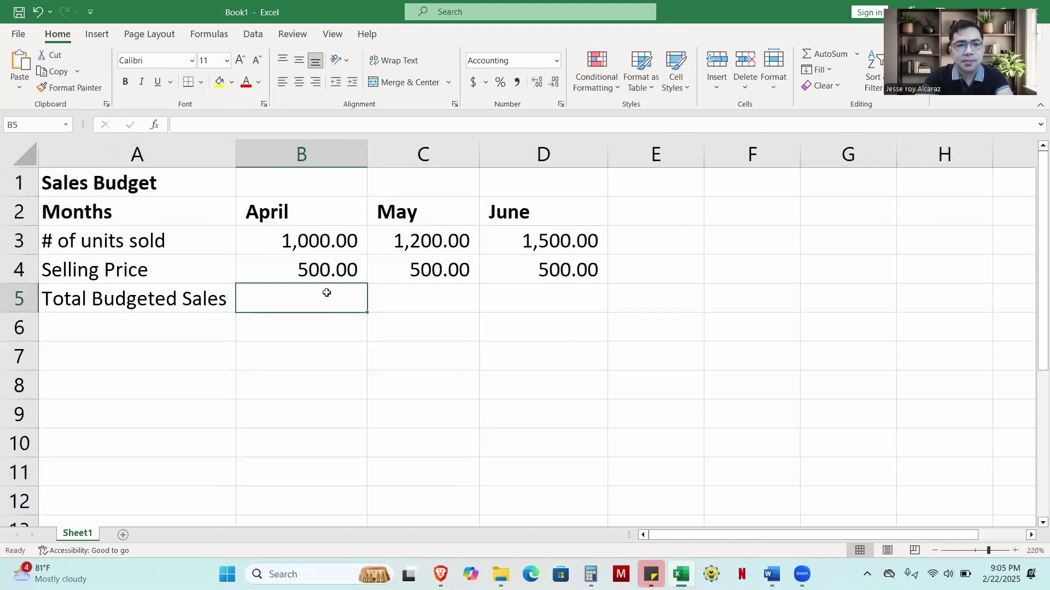
type("=")
left_click(342, 243)
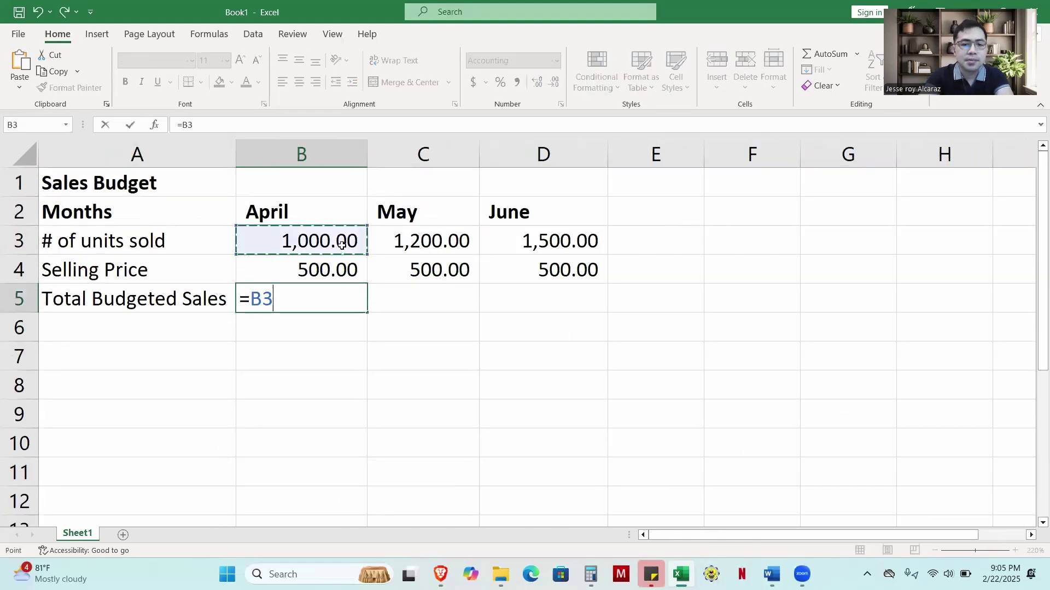
type("*")
left_click(332, 272)
key("Return")
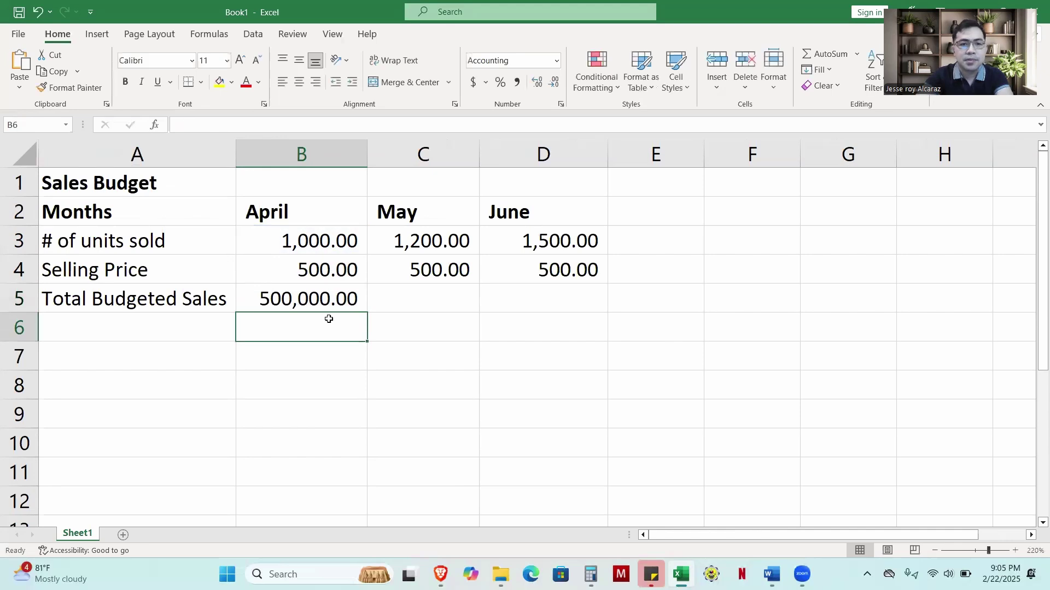
Fill the April total sales formula across to May and June and autofit column C
left_click(349, 309)
left_click_drag(367, 313, 536, 309)
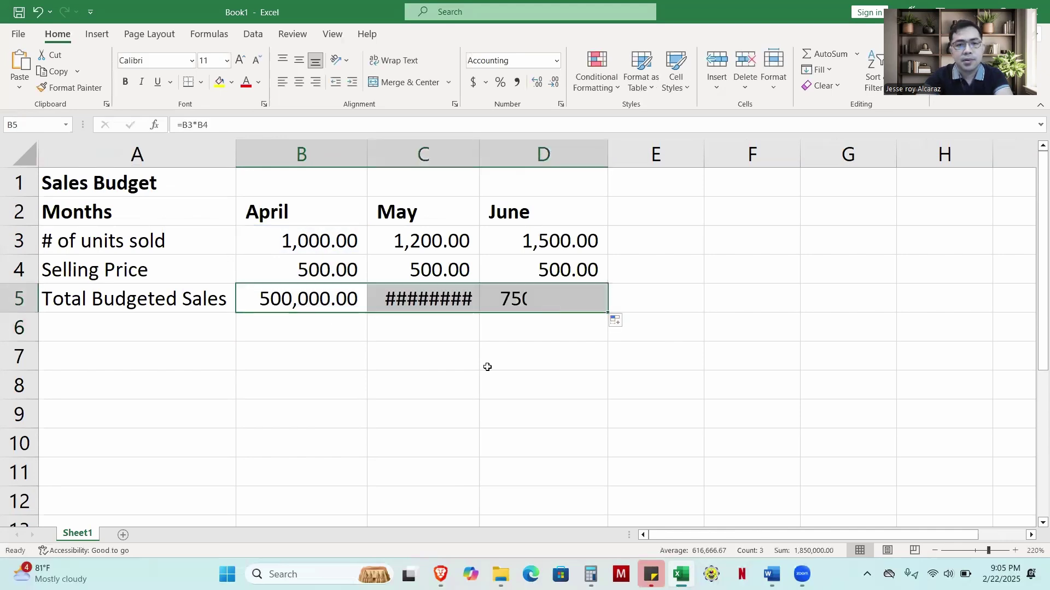
left_click(451, 368)
double_click(480, 154)
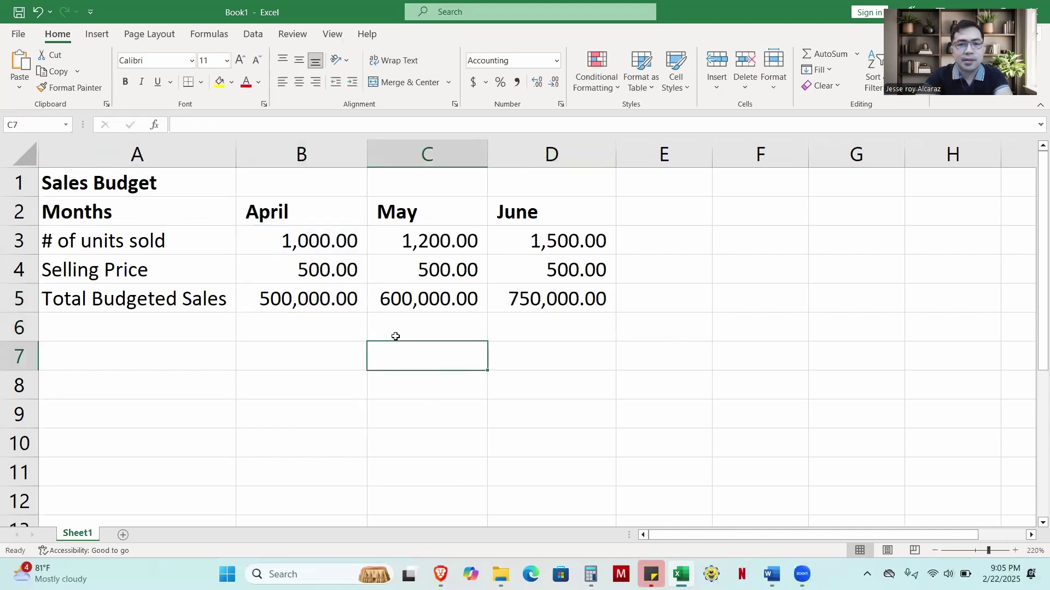
Add an outside border around the Total Budgeted Sales row, A5:D5
left_click(395, 337)
left_click_drag(195, 298, 485, 301)
left_click(202, 82)
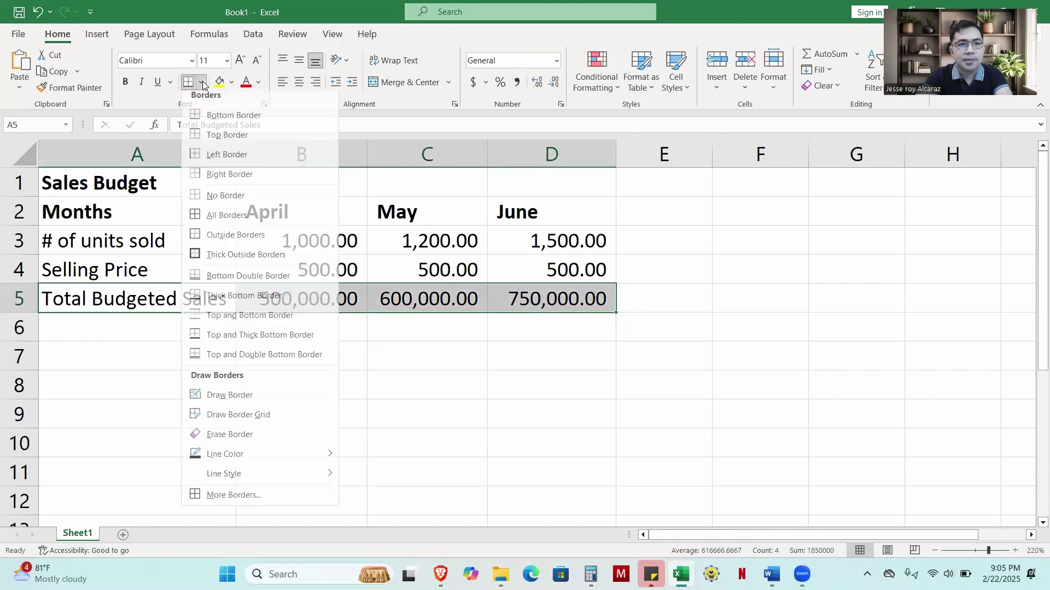
left_click(235, 234)
Make the Total Budgeted Sales row A5:D5 bold and fill it with yellow
left_click_drag(164, 299, 602, 300)
key("ctrl+b")
left_click(625, 321)
key("Escape")
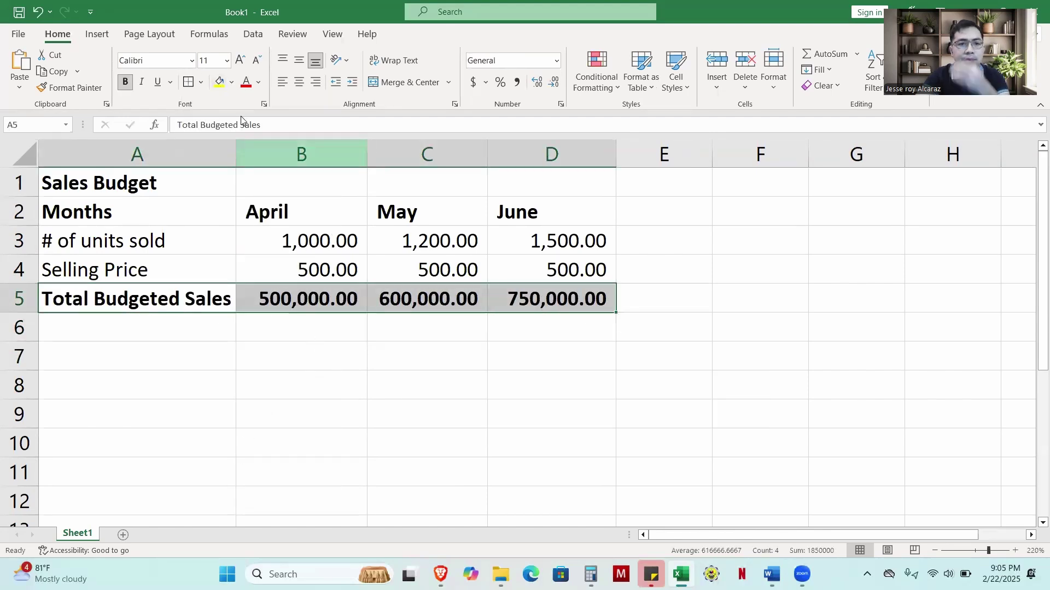
left_click(219, 82)
left_click(430, 412)
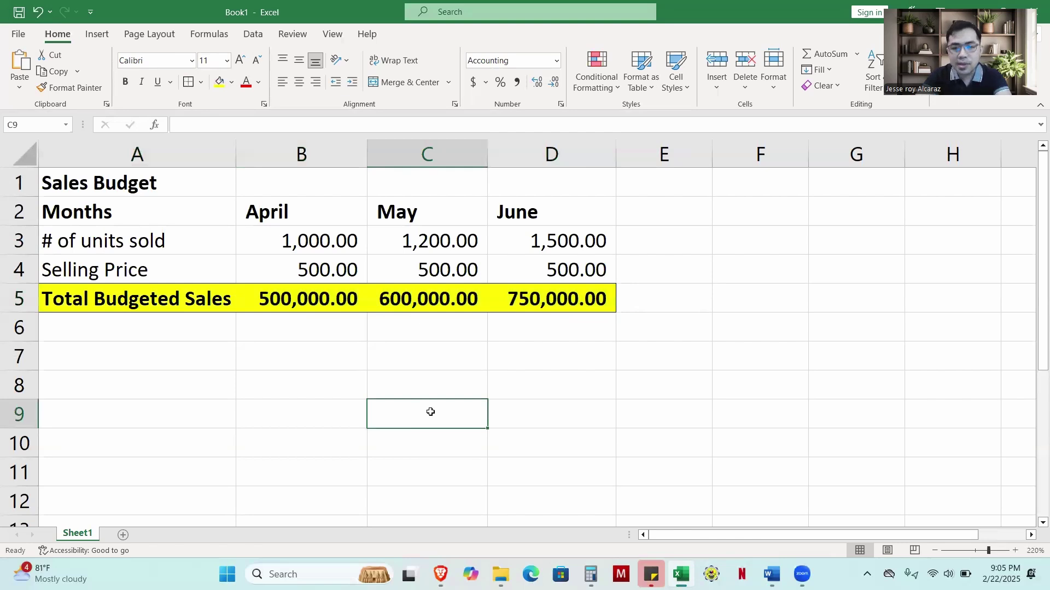
Switch to the Word problem and review the list of required budgets under Requirements
left_click(770, 573)
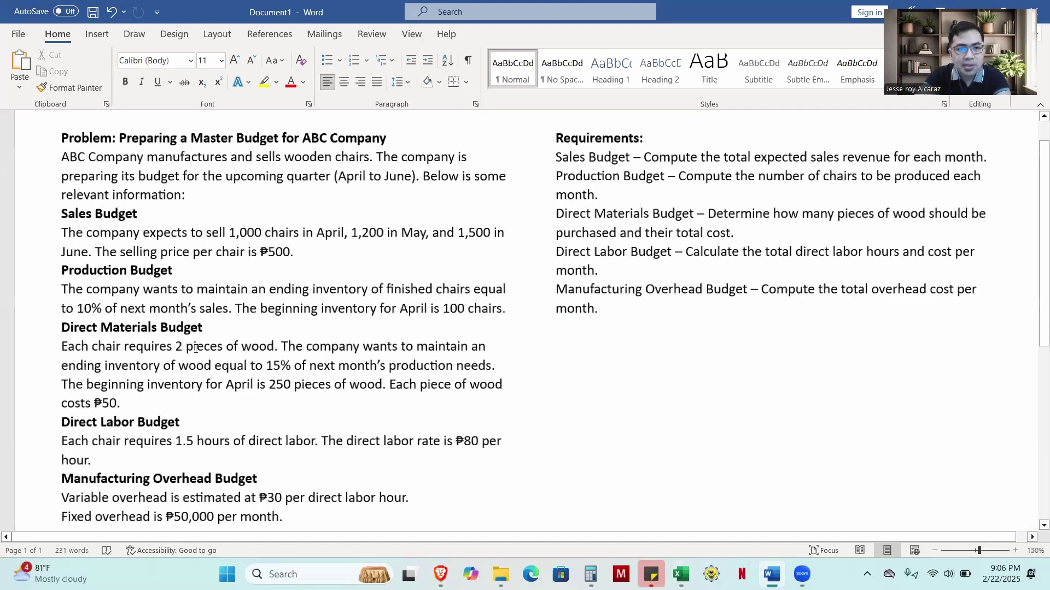
scroll(196, 348, "up", 1)
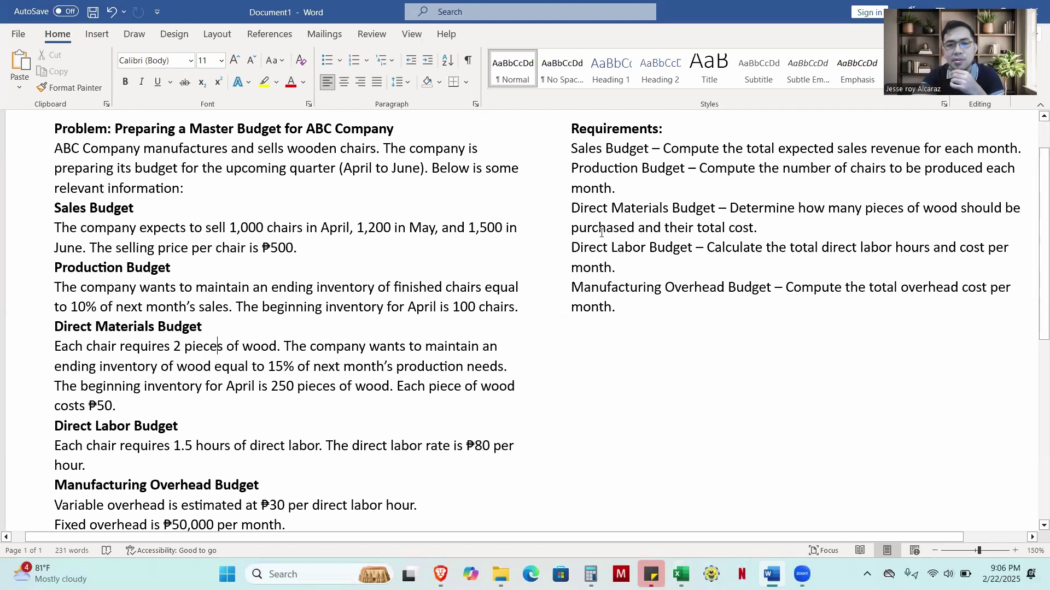
left_click_drag(573, 148, 672, 305)
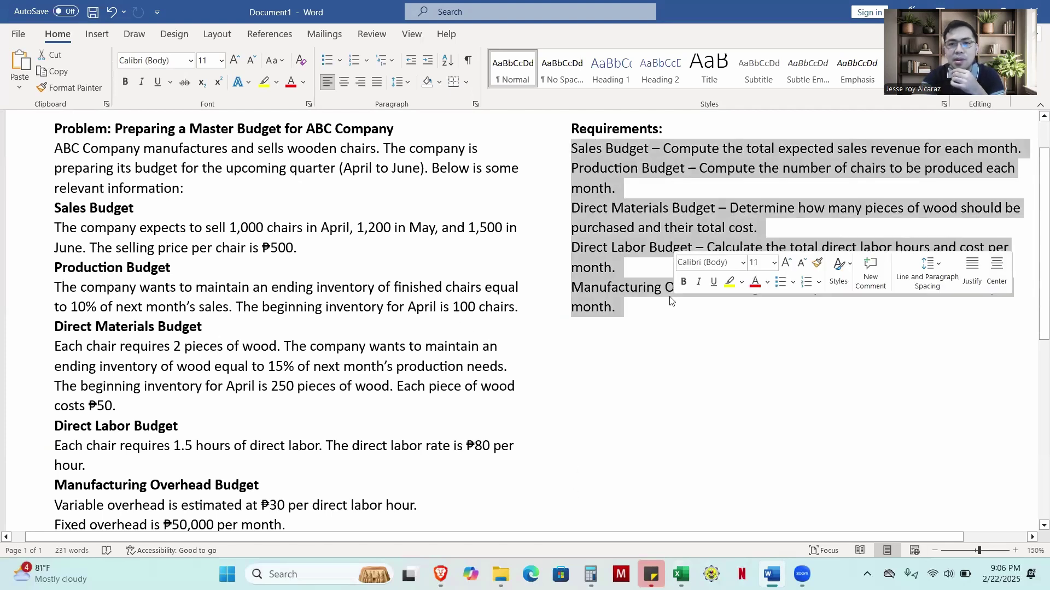
left_click(616, 247)
left_click_drag(571, 148, 651, 148)
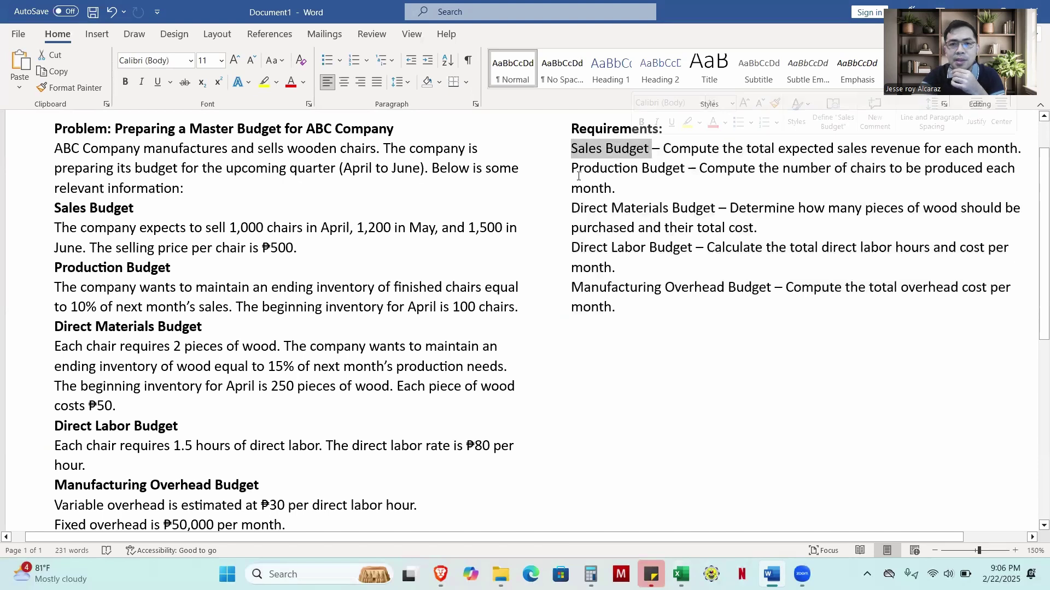
left_click_drag(572, 168, 656, 165)
left_click(656, 165)
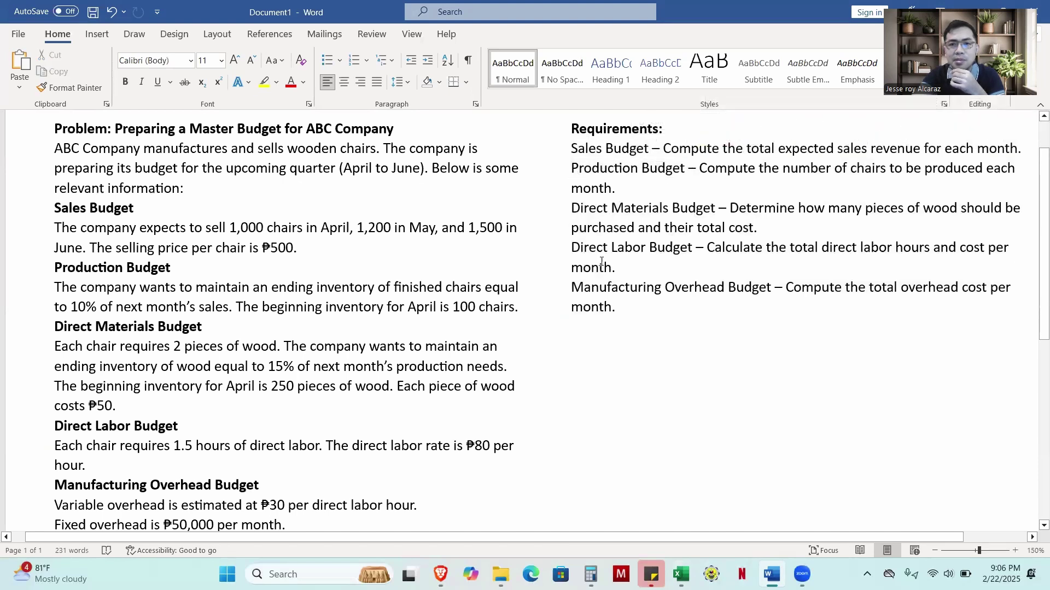
left_click_drag(573, 251, 694, 249)
left_click_drag(577, 294, 773, 290)
left_click(696, 327)
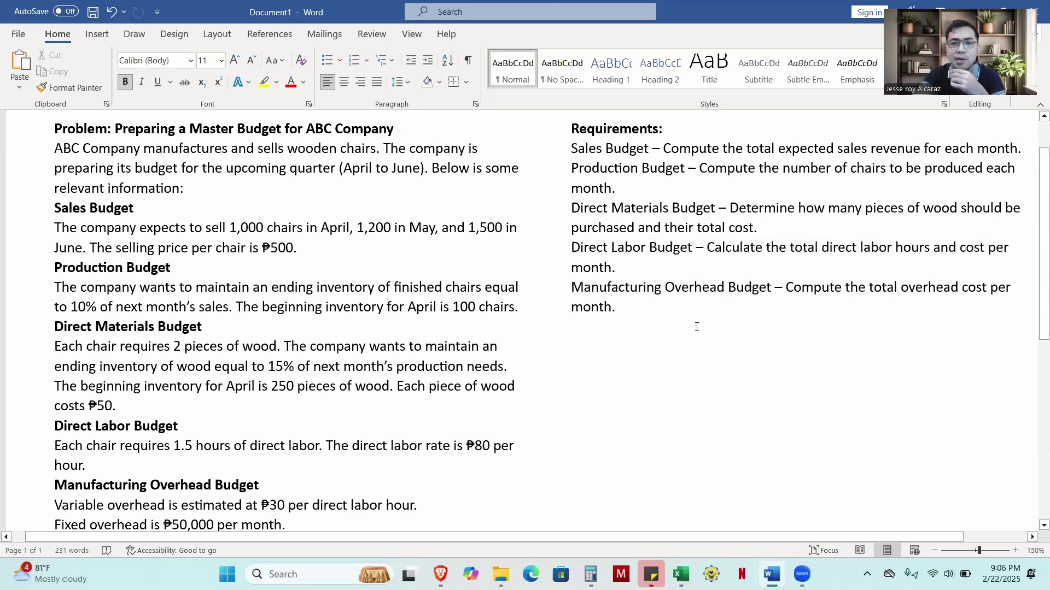
left_click(532, 339)
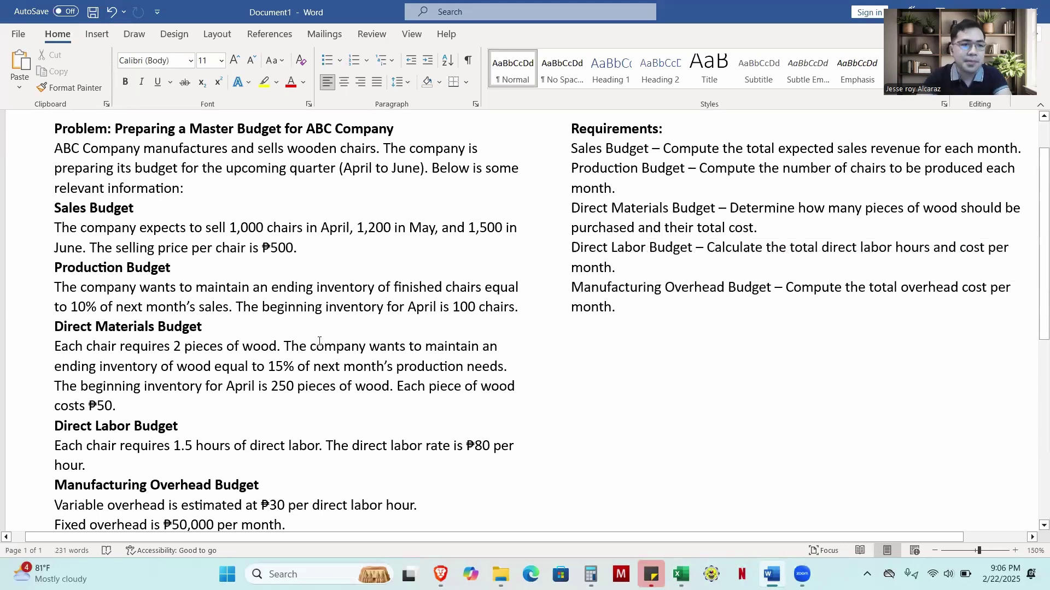
Examine the Production Budget paragraph for the ending inventory percentage and April's beginning inventory
left_click(190, 328)
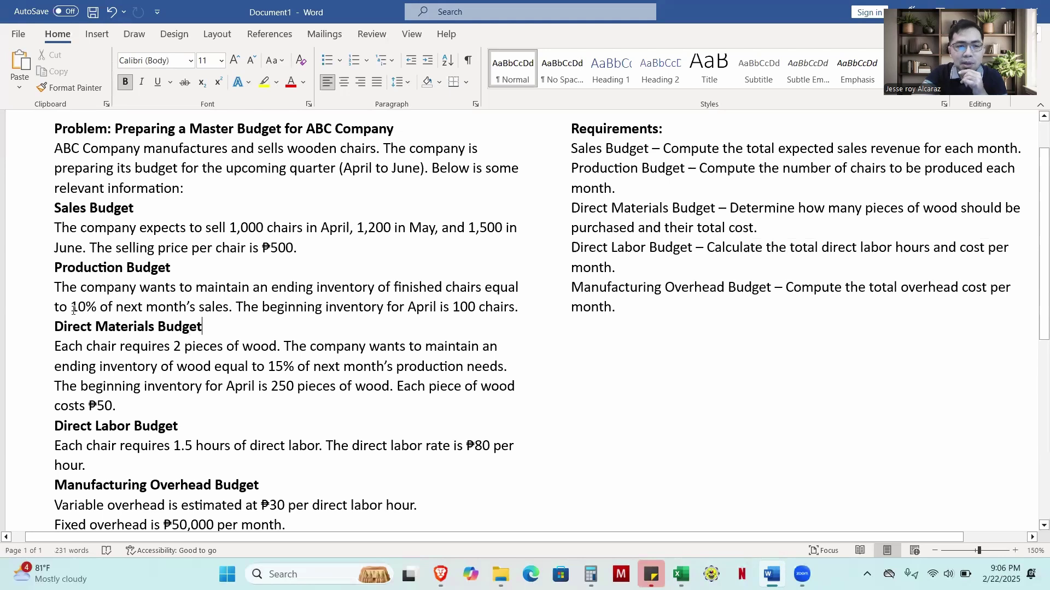
left_click_drag(74, 309, 98, 310)
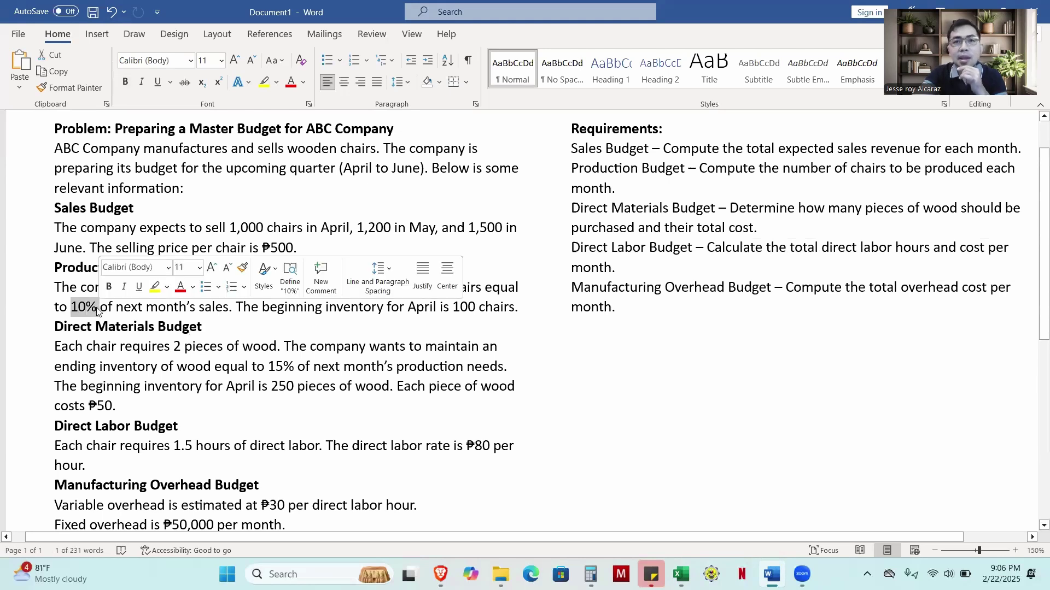
left_click(93, 346)
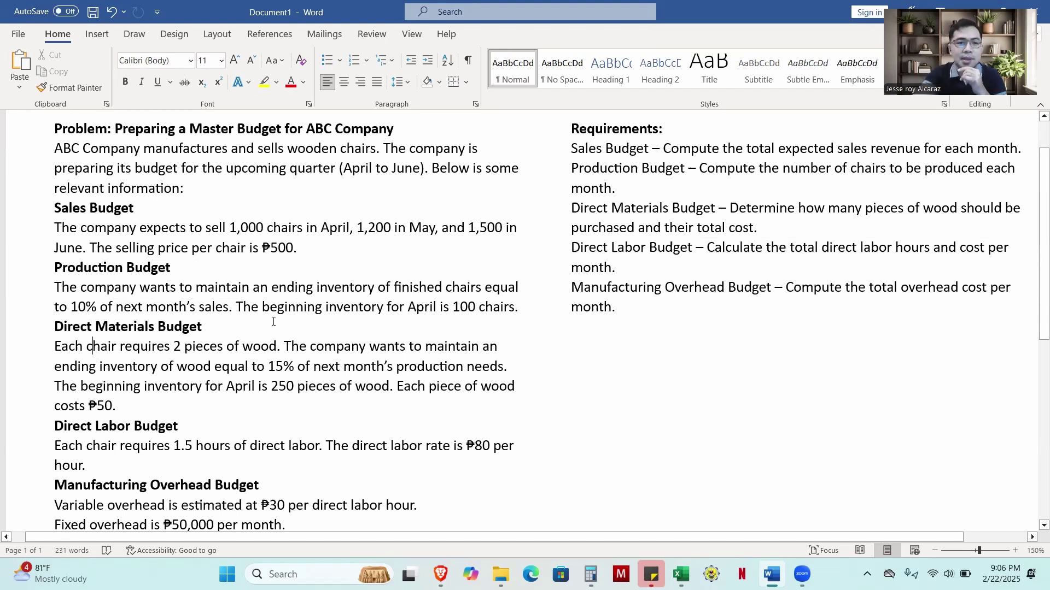
left_click_drag(326, 308, 515, 308)
left_click(471, 344)
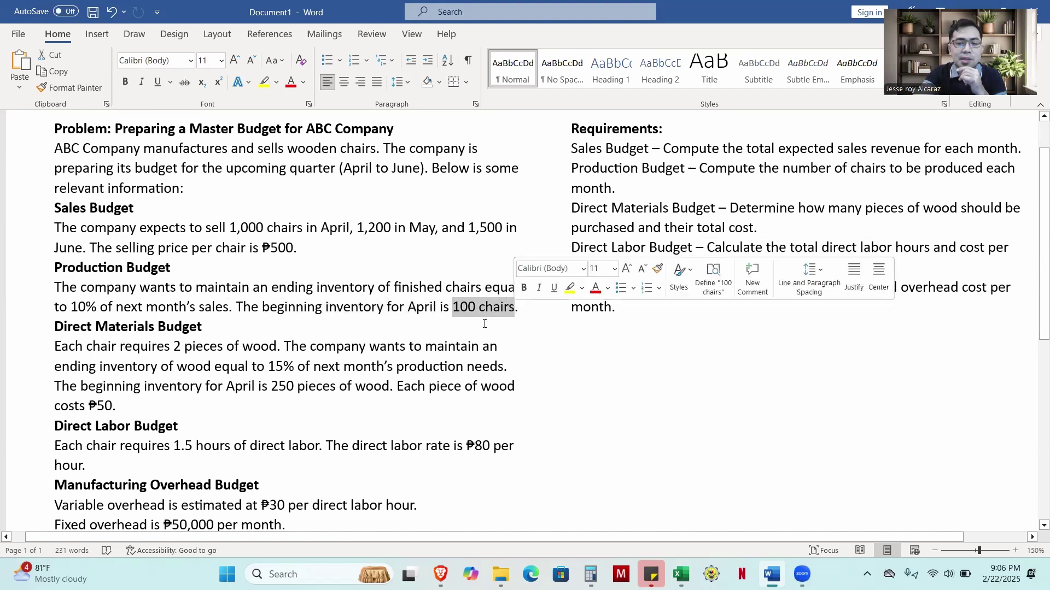
Switch back to the Excel workbook and enter the heading "Production Budget" in cell A7
left_click(681, 574)
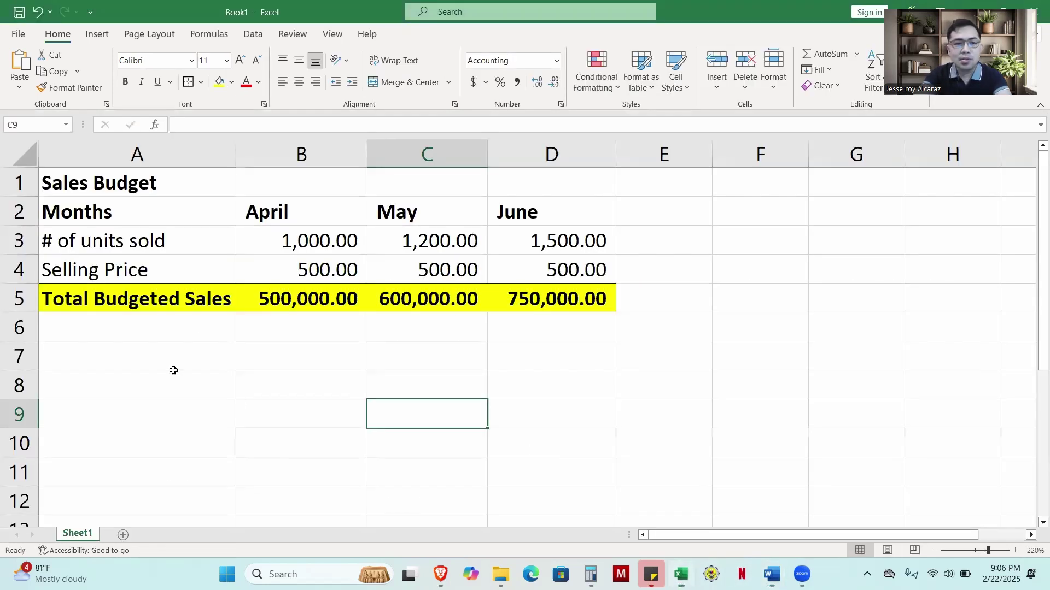
left_click(158, 371)
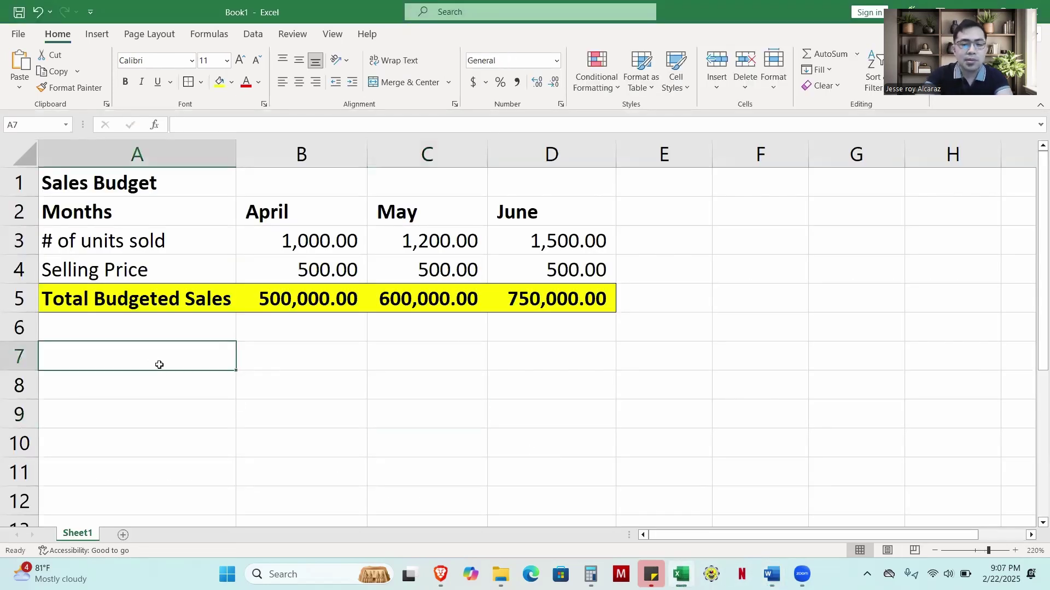
key("alt+Tab")
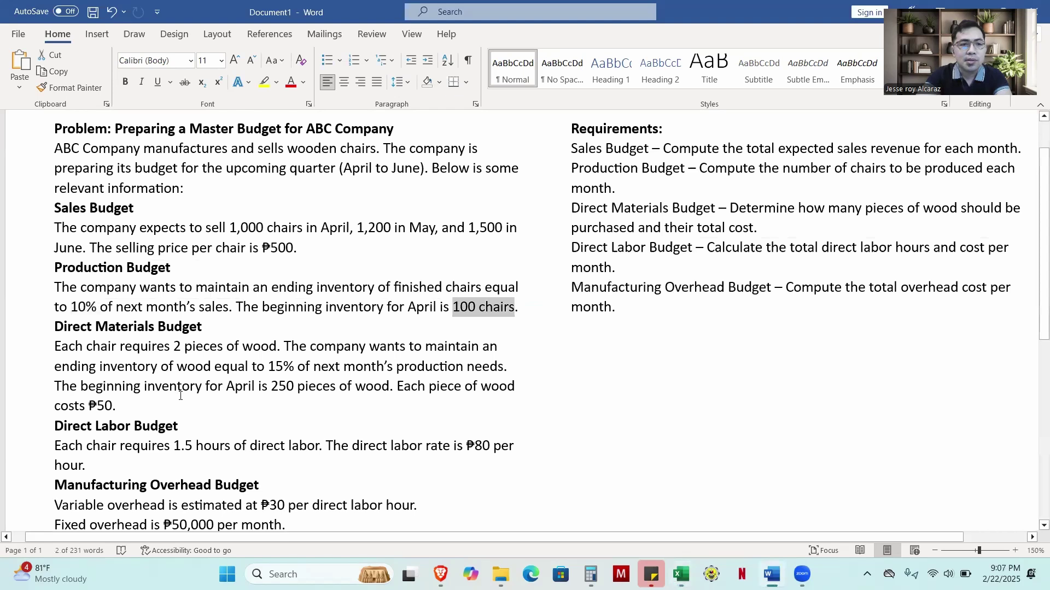
key("alt+Tab")
type("Produ")
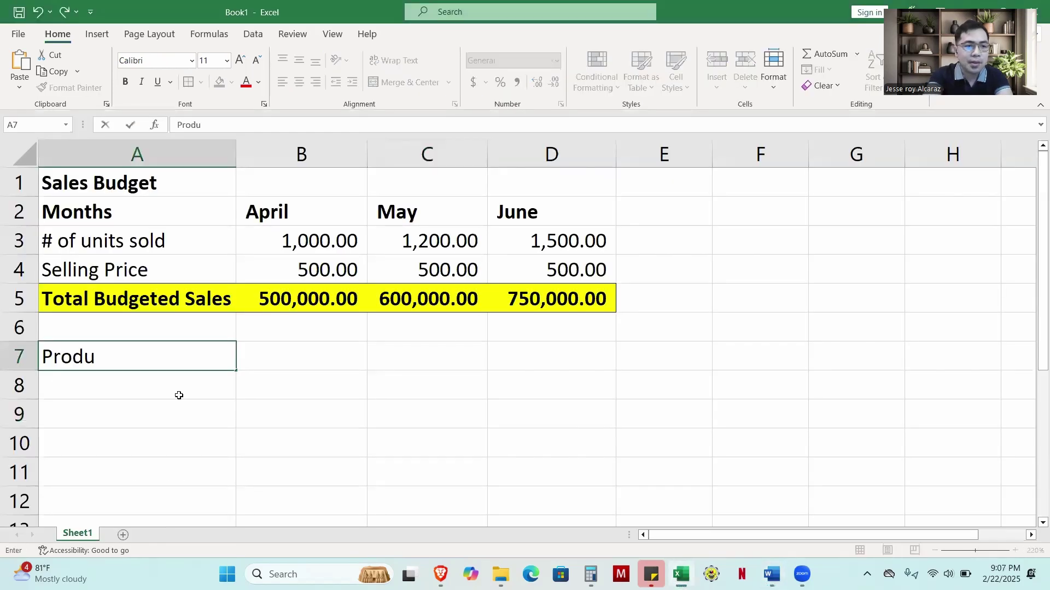
type("ction Budget")
key("Return")
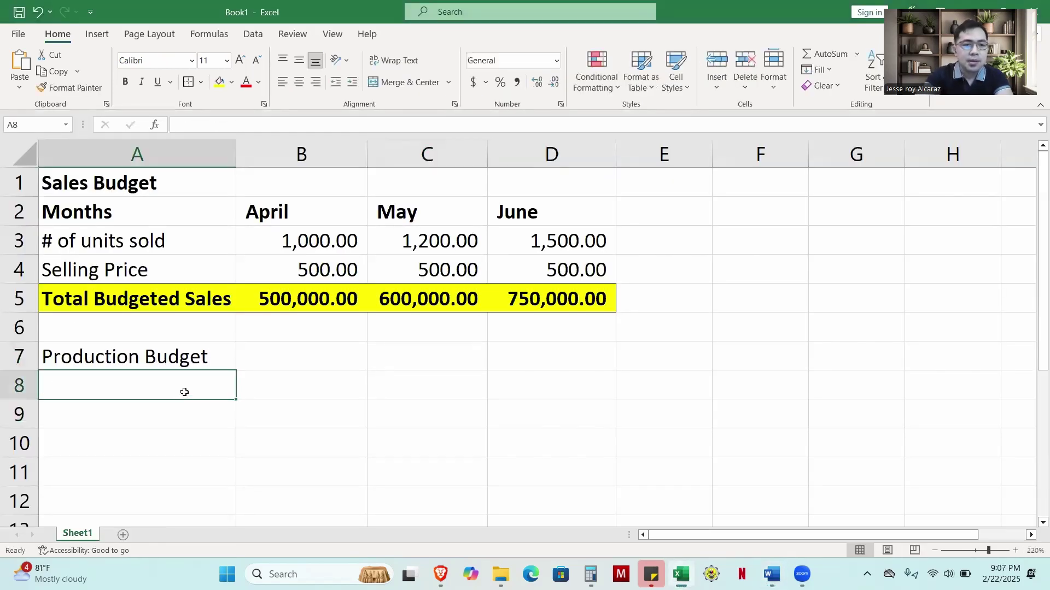
Label cell A8 "FGI Beg." under the Production Budget heading
scroll(185, 392, "down", 1)
type("Beg. ")
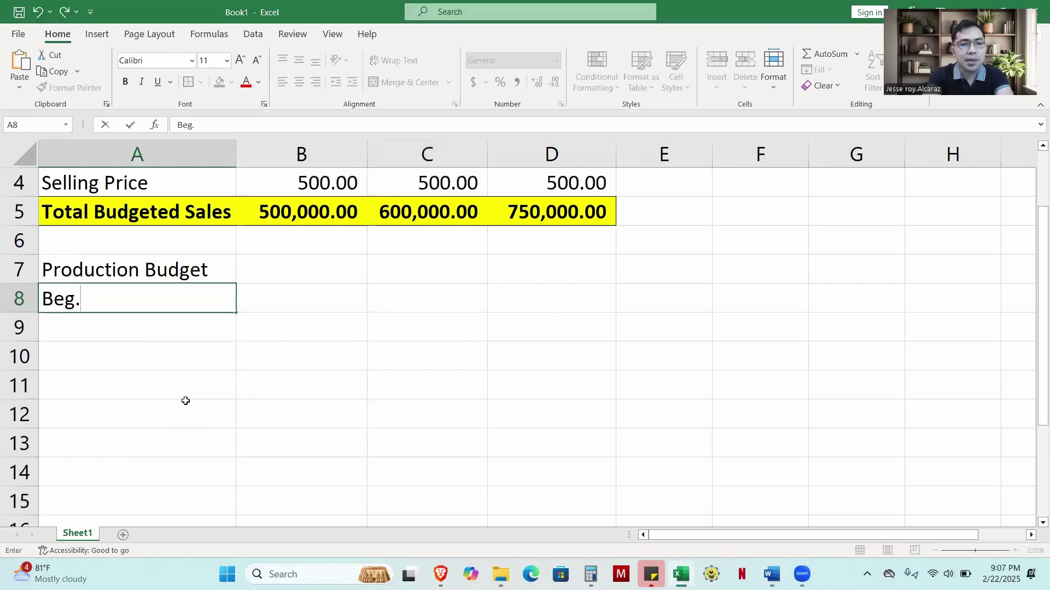
type("Inve")
key("BackSpace")
key("BackSpace")
key("BackSpace")
key("BackSpace")
key("BackSpace")
key("BackSpace")
key("BackSpace")
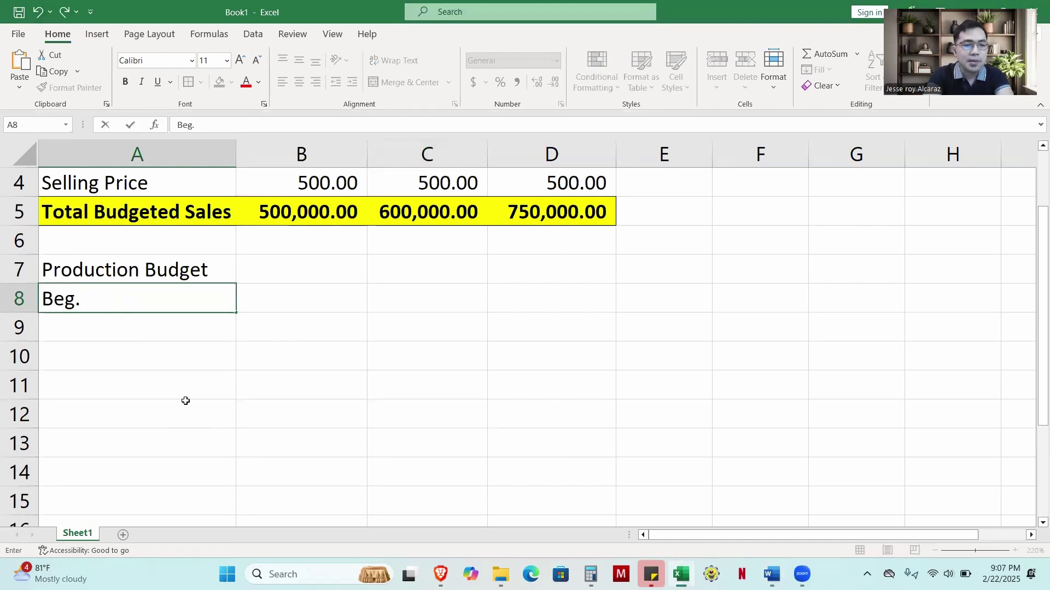
type("FG")
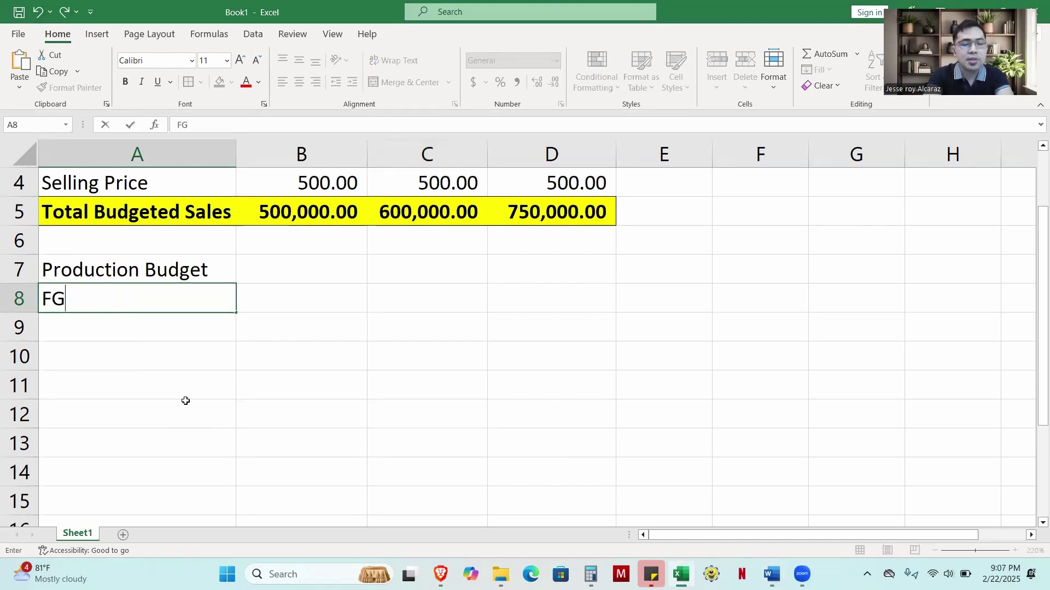
type("I Beg.")
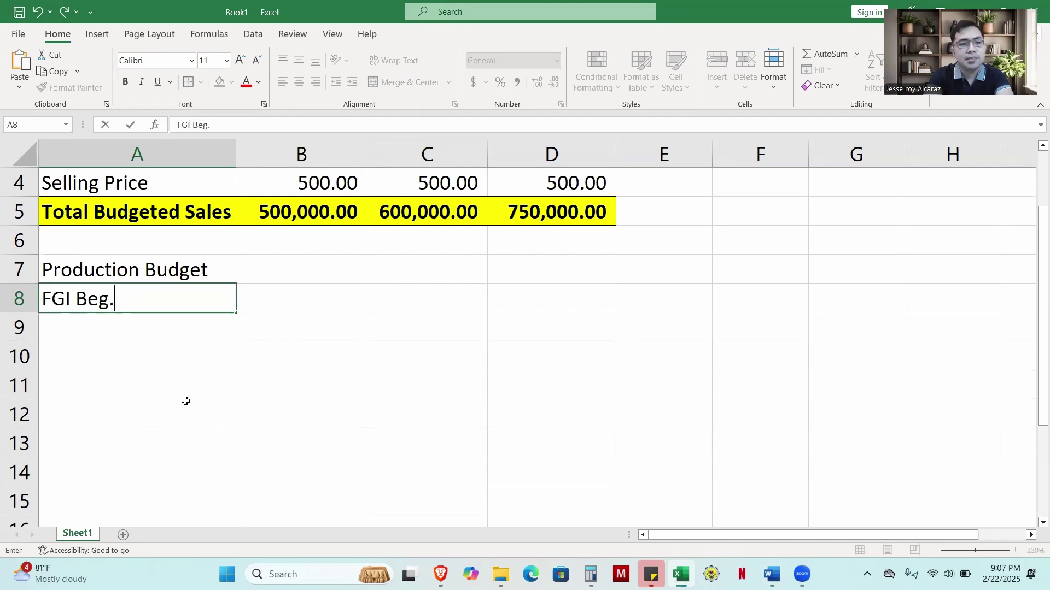
key("Return")
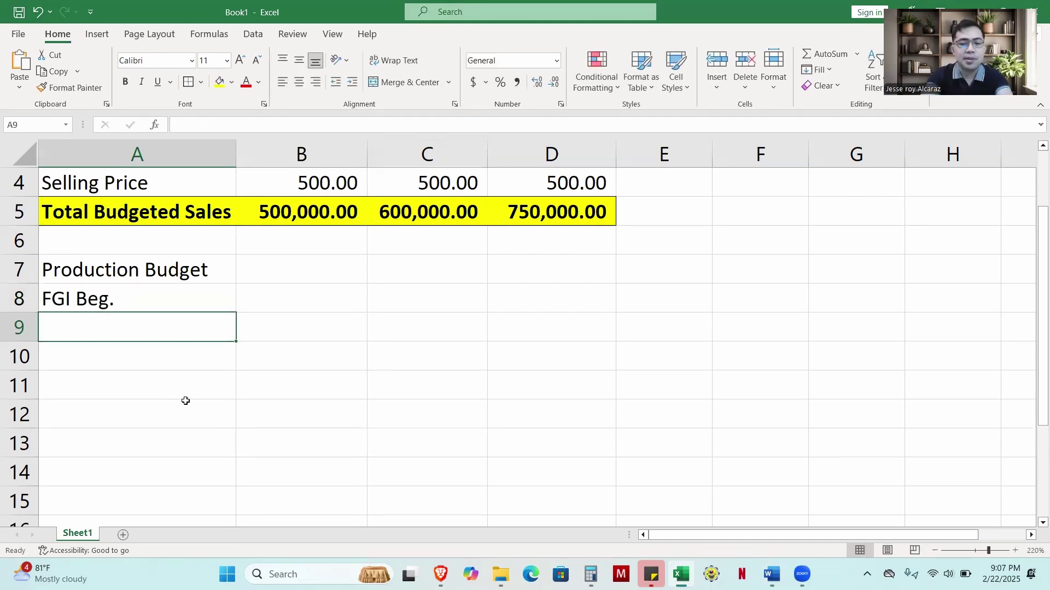
Label cell A9 "Budgeted Sales" and cell A10 "FGI End." in the production budget
type("RE")
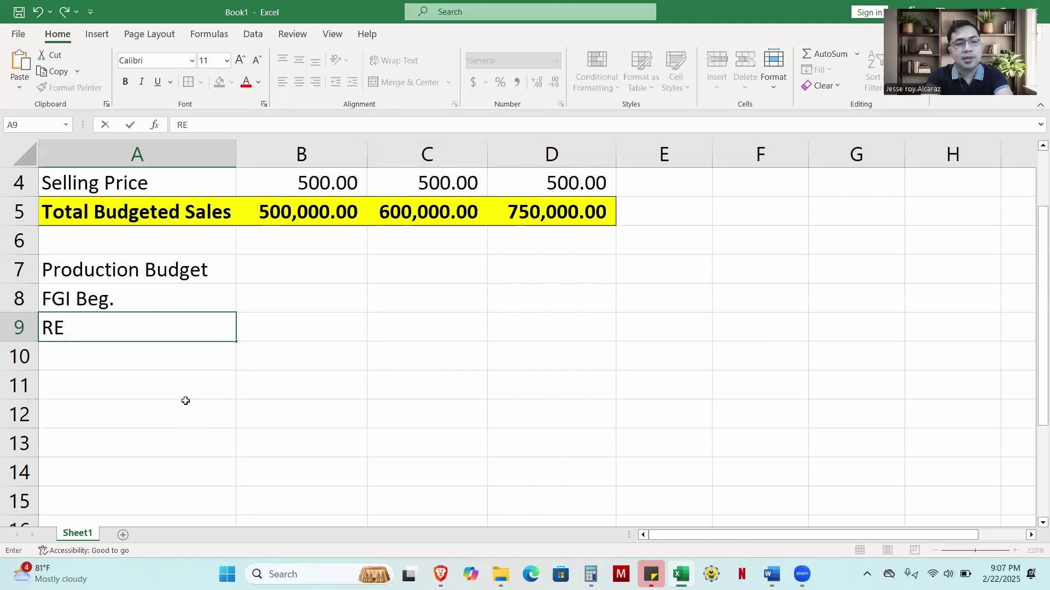
key("BackSpace")
key("BackSpace")
type("Budget")
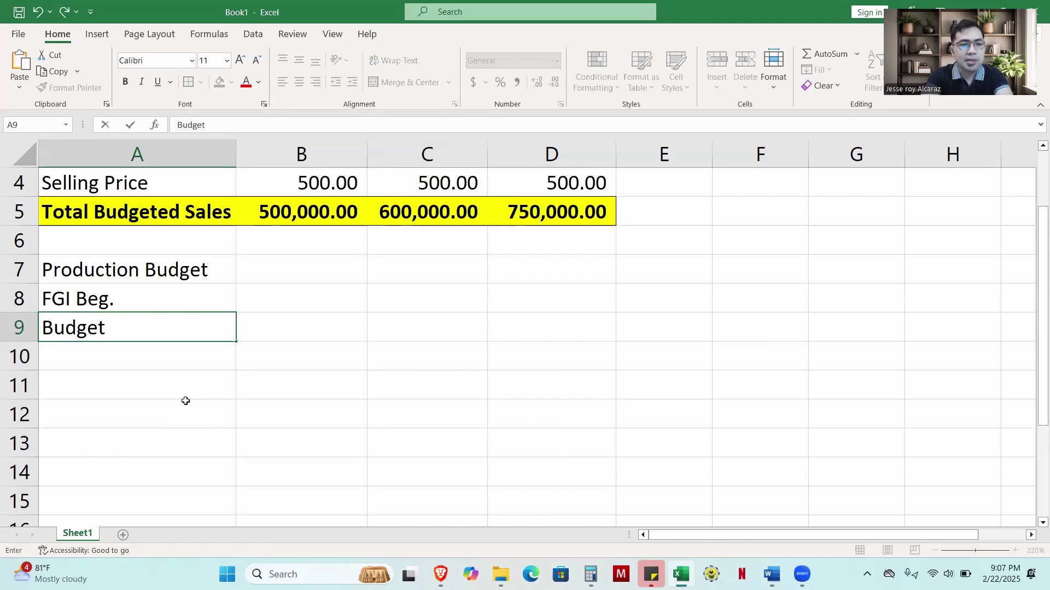
type("ed Sales")
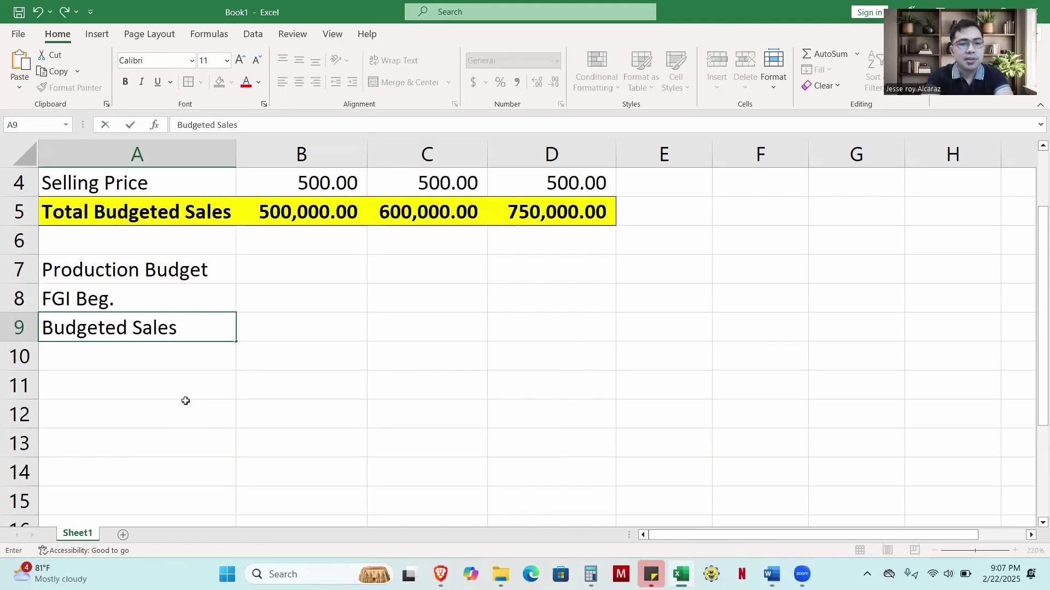
key("Return")
type("FGI")
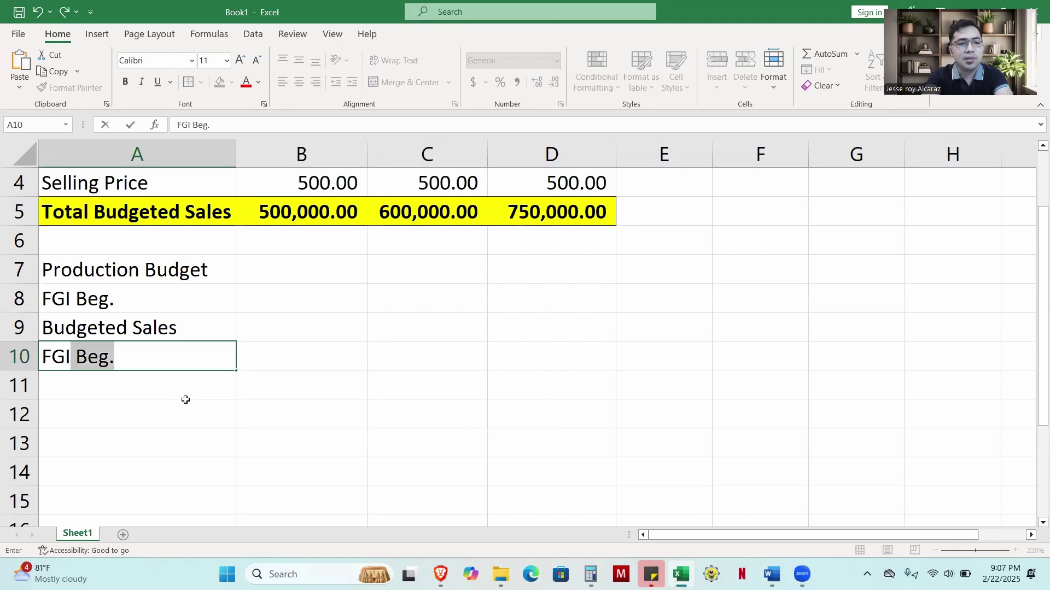
type(" End.")
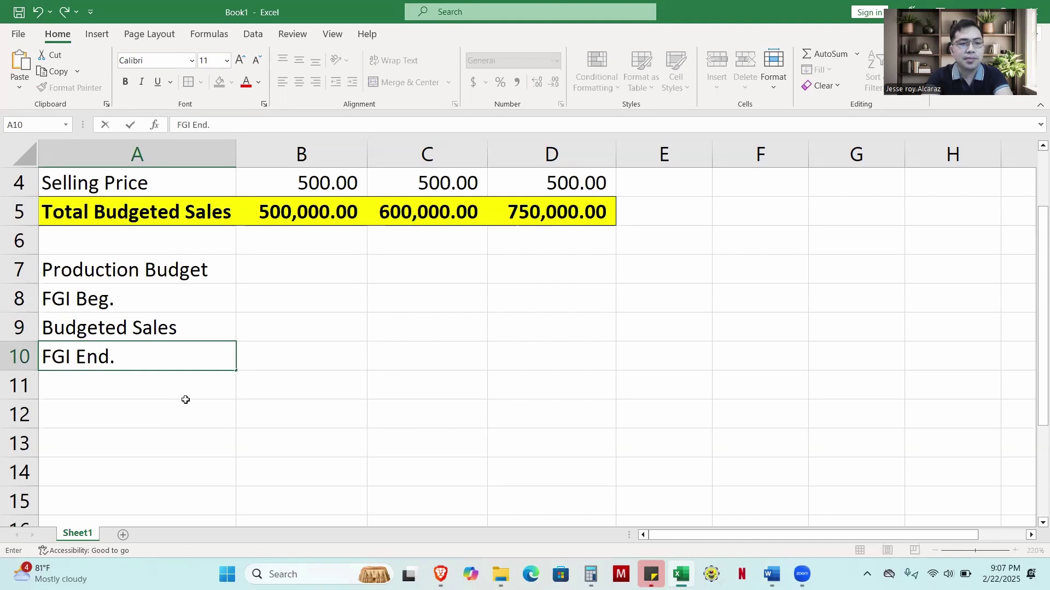
Make the "Production Budget" heading in cell A7 bold
key("Return")
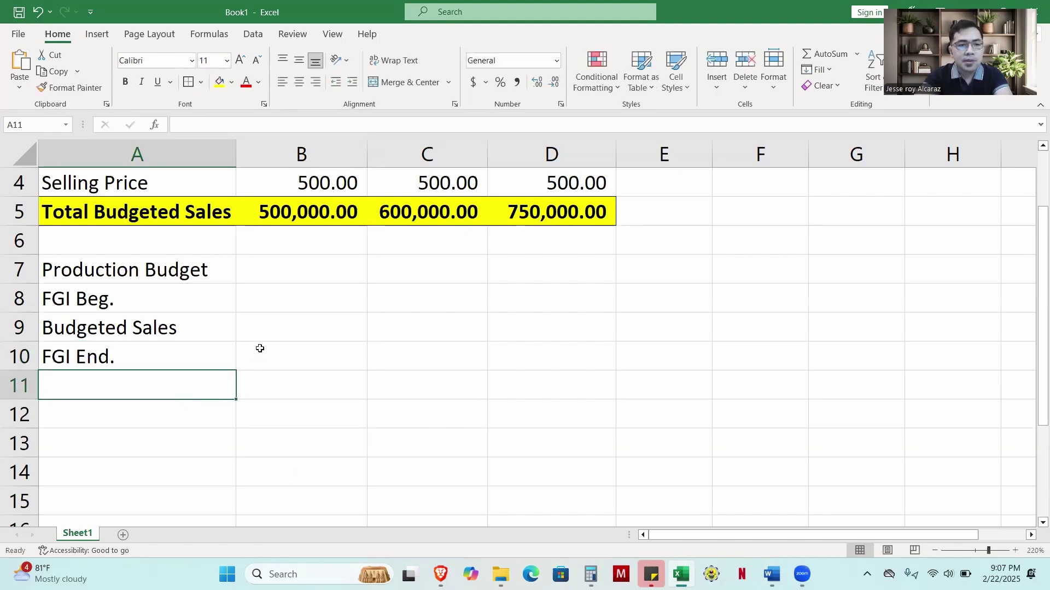
left_click(285, 338)
scroll(286, 341, "up", 1)
left_click(188, 356)
key("ctrl+b")
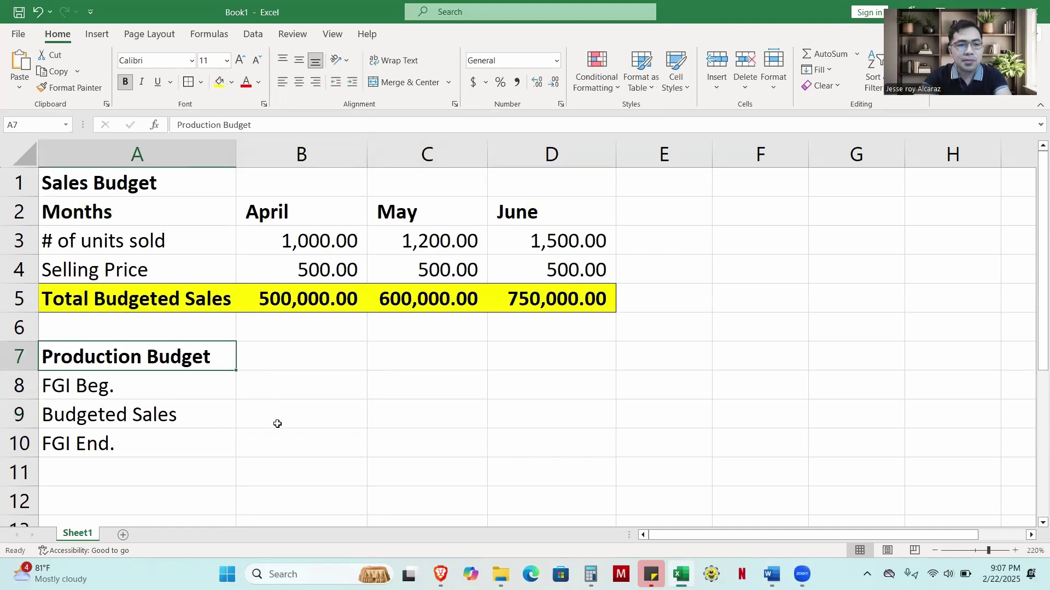
Link April's Budgeted Sales in B9 to the units sold in B3 and fill the formula across to D9
left_click(296, 418)
type("=")
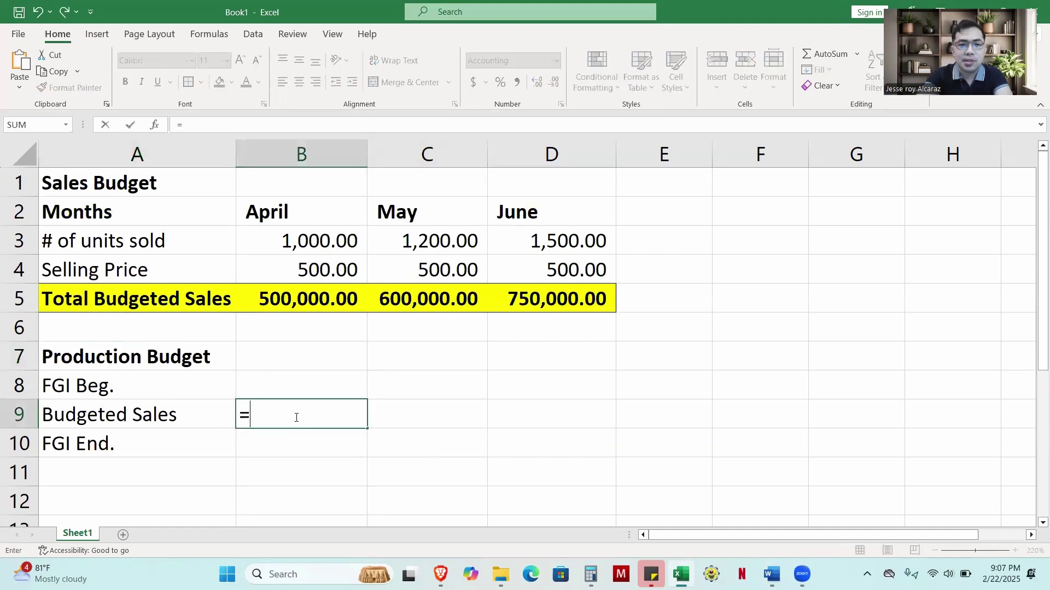
left_click(311, 244)
key("Return")
left_click(352, 424)
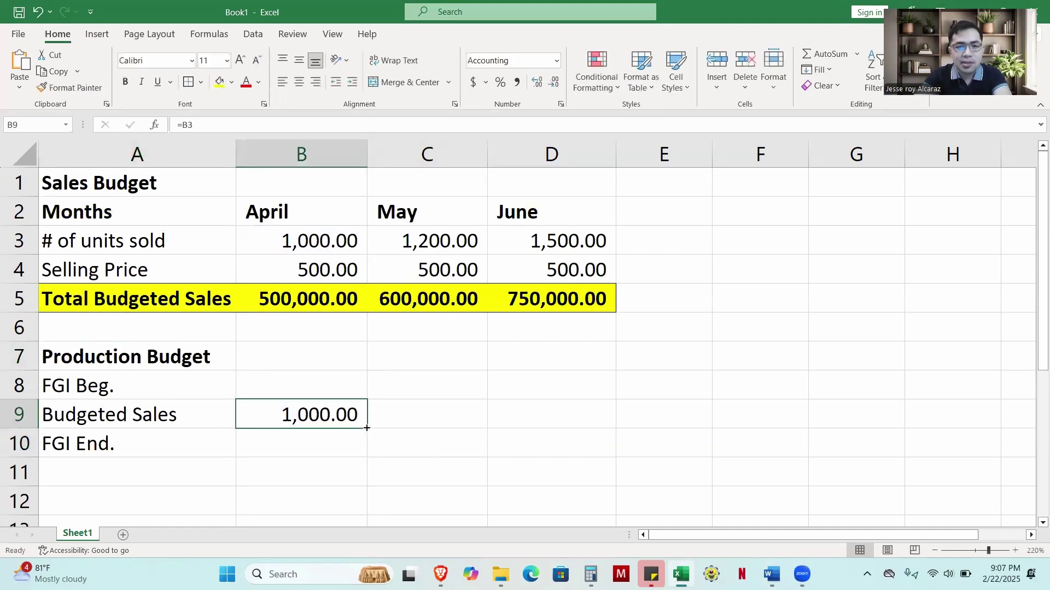
left_click_drag(366, 428, 621, 433)
left_click(468, 476)
left_click(347, 415)
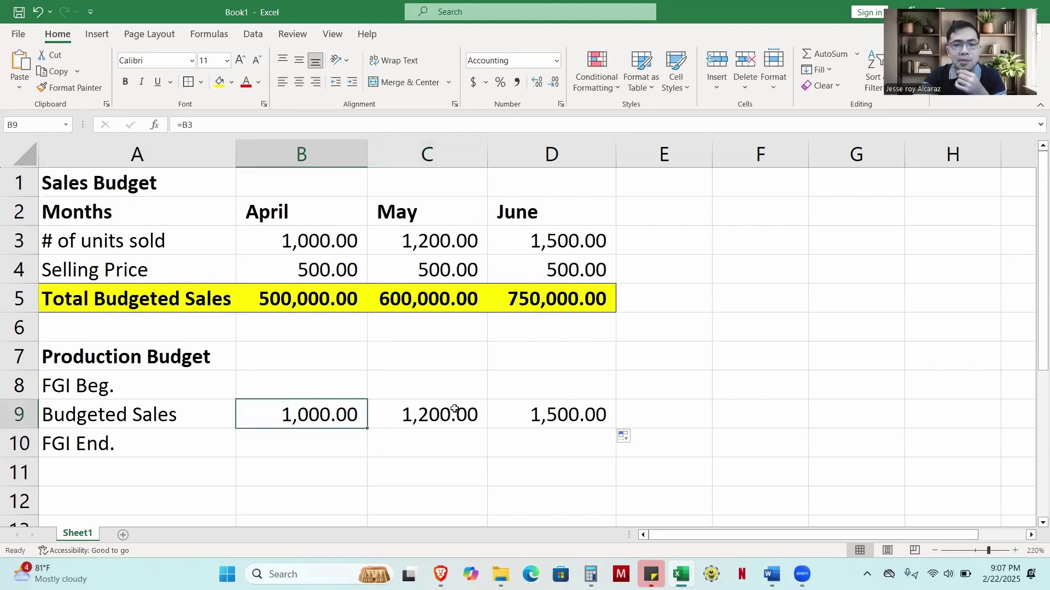
left_click(571, 417)
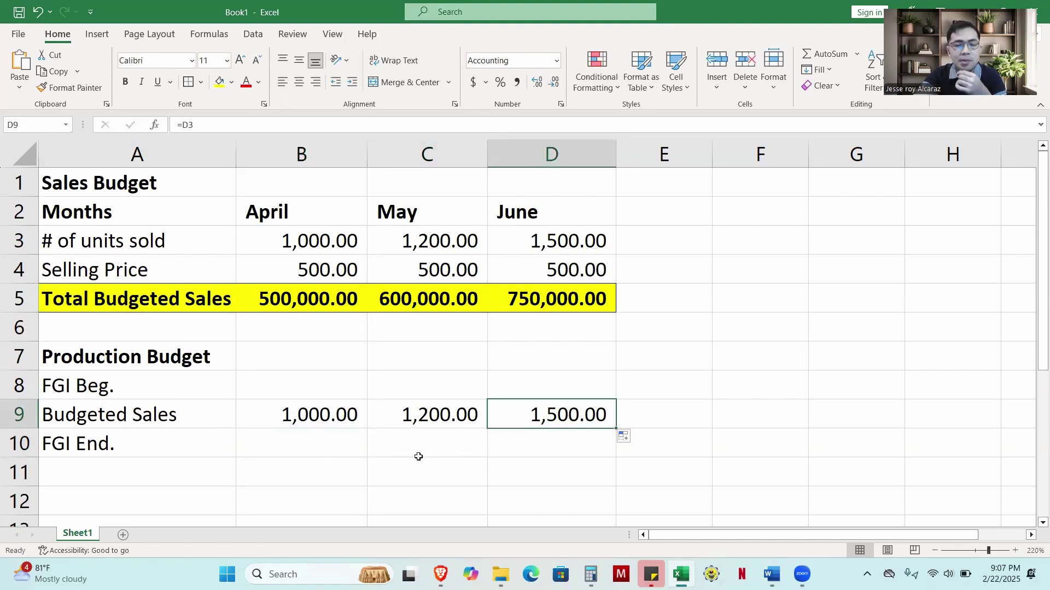
Enlarge the sheet view to 235% and widen column C slightly
left_click(417, 458)
scroll(414, 462, "up", 1)
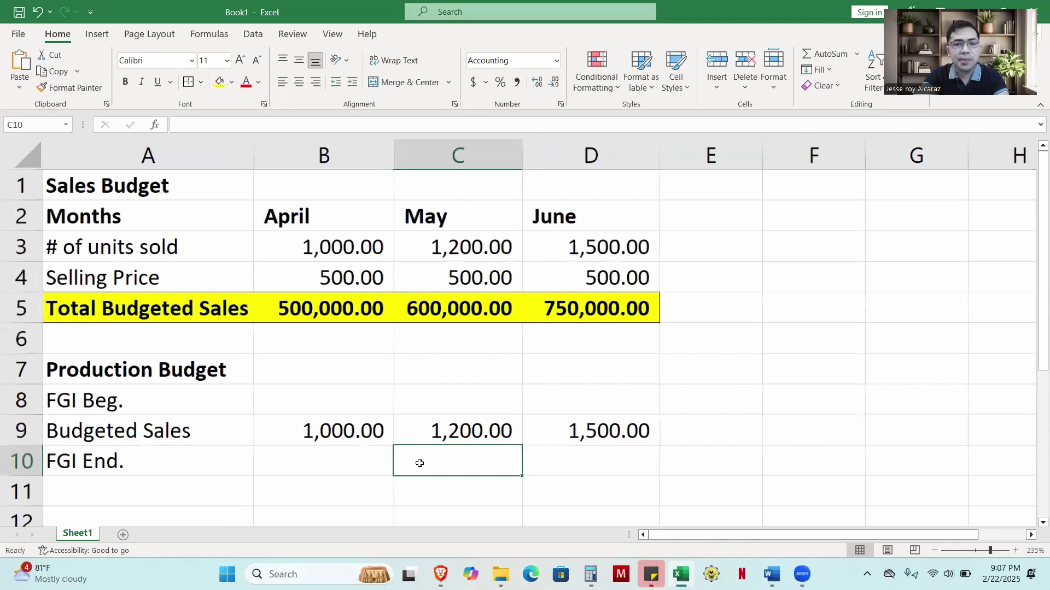
left_click_drag(520, 144, 524, 145)
left_click(618, 295)
Calculate April's FGI End. in cell B10 as 10% of May's budgeted sales with the formula =.10*C9
scroll(592, 363, "down", 1)
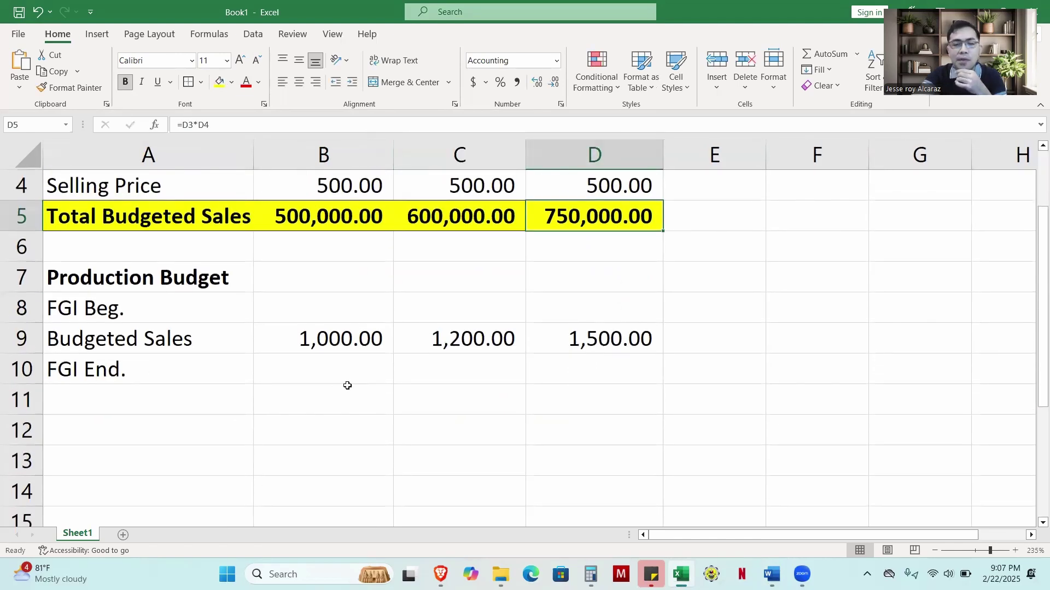
left_click(99, 373)
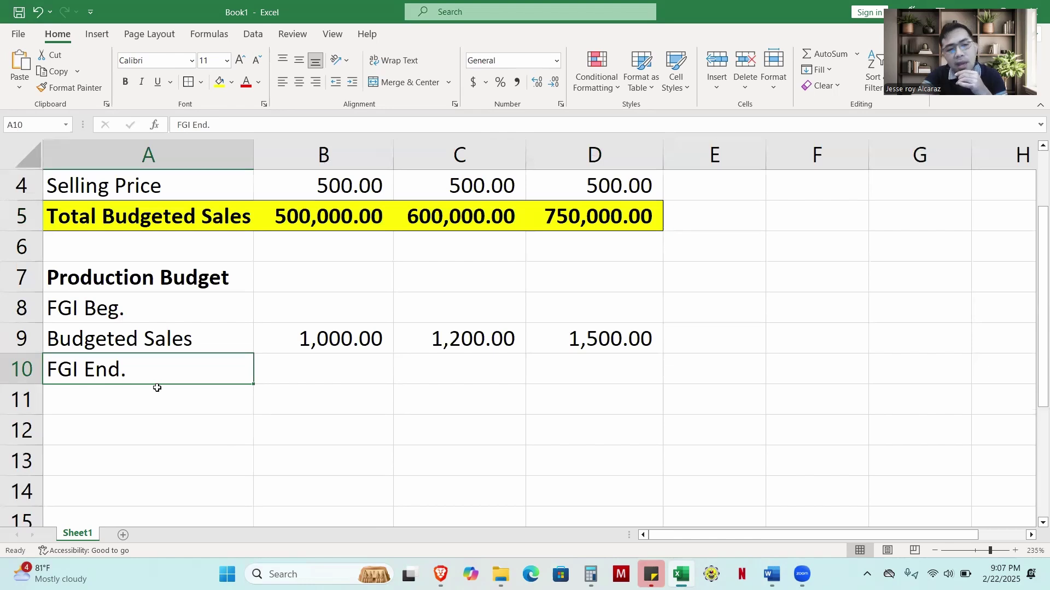
left_click(330, 376)
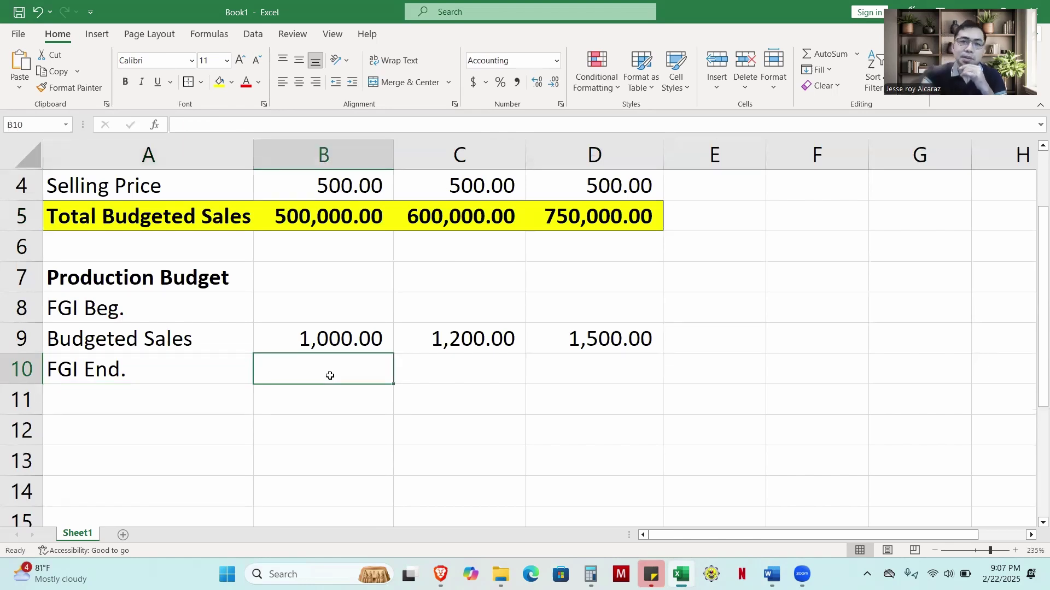
left_click(346, 425)
left_click(370, 377)
left_click(450, 349)
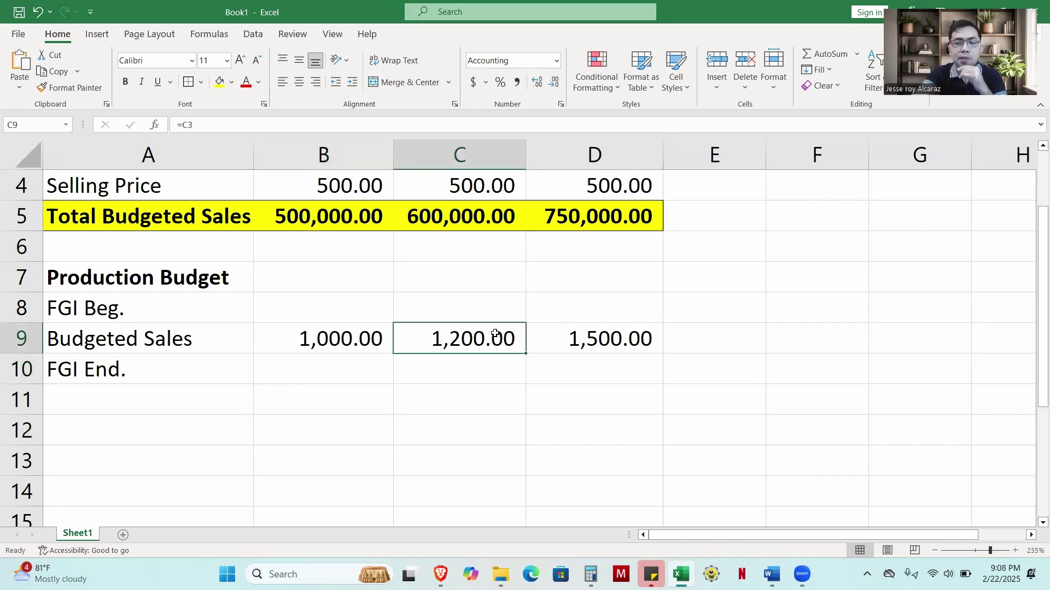
left_click(372, 370)
type("=")
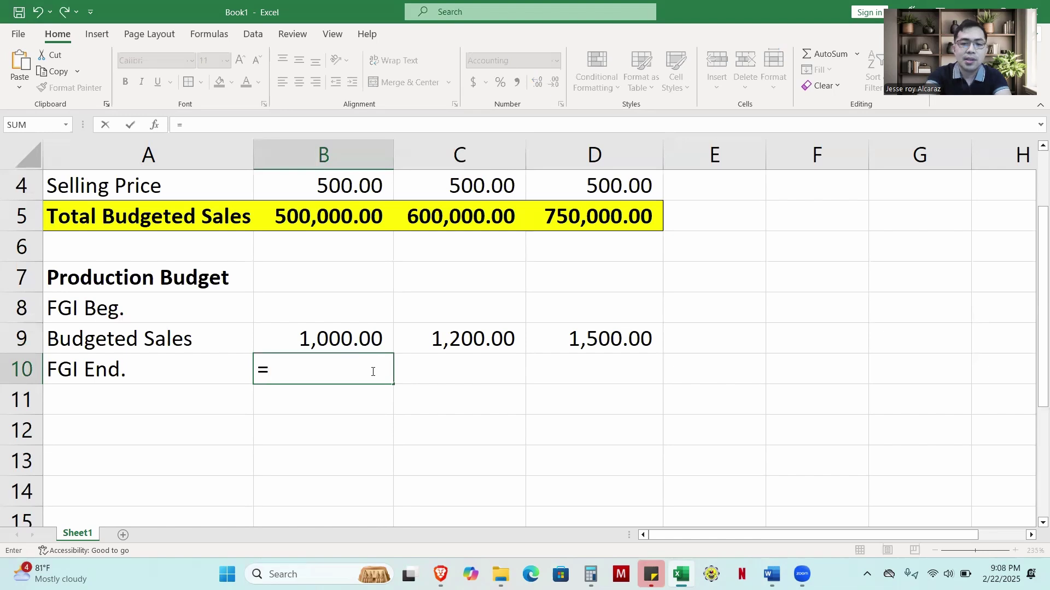
type(".10*")
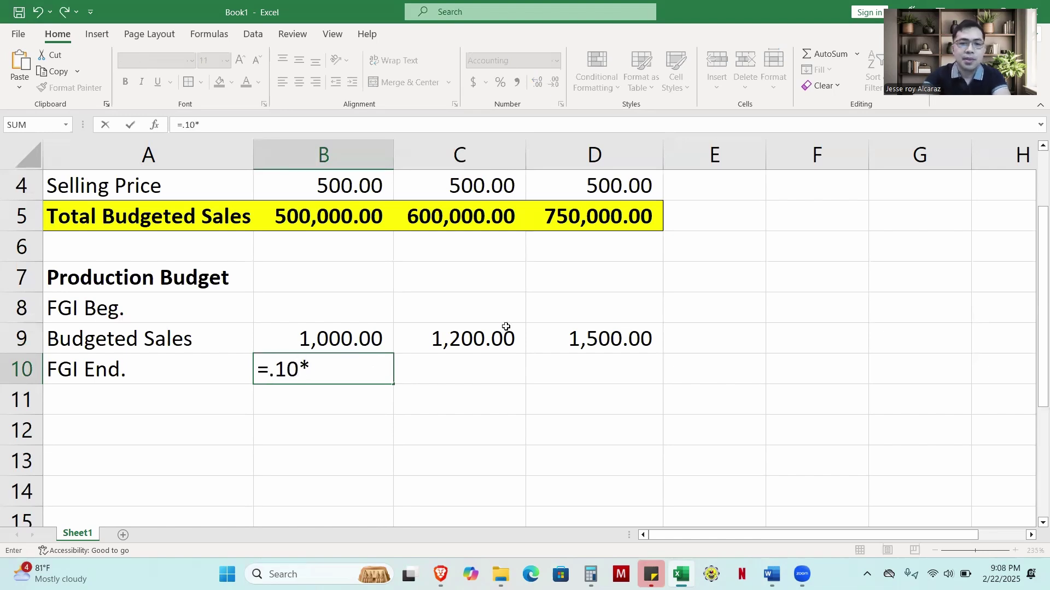
left_click(506, 327)
key("Return")
left_click(392, 450)
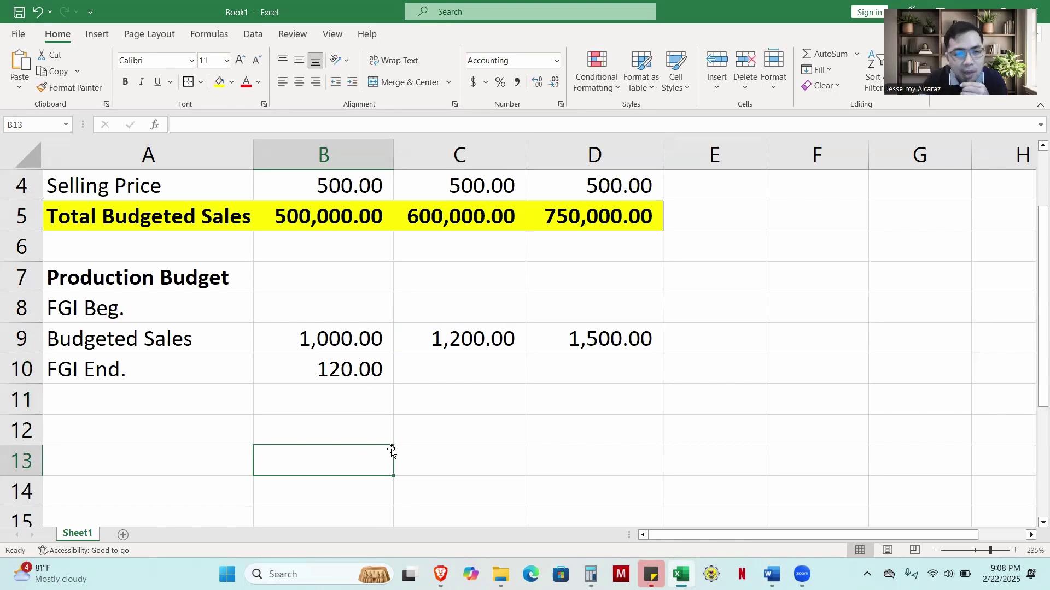
left_click(355, 345)
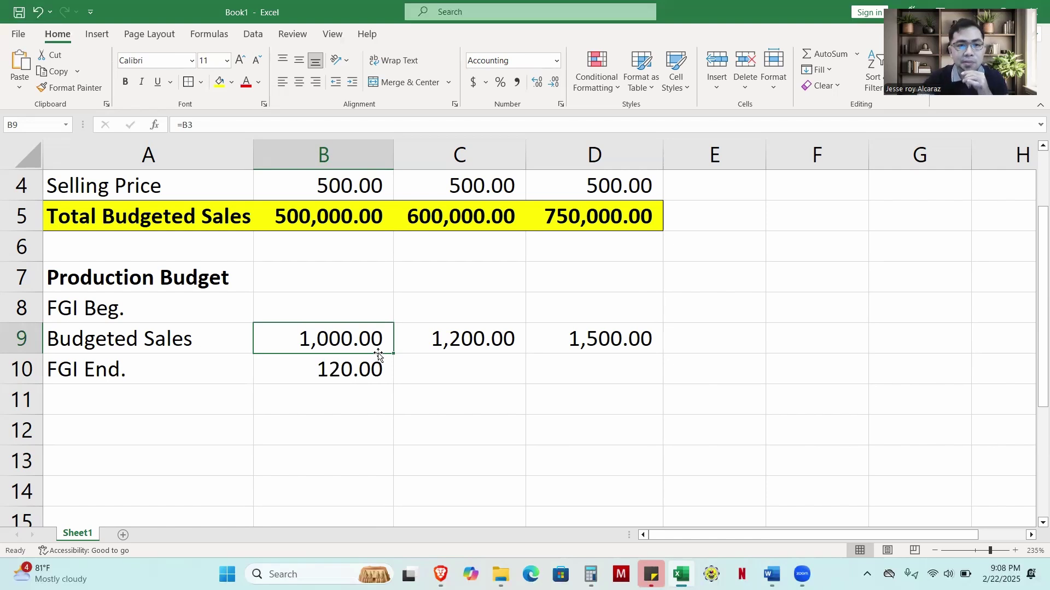
left_click(359, 411)
left_click_drag(339, 348, 340, 375)
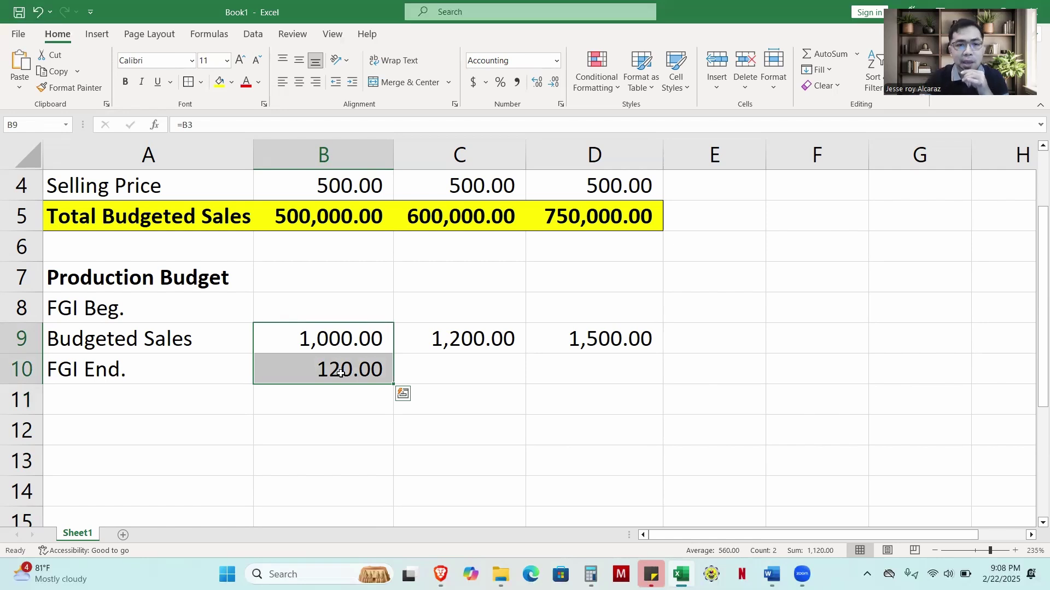
left_click(329, 405)
left_click_drag(246, 365, 630, 371)
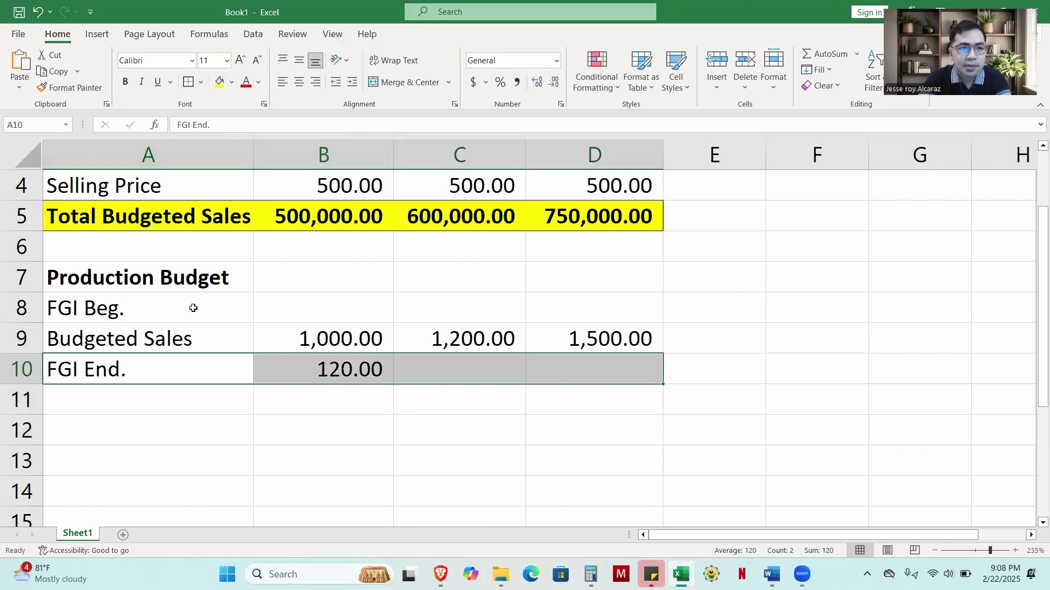
Apply an outside border to the empty total row A11:D11 of the production budget
left_click_drag(166, 396, 596, 412)
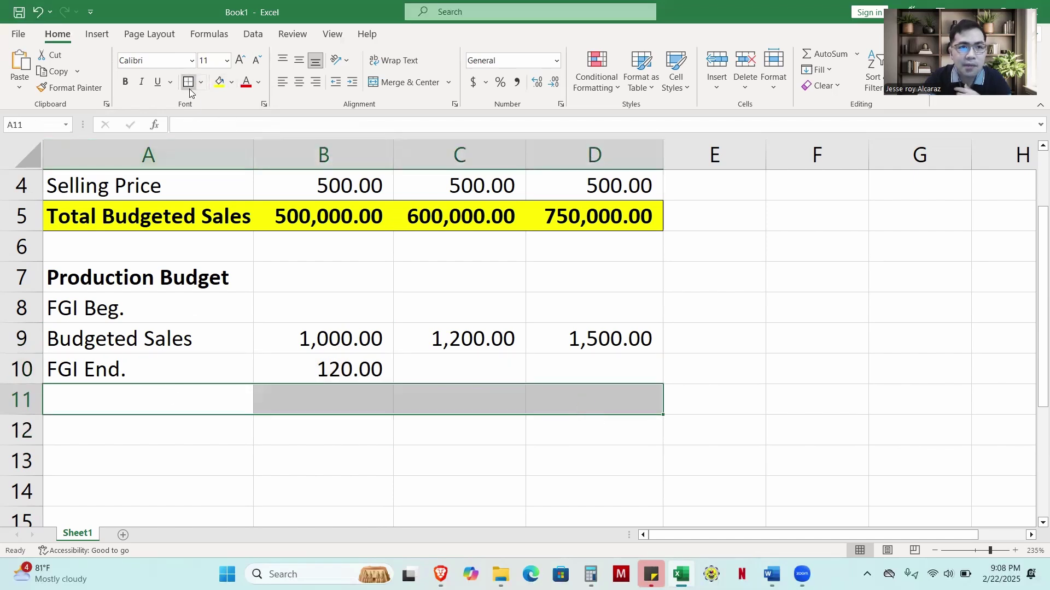
left_click(359, 358)
left_click(361, 339)
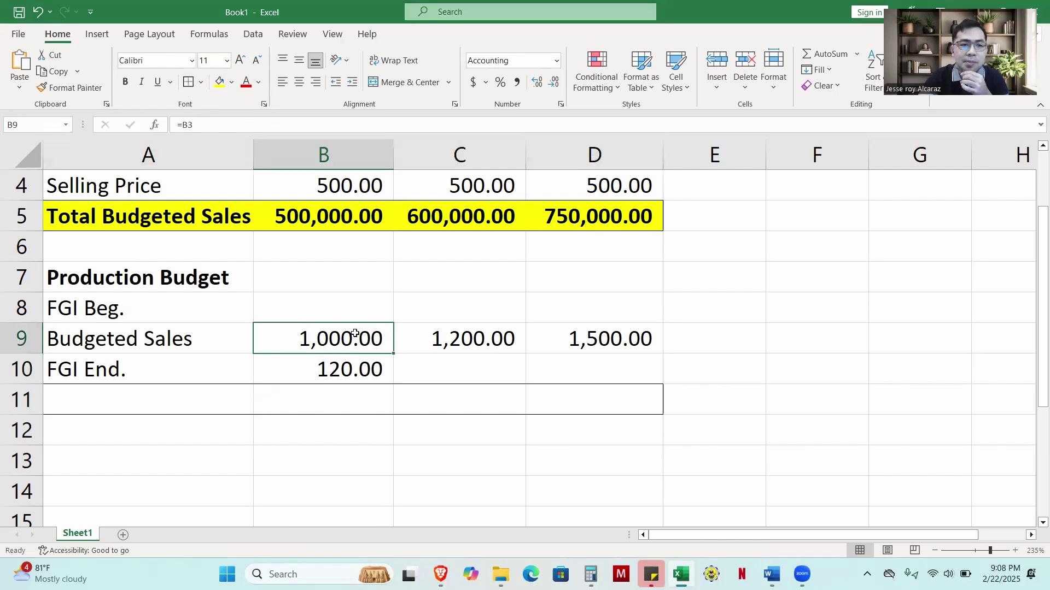
Enter 100 as April's FGI Beg. in cell B8
left_click(357, 312)
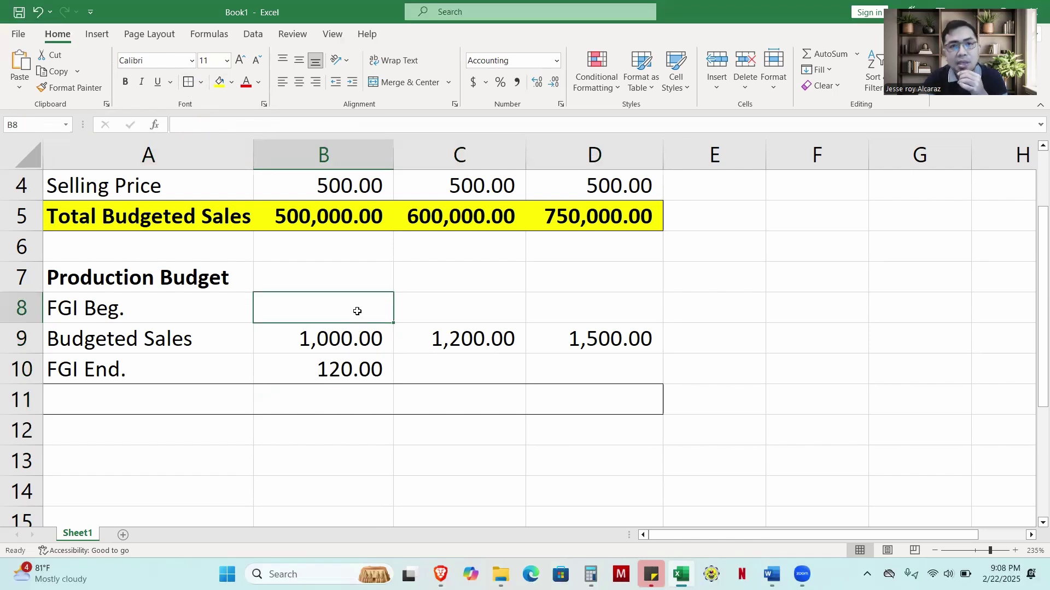
type("100")
key("Return")
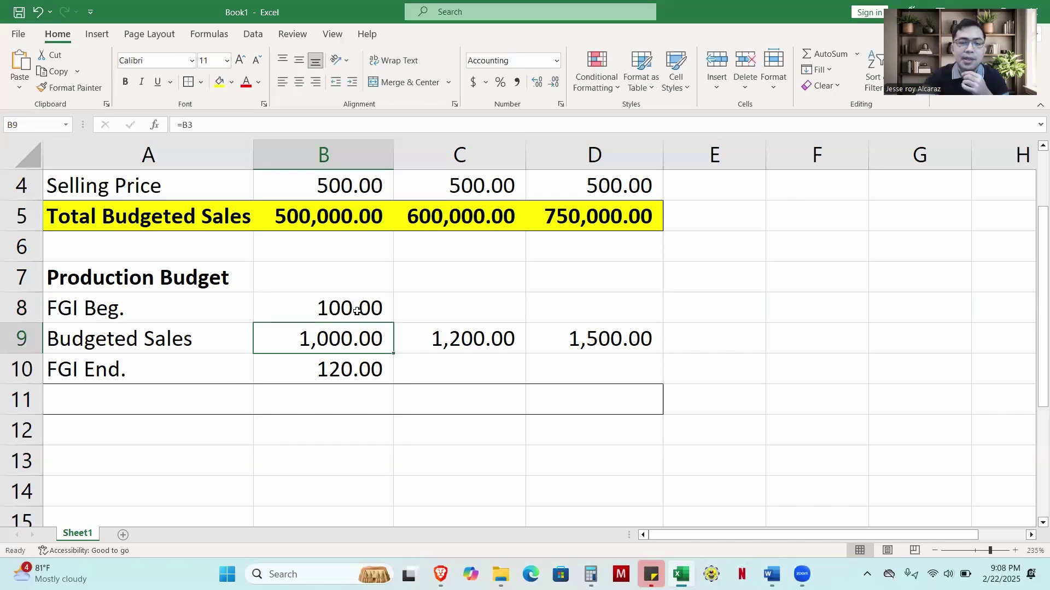
Review April's budgeted sales, ending inventory and beginning inventory as the components of required production
left_click(489, 342)
left_click(372, 334)
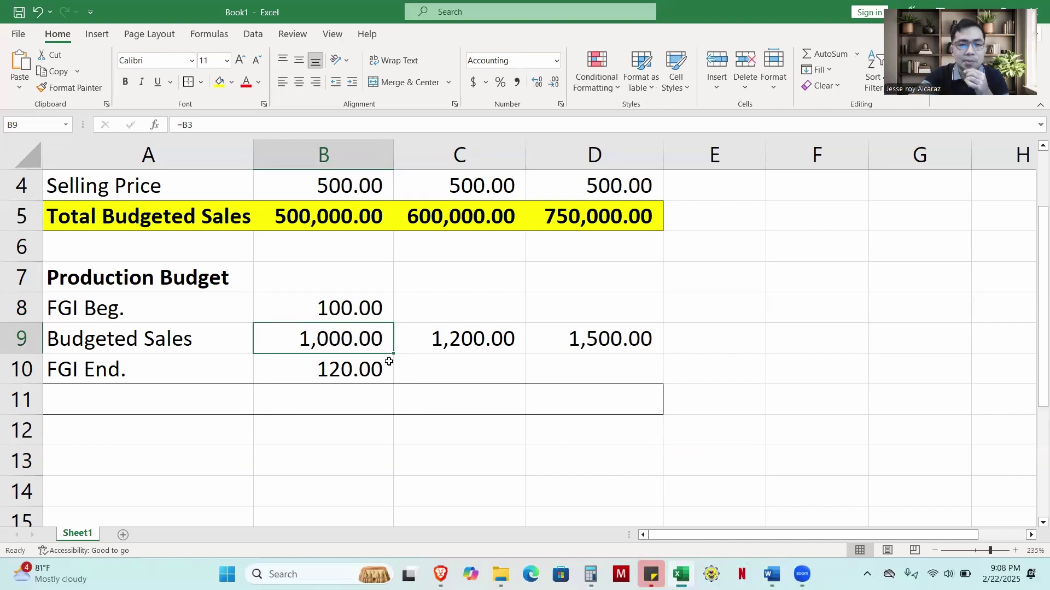
left_click(353, 372)
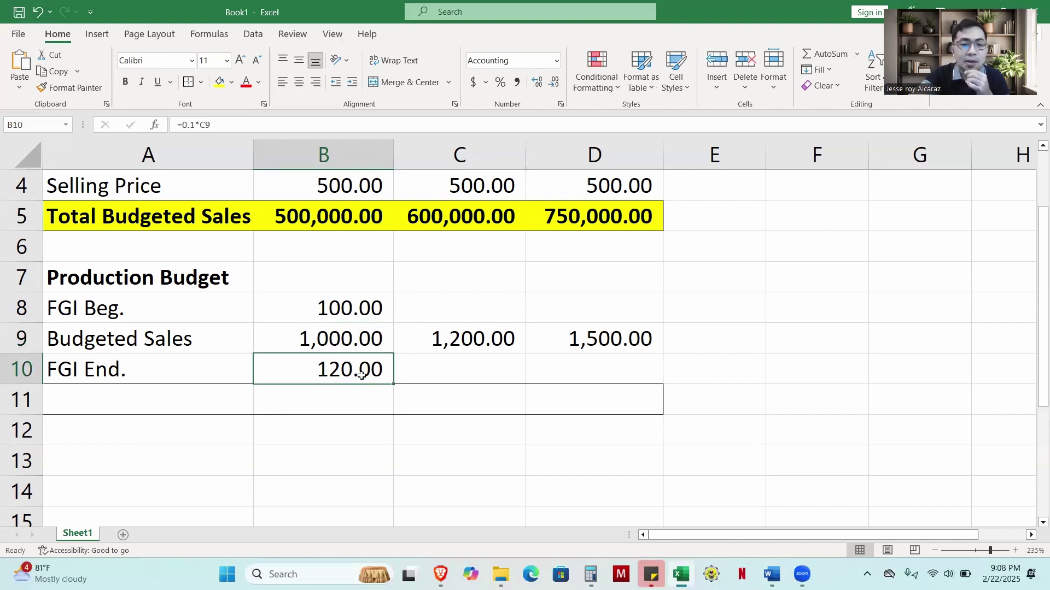
left_click(348, 349)
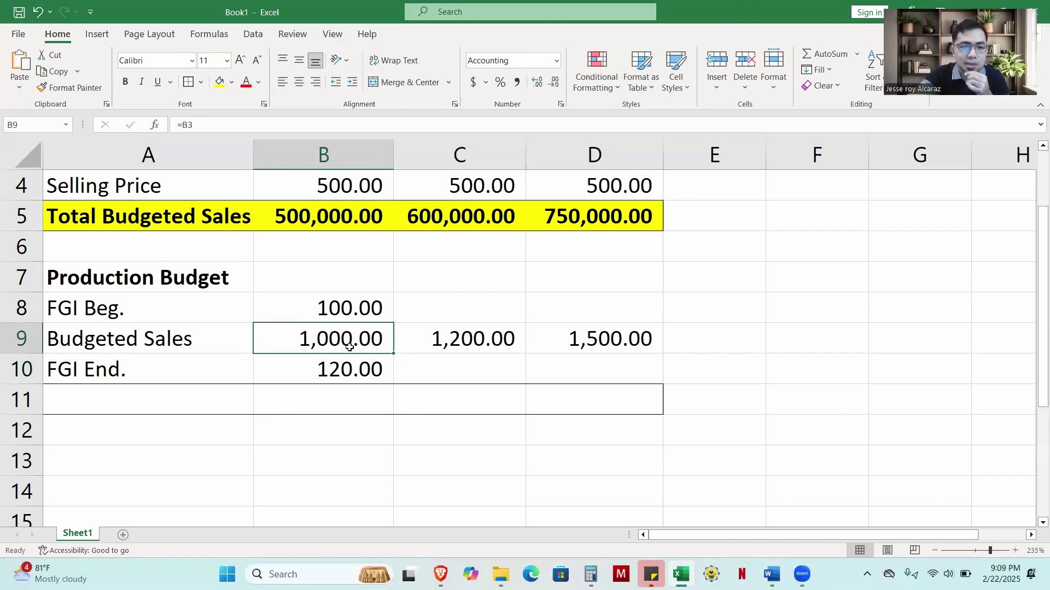
left_click(345, 366)
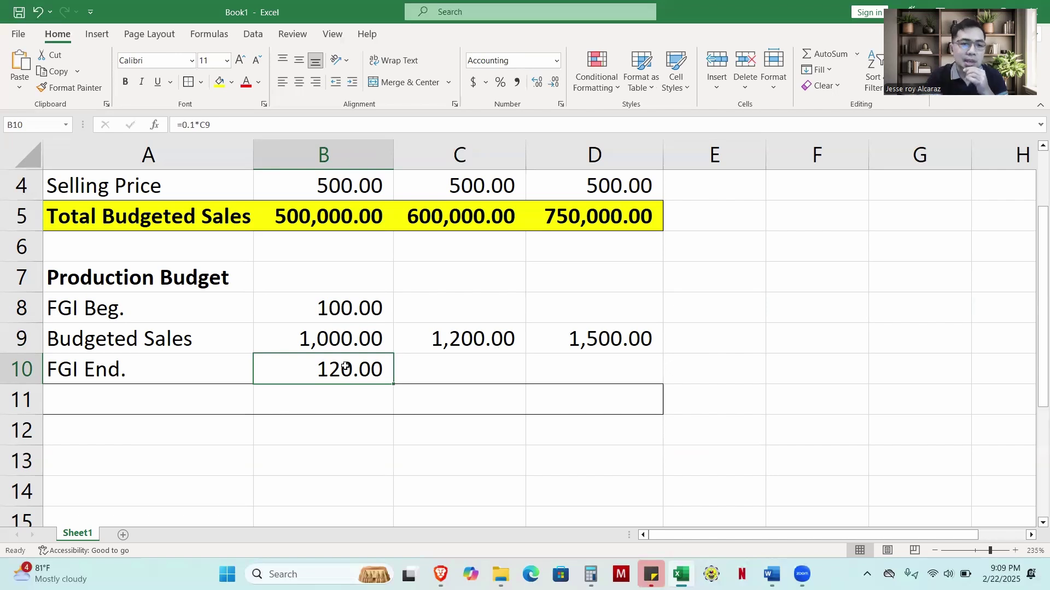
left_click(355, 307)
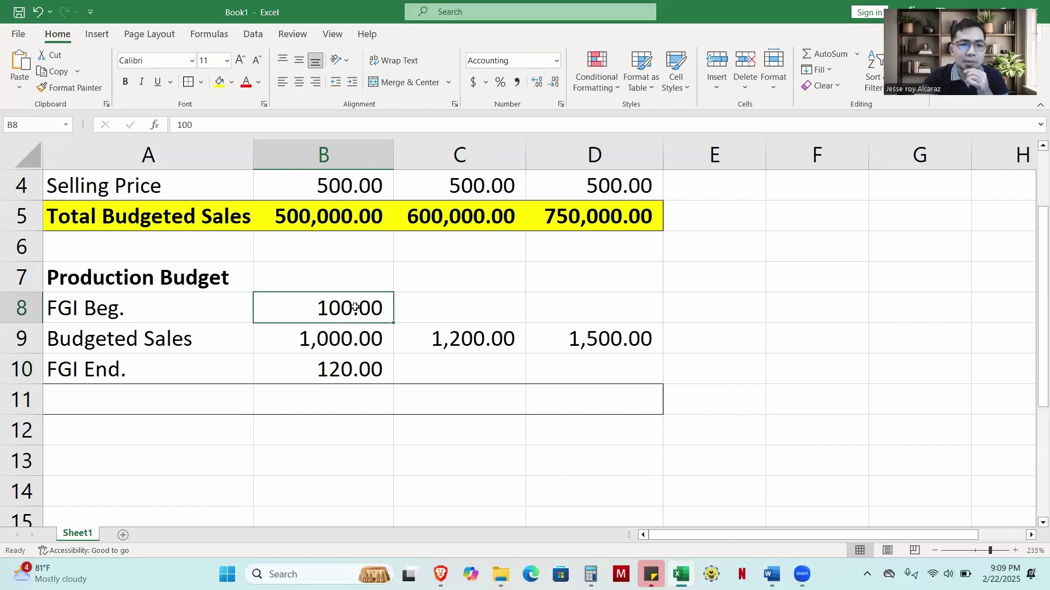
left_click(356, 402)
Label cell A11 "Required Production" below FGI End
left_click(217, 404)
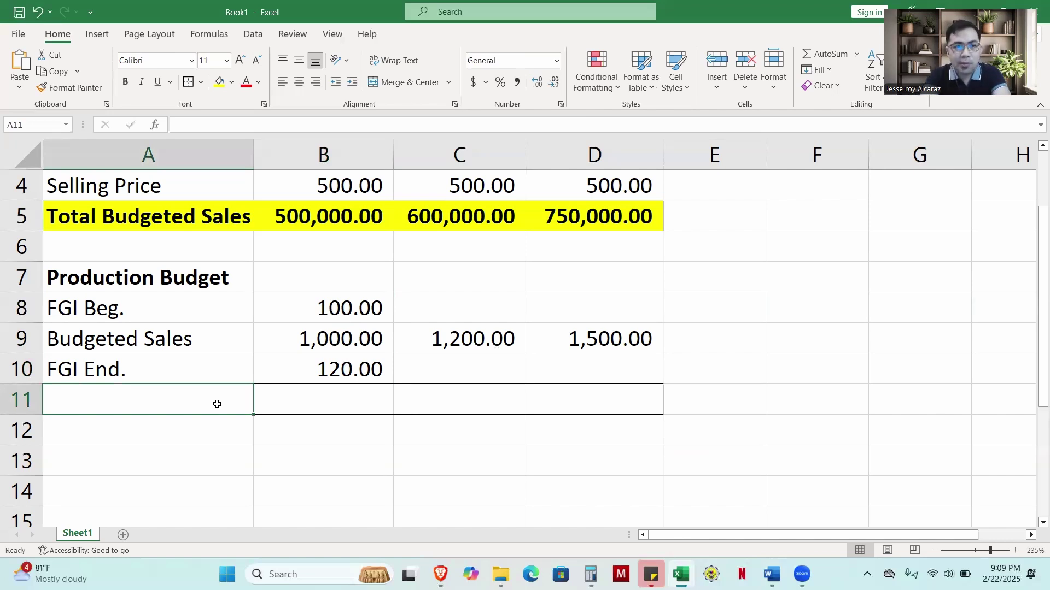
type("REQuire")
key("BackSpace")
key("BackSpace")
key("BackSpace")
key("BackSpace")
key("BackSpace")
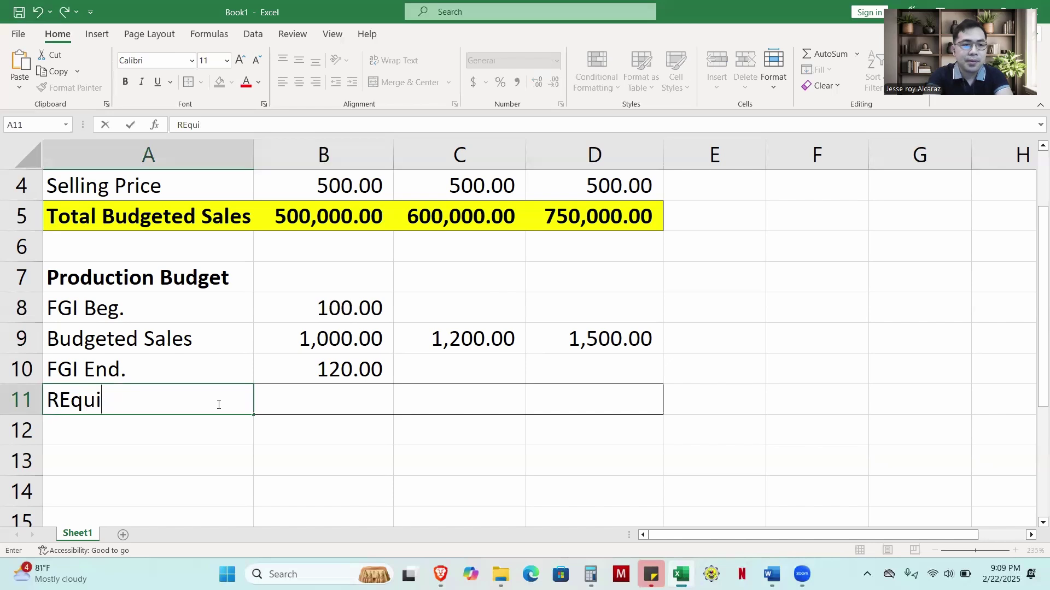
key("BackSpace")
type("equired Pro")
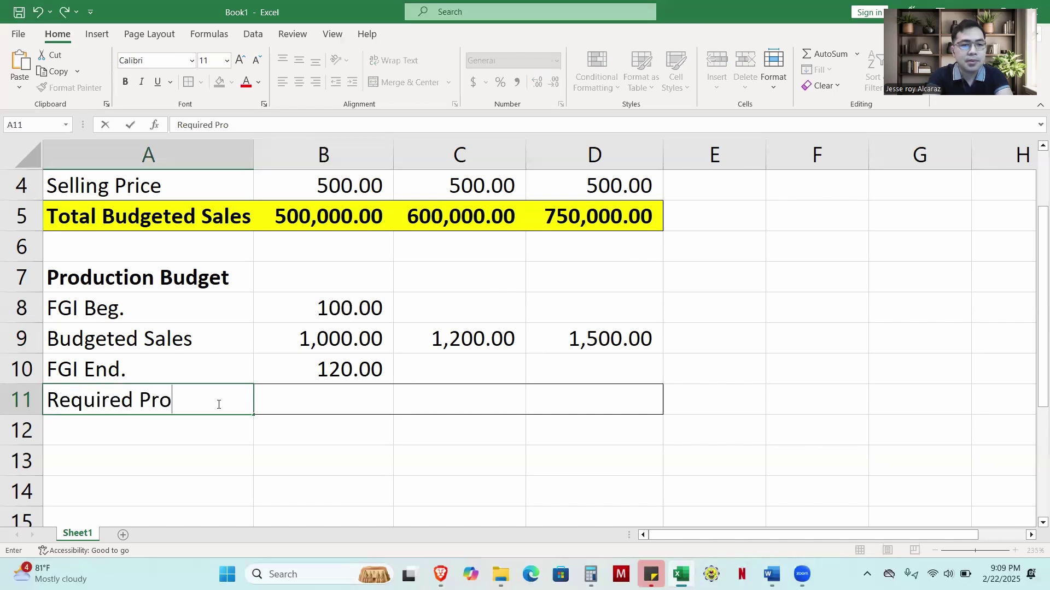
type("duction")
key("Return")
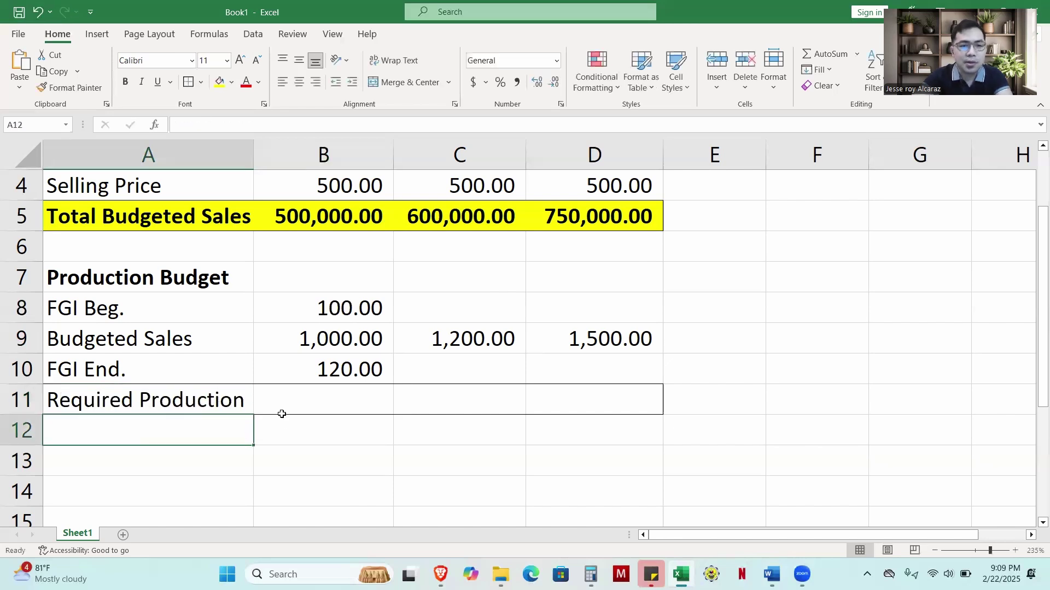
Make the Required Production row A11:D11 bold and fill it with yellow
left_click_drag(189, 394, 569, 386)
key("ctrl+b")
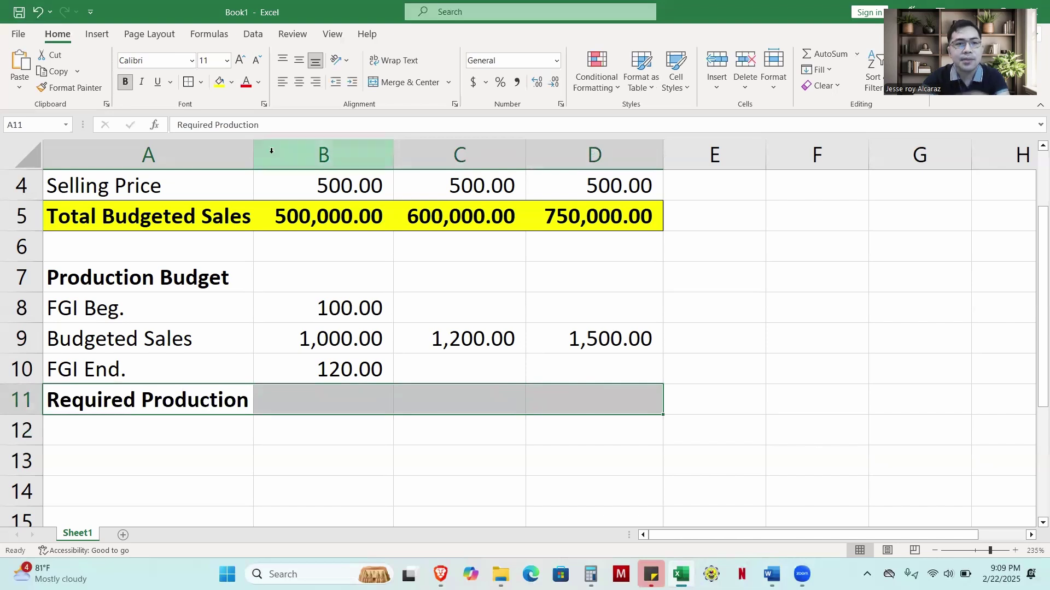
left_click(220, 86)
Compute April's required production in B11 with =B9+B10-B8 and widen column A slightly
left_click(335, 398)
type("=")
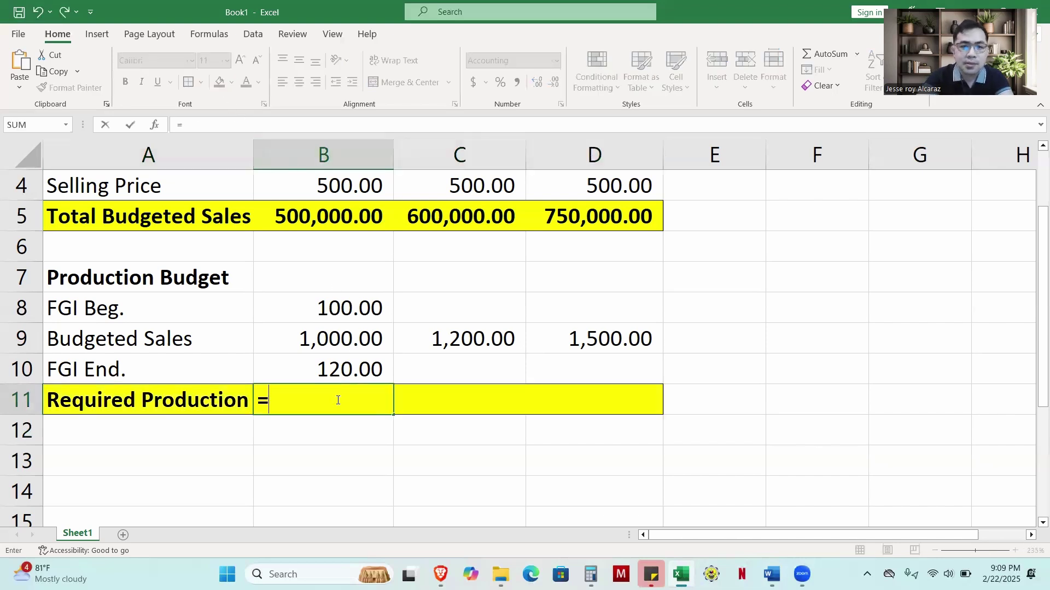
left_click(325, 345)
type("+")
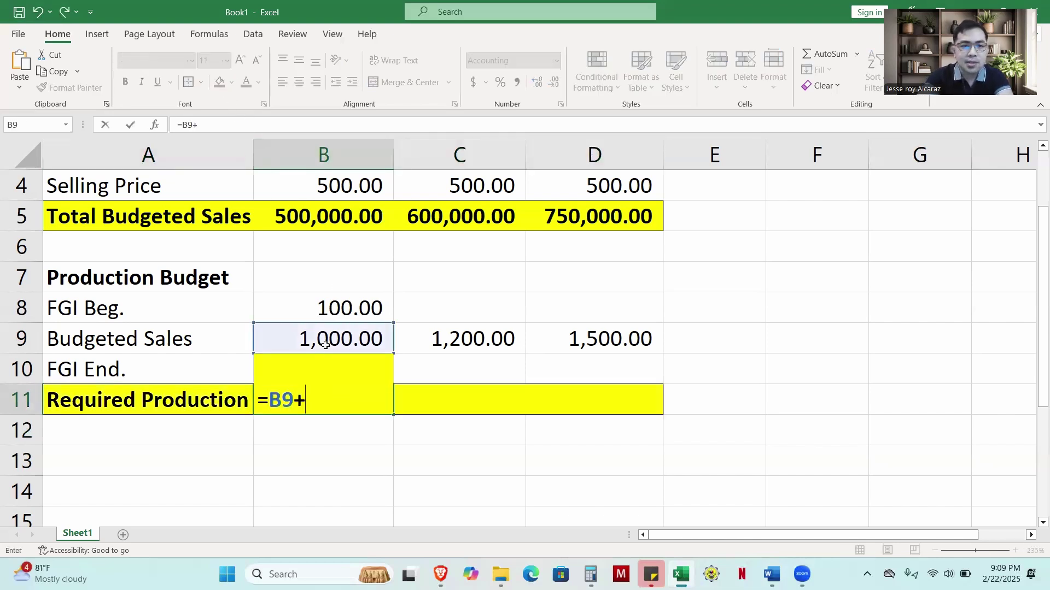
left_click(403, 365)
key("Left")
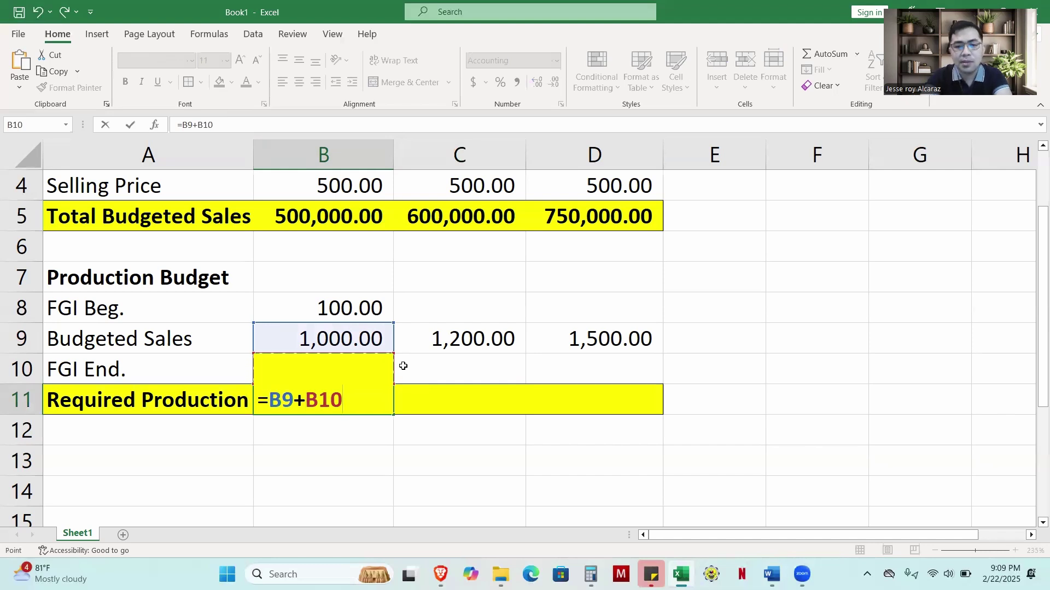
type("-")
left_click(356, 306)
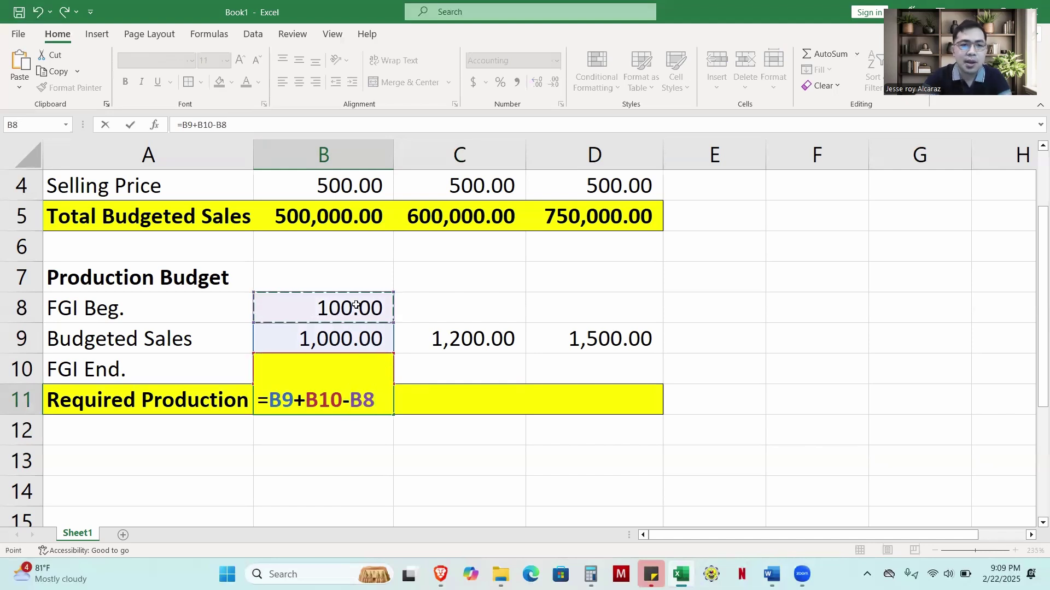
key("Return")
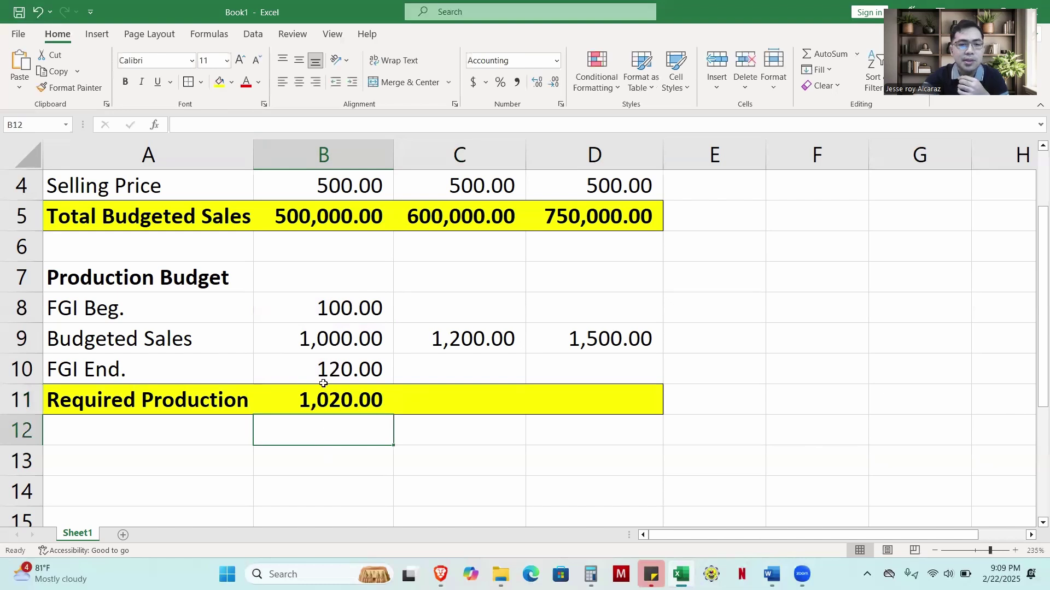
left_click_drag(251, 160, 271, 173)
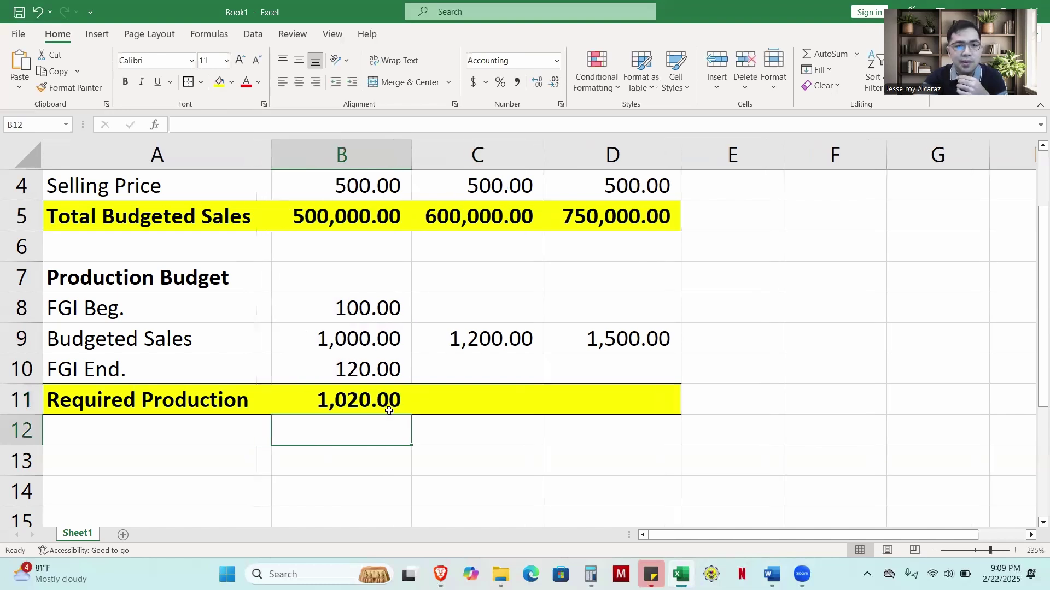
left_click(365, 342)
left_click(364, 368)
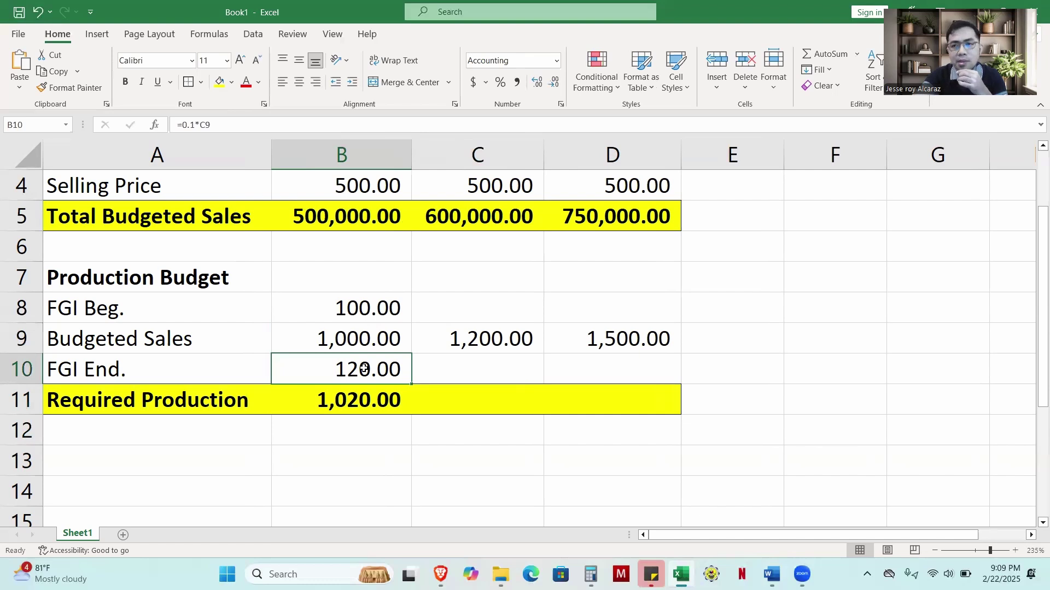
left_click(364, 316)
left_click(319, 407)
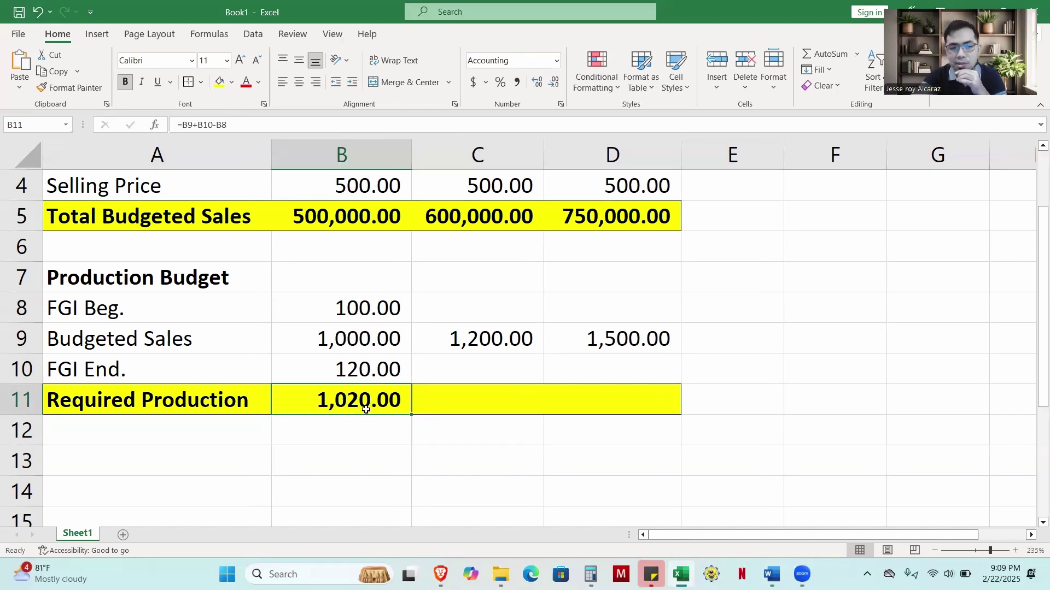
Add "(in units)" on a second line of the Required Production label in A11
double_click(245, 403)
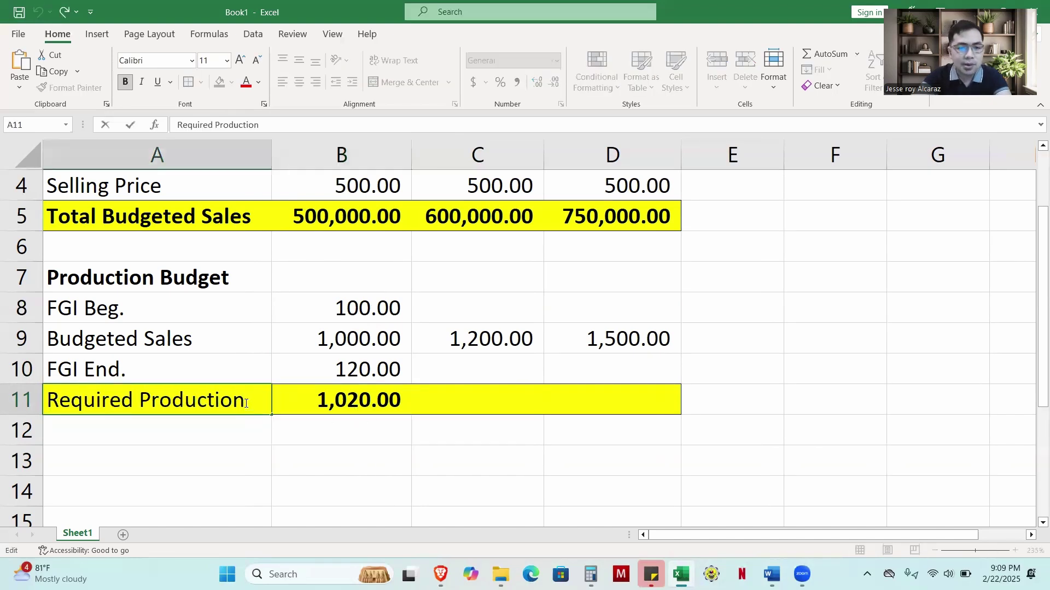
key("alt+Return")
type("(n")
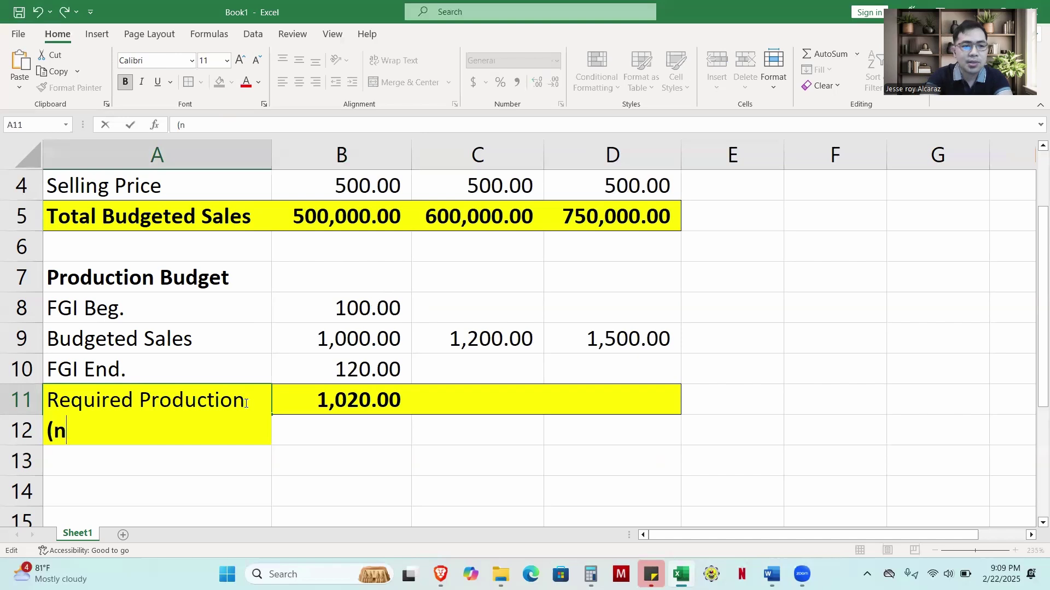
key("BackSpace")
type("I n")
key("BackSpace")
key("BackSpace")
key("BackSpace")
type("in units)")
key("Return")
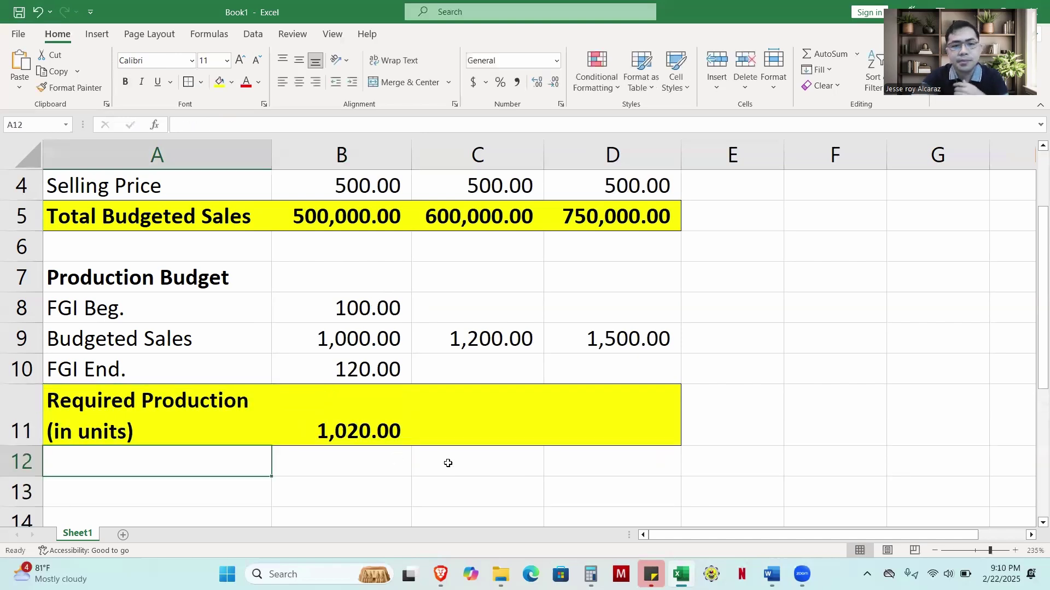
Copy April's FGI End. formula from B10 into May's cell C10
left_click(396, 397)
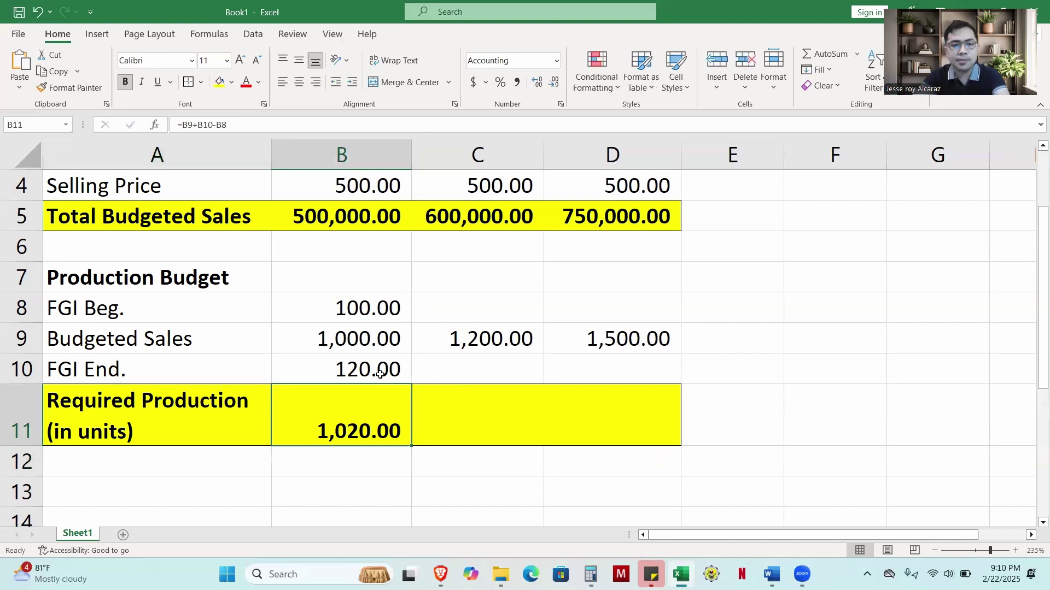
left_click(382, 376)
key("ctrl+c")
scroll(461, 387, "up", 1)
scroll(461, 387, "down", 3)
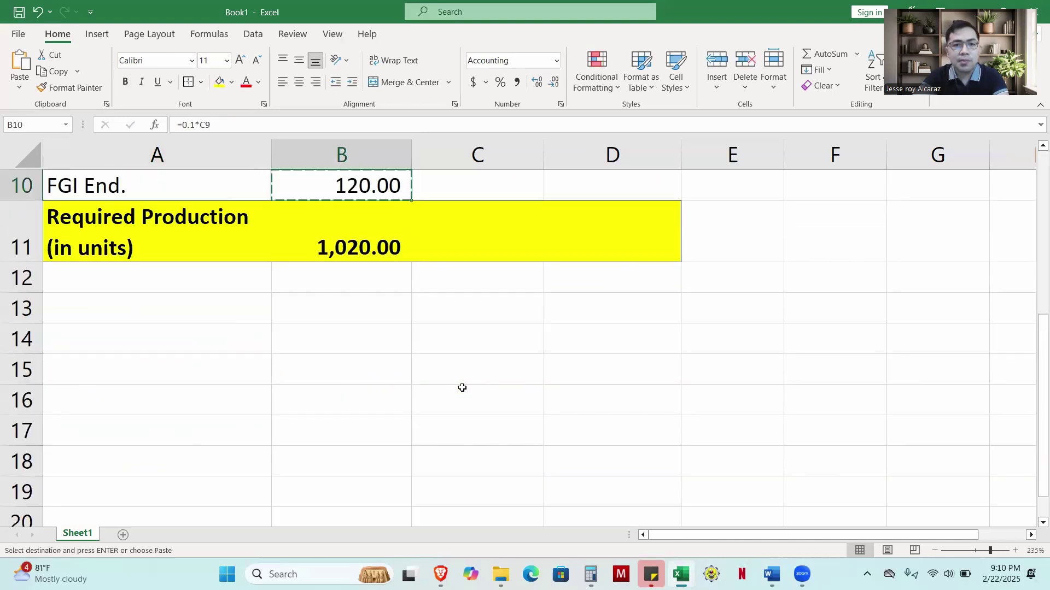
scroll(471, 363, "up", 2)
left_click(535, 378)
key("ctrl+v")
key("Escape")
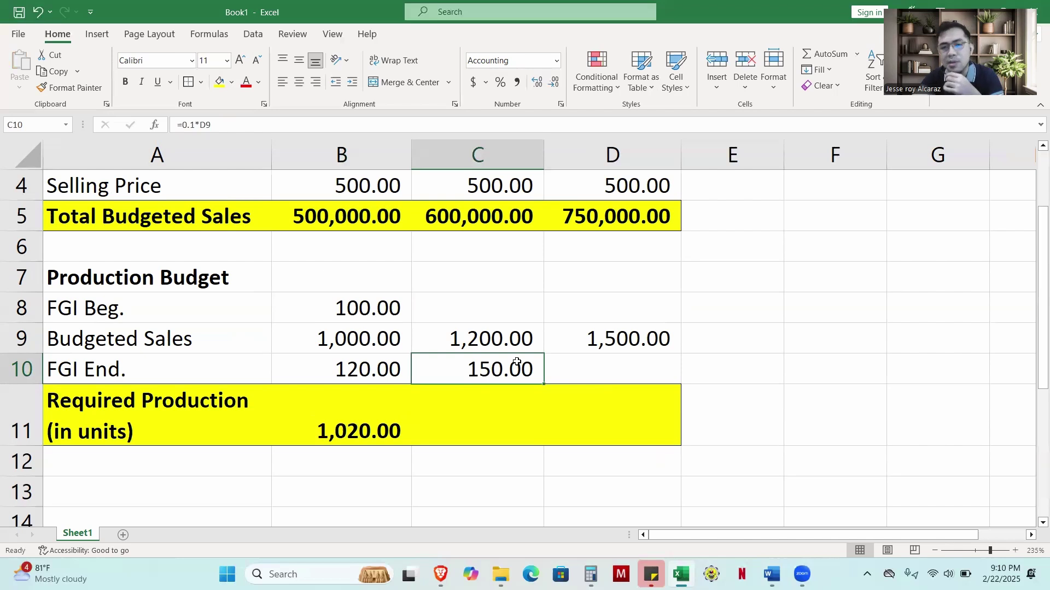
Link May's FGI Beg. in C8 to April's ending inventory with =B10
left_click(380, 377)
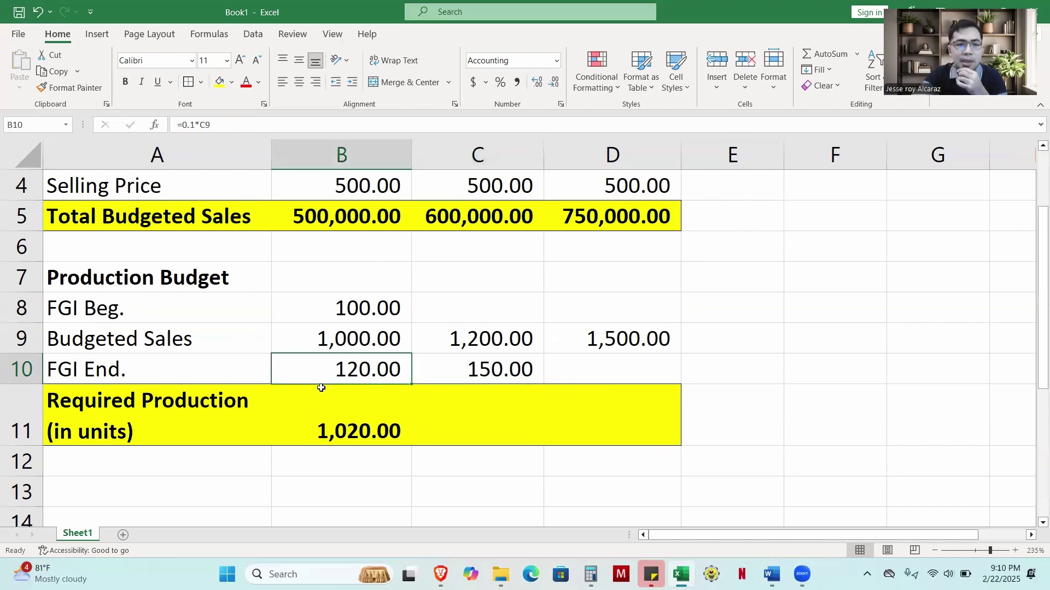
left_click(465, 308)
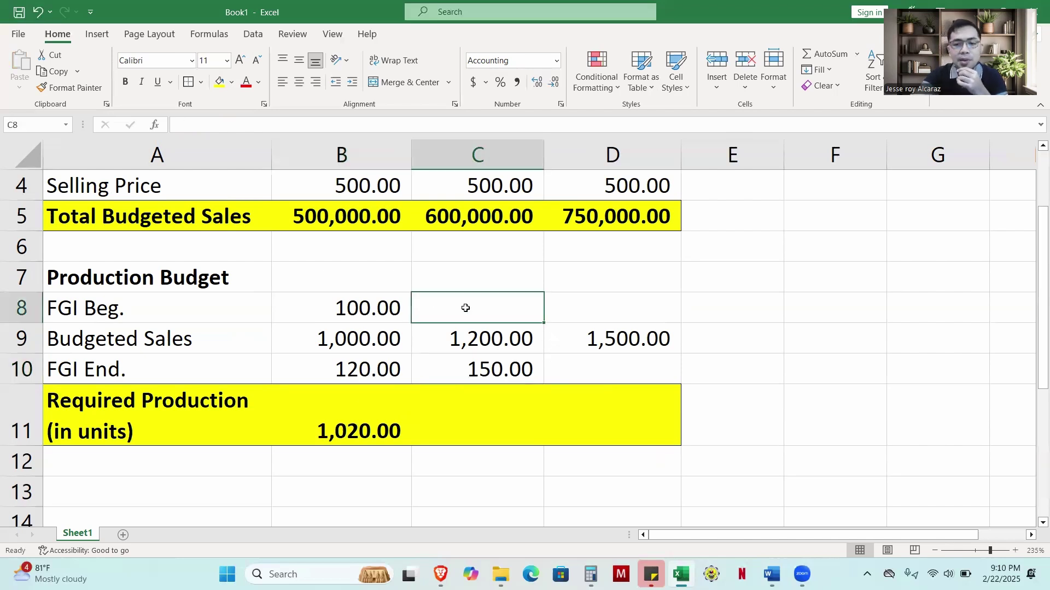
type("=")
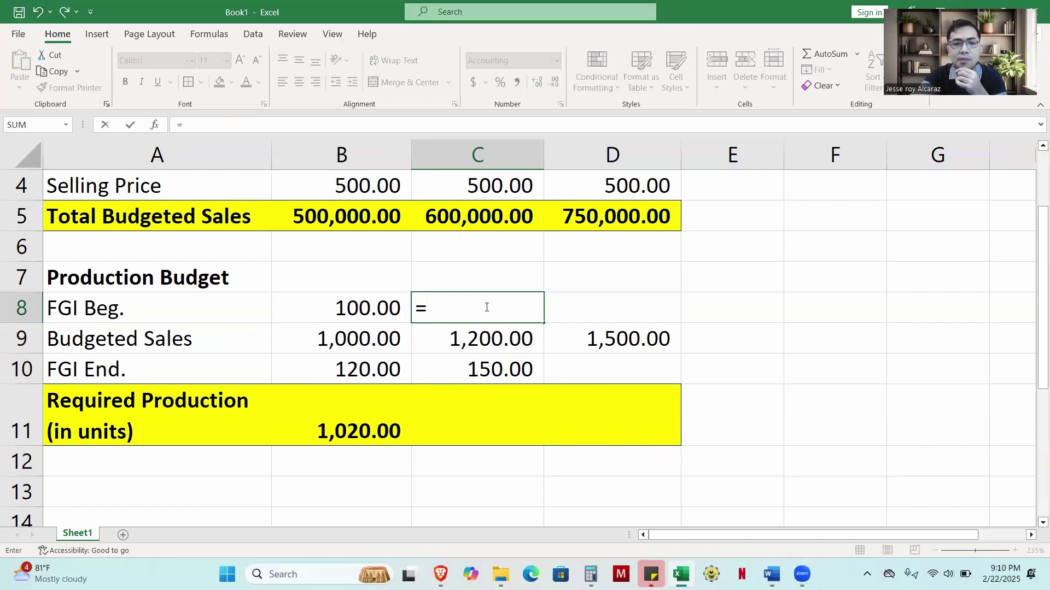
scroll(481, 309, "up", 2)
scroll(387, 277, "down", 5)
left_click(381, 281)
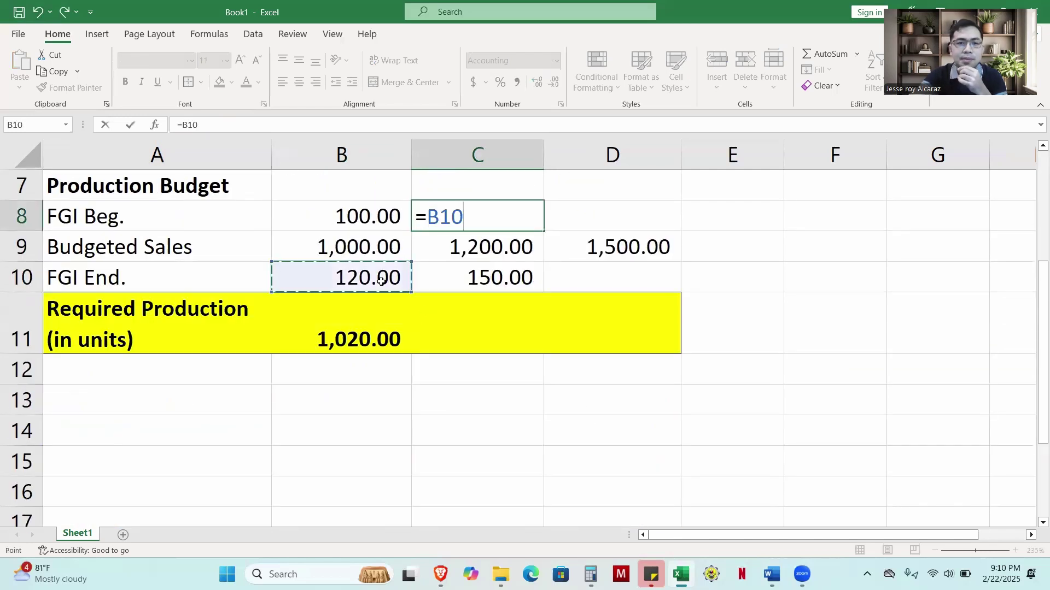
key("Return")
Link June's FGI Beg. in D8 to May's ending inventory with =C10
left_click(469, 284)
left_click(592, 222)
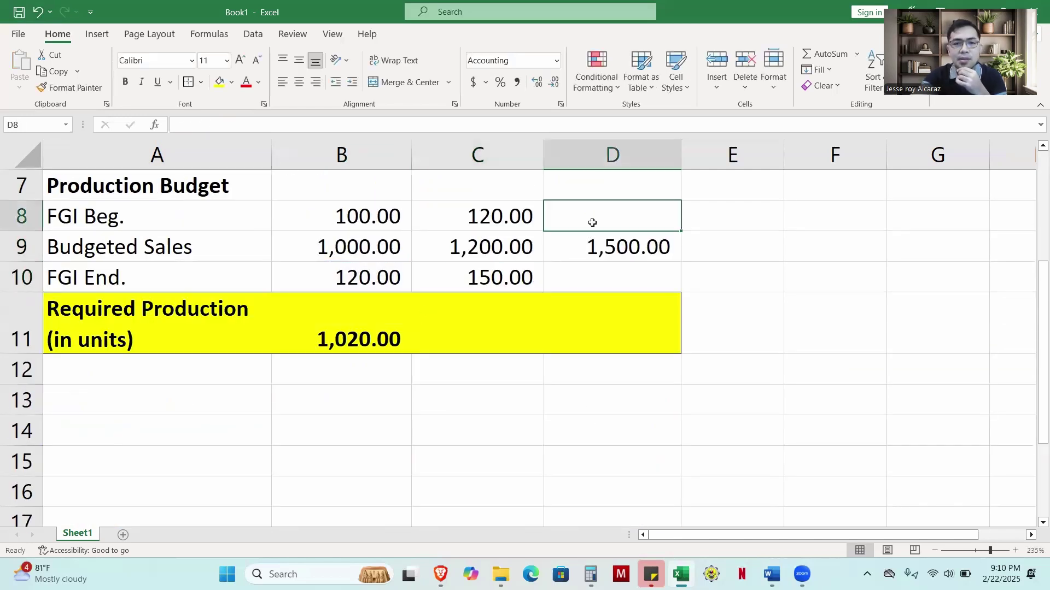
type("=")
left_click(492, 277)
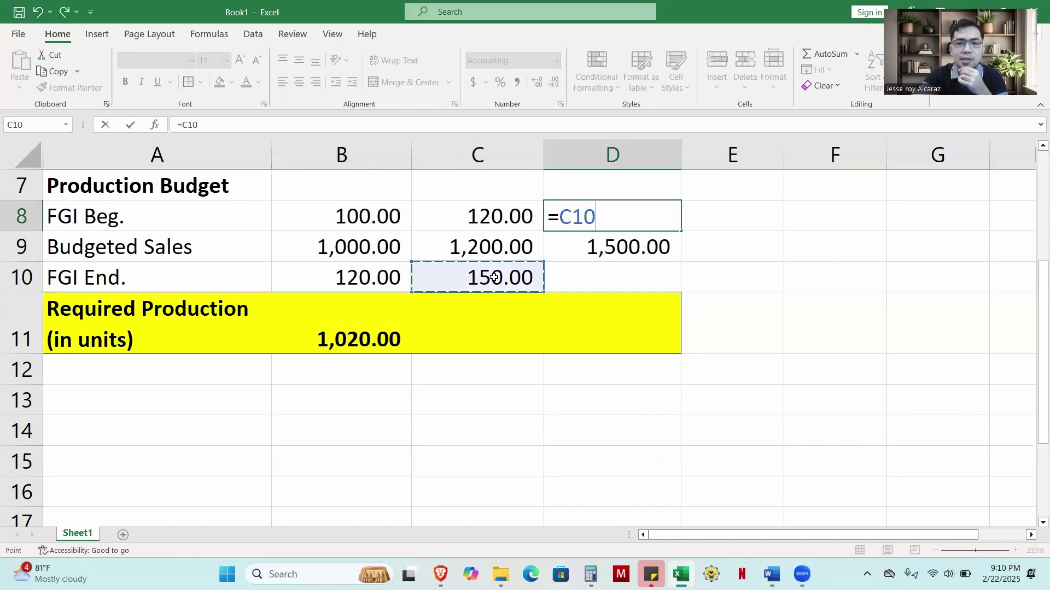
key("Return")
Enter 0 as June's FGI End. in cell D10
scroll(717, 349, "up", 2)
scroll(694, 349, "down", 1)
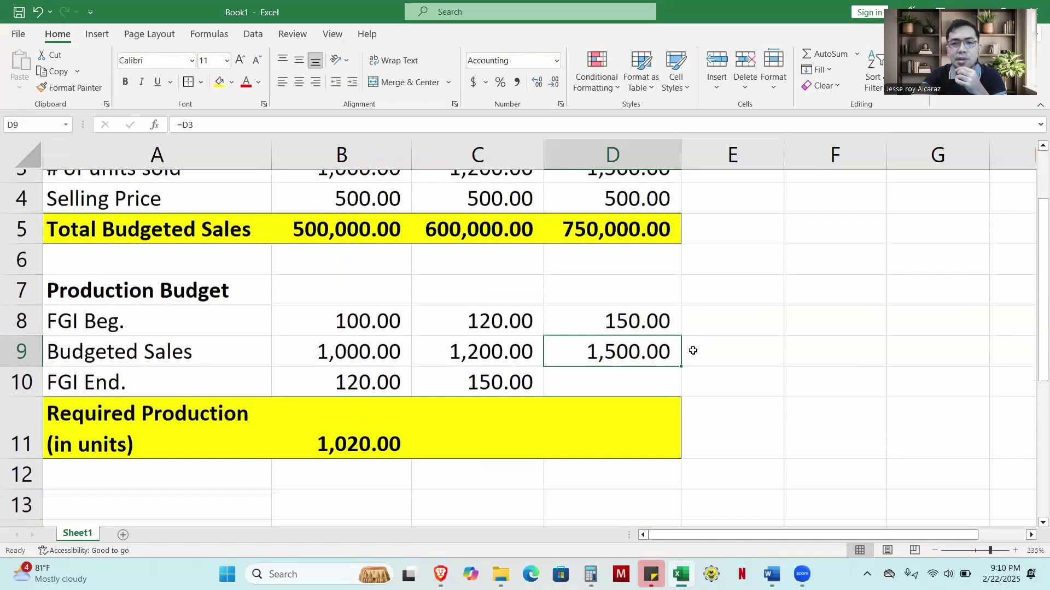
left_click(656, 370)
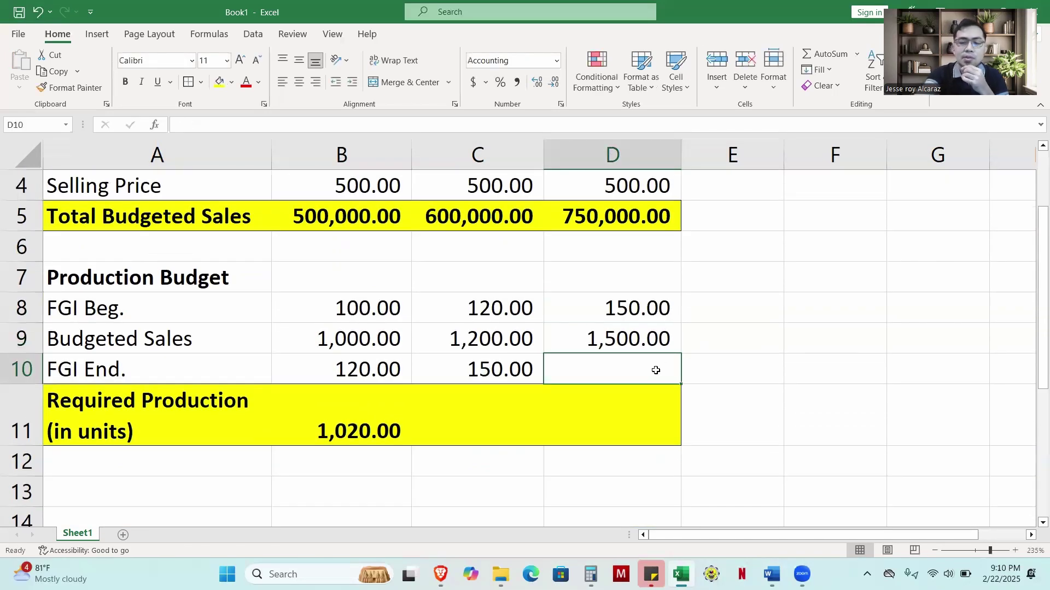
type("0")
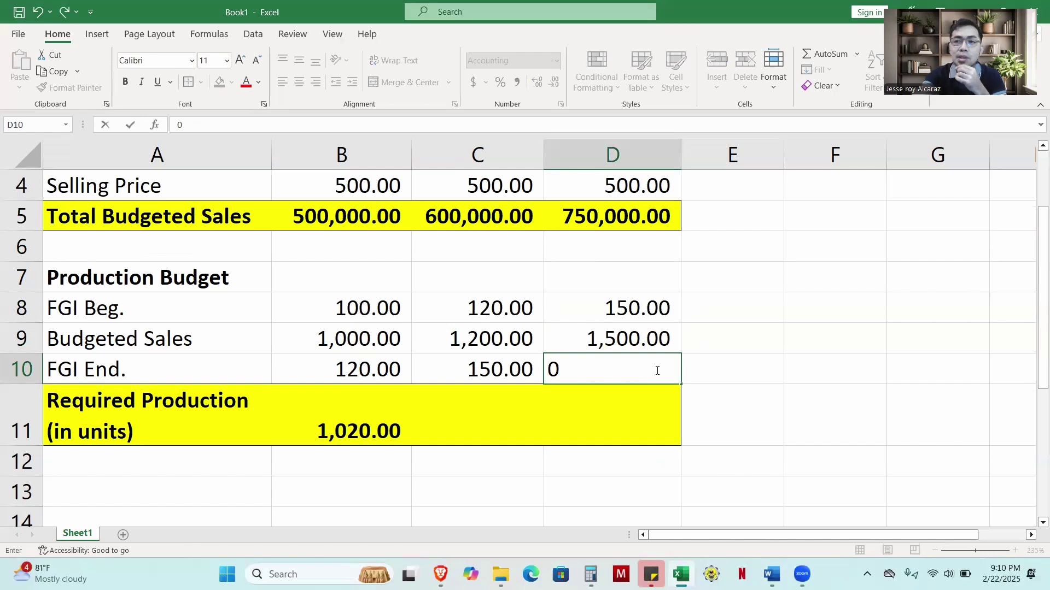
key("Return")
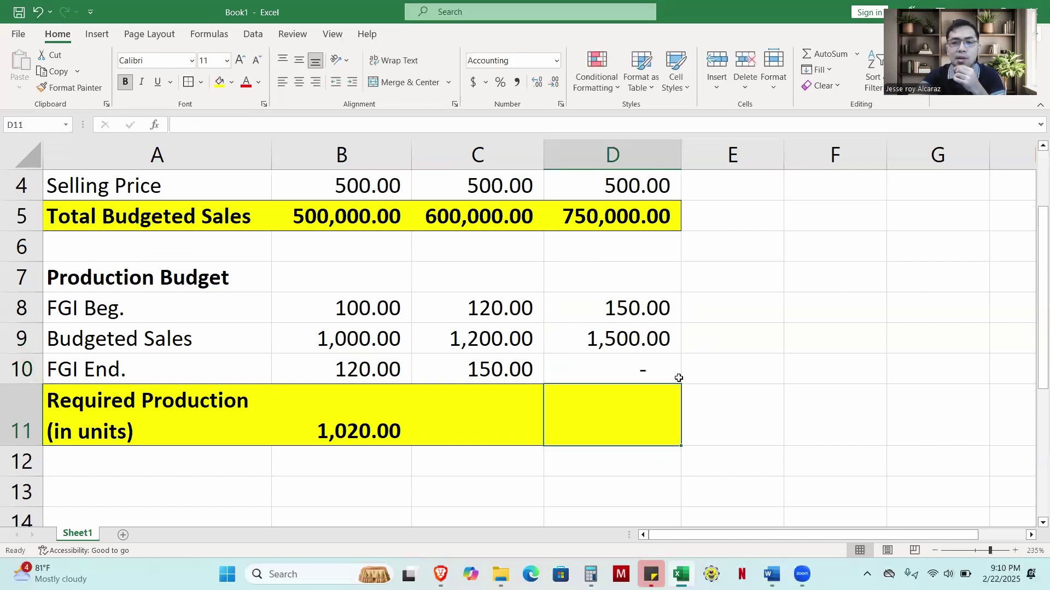
Fill the Required Production formula from B11 across C11:D11 and check each month's cell
left_click_drag(411, 445, 645, 437)
left_click(387, 429)
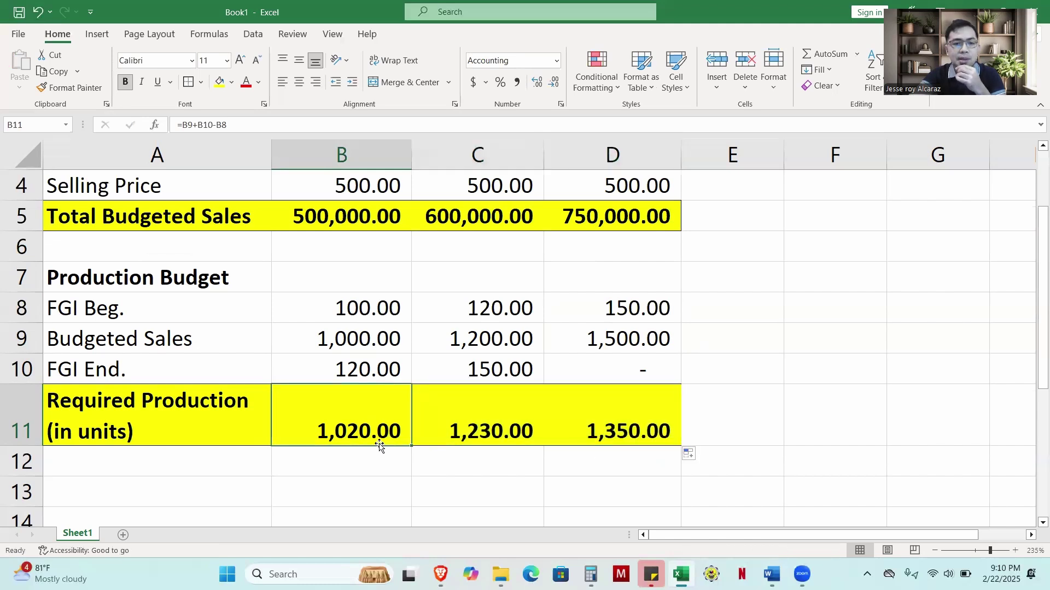
left_click(481, 432)
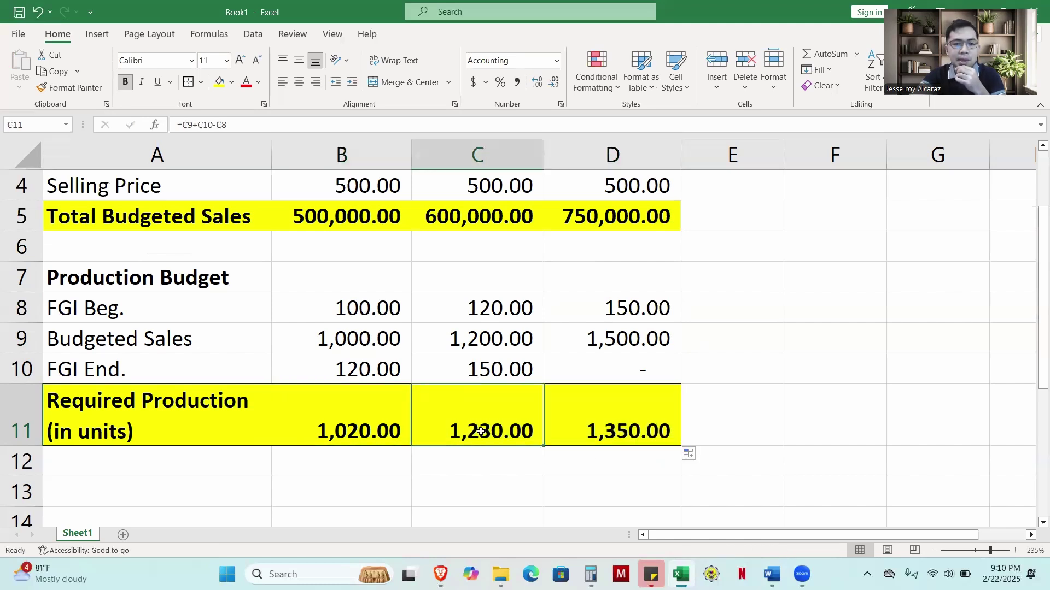
left_click(616, 428)
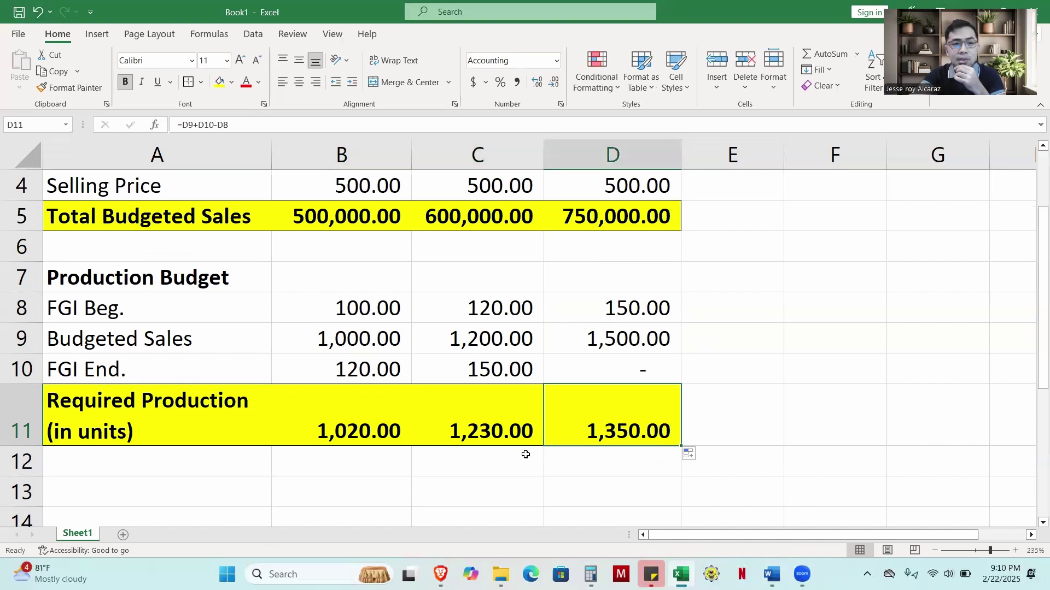
scroll(471, 342, "up", 1)
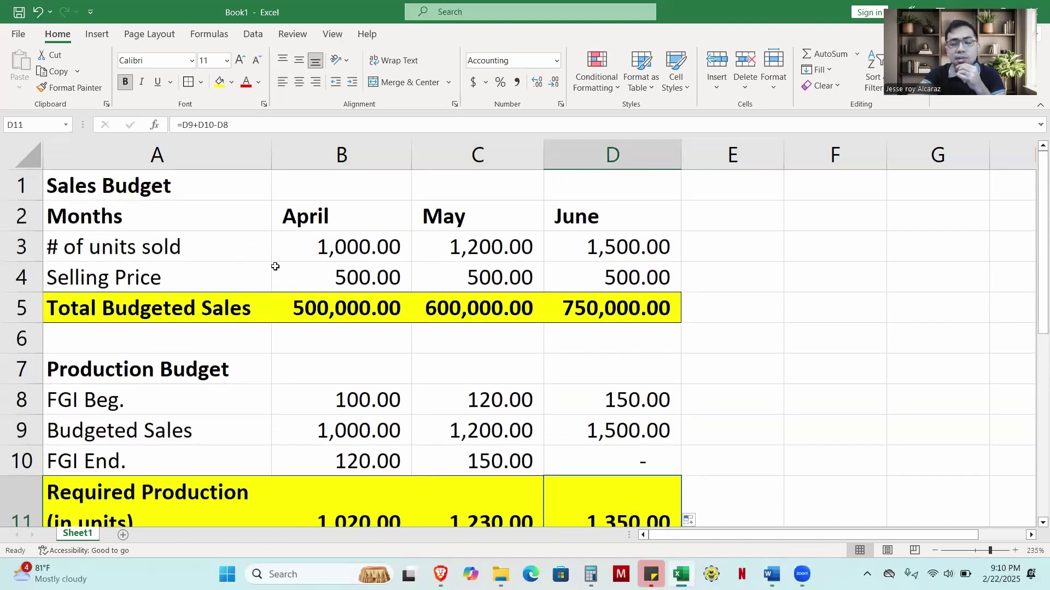
scroll(326, 278, "down", 1)
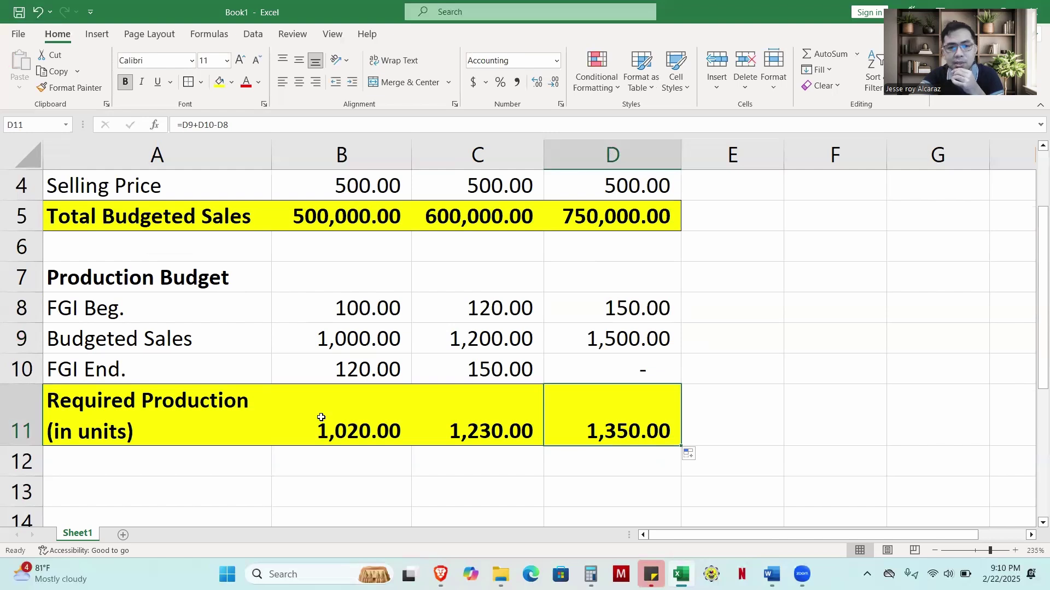
left_click(366, 431)
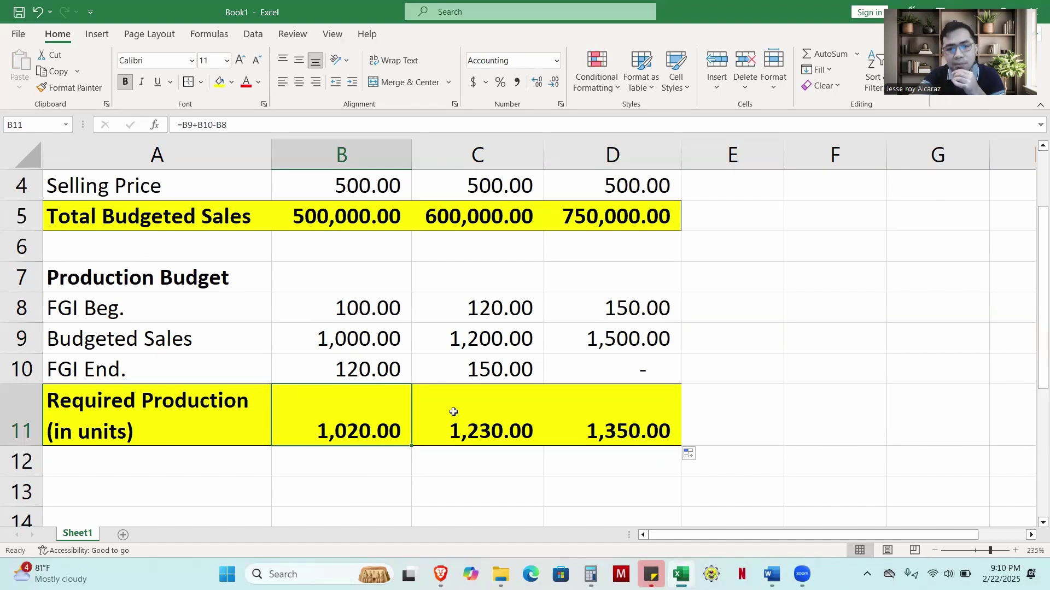
left_click(607, 399)
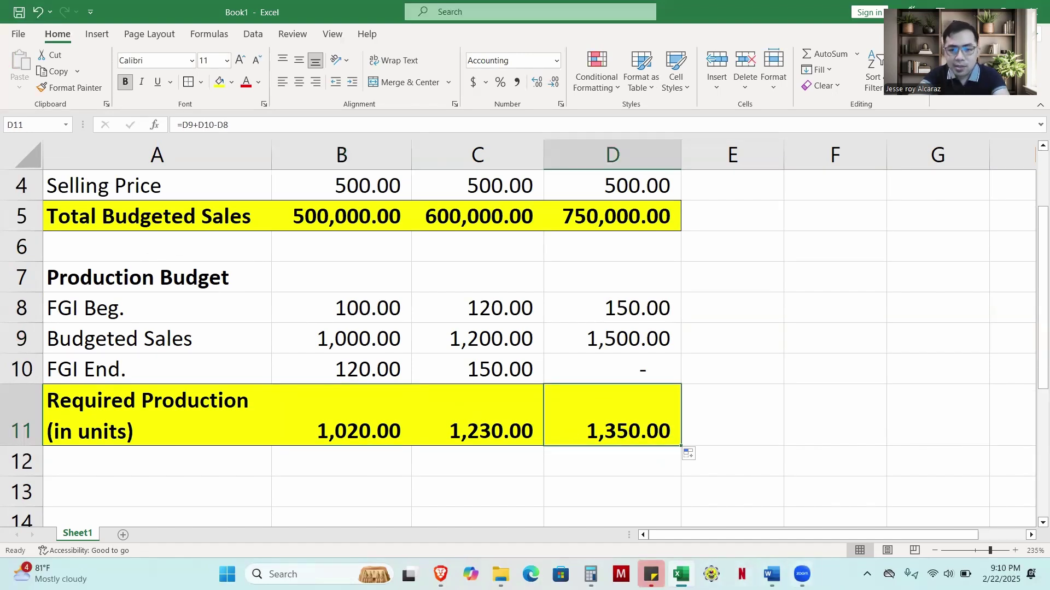
Switch to the Word problem and read the remaining budget data, from direct materials through manufacturing overhead
left_click(772, 574)
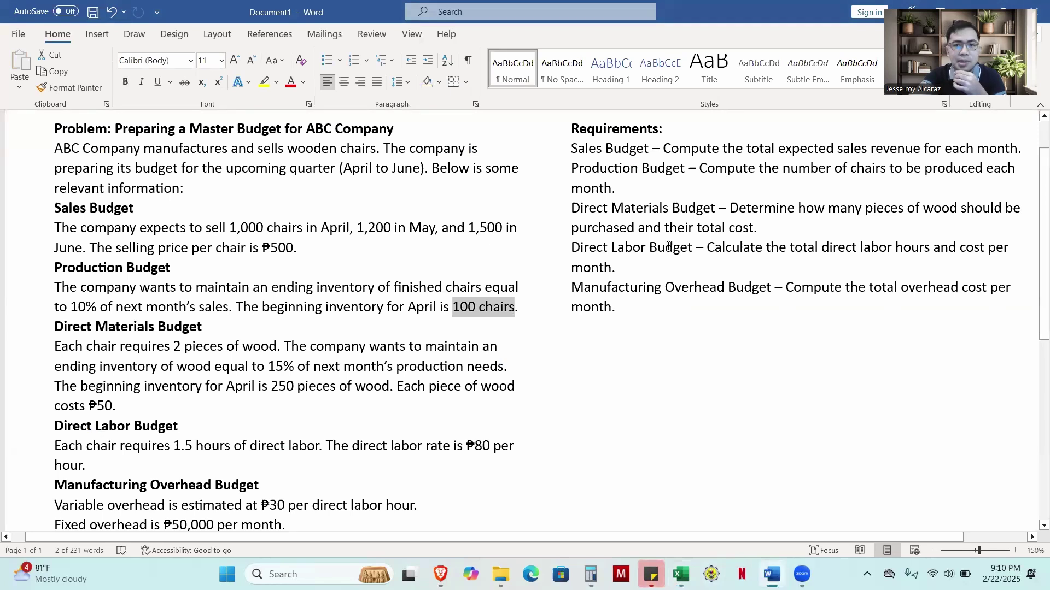
left_click(321, 340)
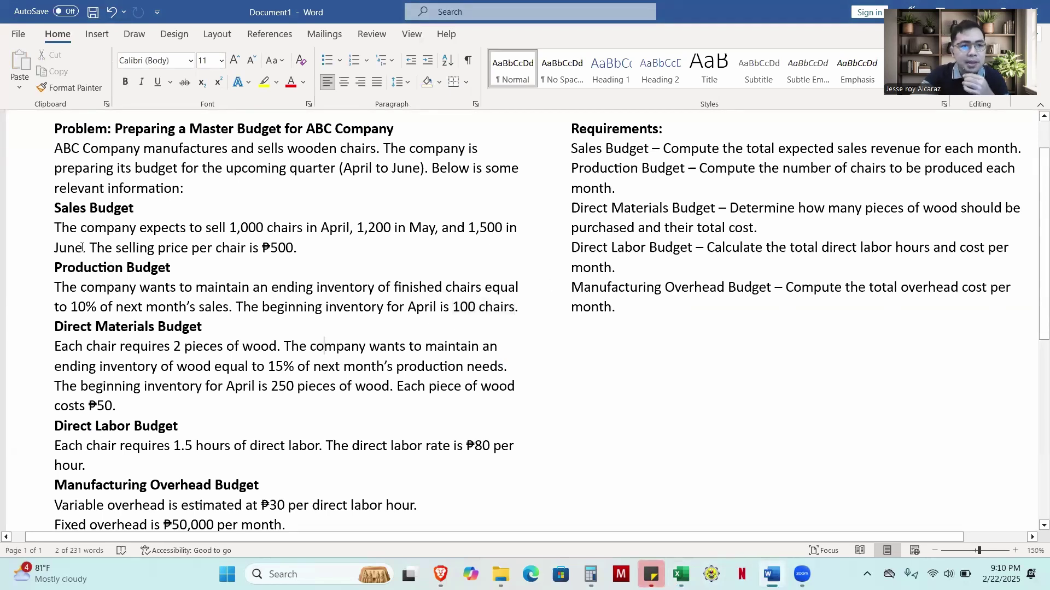
scroll(109, 267, "down", 2)
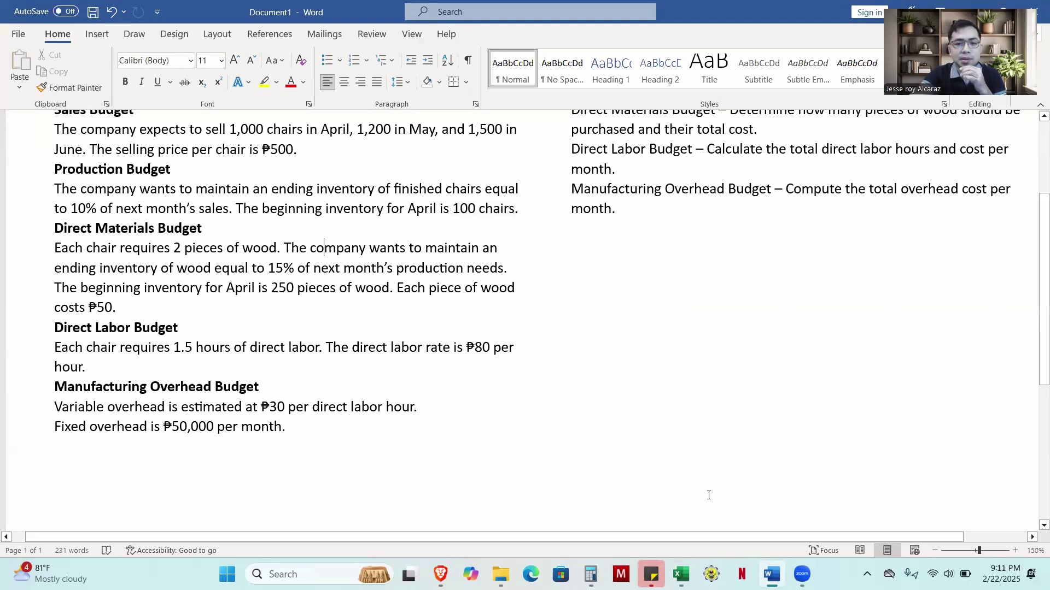
mouse_move(802, 574)
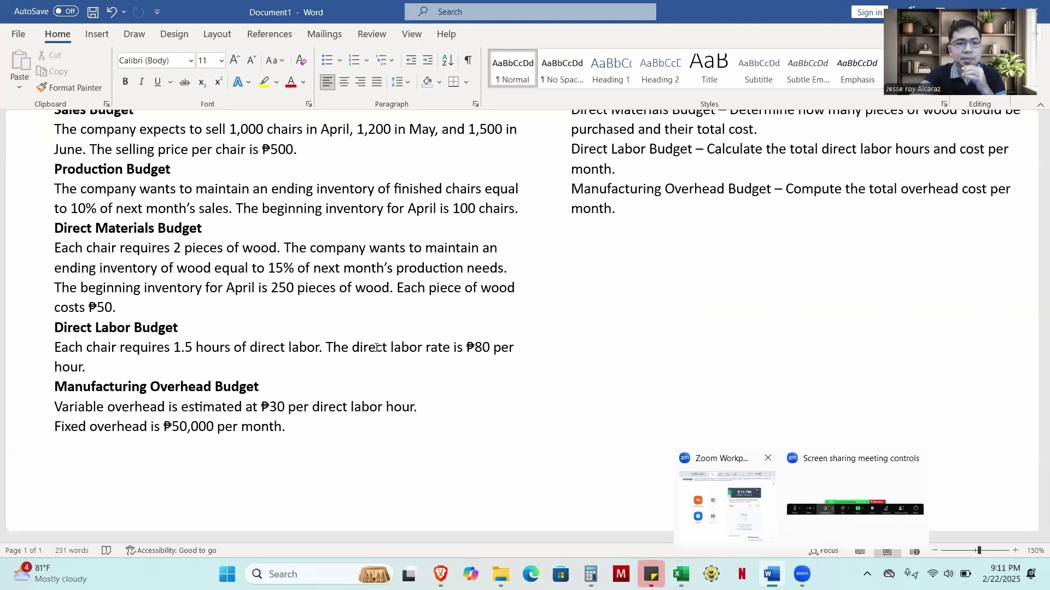
Switch to Excel, enter the bold heading "Direct materials Budget" in A13 and widen column A to fit it
left_click(284, 388)
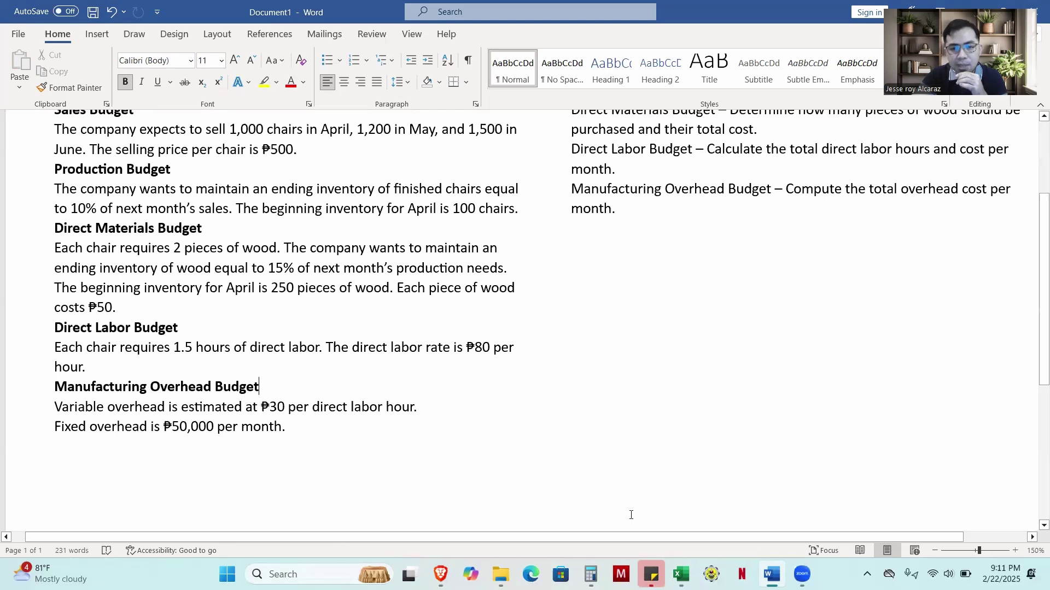
left_click(681, 574)
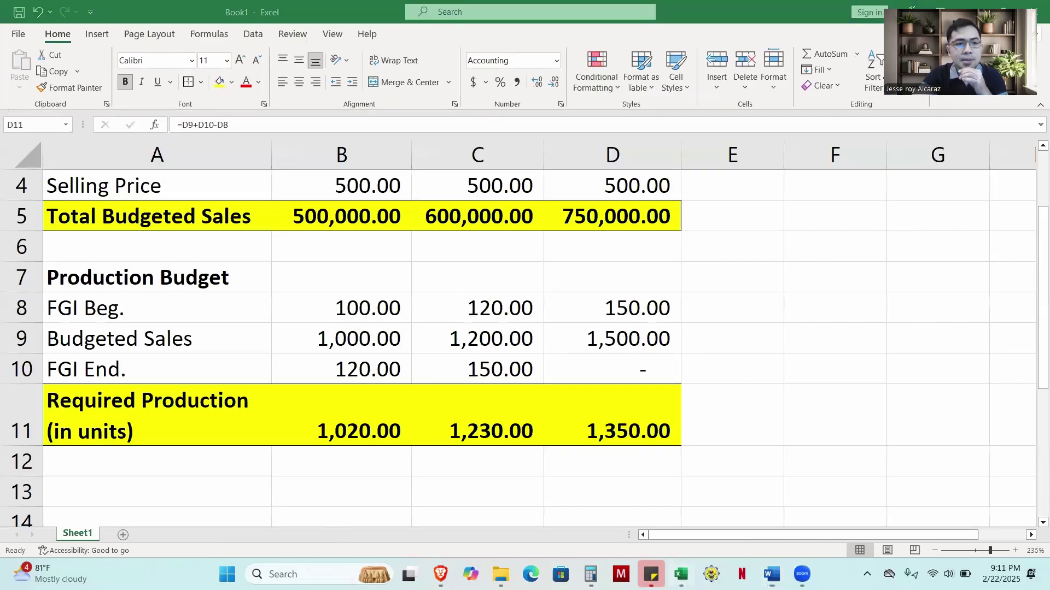
scroll(138, 317, "down", 2)
left_click(139, 317)
type("D")
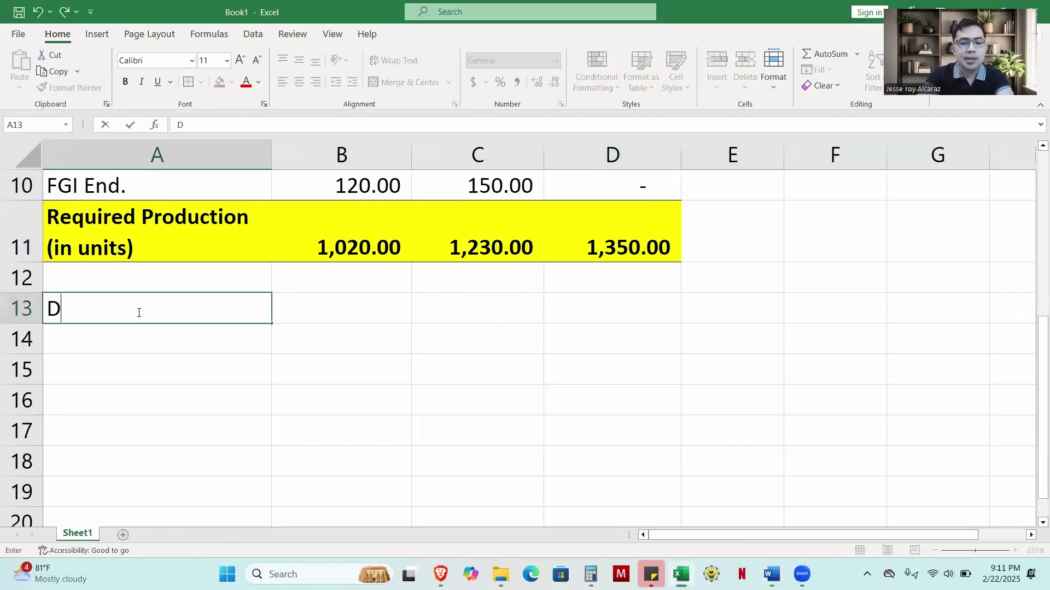
type("irect material")
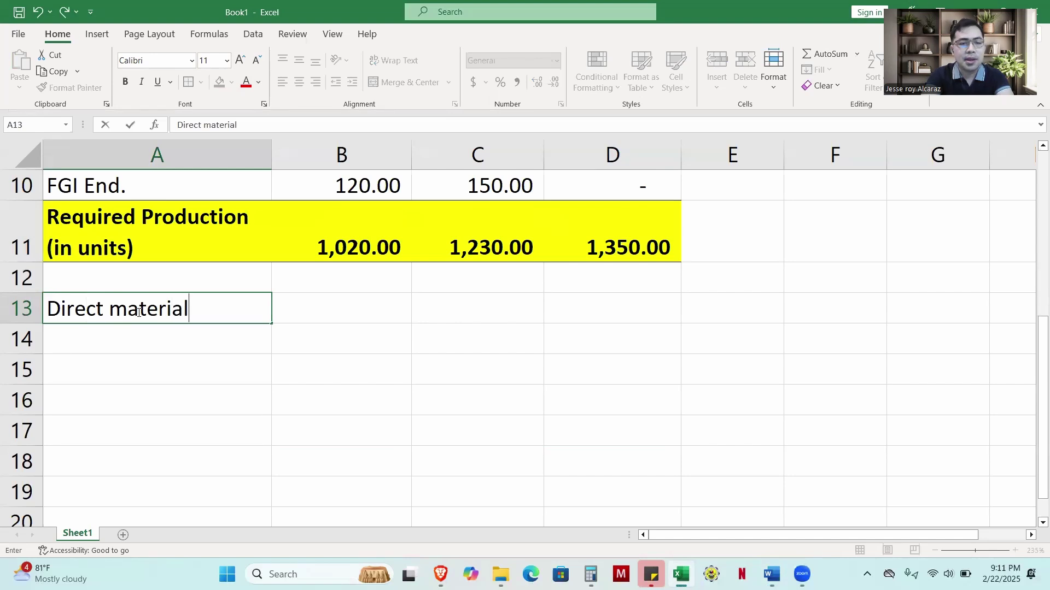
type("s Budget")
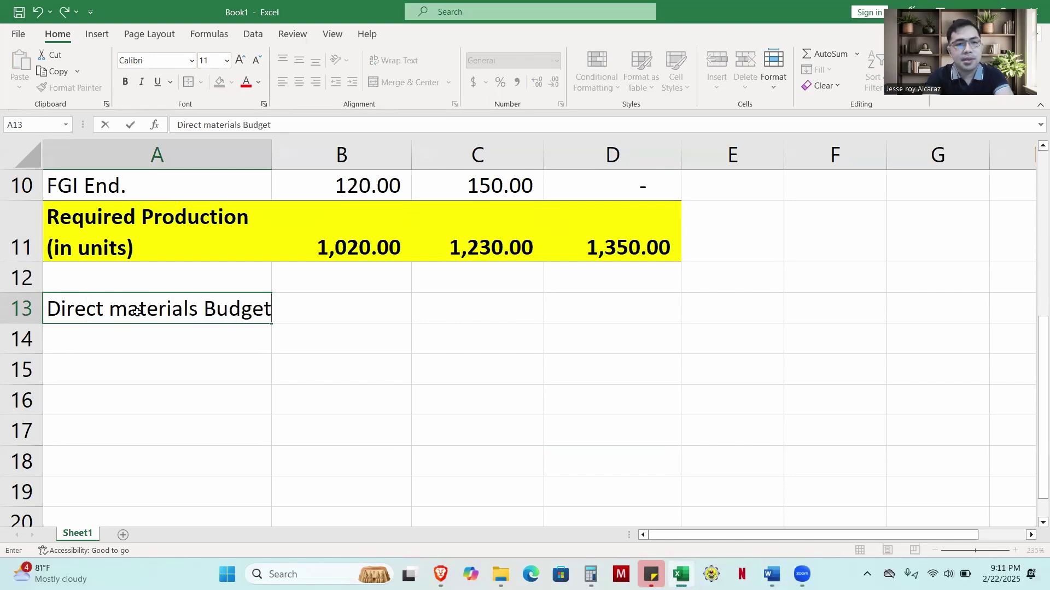
key("Return")
left_click(160, 311)
key("ctrl+b")
key("Down")
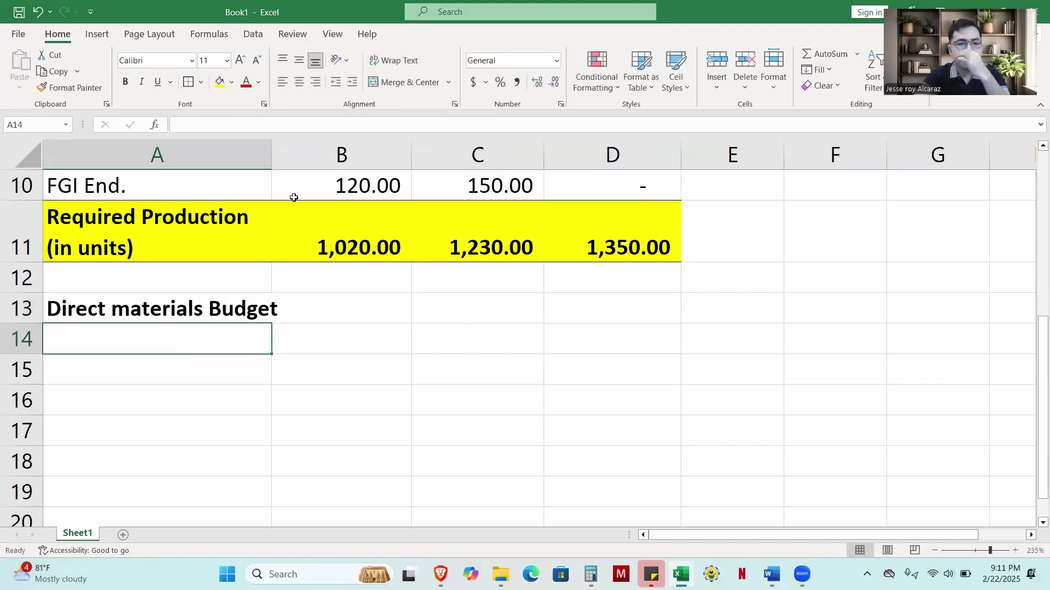
left_click_drag(274, 157, 304, 173)
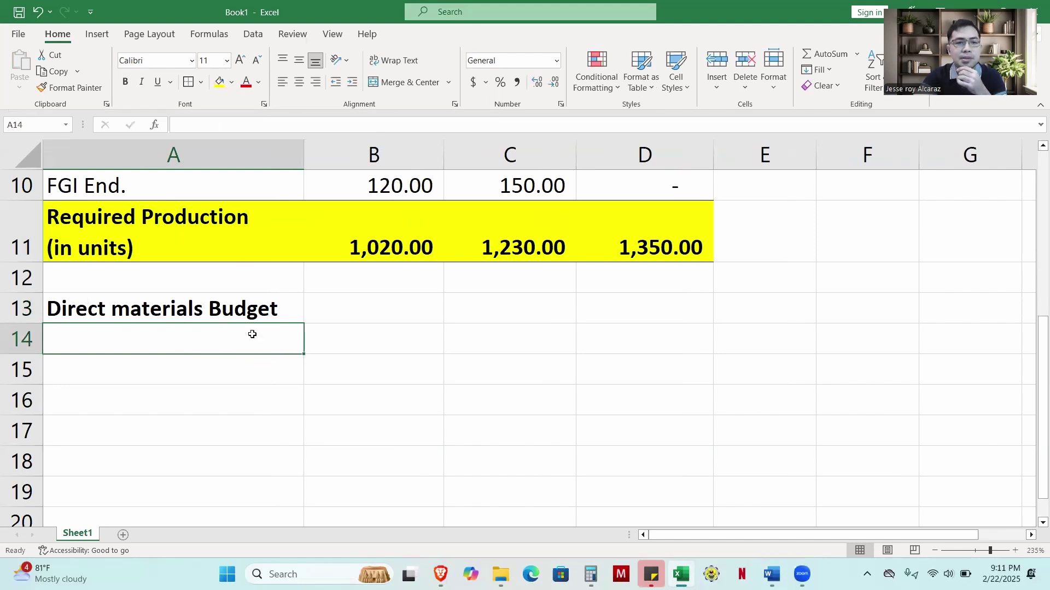
Review the Required Production cells B11, C11 and D11 as the basis for the wood needed each month
scroll(328, 317, "up", 1)
left_click(377, 334)
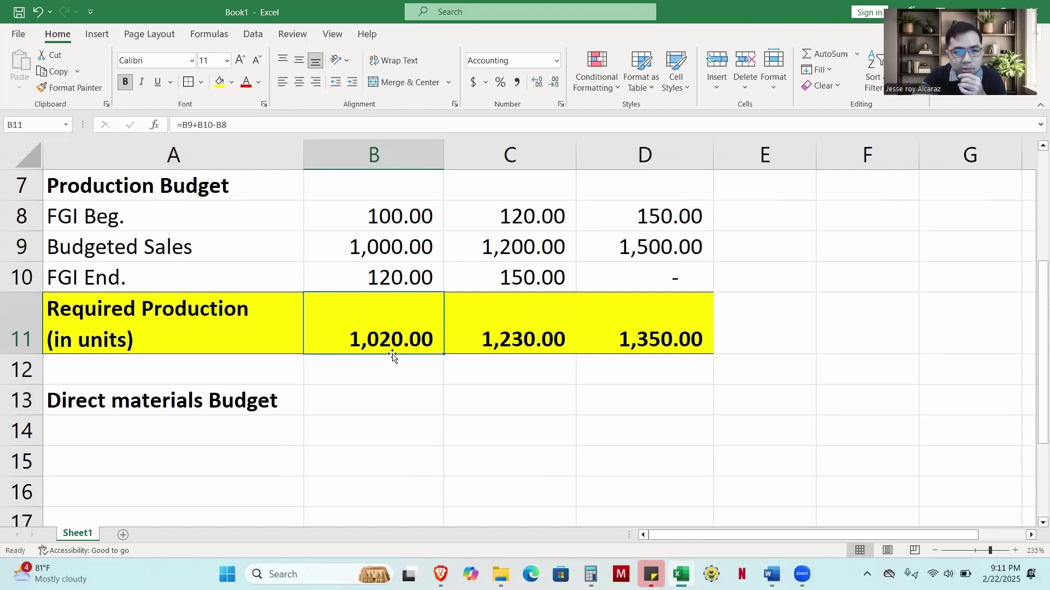
left_click(533, 351)
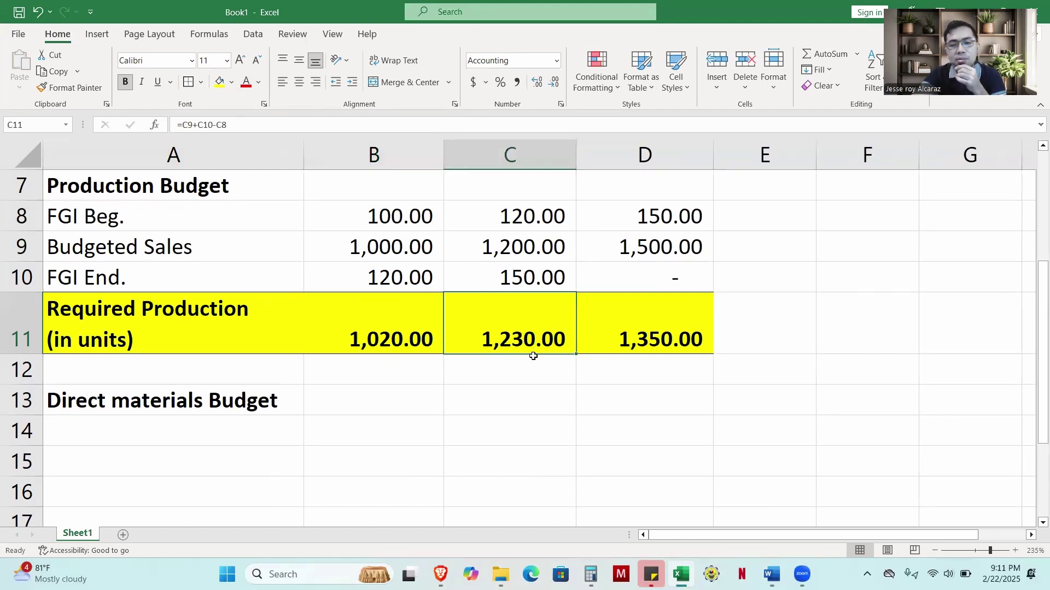
left_click(671, 353)
scroll(653, 361, "down", 1)
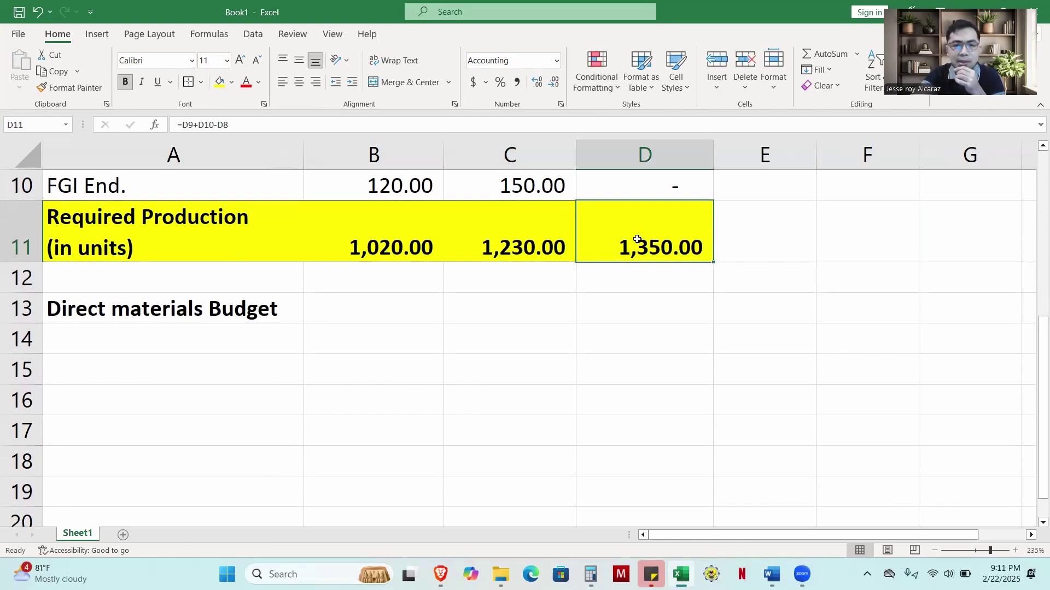
left_click(190, 341)
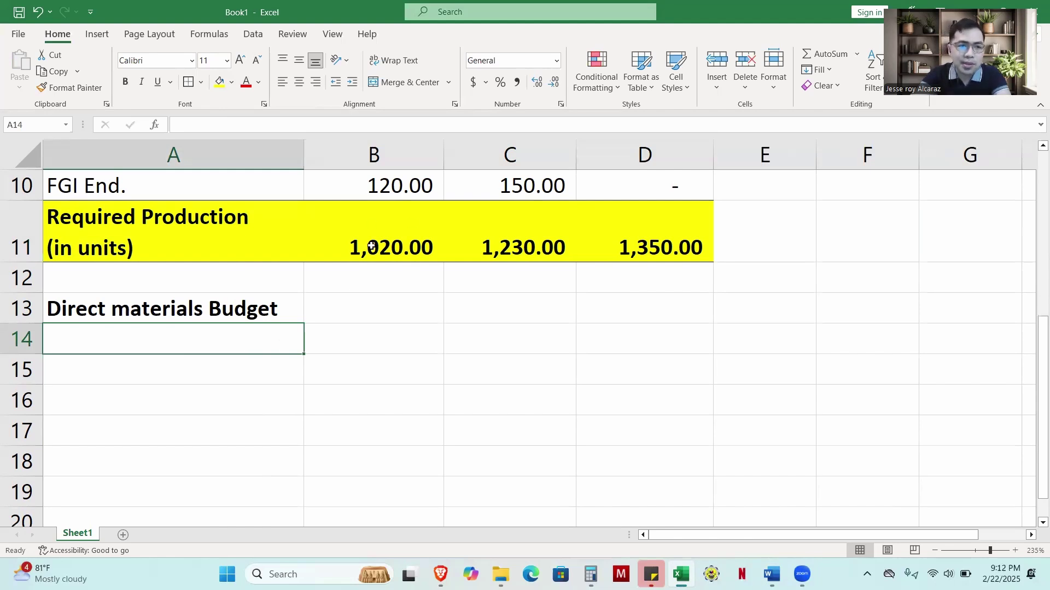
left_click(396, 249)
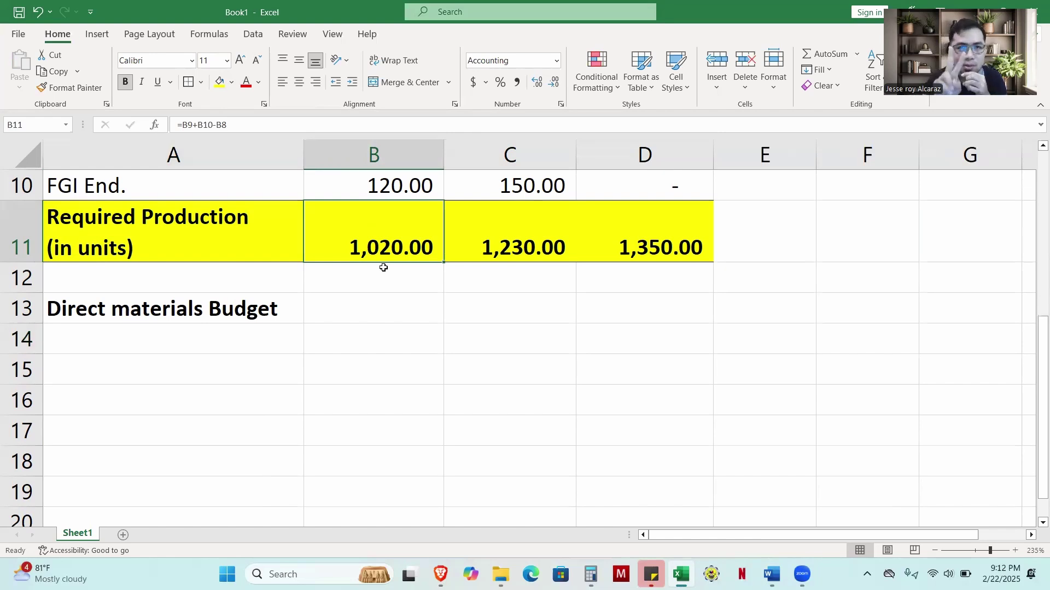
Label A14 "# of wood for the production" and widen column A to fit the text
left_click(234, 348)
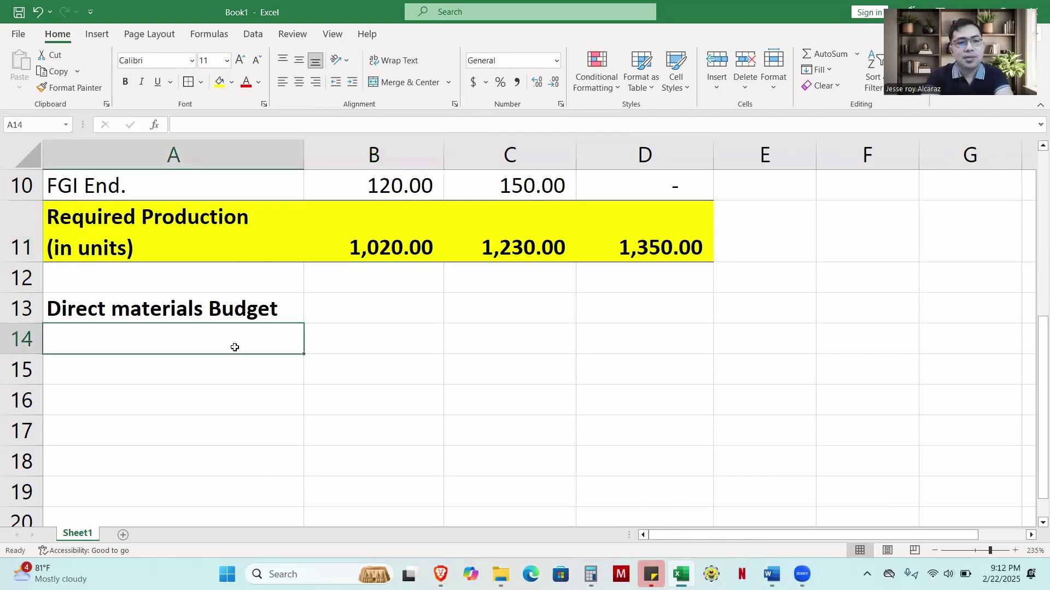
type("# of ")
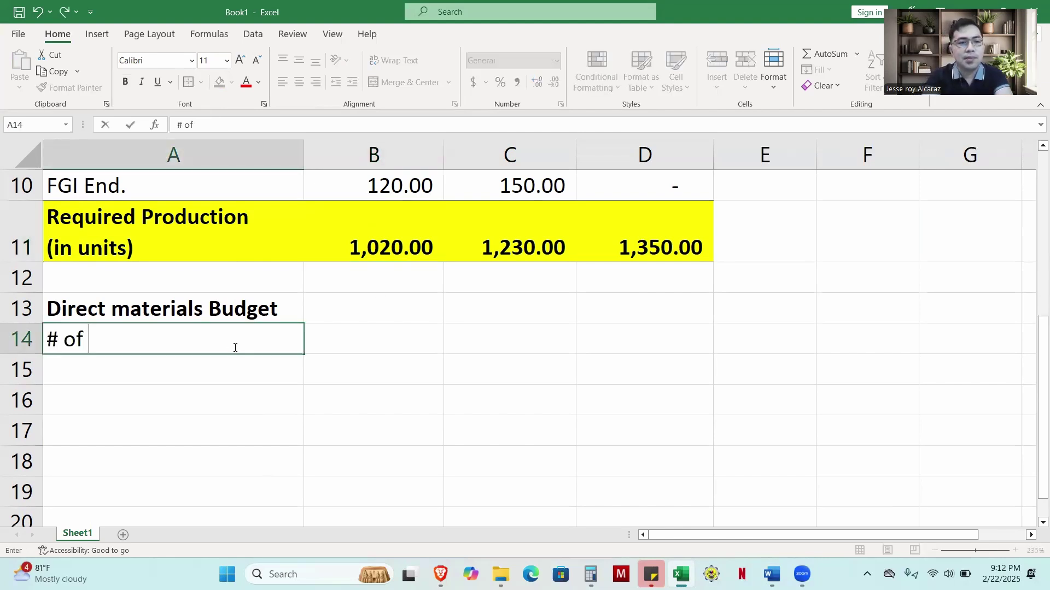
type("wood for th")
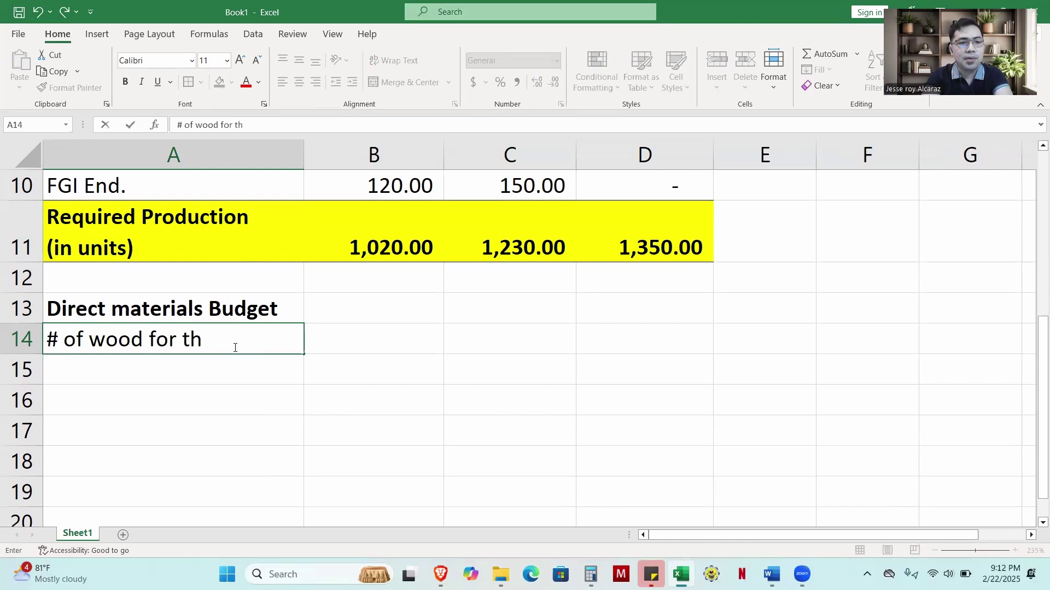
type("e production")
key("Return")
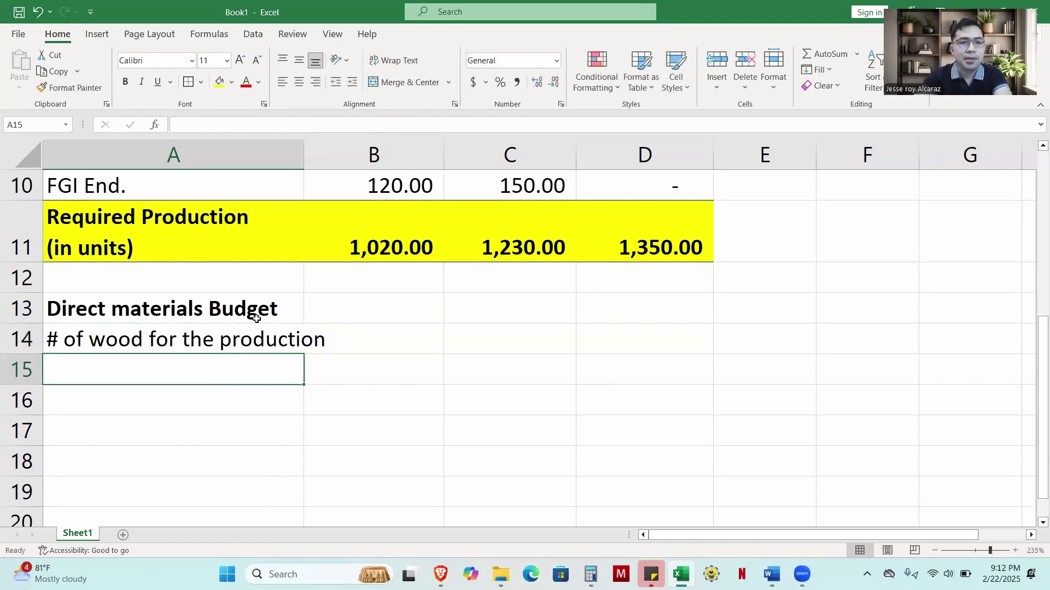
left_click_drag(305, 153, 344, 156)
Calculate April's wood needed in B14 with =2*B11 and fill the formula across C14:D14
left_click(435, 347)
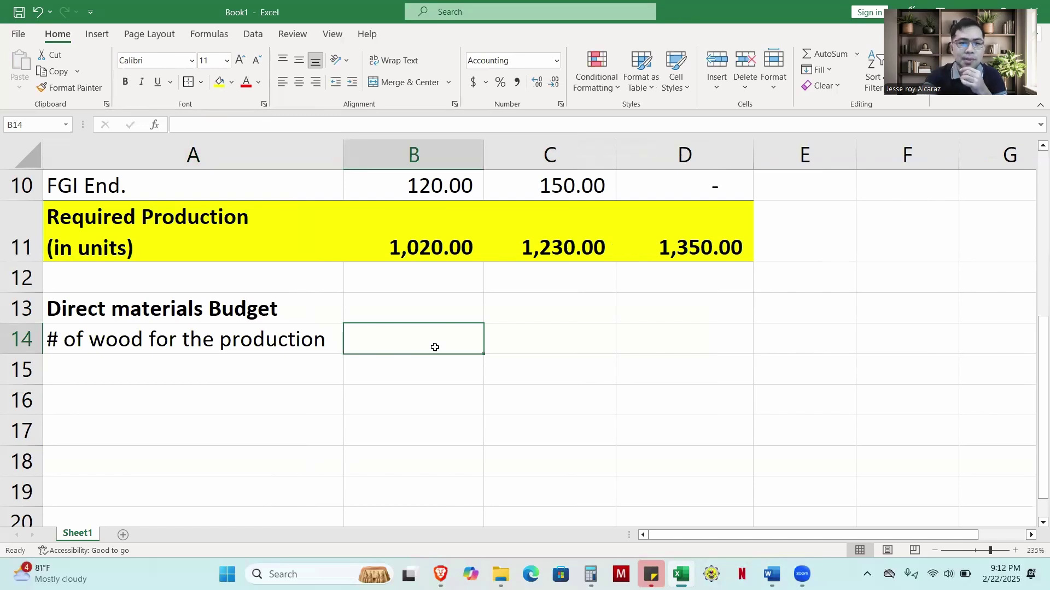
type("=2")
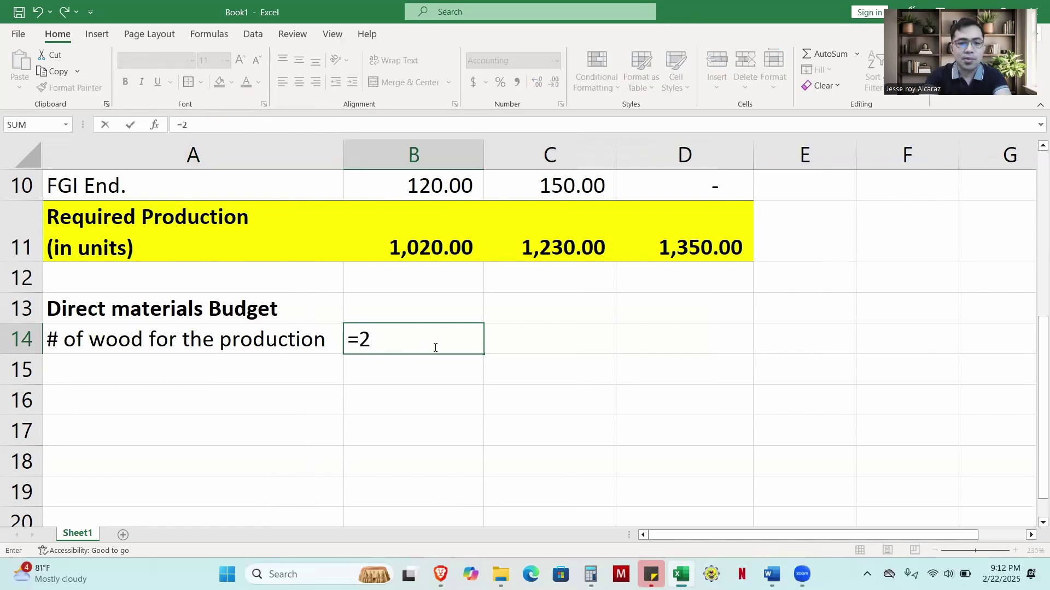
type("*")
left_click(413, 239)
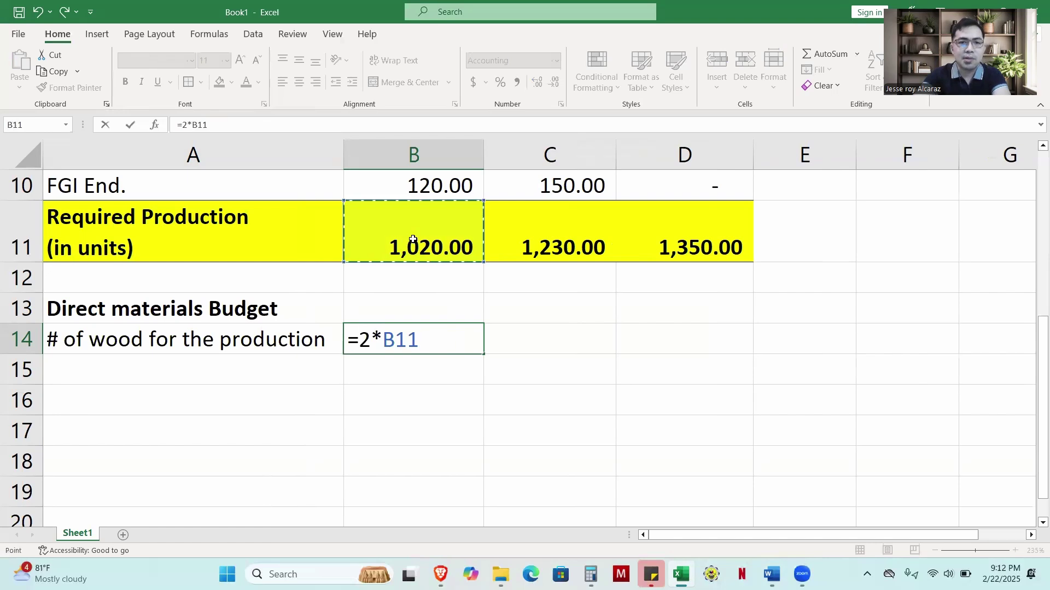
key("Return")
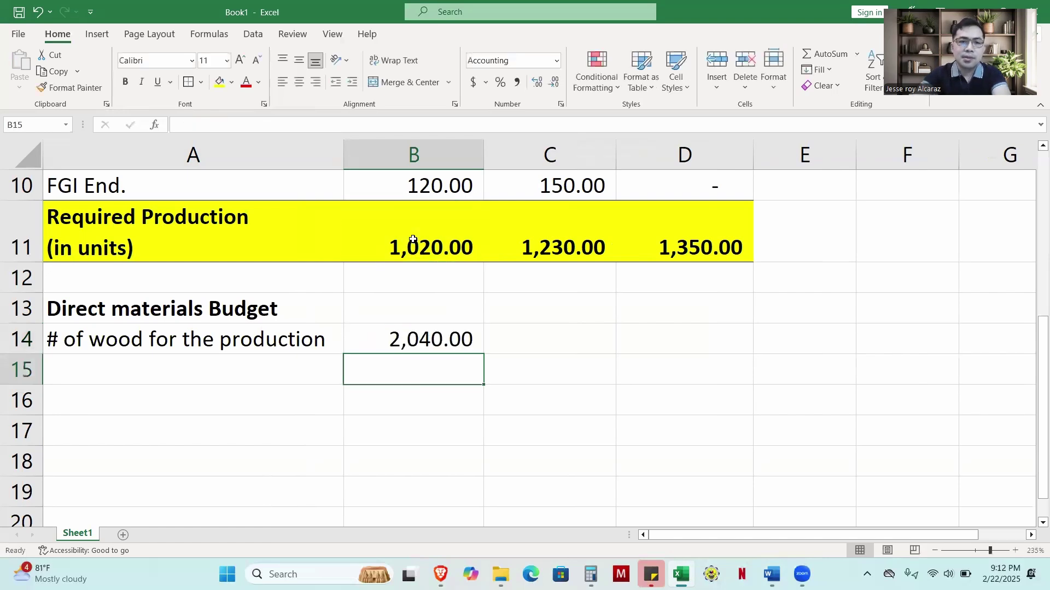
left_click(456, 346)
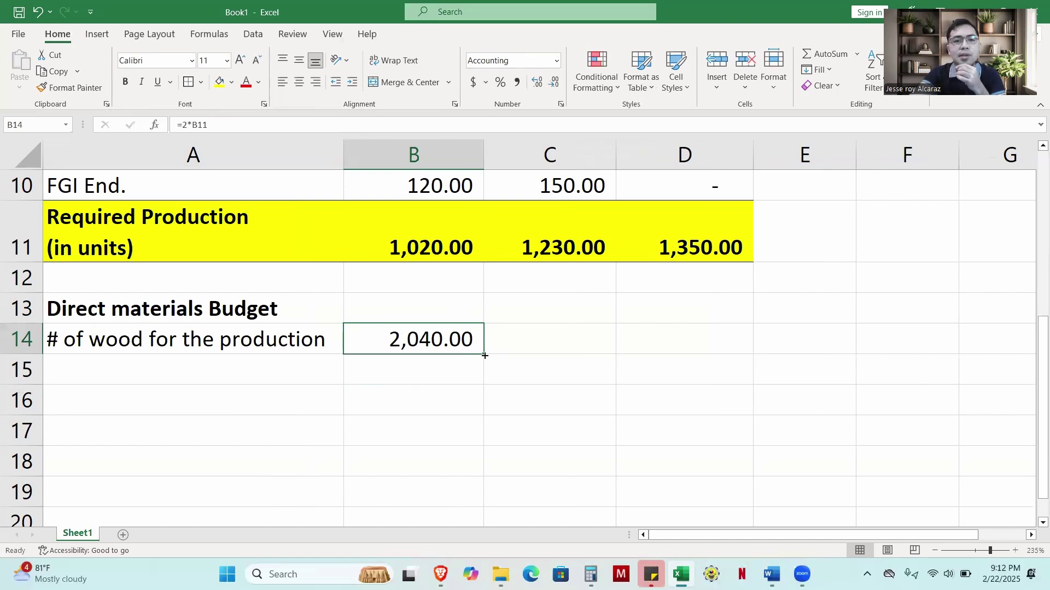
left_click_drag(487, 355, 716, 355)
left_click(695, 395)
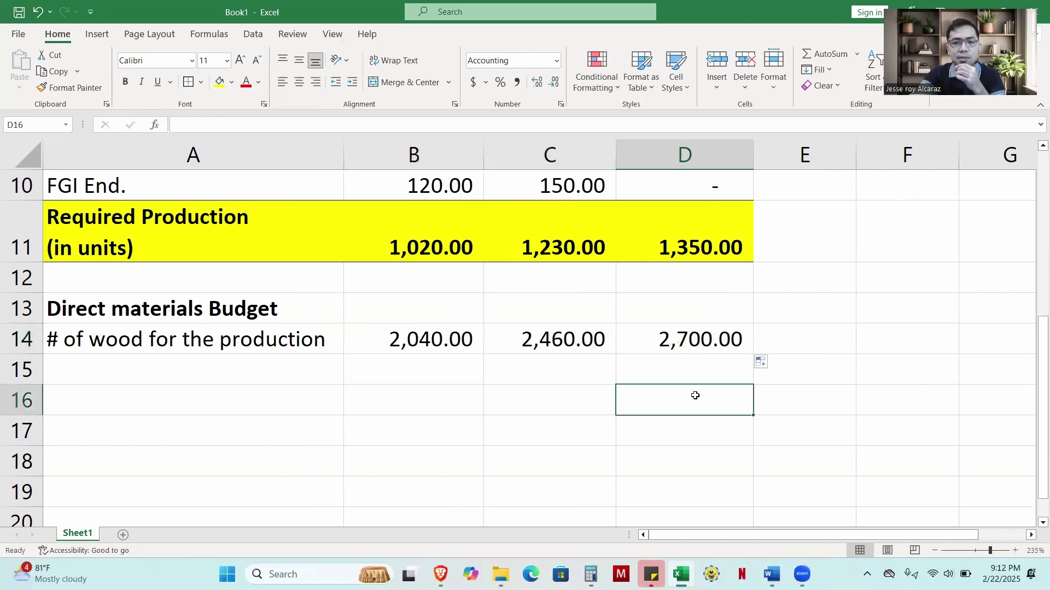
Label A15 "Total Cost Needed for production" and autofit column A to the text
left_click(226, 372)
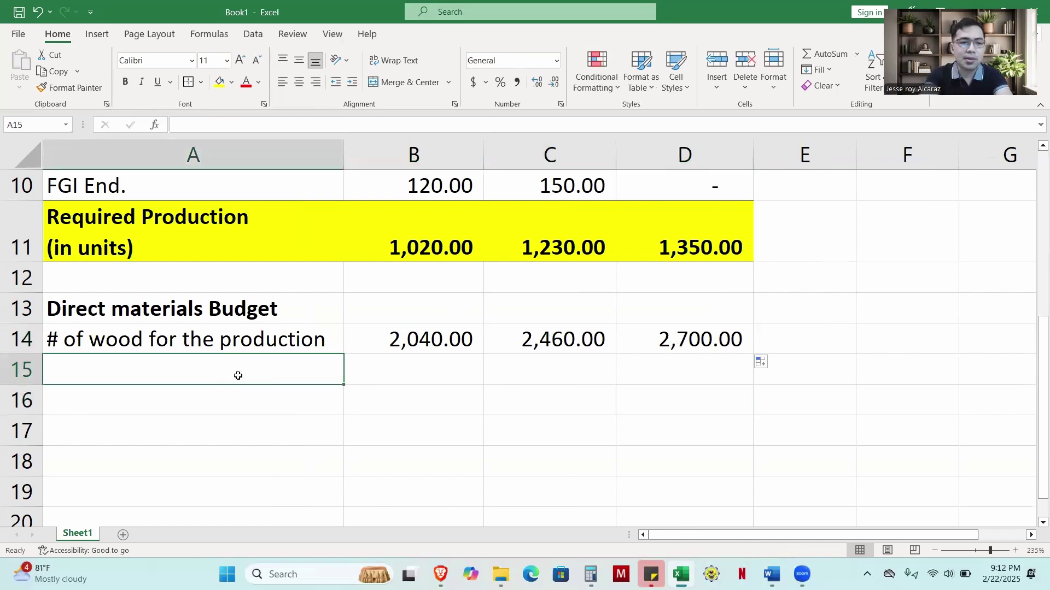
type("Total")
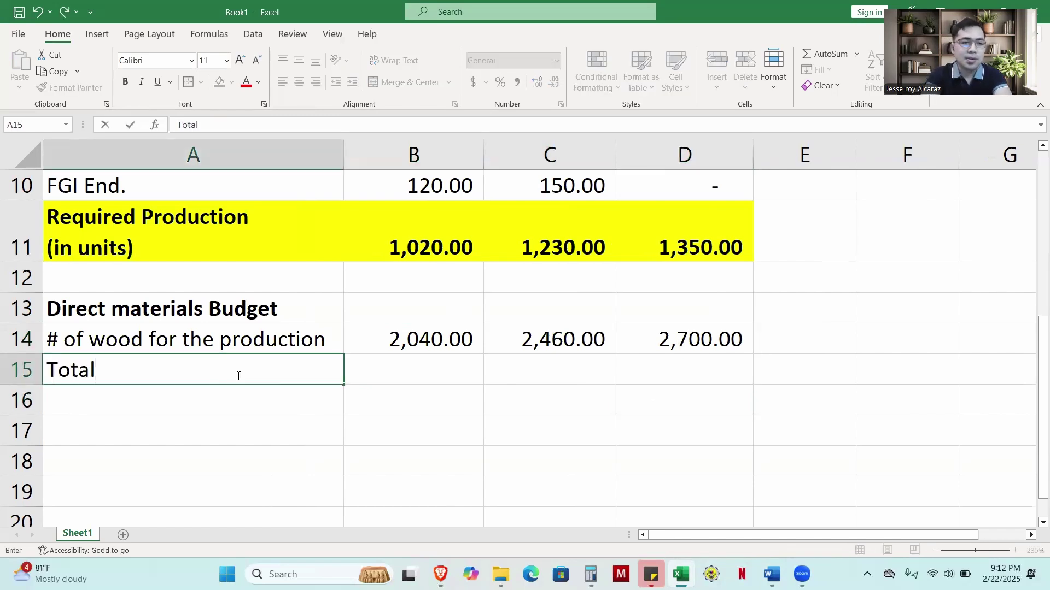
type(" Cost Nee")
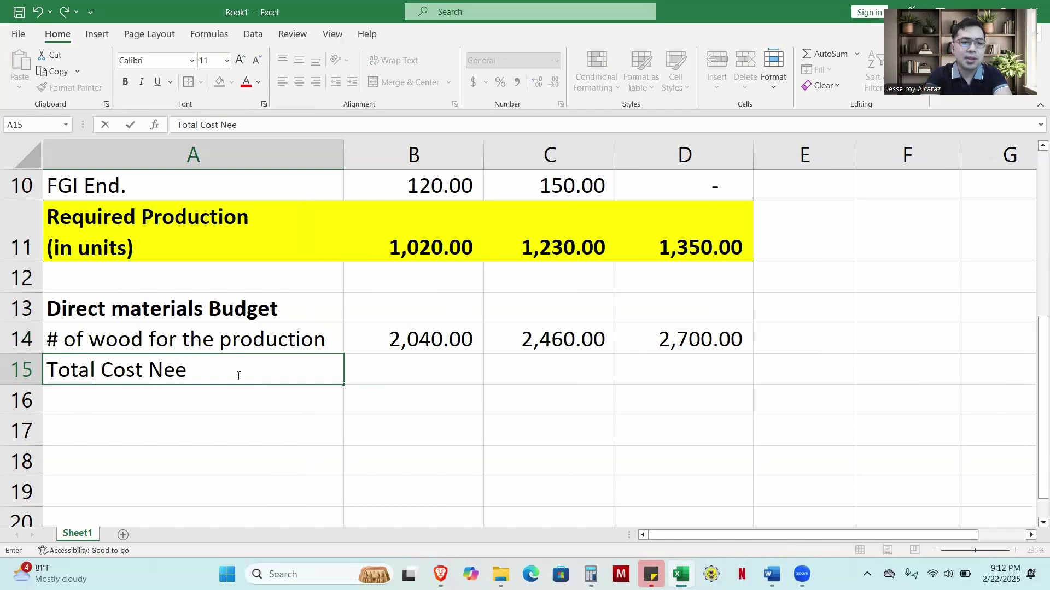
type("ded f")
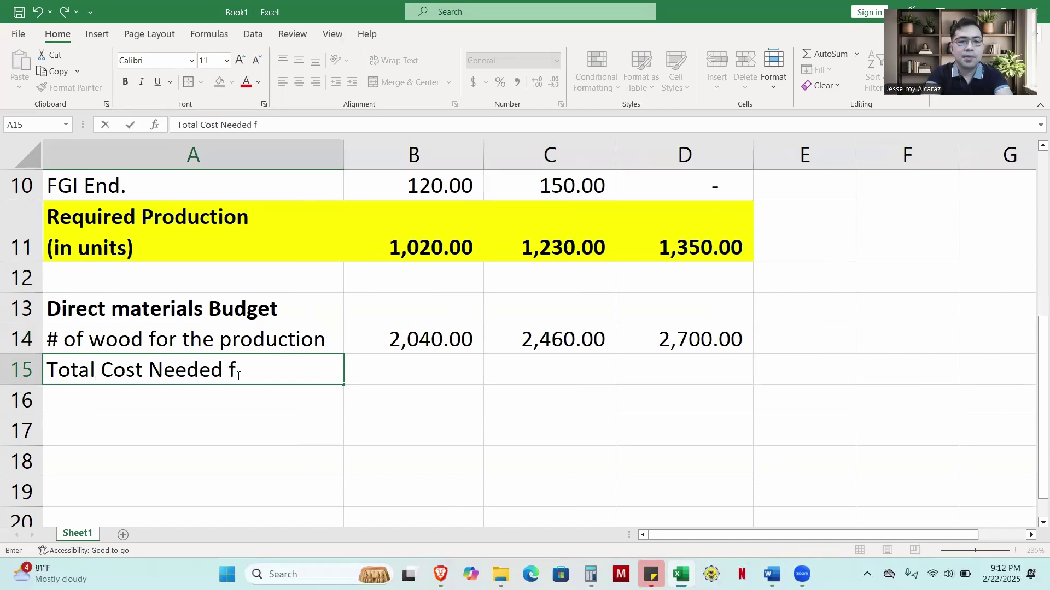
type("or")
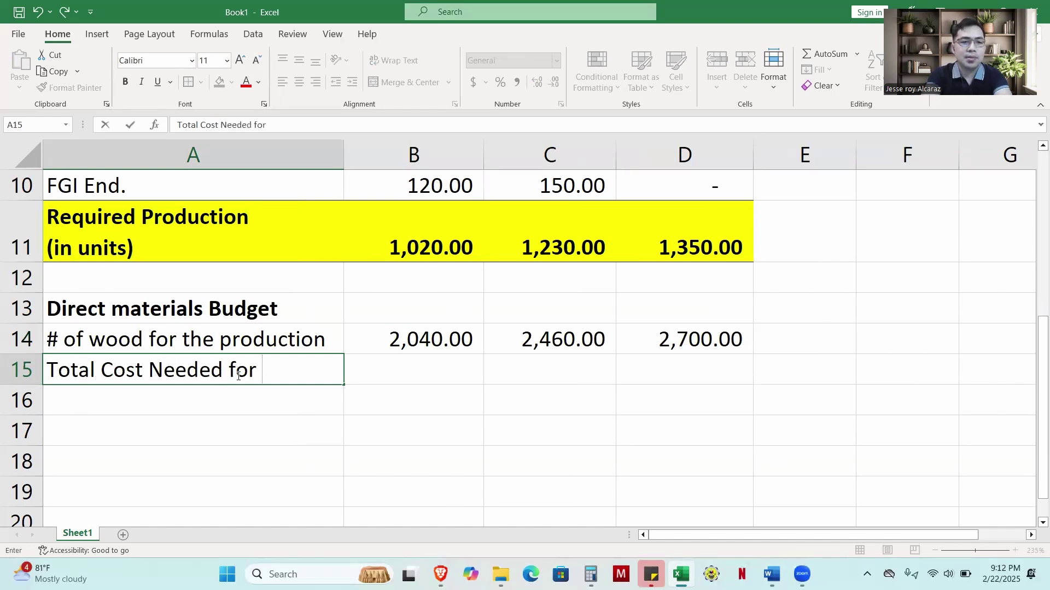
type(" production")
key("Return")
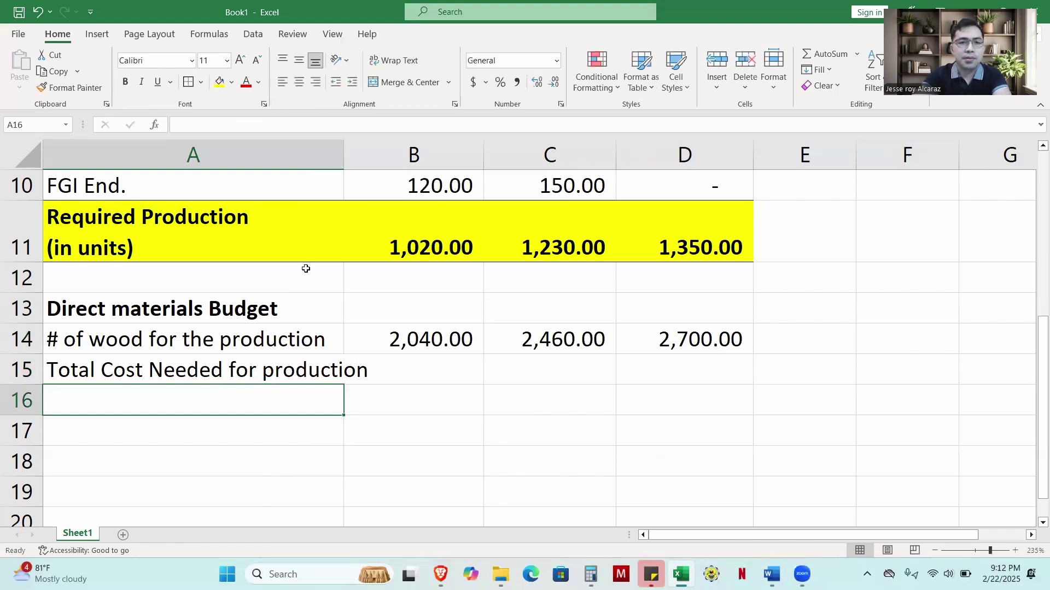
double_click(344, 156)
Check the pieces of wood per chair and the cost per piece in the Word problem, returning to cell B15 in Excel
left_click(452, 369)
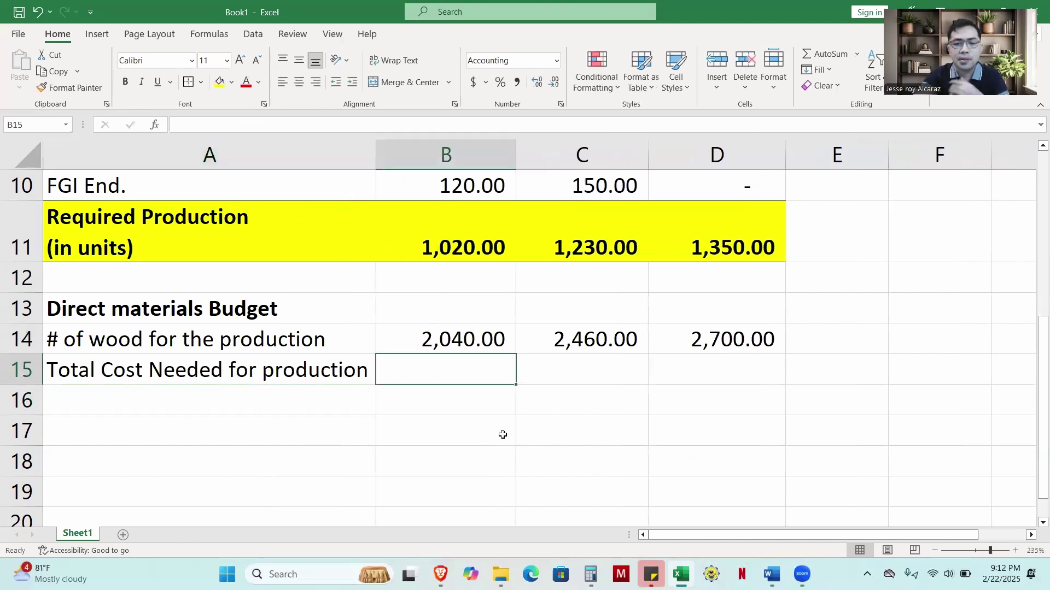
left_click(770, 574)
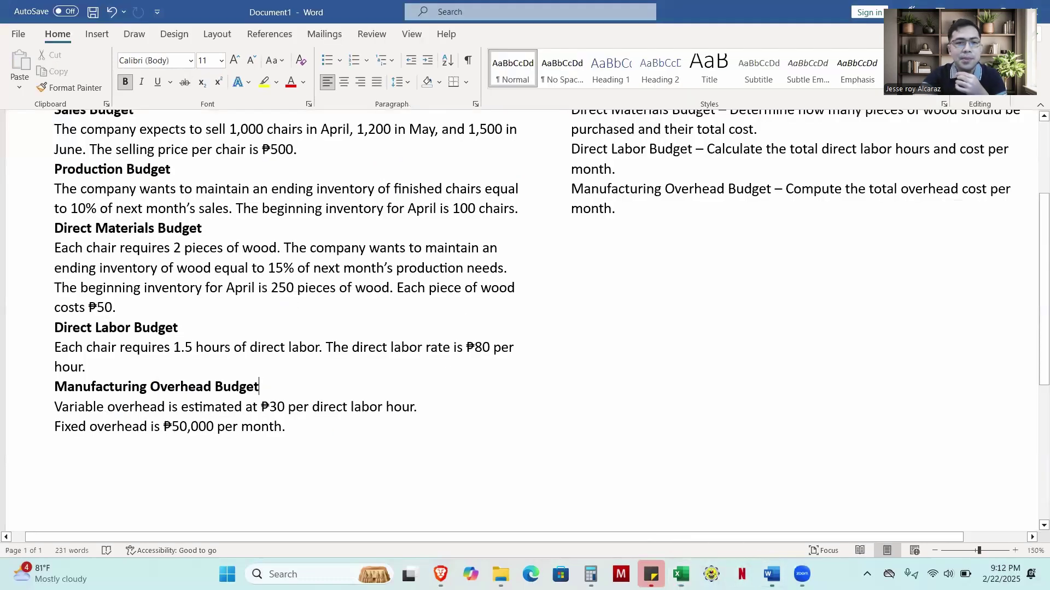
left_click(204, 248)
left_click_drag(176, 248, 277, 249)
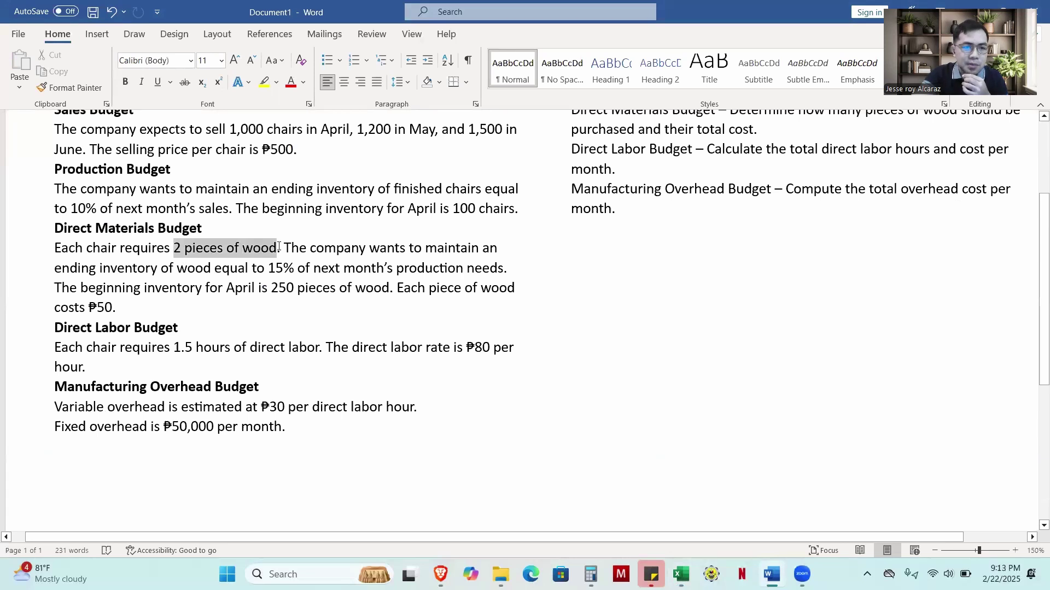
left_click(211, 307)
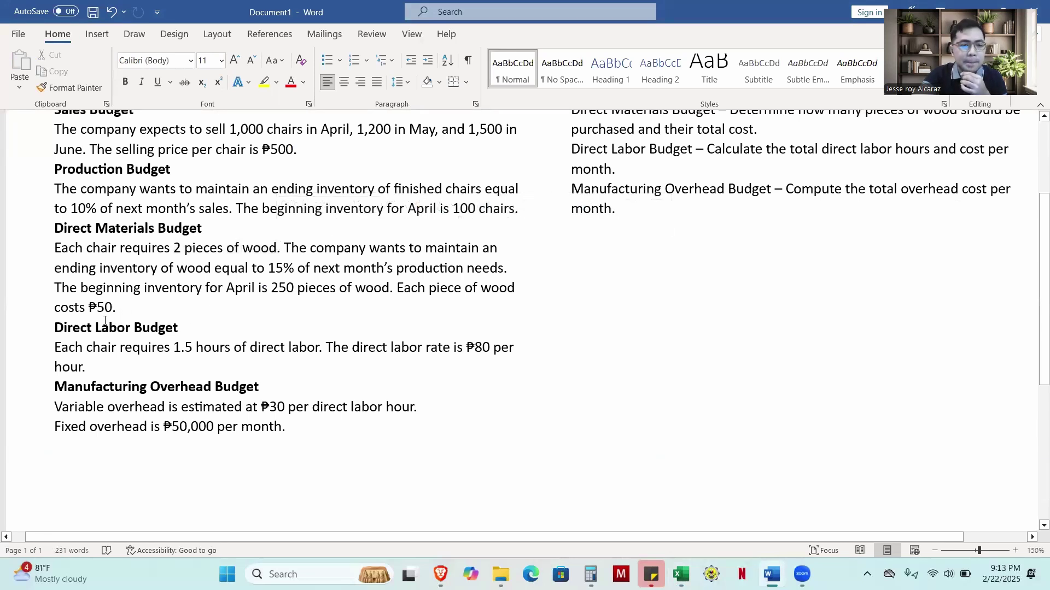
left_click_drag(89, 308, 113, 308)
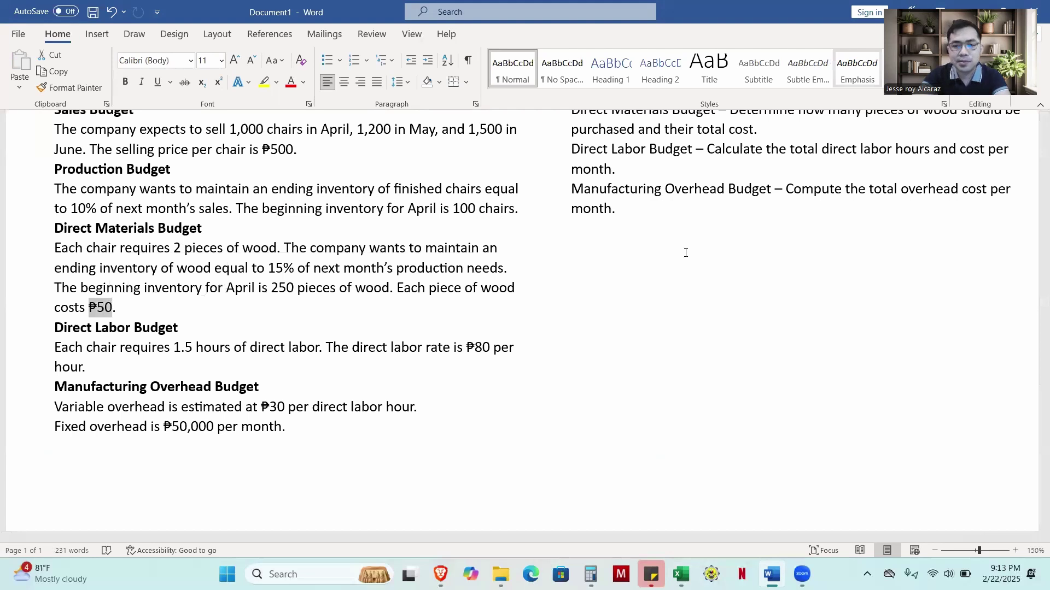
key("alt+Tab")
left_click(458, 465)
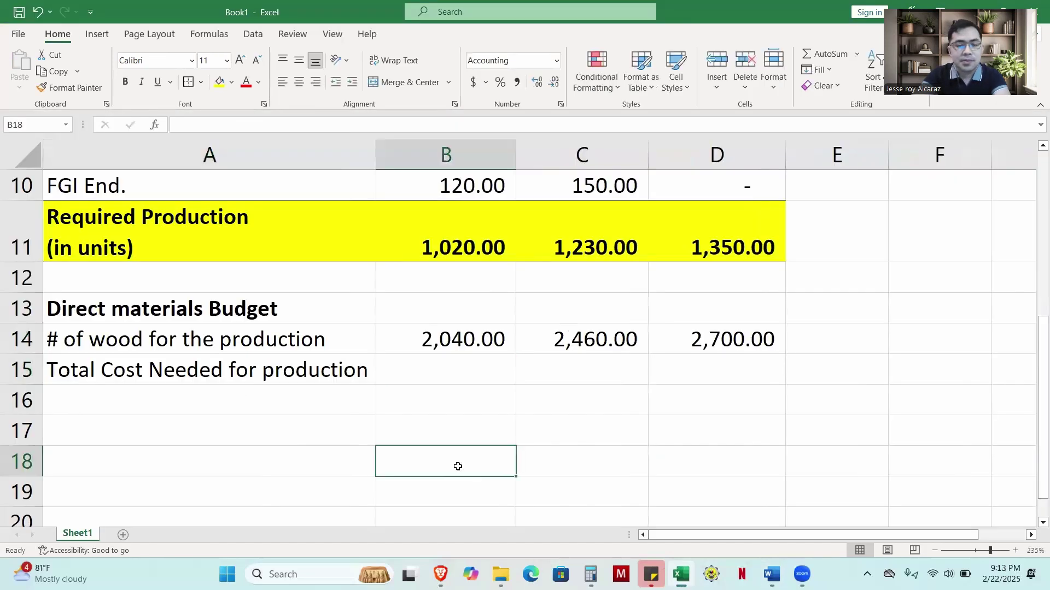
left_click(412, 388)
left_click(426, 367)
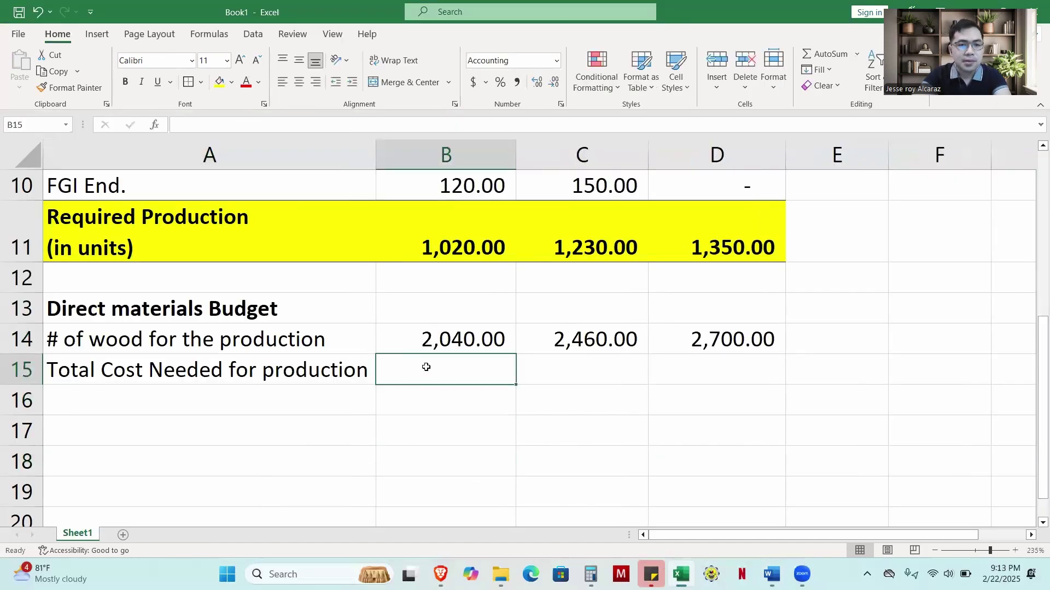
Calculate April's total wood cost in B15 with =B14*50 and fill the formula across C15:D15
type("=")
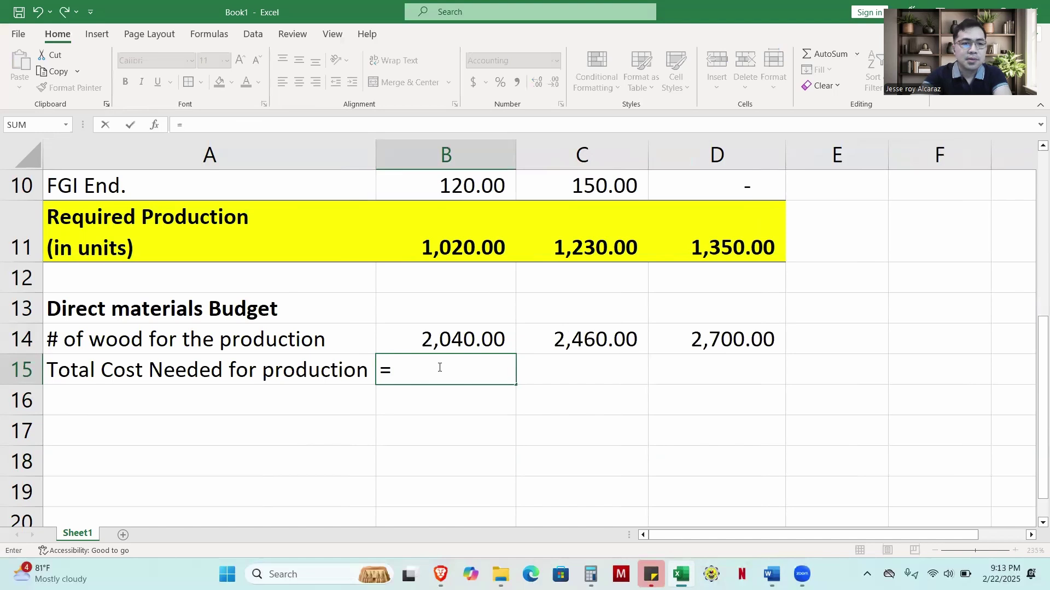
left_click(449, 343)
type("*50")
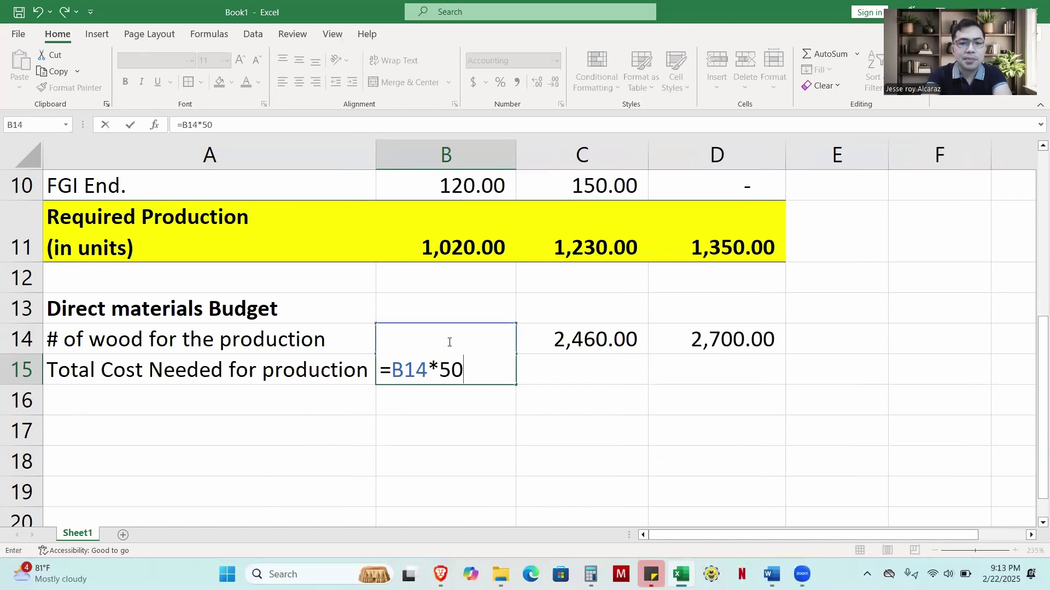
key("Return")
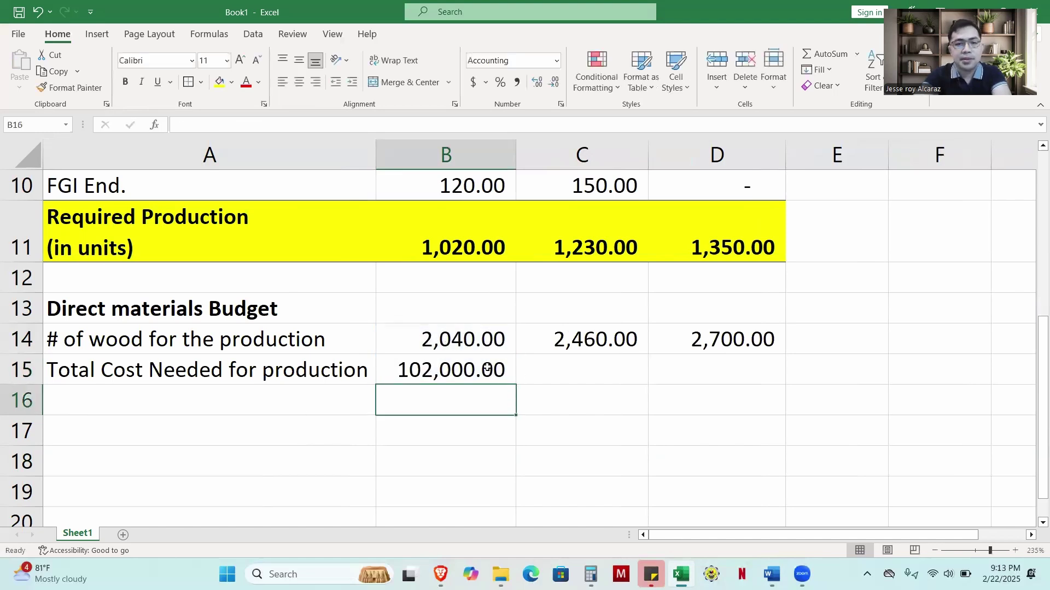
key("Up")
left_click_drag(519, 386, 723, 385)
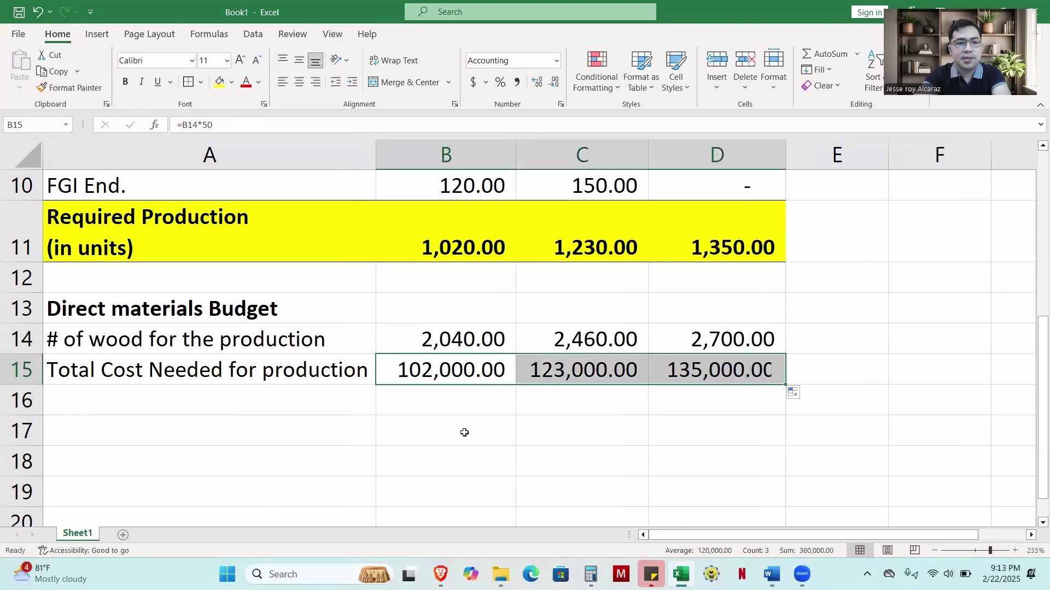
left_click(465, 431)
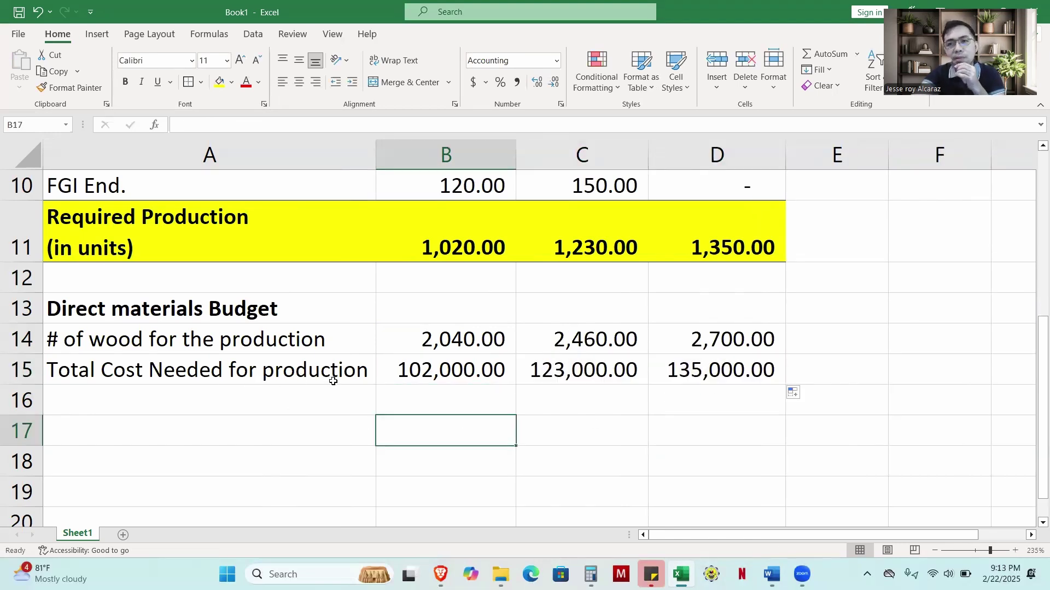
Label A16 "Wood Ending inv." below the total cost row
left_click(257, 398)
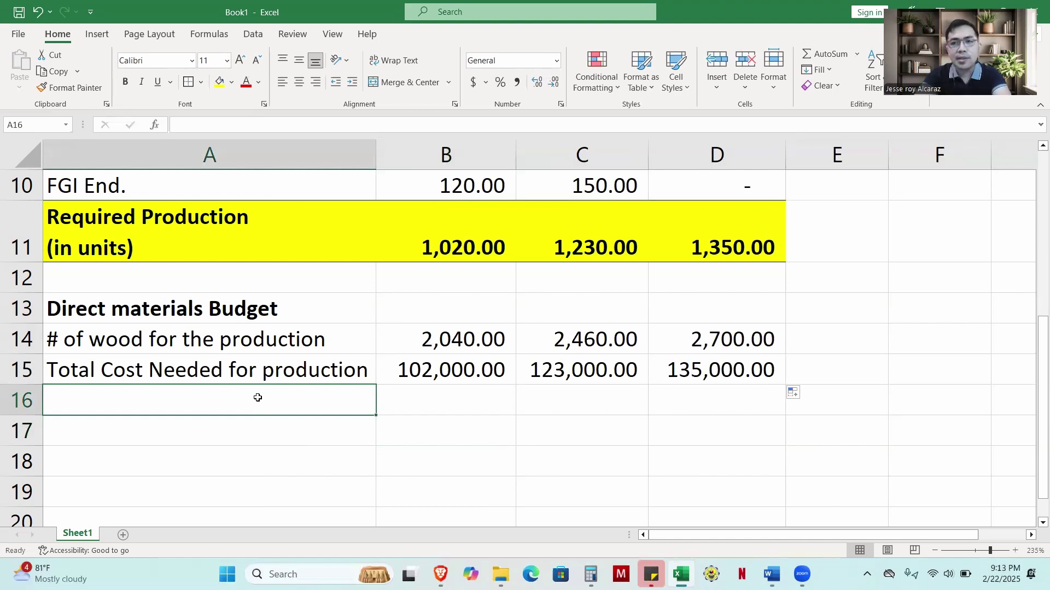
type("E")
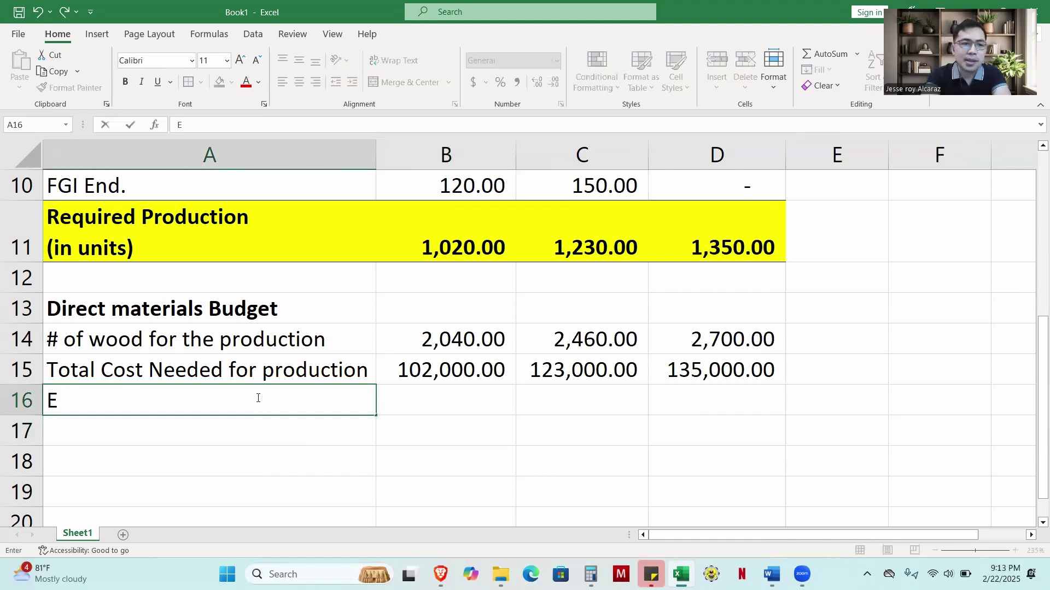
type("nding. En")
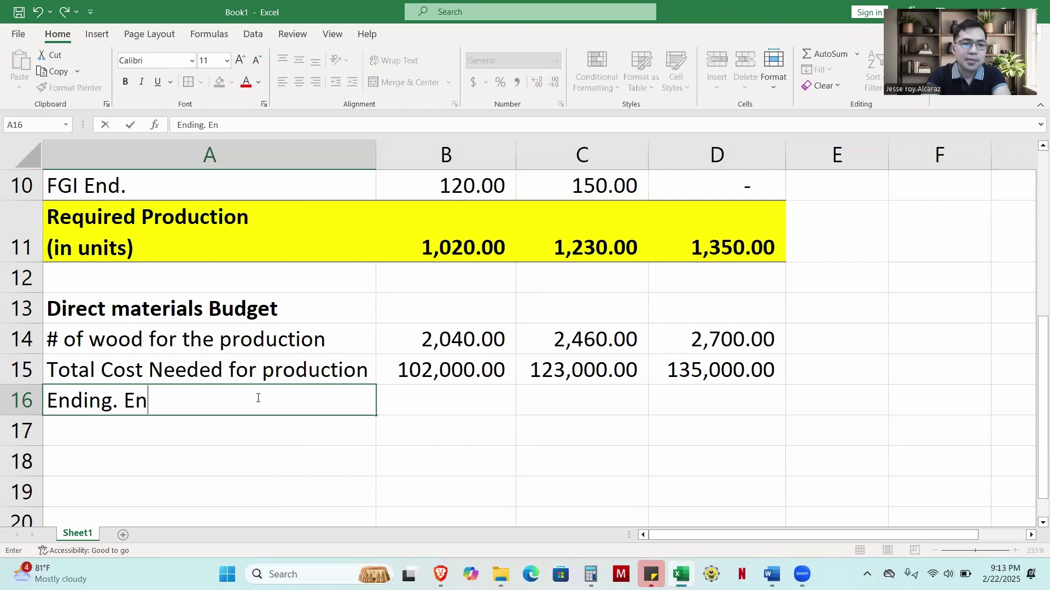
key("BackSpace")
key("BackSpace")
key("BackSpace")
key("BackSpace")
key("BackSpace")
key("BackSpace")
key("BackSpace")
key("BackSpace")
key("BackSpace")
key("BackSpace")
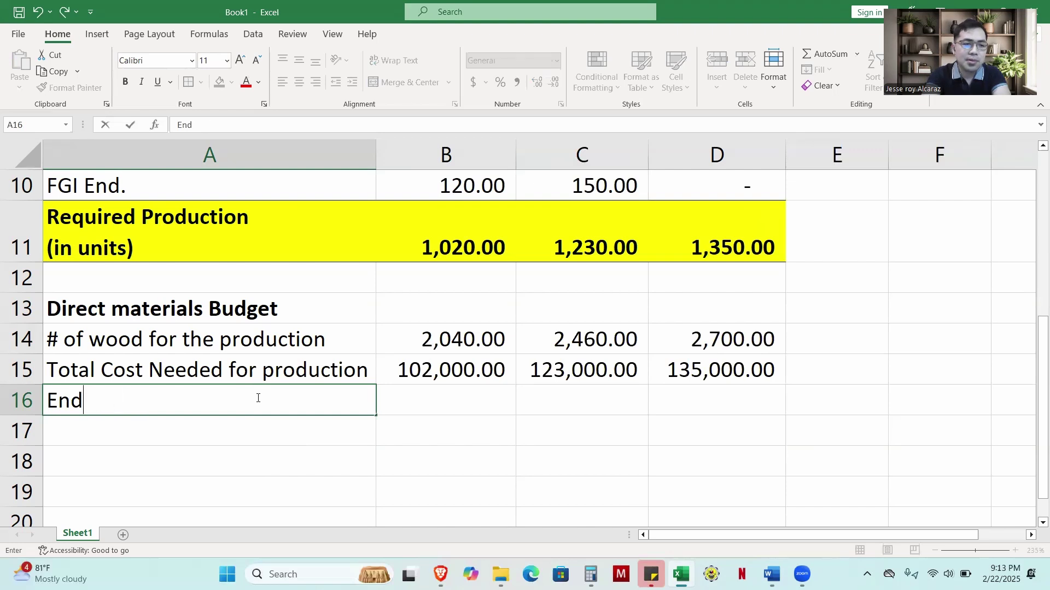
type("Wood Ending e")
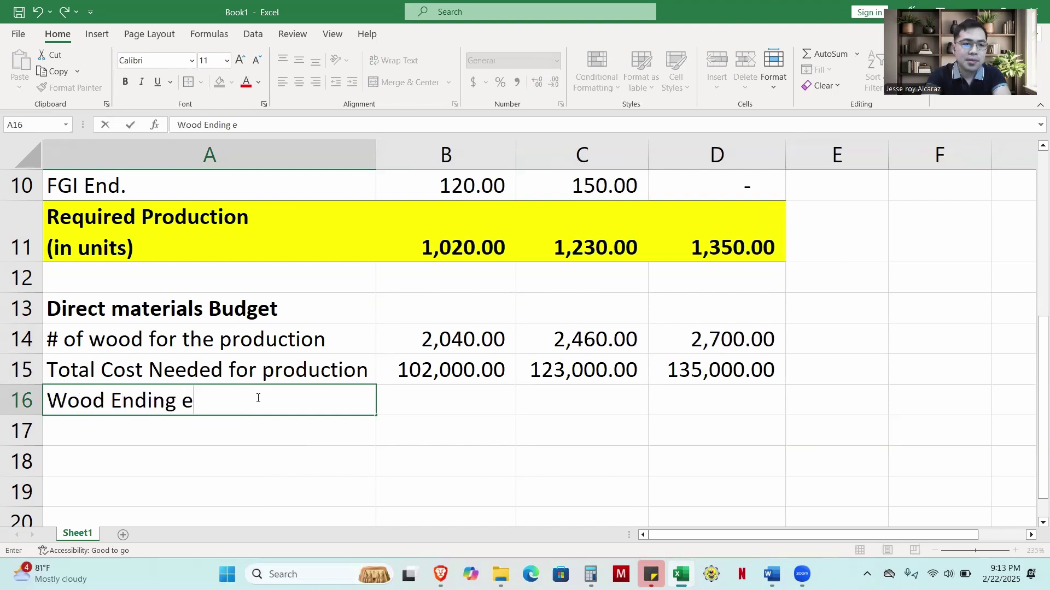
key("BackSpace")
type("inv.")
key("Return")
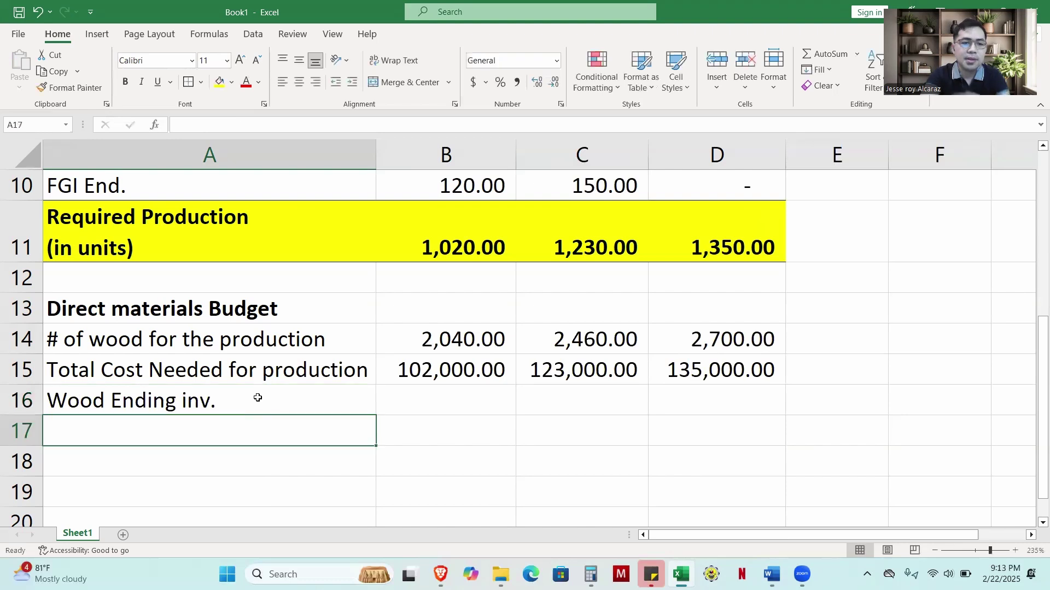
Check the required ending inventory of wood in the Word problem's Direct Materials Budget paragraph, returning to Excel
mouse_move(774, 568)
left_click(770, 506)
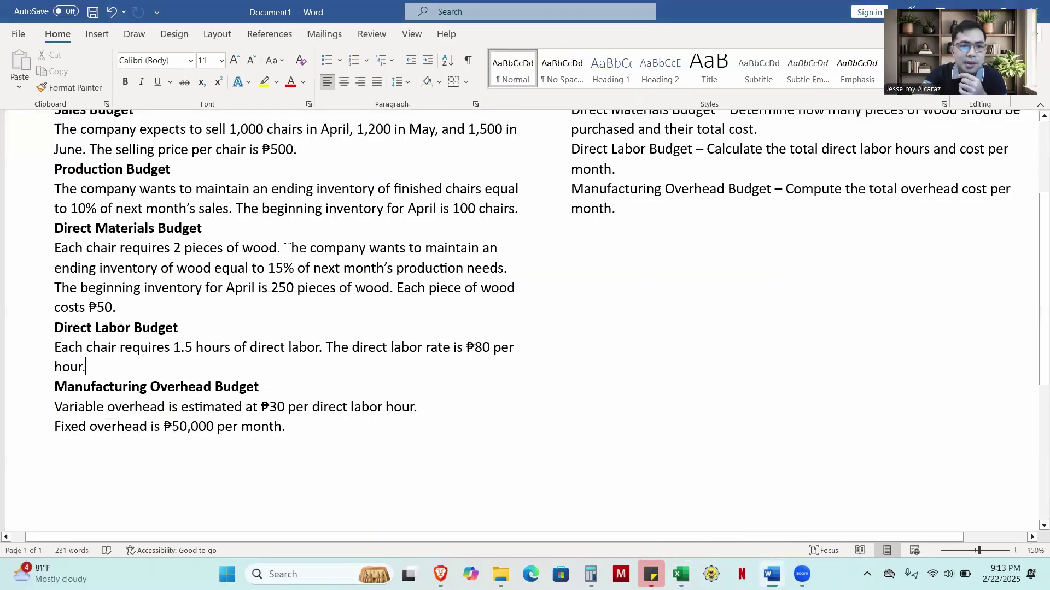
left_click_drag(284, 251, 330, 276)
left_click_drag(383, 279, 416, 288)
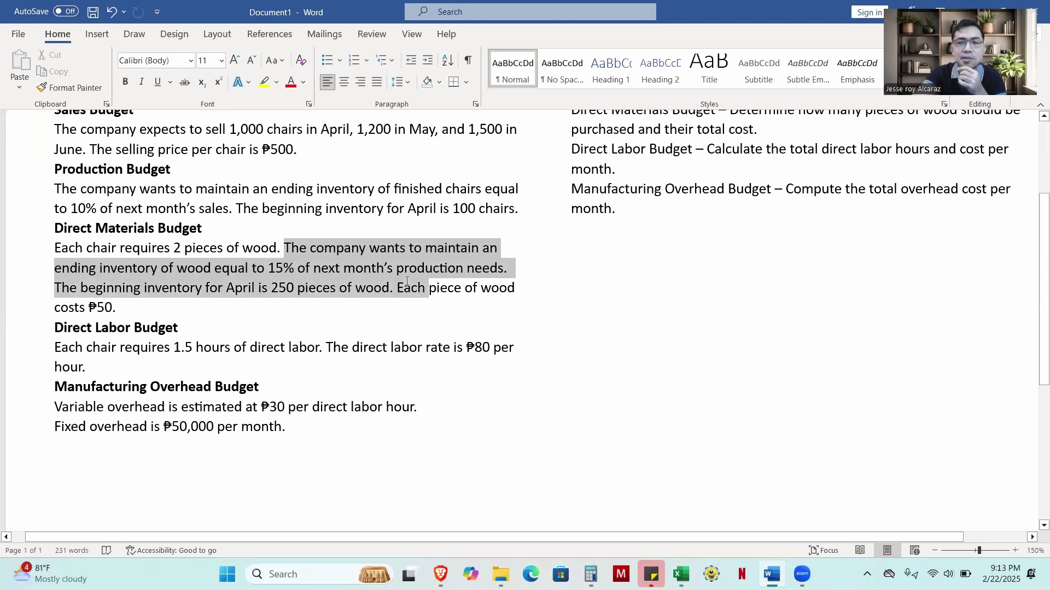
left_click(369, 348)
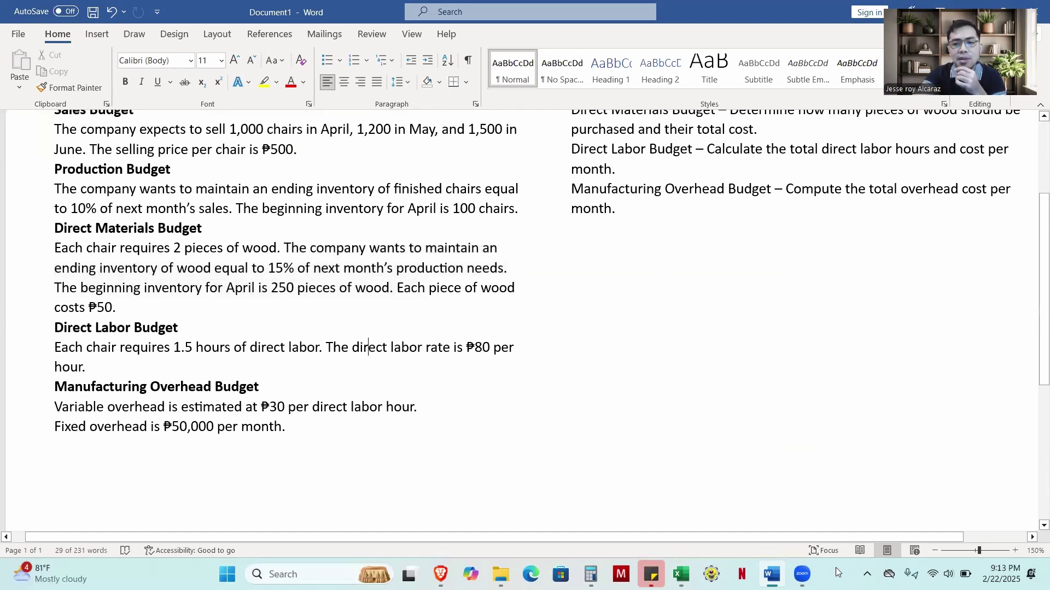
mouse_move(771, 574)
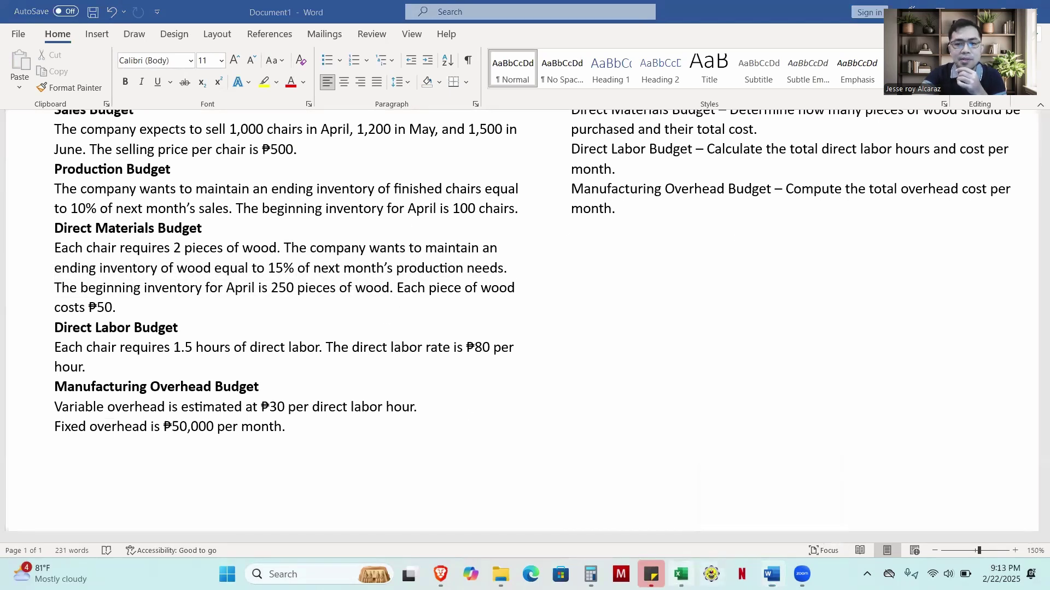
left_click(681, 574)
Calculate April's wood ending inventory in B16 with =.15*C15
left_click(471, 436)
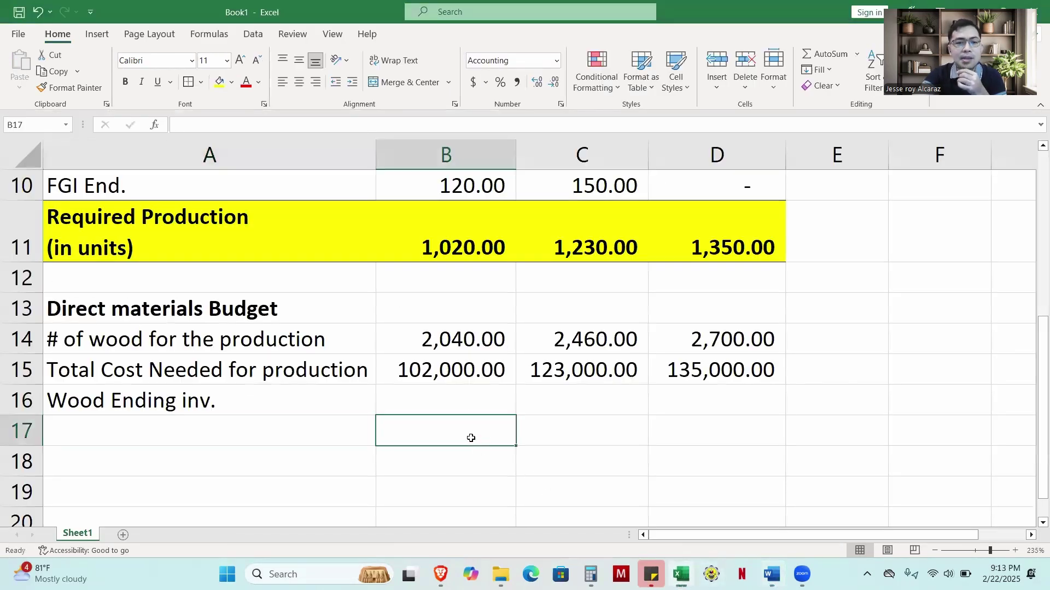
left_click(475, 397)
type("=")
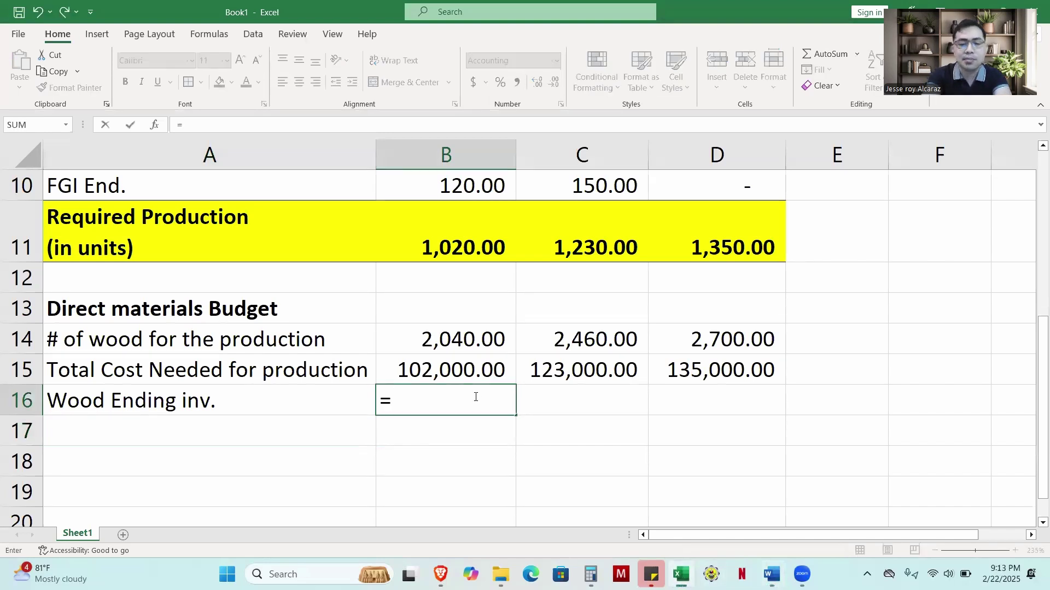
type(".1")
key("BackSpace")
type(".15*")
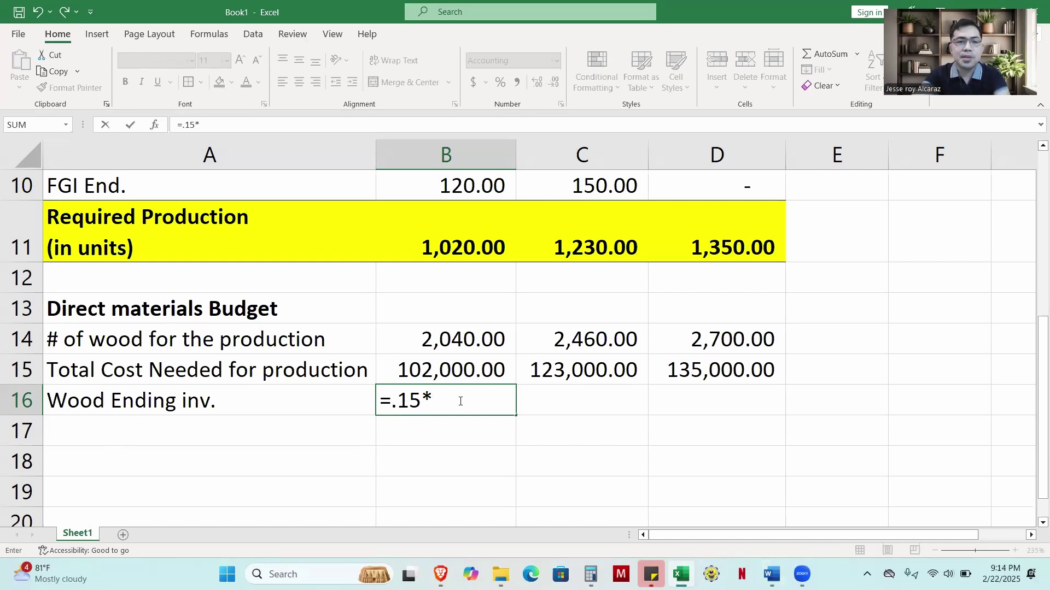
left_click(578, 371)
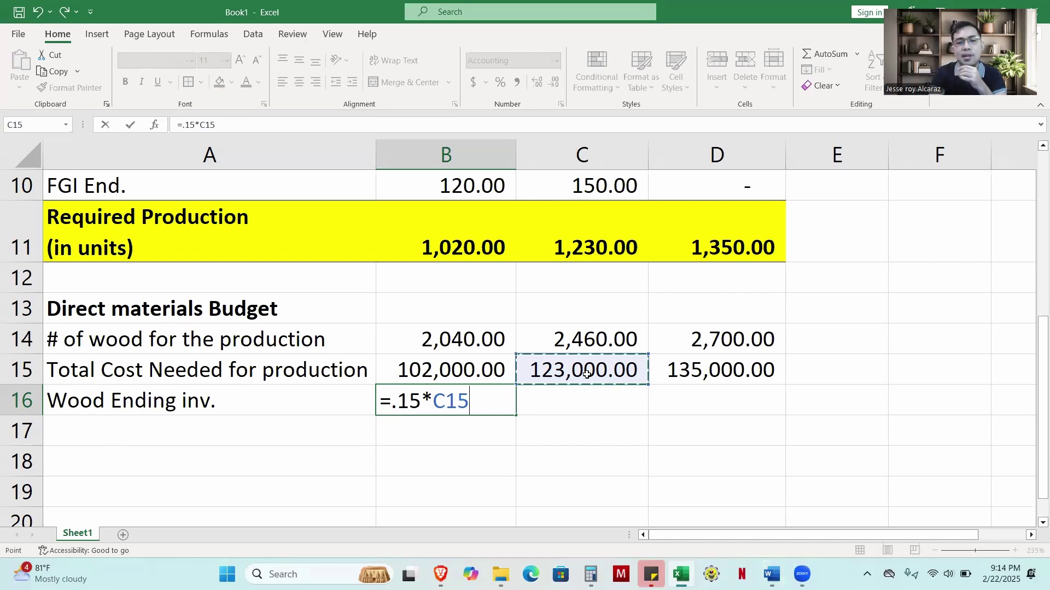
key("Return")
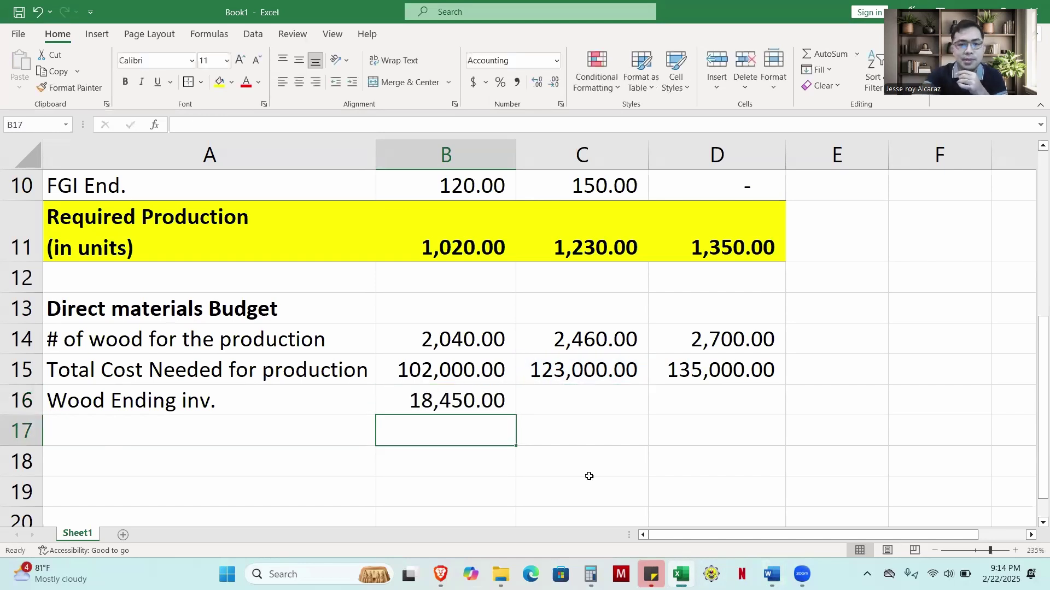
left_click(479, 403)
Label A17 "Wood beg. Inv." below the ending inventory row
left_click(288, 439)
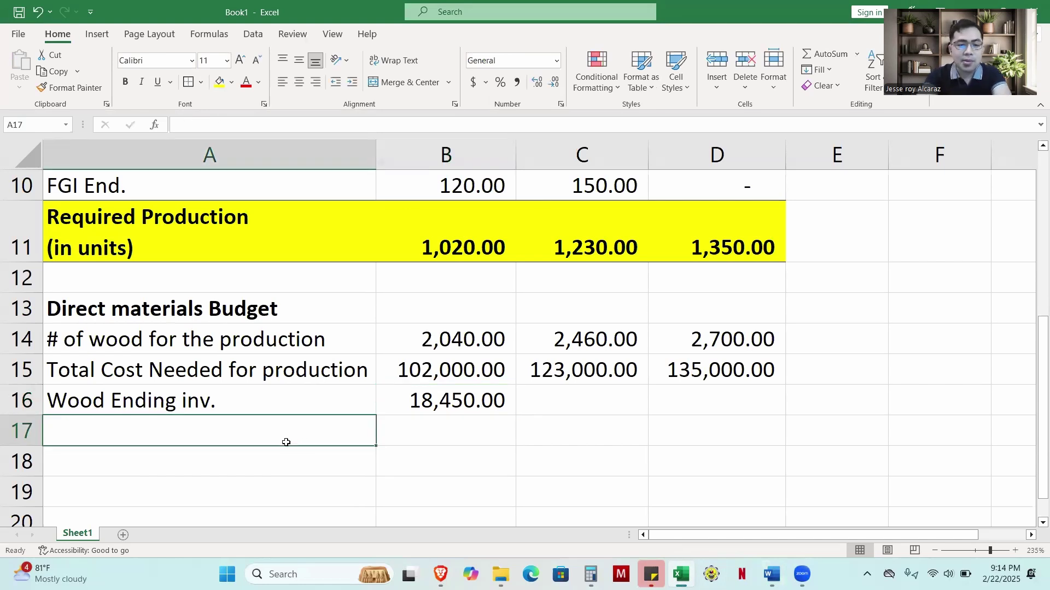
type("Wood ")
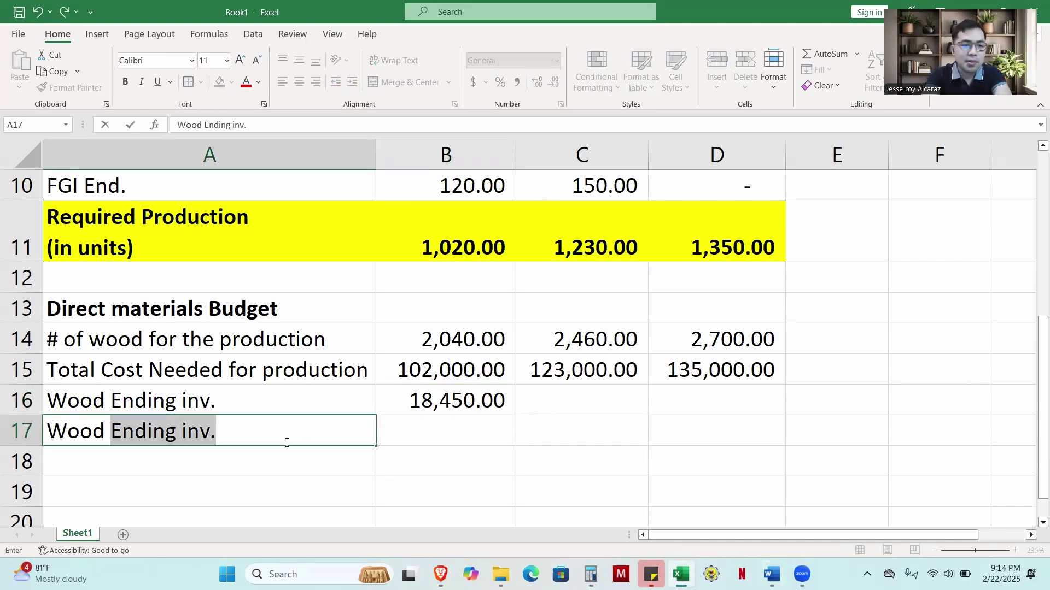
type("beg.")
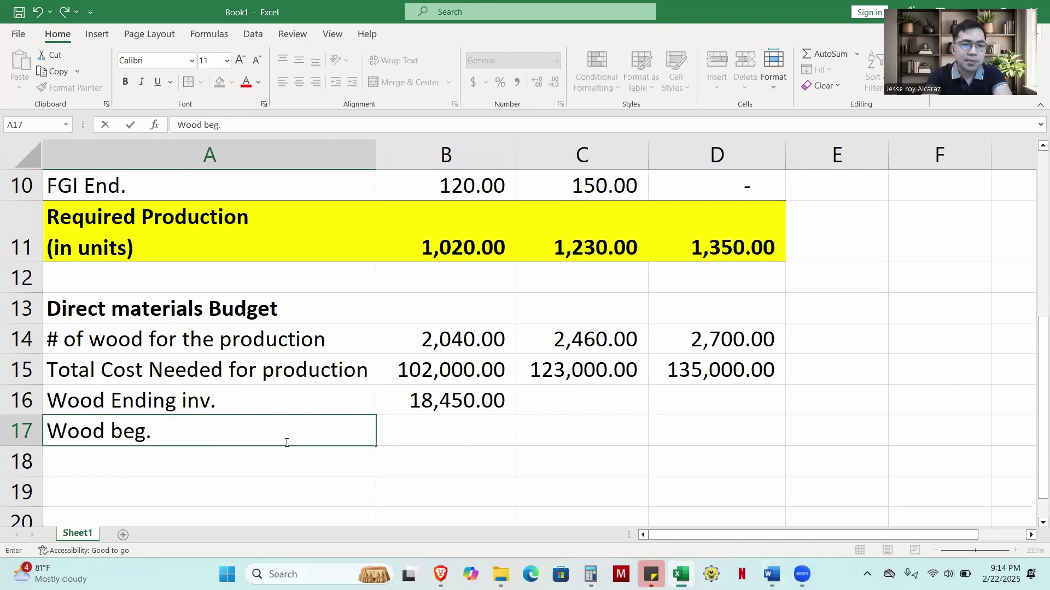
type(" Inv.")
key("Return")
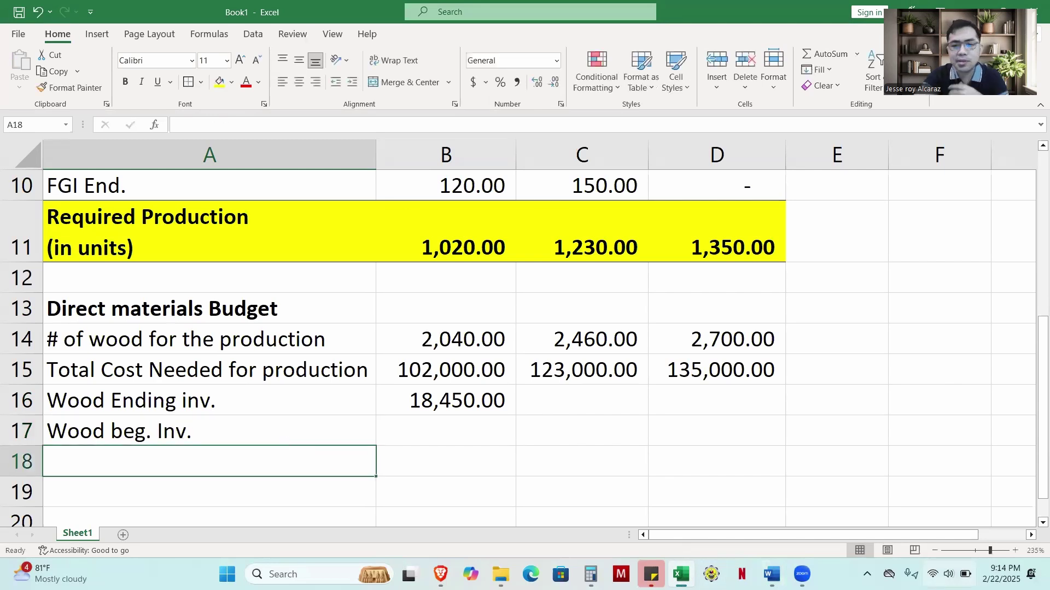
Look up April's beginning wood inventory in the Word problem and calculate its cost in B17 with =250*50
left_click(772, 574)
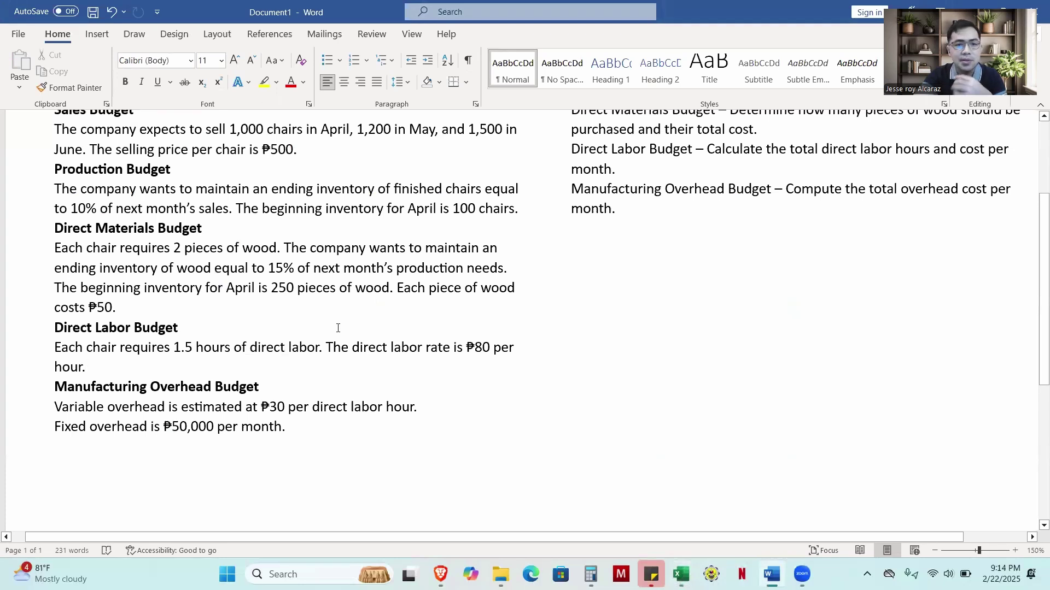
left_click(680, 574)
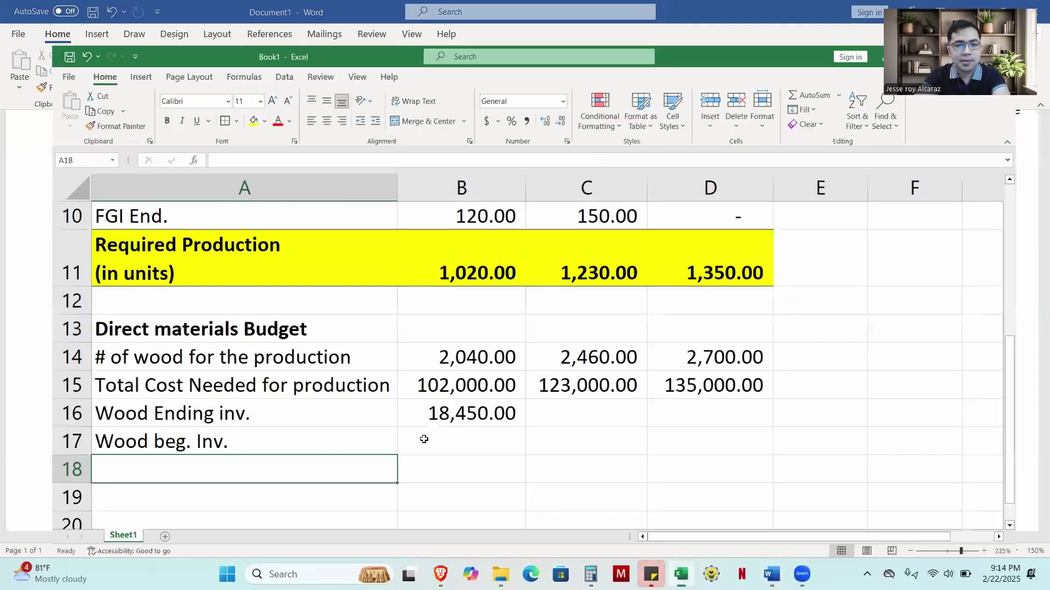
left_click(441, 434)
type("=250")
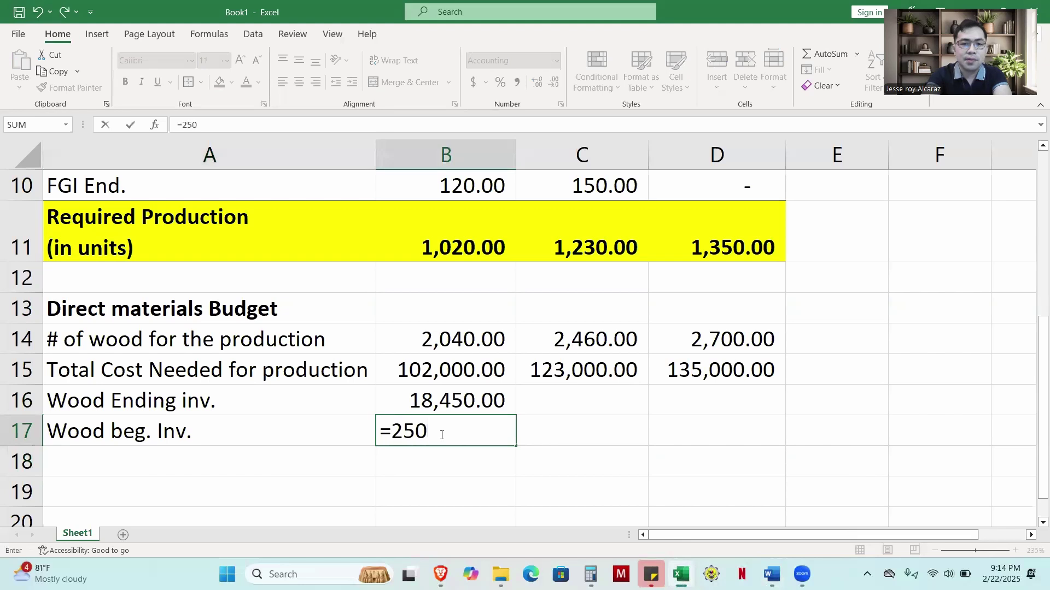
type("*50")
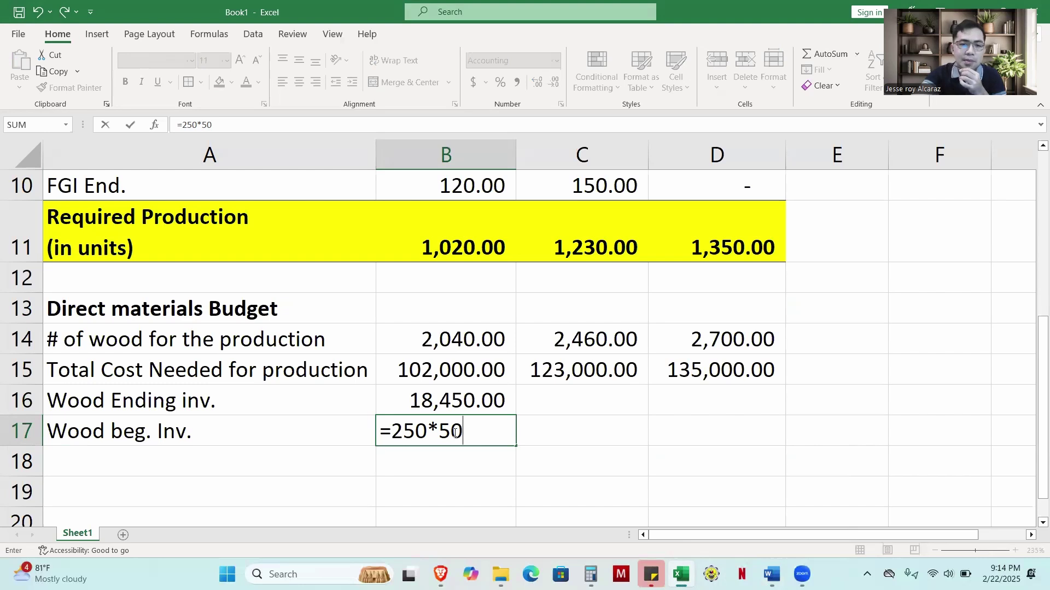
key("Return")
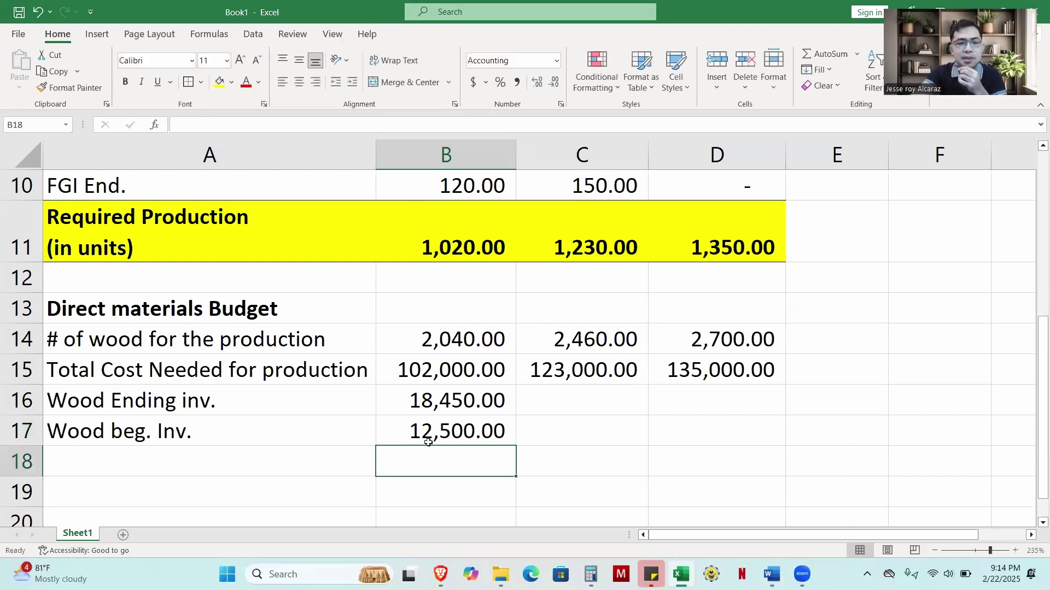
left_click(433, 440)
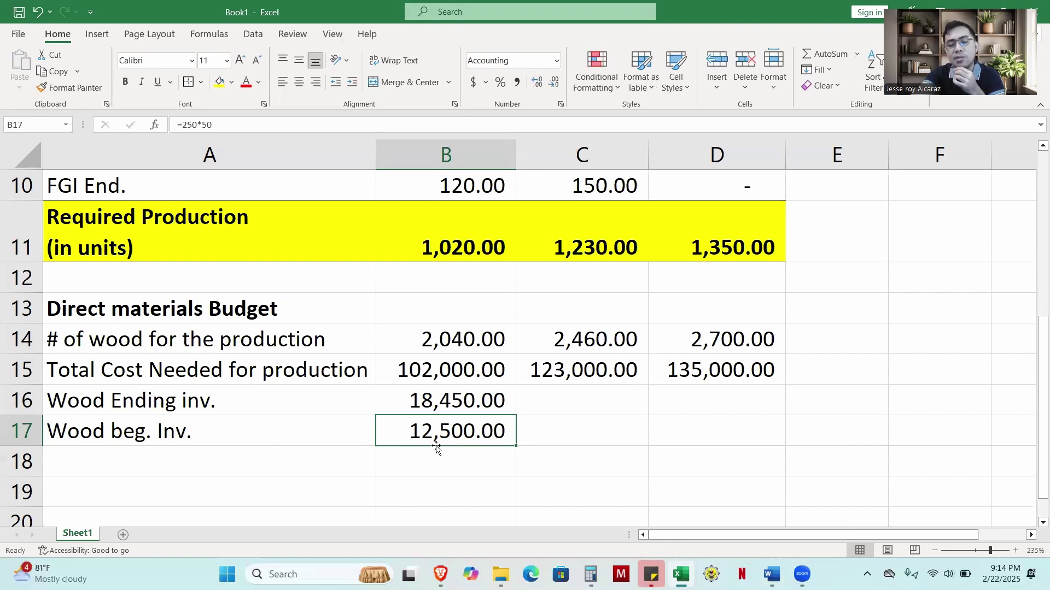
left_click(477, 475)
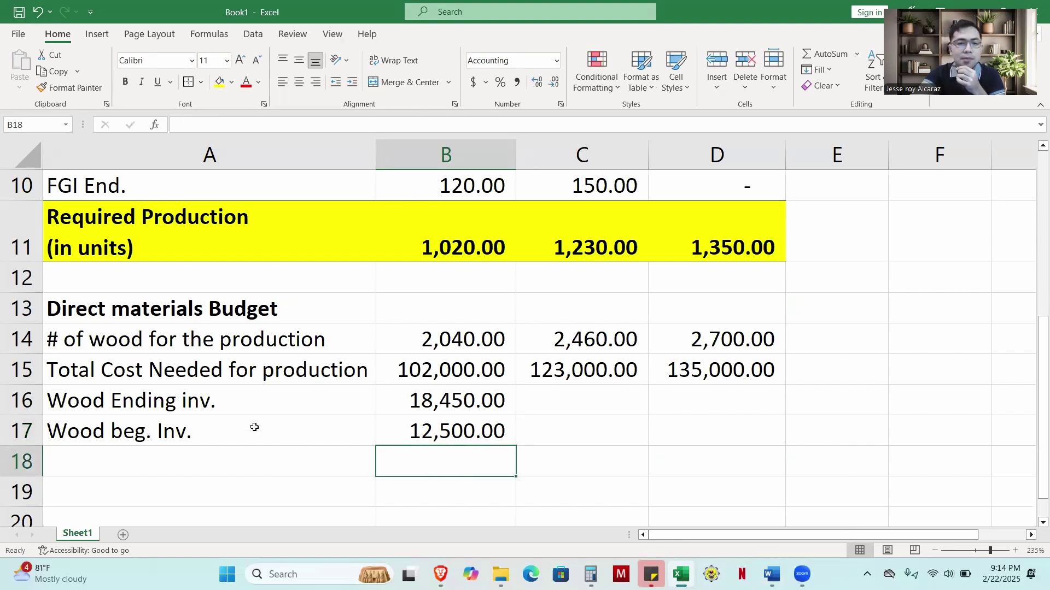
Apply an outside border around A18:D18 below the beginning inventory row
left_click_drag(253, 426, 766, 426)
left_click_drag(314, 467, 750, 449)
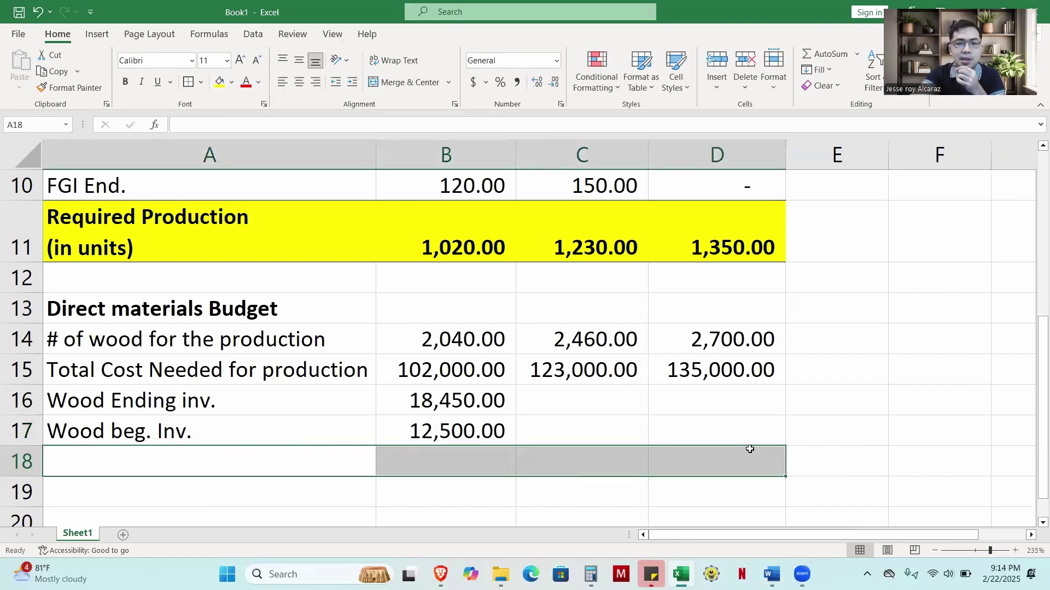
left_click(188, 82)
left_click(622, 379)
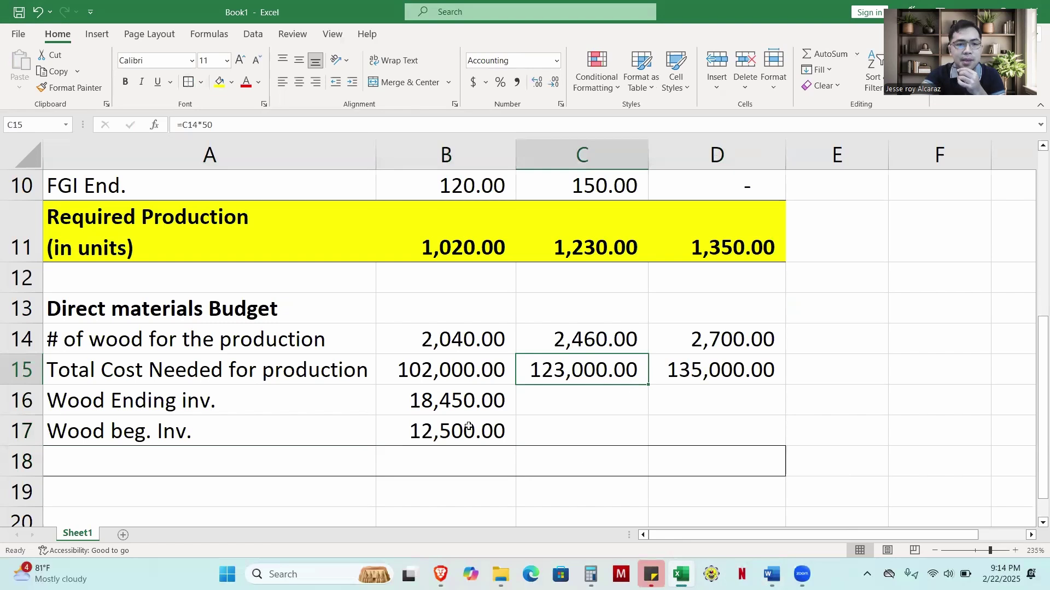
Add a bottom border to A14:D14 to separate the wood quantities from the cost rows
left_click_drag(243, 343, 736, 337)
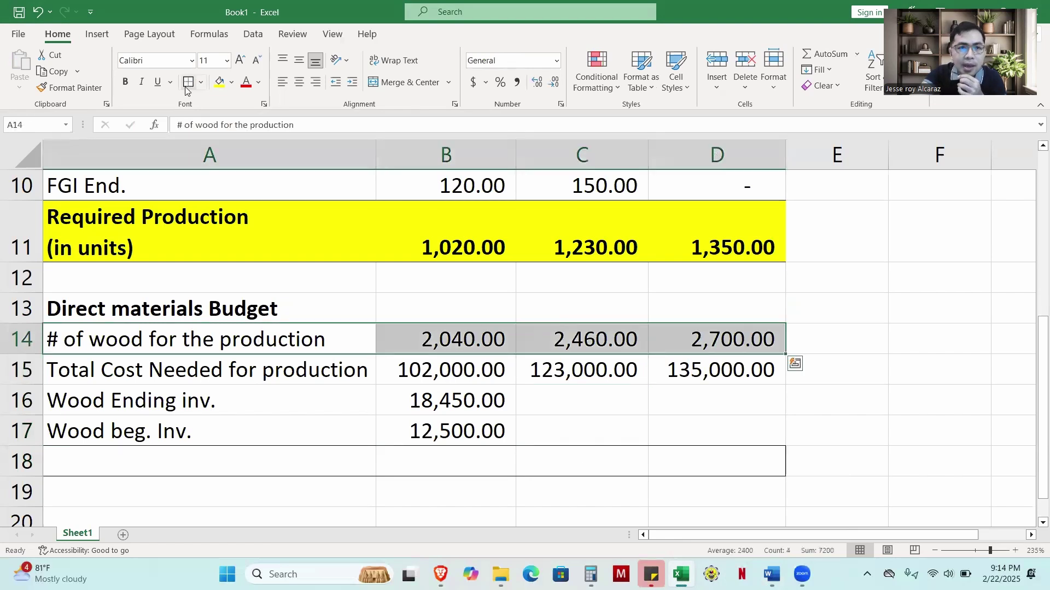
left_click(202, 82)
left_click(241, 125)
left_click(448, 387)
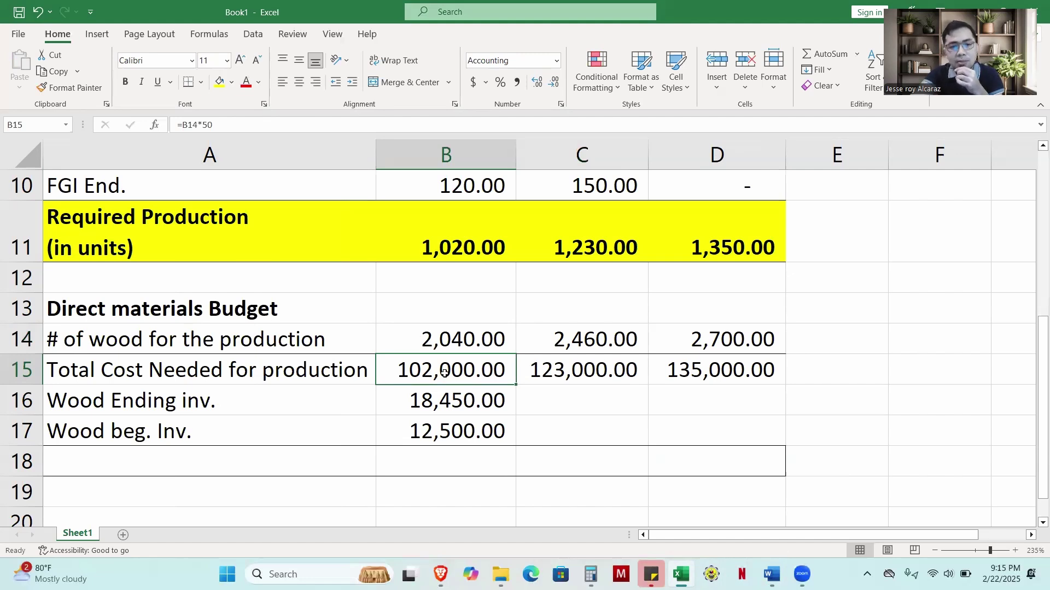
Add April's total production cost and wood ending inventory in B18 with =B15+B16
left_click(446, 402)
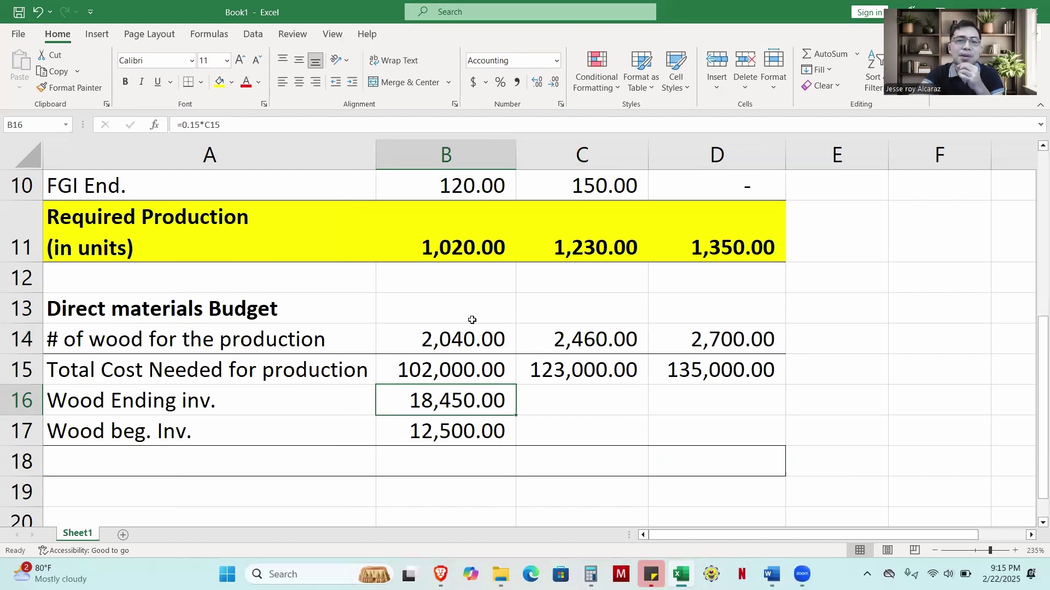
left_click(445, 372)
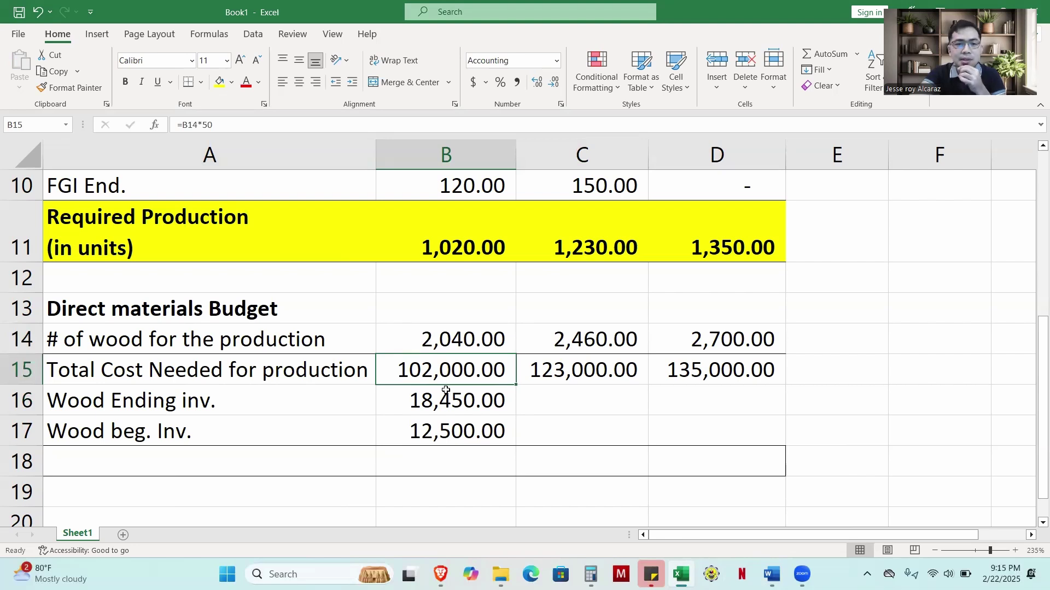
left_click(441, 407)
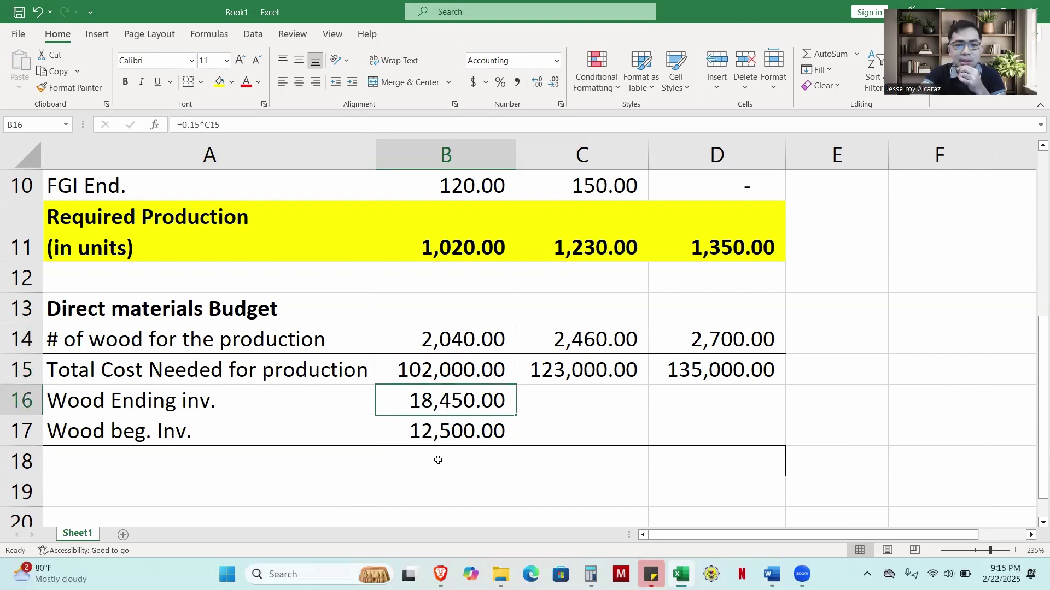
left_click(436, 464)
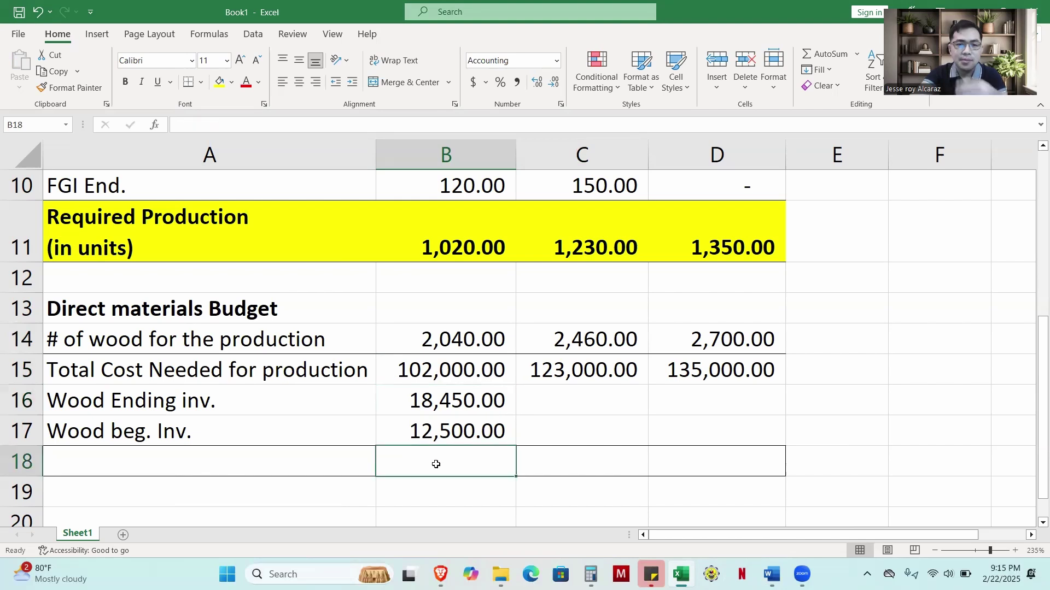
type("=")
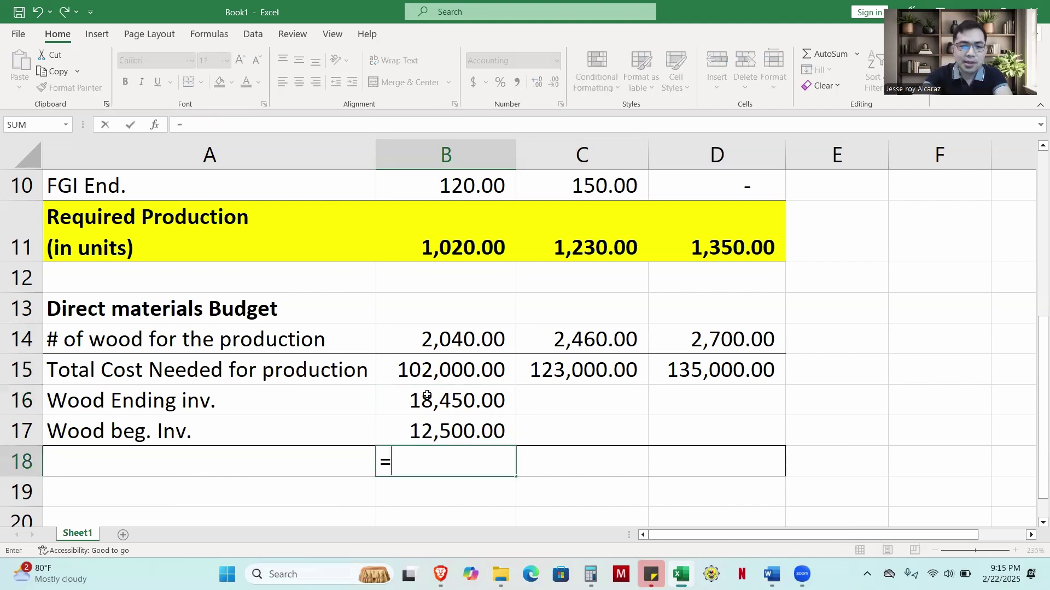
left_click(438, 372)
type("+")
left_click(449, 399)
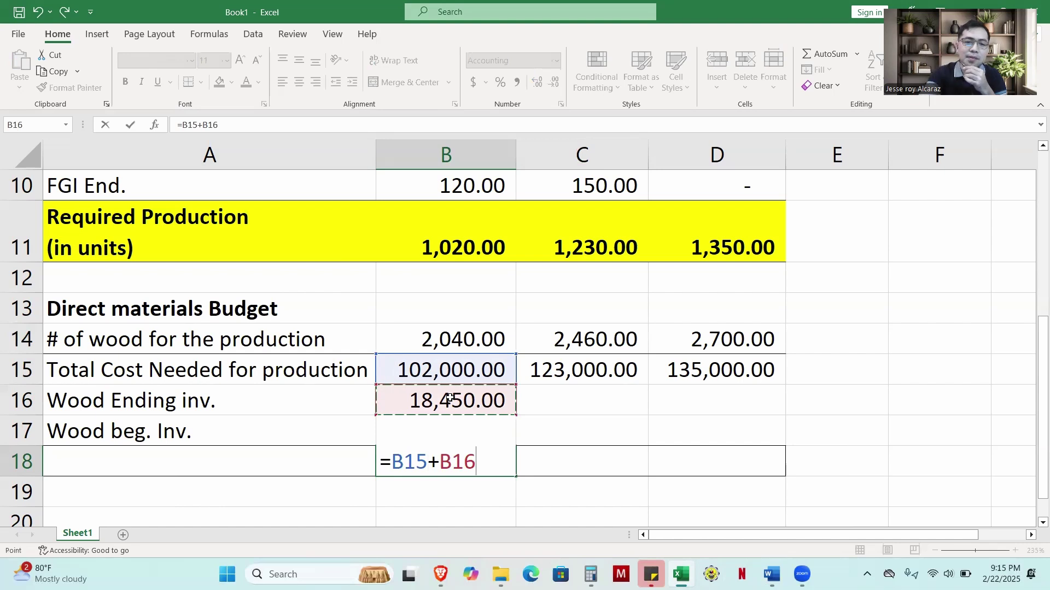
key("Return")
Extend the B18 formula to subtract the wood beginning inventory, giving =B15+B16-B17
left_click(462, 466)
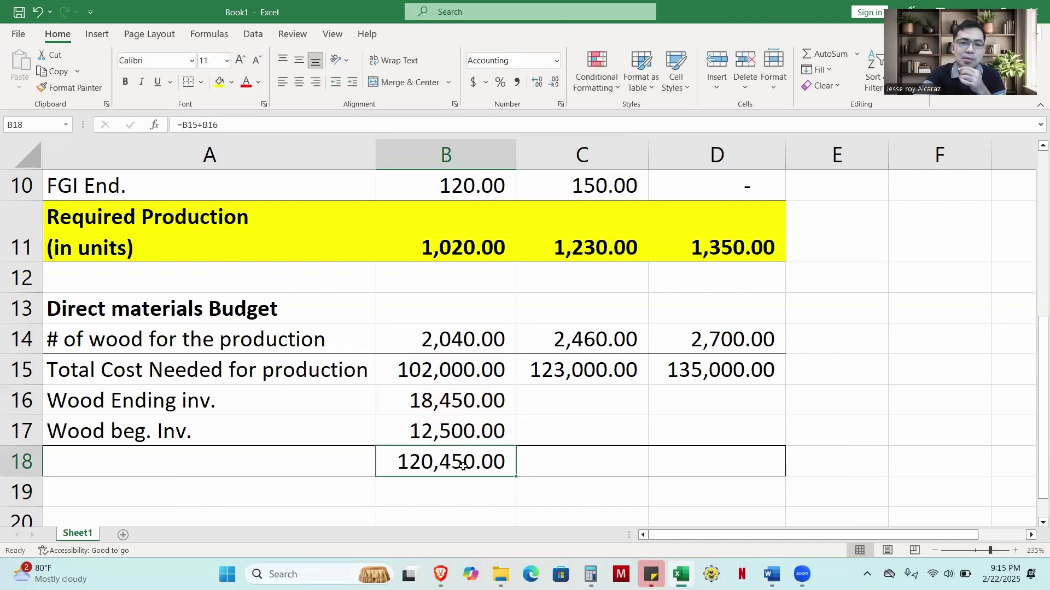
left_click(450, 432)
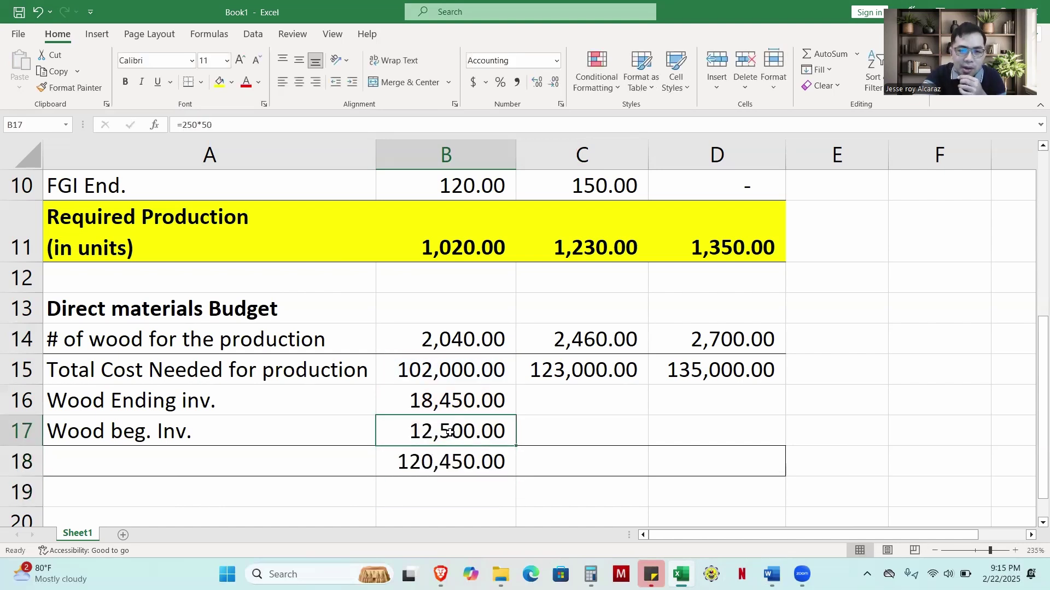
left_click(425, 468)
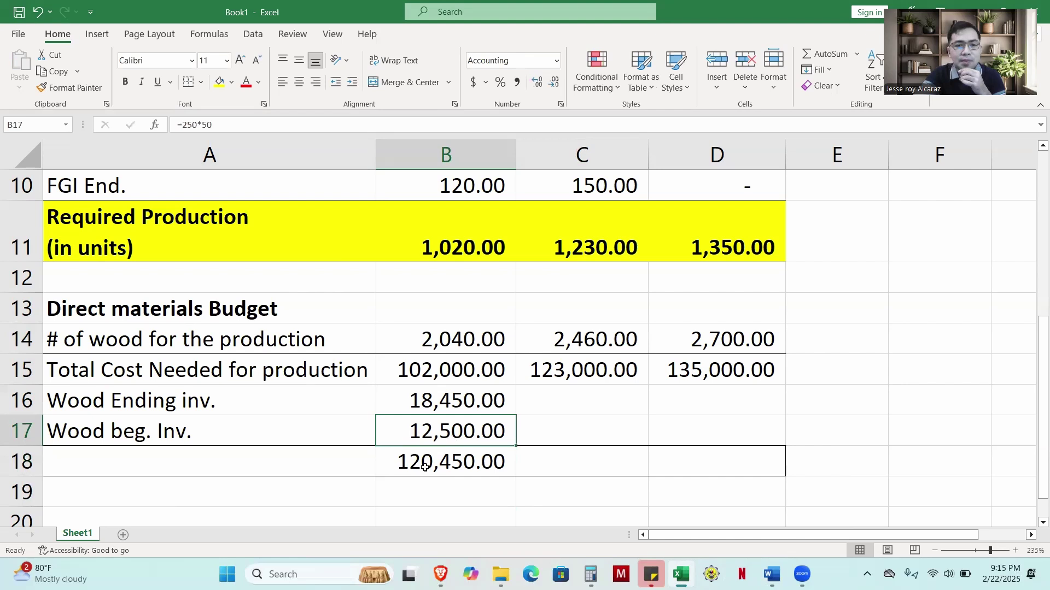
left_click(234, 123)
type("-")
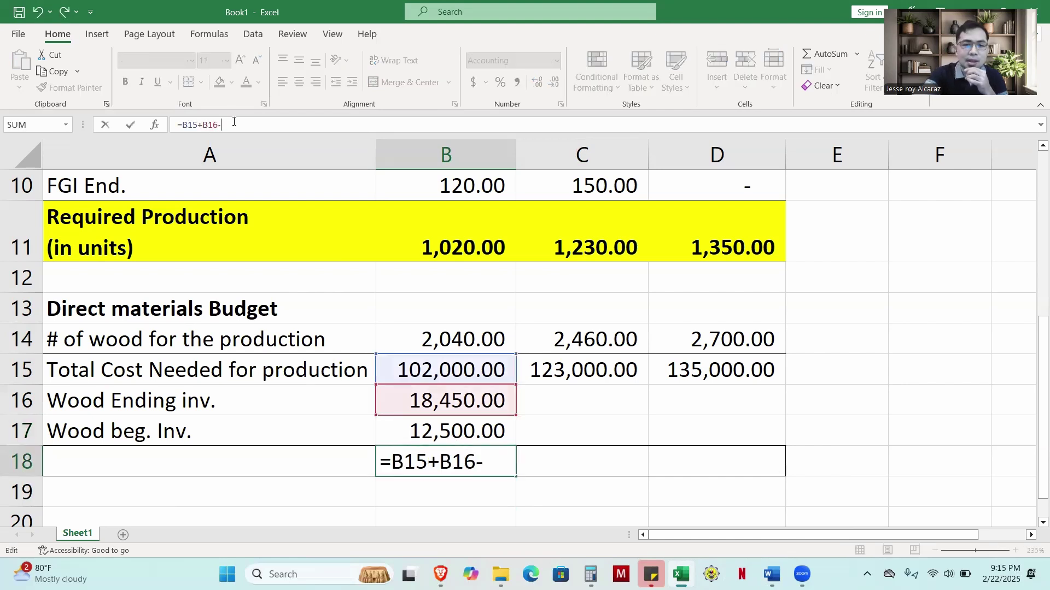
left_click(475, 430)
key("Return")
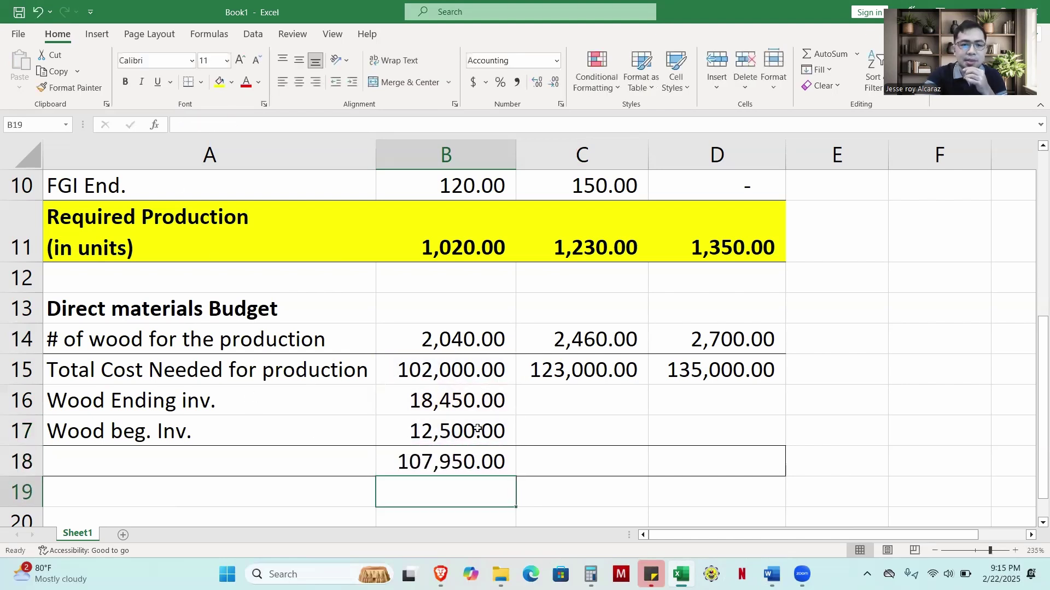
Label A18 "Wood to be purchased" in the bordered row below the beginning inventory
left_click(274, 460)
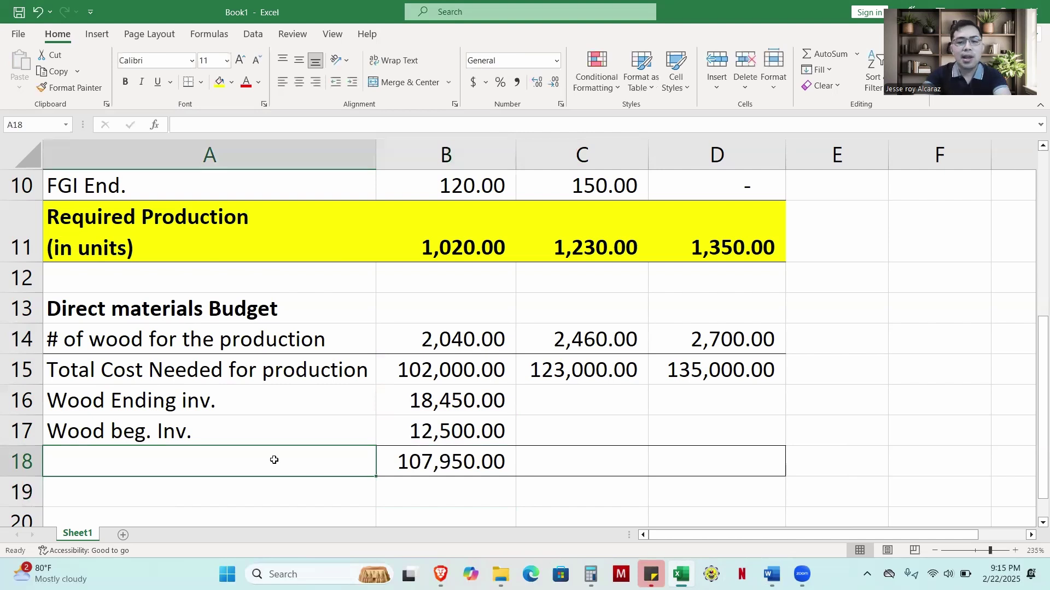
type("Requirede")
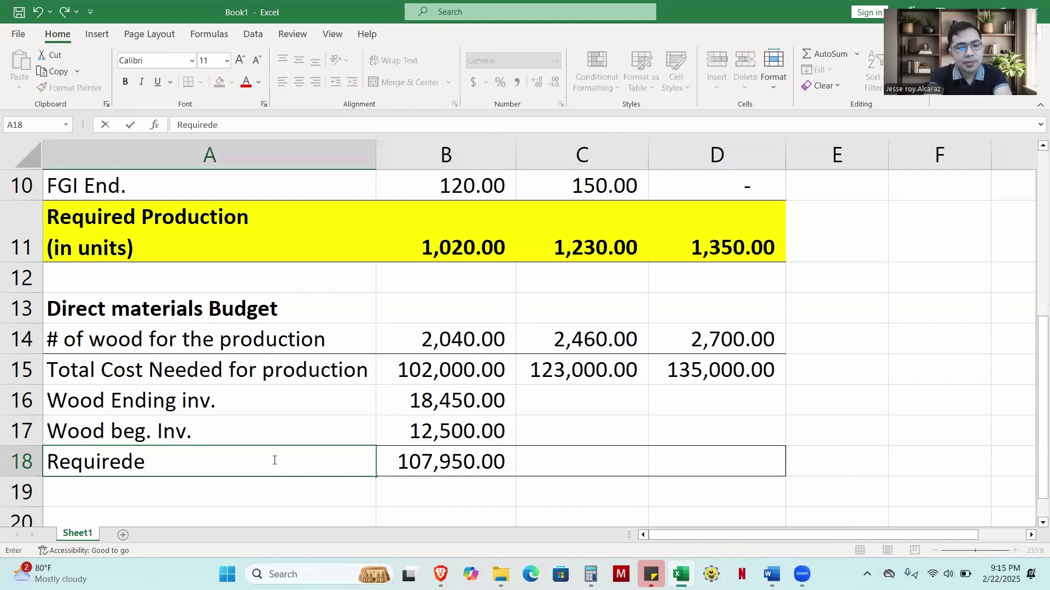
key("BackSpace")
key("BackSpace")
key("BackSpace")
key("BackSpace")
key("BackSpace")
key("BackSpace")
key("BackSpace")
key("BackSpace")
key("BackSpace")
type("Wood")
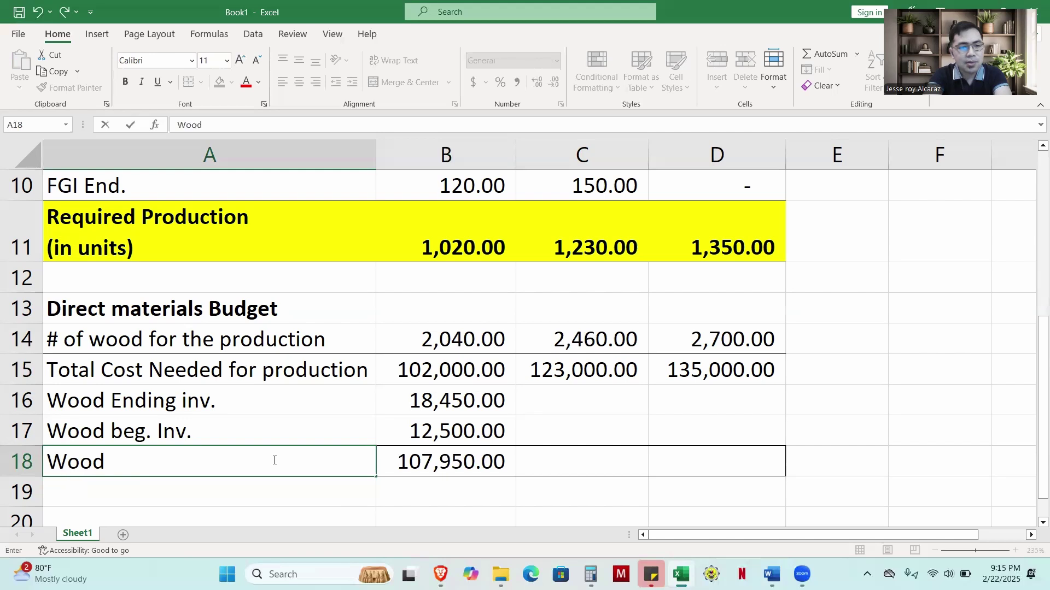
type(" to be purchased")
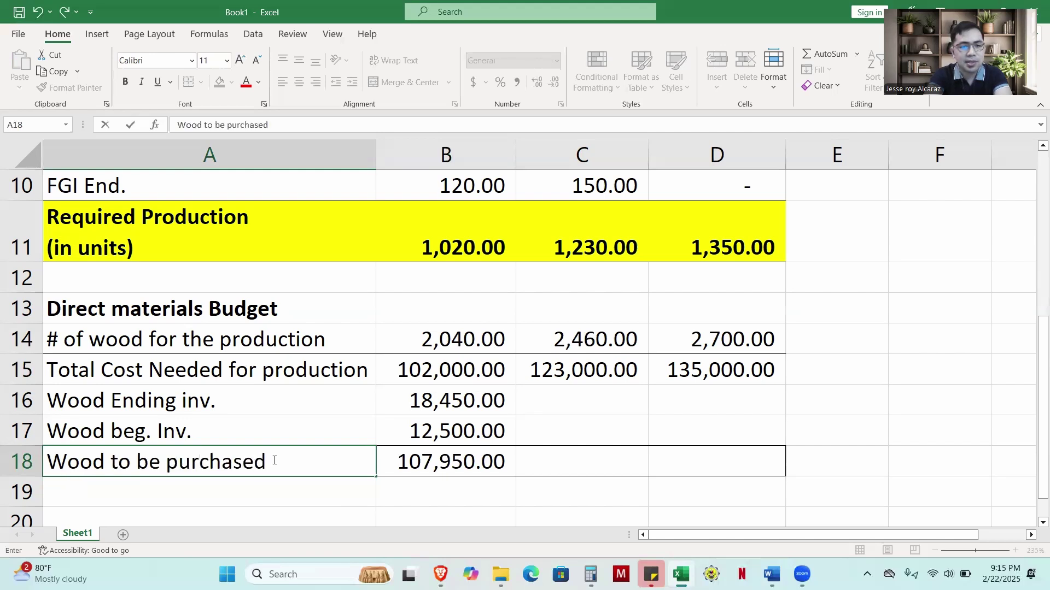
key("Return")
Format the wood purchases row A18:D18 with a yellow fill and bold text
left_click_drag(223, 461, 733, 445)
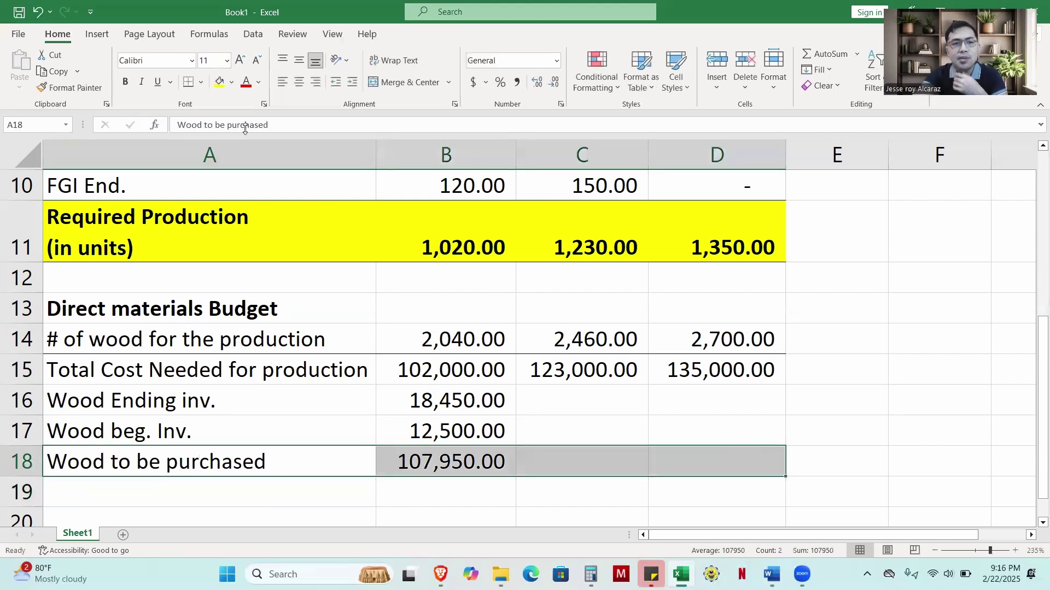
left_click(220, 85)
key("ctrl+b")
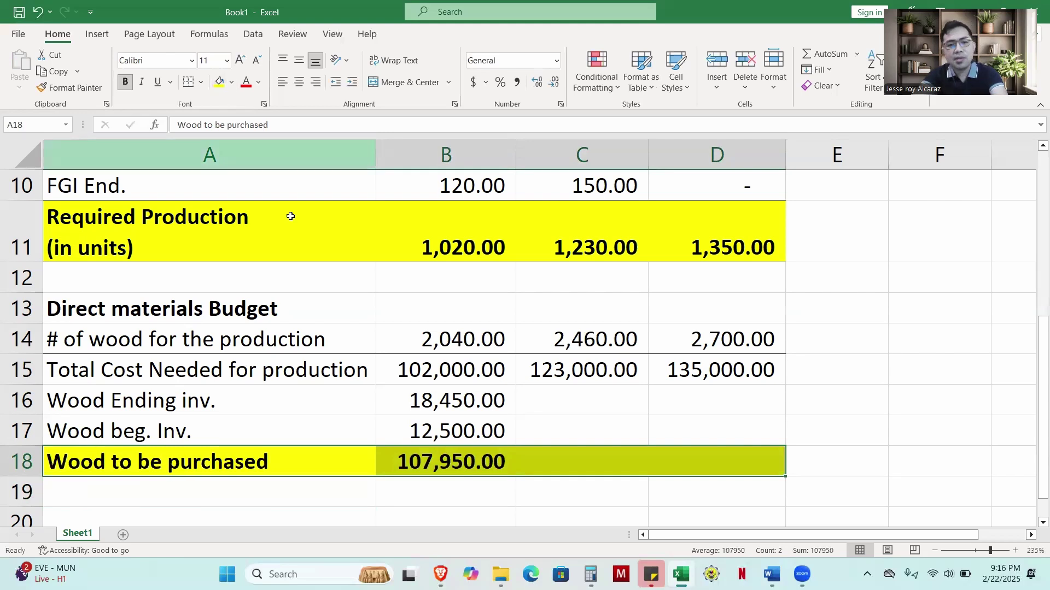
left_click(524, 372)
left_click(429, 473)
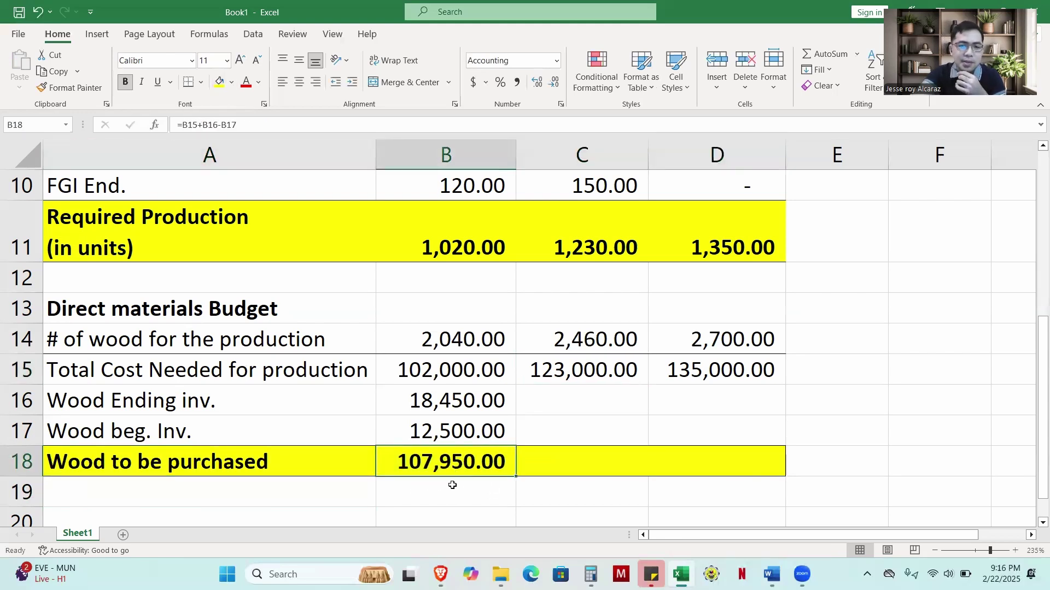
Convert April's wood purchase cost to number of wood pieces in B19 with =B18/50
scroll(459, 481, "down", 2)
scroll(440, 374, "up", 1)
left_click(443, 371)
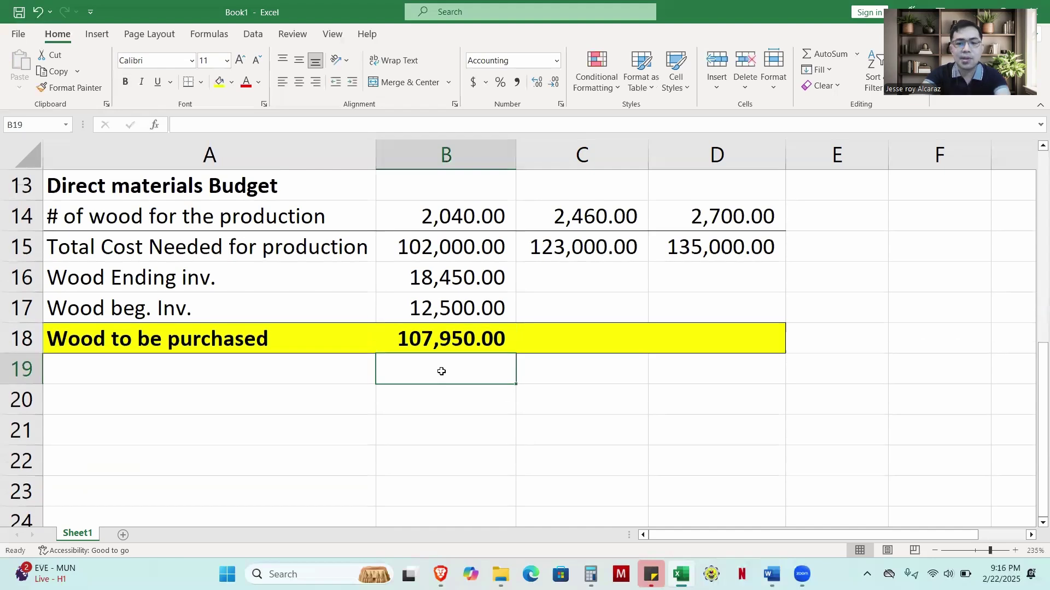
type("=")
left_click(443, 344)
type("/50")
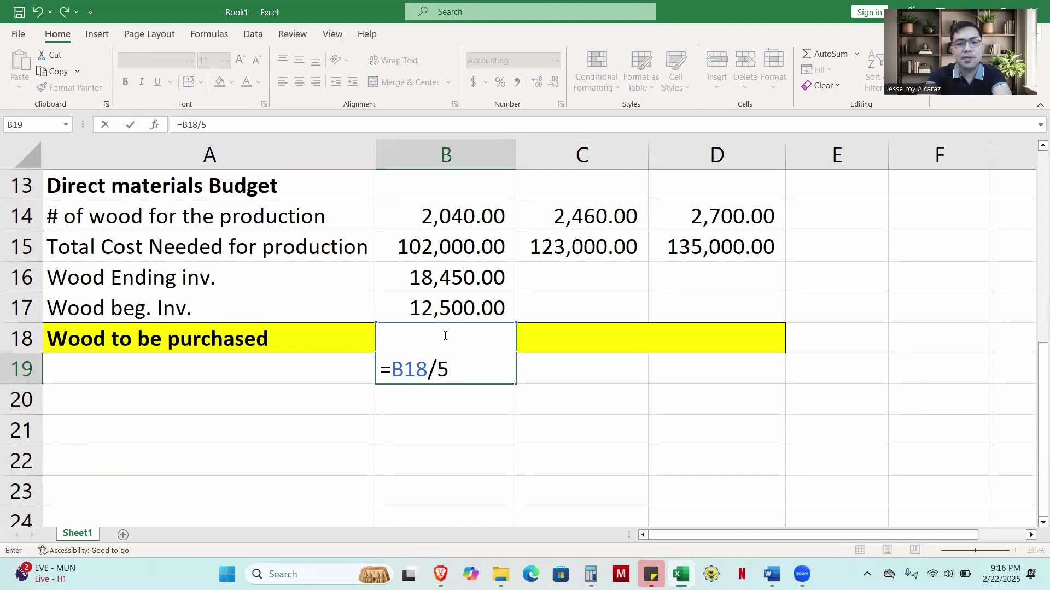
key("Return")
key("Up")
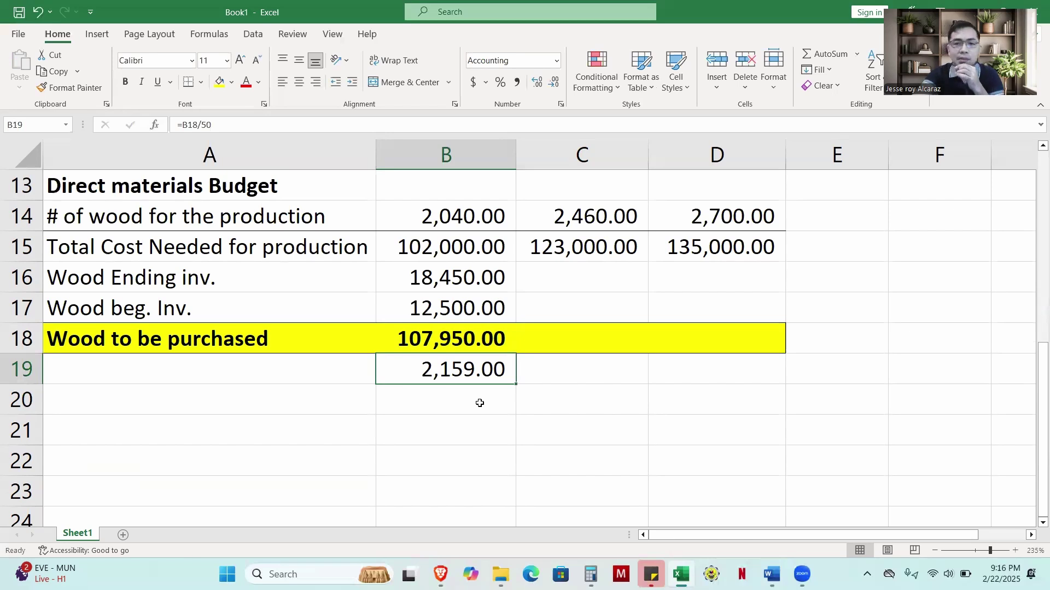
Copy April's wood ending inventory formula from B16 to C16 for May and check its reference
scroll(484, 404, "up", 1)
scroll(514, 431, "down", 1)
scroll(524, 431, "up", 1)
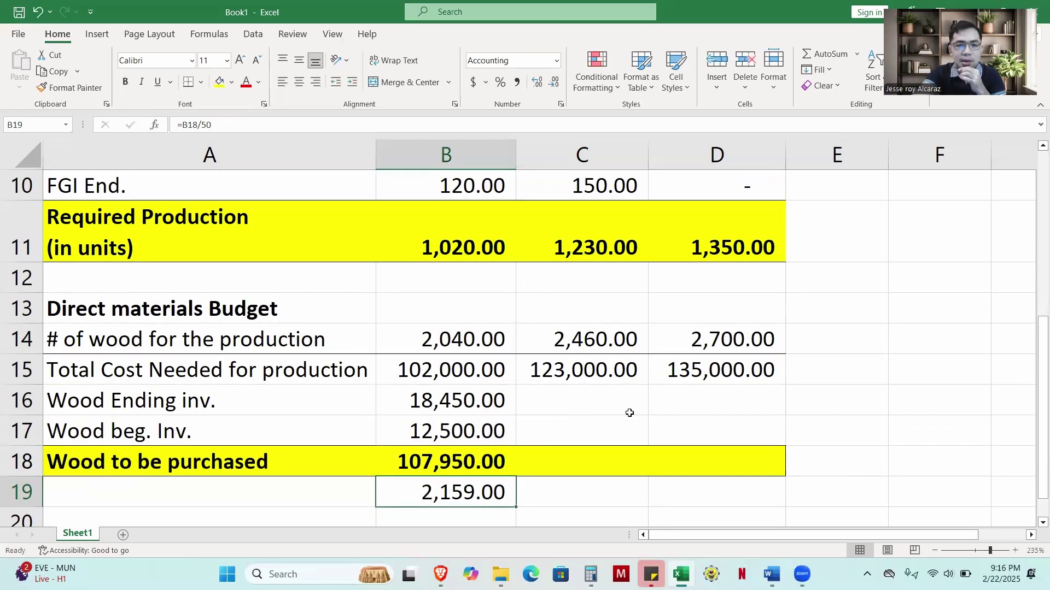
left_click(592, 405)
key("Left")
key("ctrl+c")
key("Right")
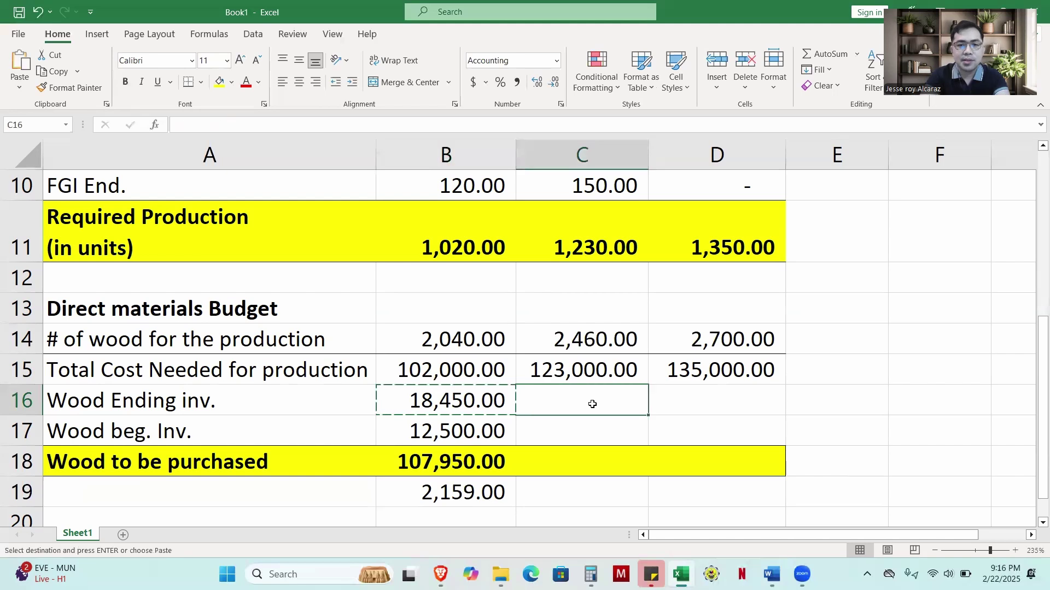
key("ctrl+v")
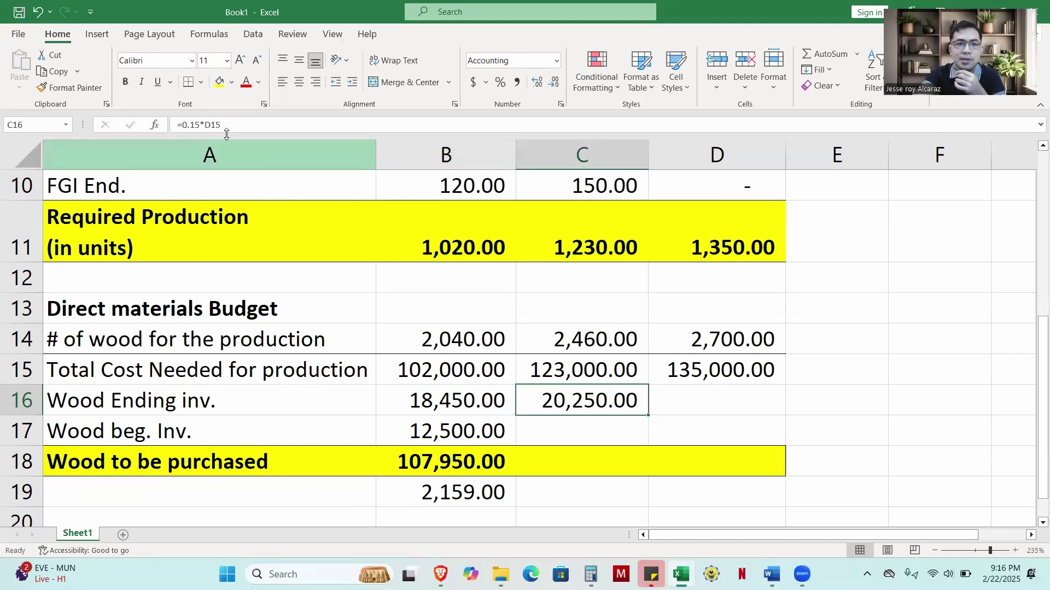
key("F2")
key("Escape")
Enter 0 as June's wood ending inventory in D16
left_click(708, 402)
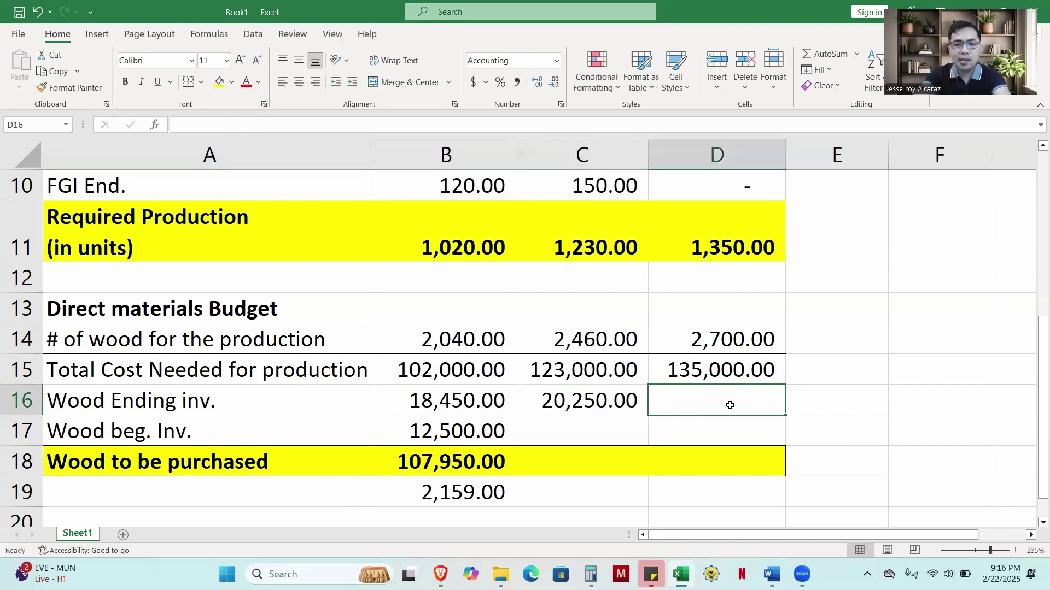
type("0")
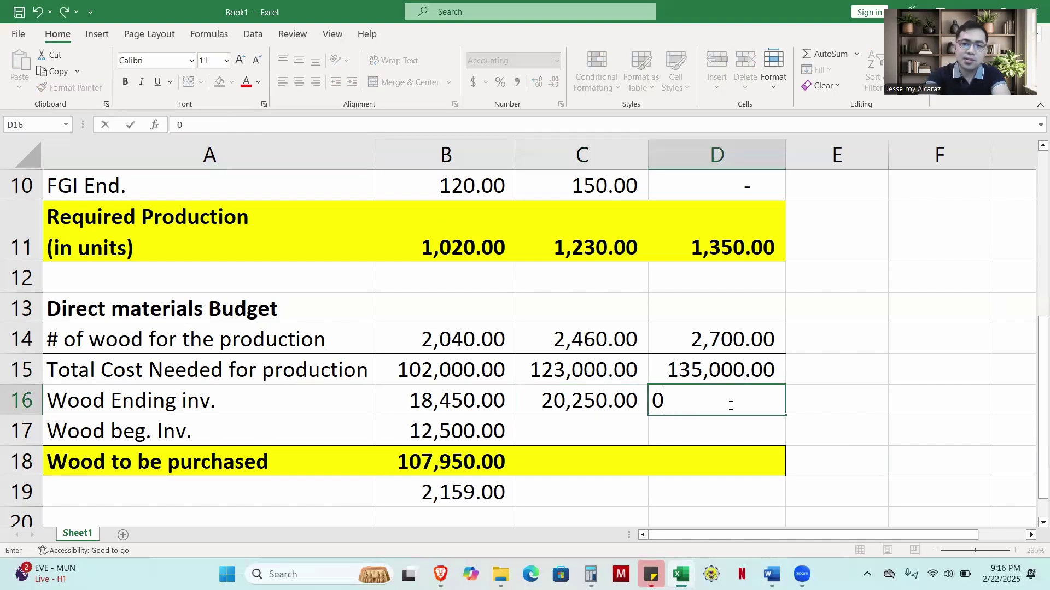
key("Return")
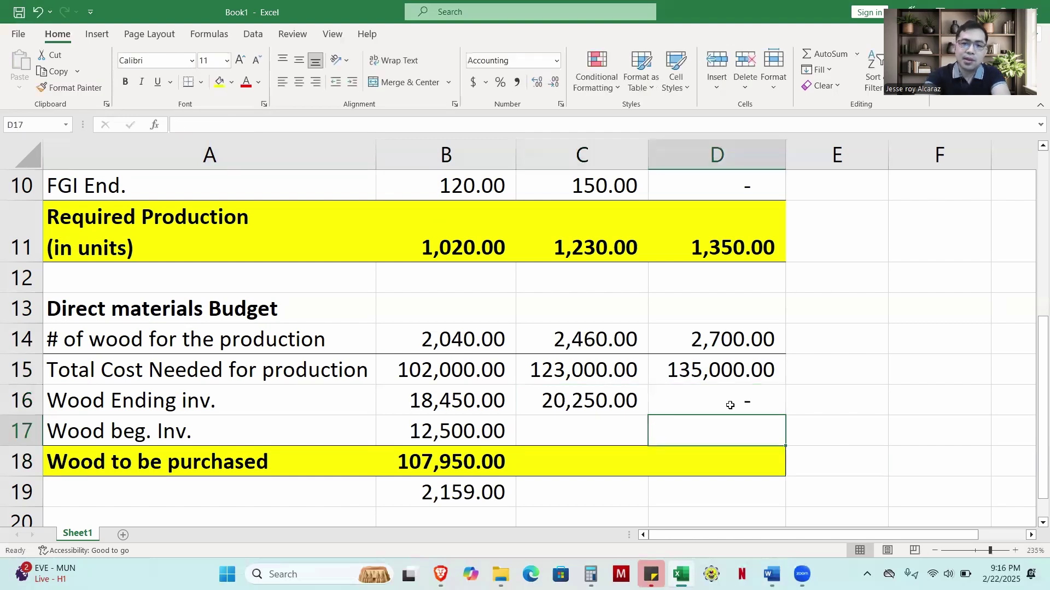
Link May's wood beginning inventory in C17 to April's ending inventory with =B16, and fill the formula across to D17
left_click(473, 434)
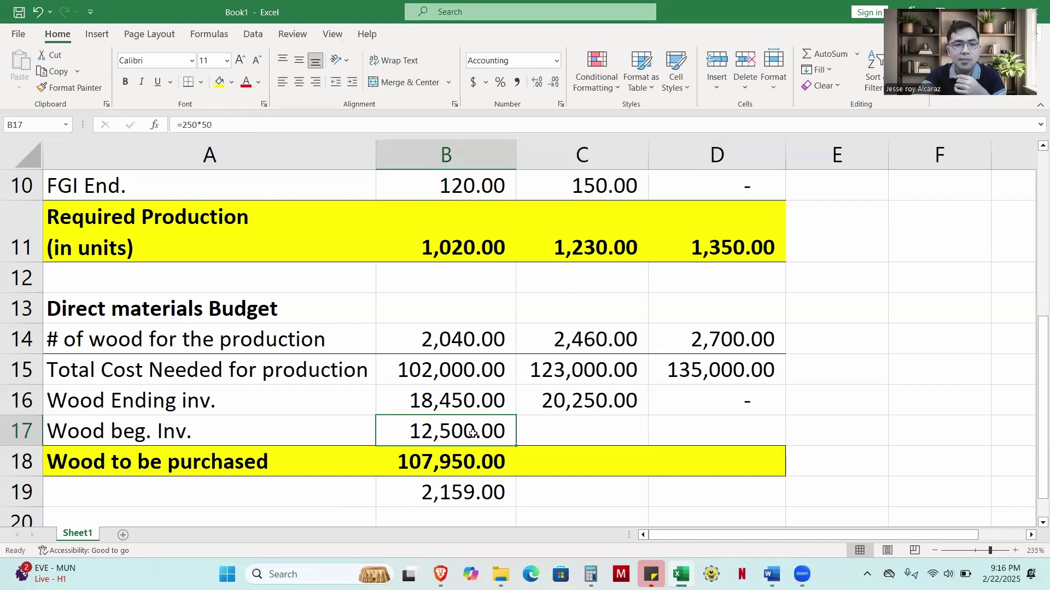
left_click(444, 409)
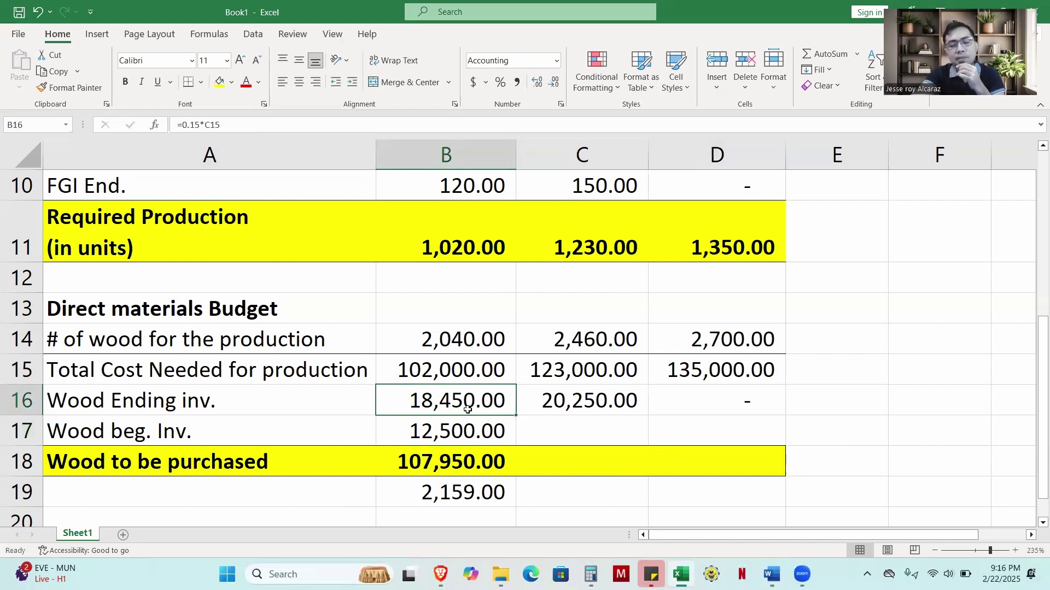
left_click(569, 432)
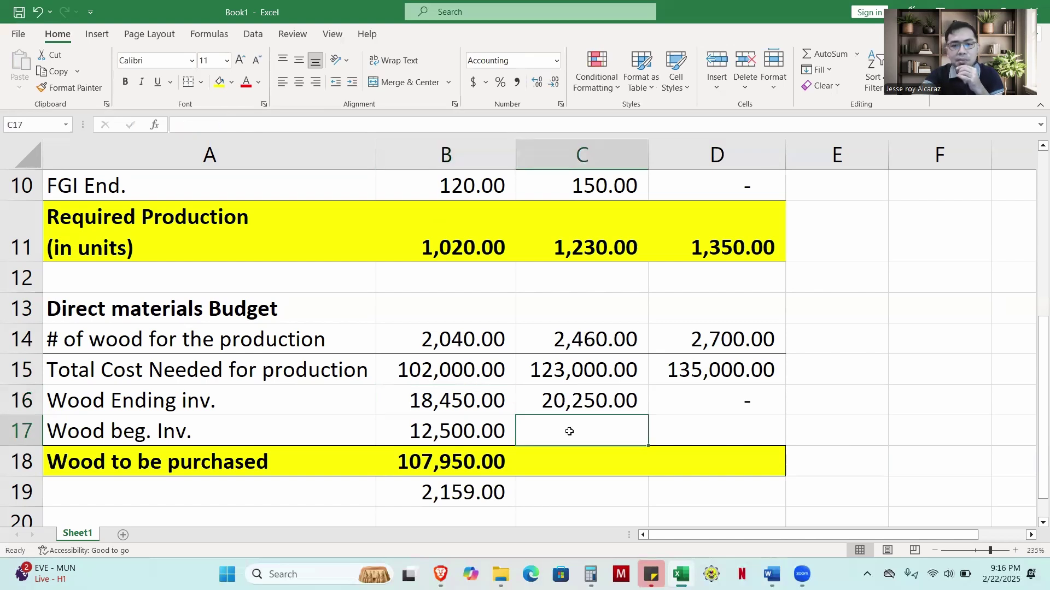
type("=")
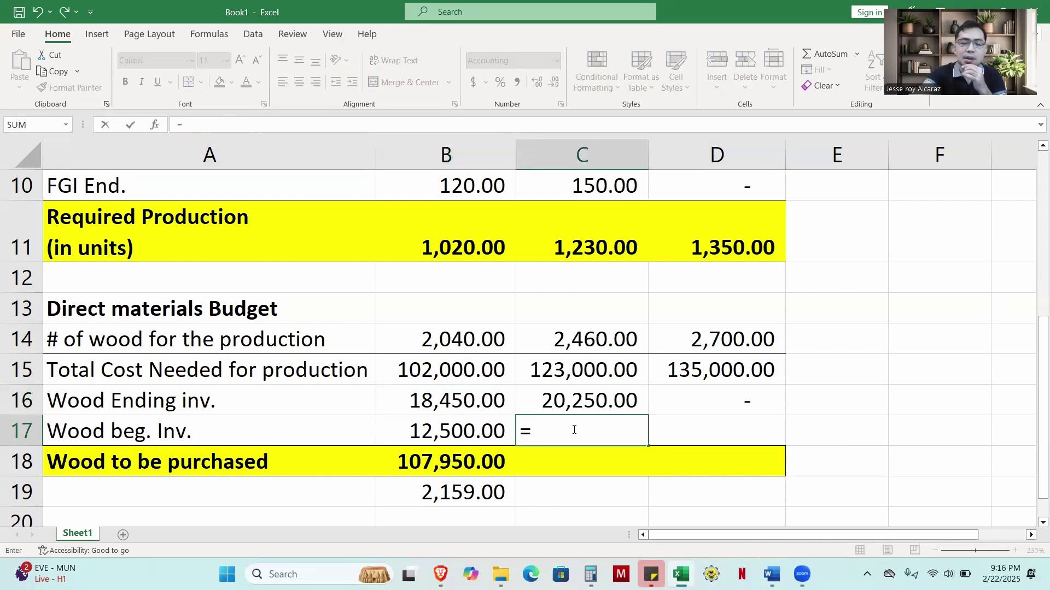
left_click(459, 407)
key("Return")
key("Up")
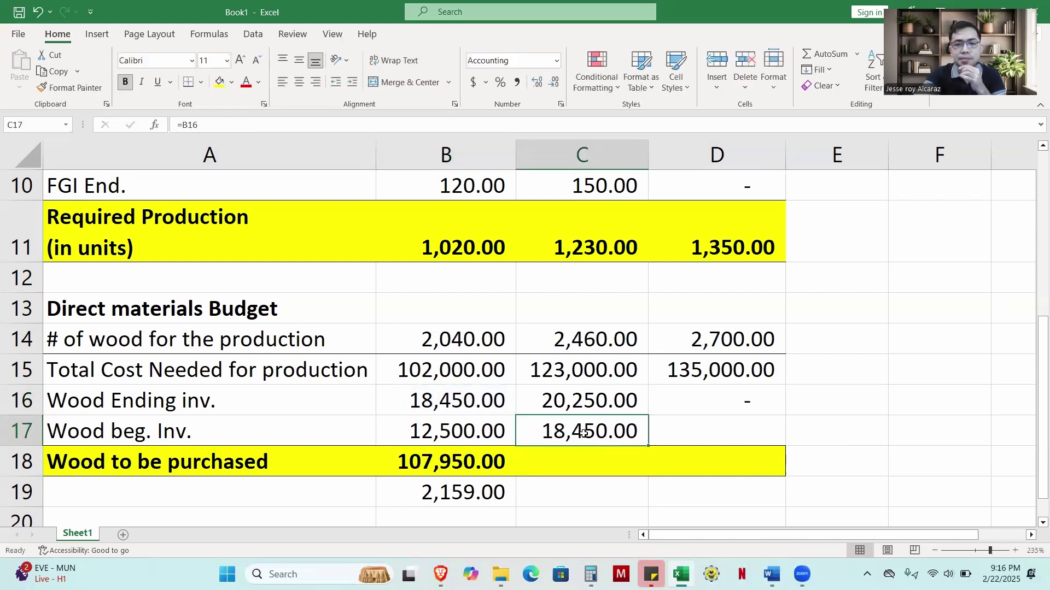
left_click_drag(649, 447, 759, 435)
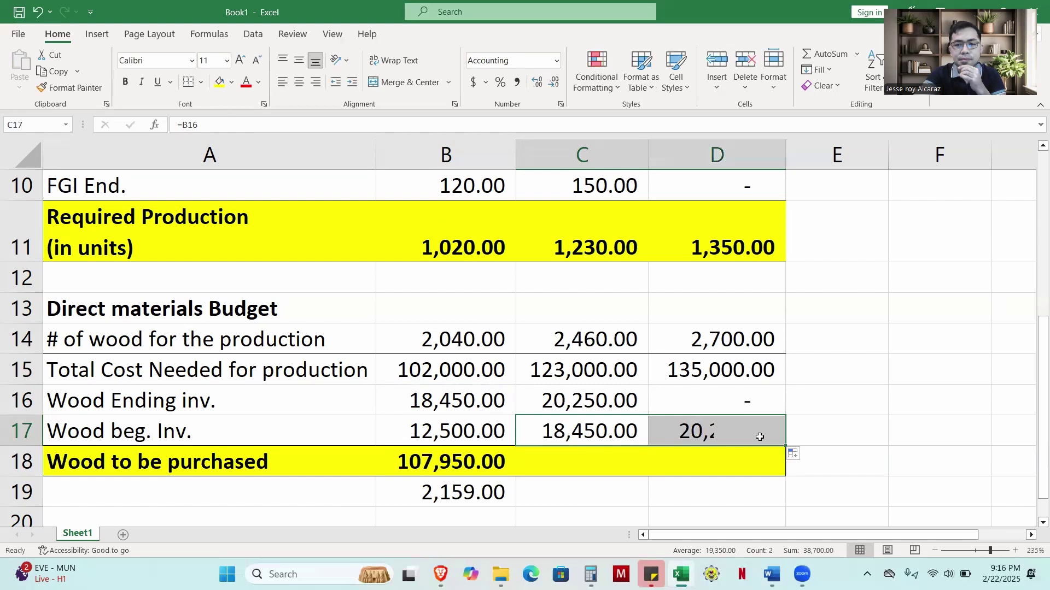
left_click(852, 383)
Fill the wood purchase cost and quantity formulas from B18:B19 across to column D for May and June
scroll(453, 474, "down", 1)
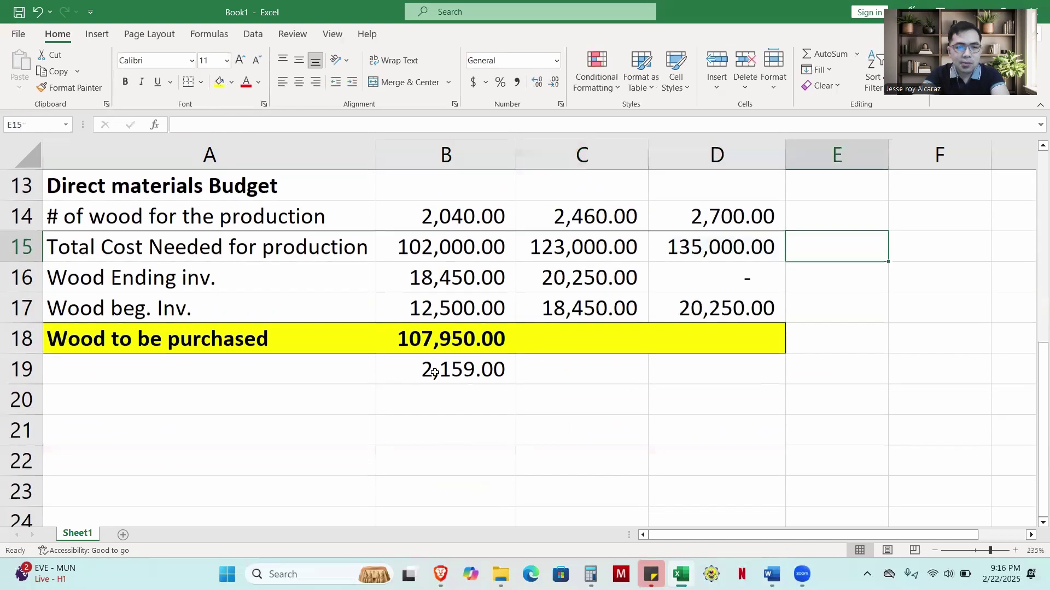
left_click_drag(434, 339, 721, 380)
left_click(602, 461)
scroll(590, 465, "up", 1)
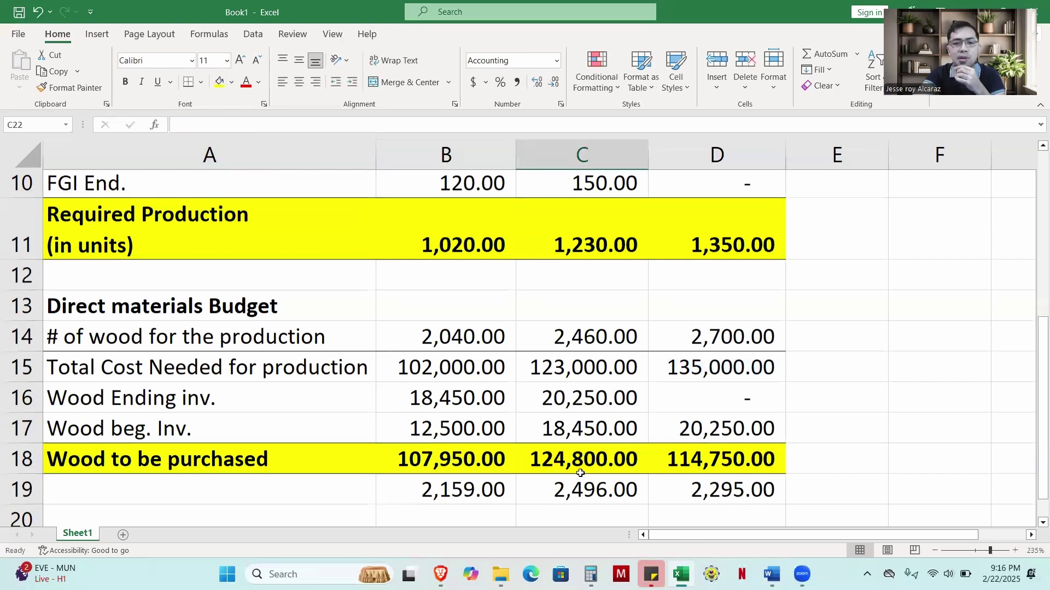
Label the row of wood purchase quantities in A19 as "Units"
scroll(585, 470, "up", 1)
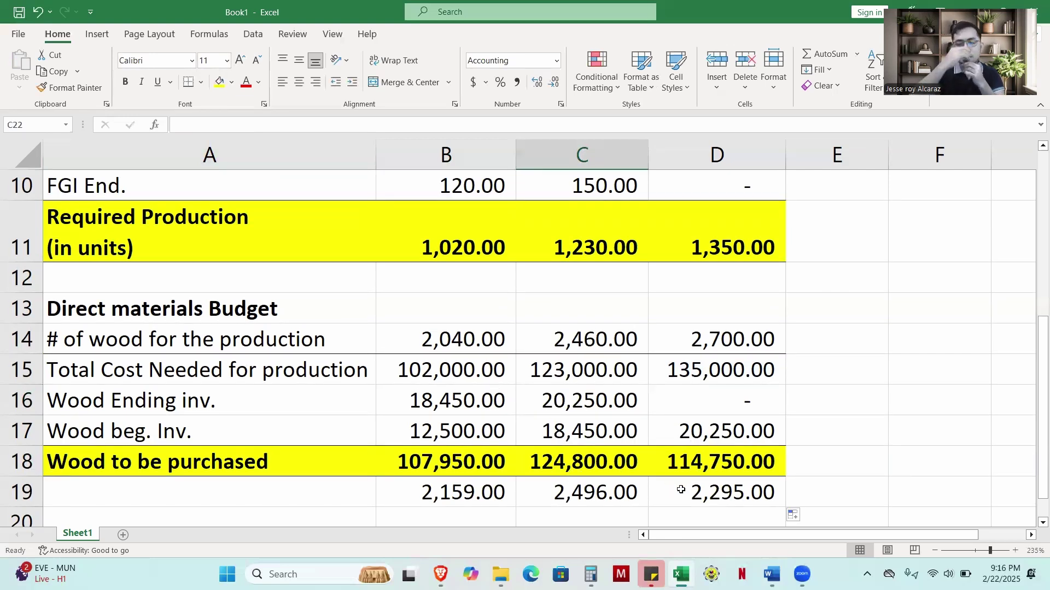
left_click(695, 466)
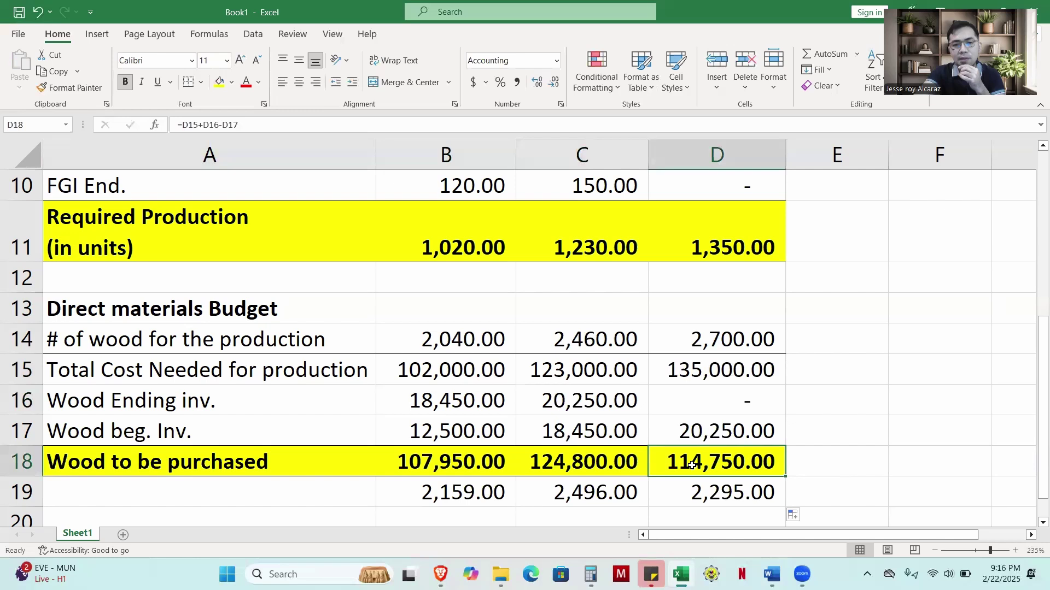
left_click(195, 495)
type("Units")
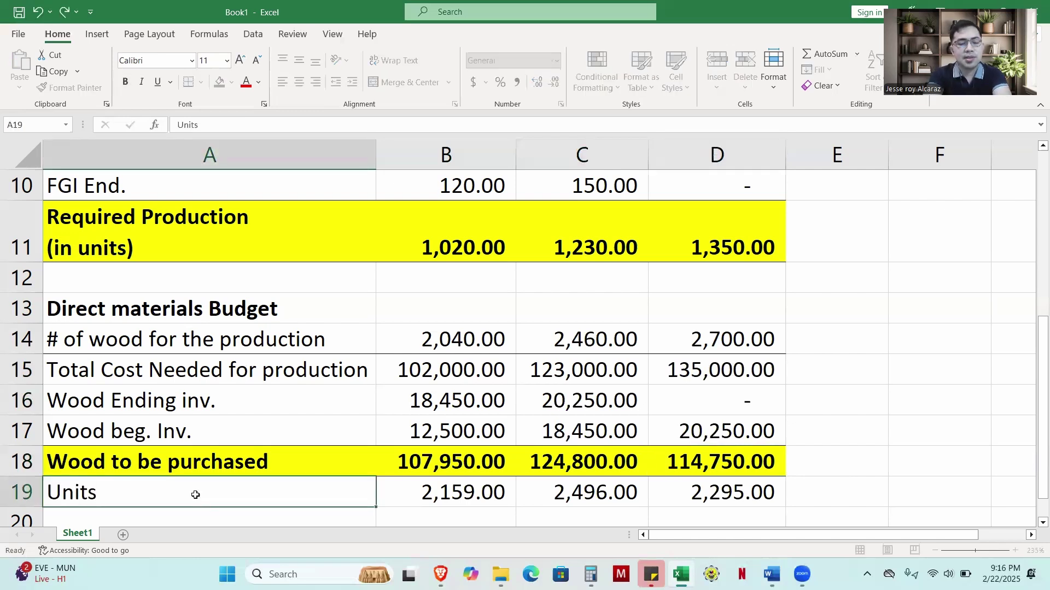
key("Return")
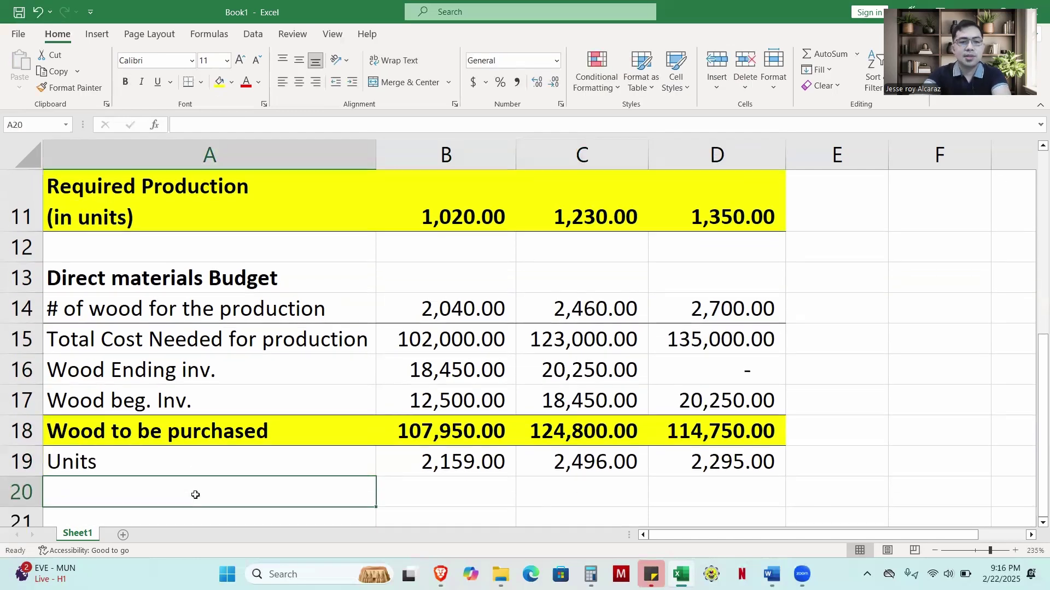
Review the direct materials budget in A13:D19, including the purchase units, and check the problem text in Word for the next budget
left_click(462, 472)
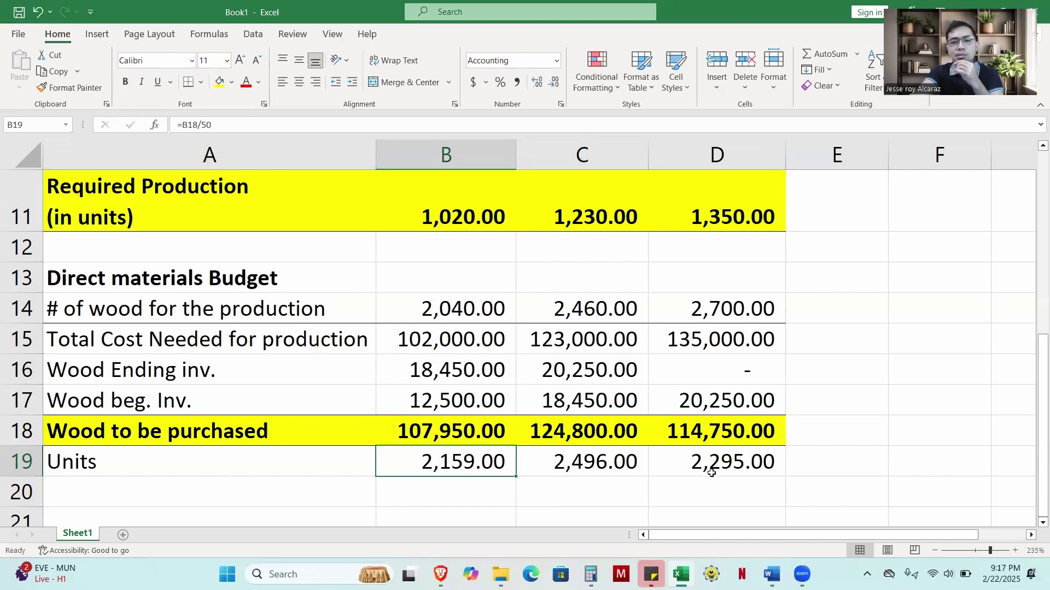
left_click(546, 483)
left_click_drag(105, 279, 219, 464)
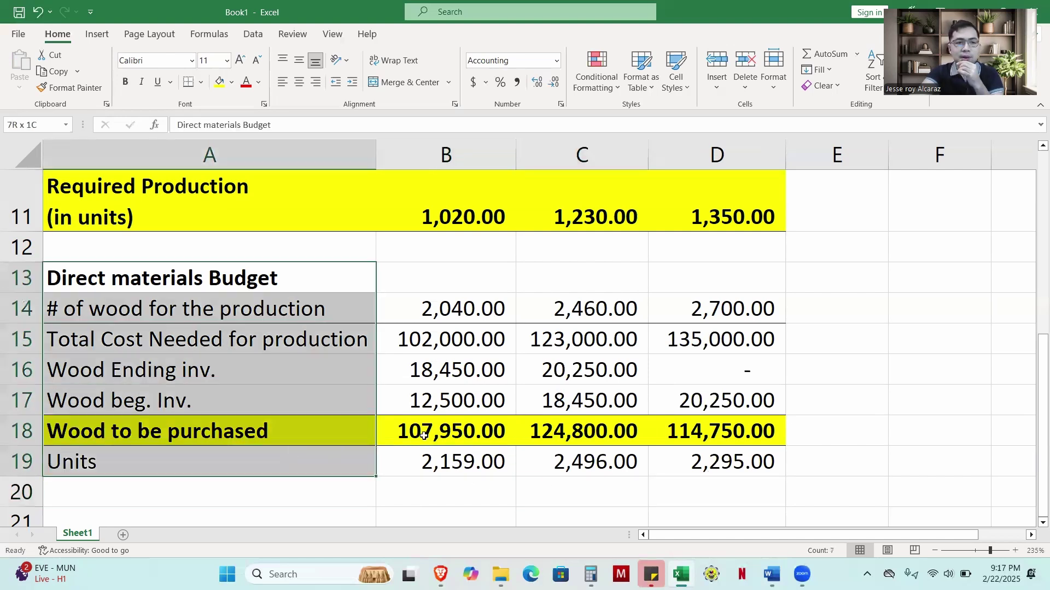
left_click(663, 452, "shift")
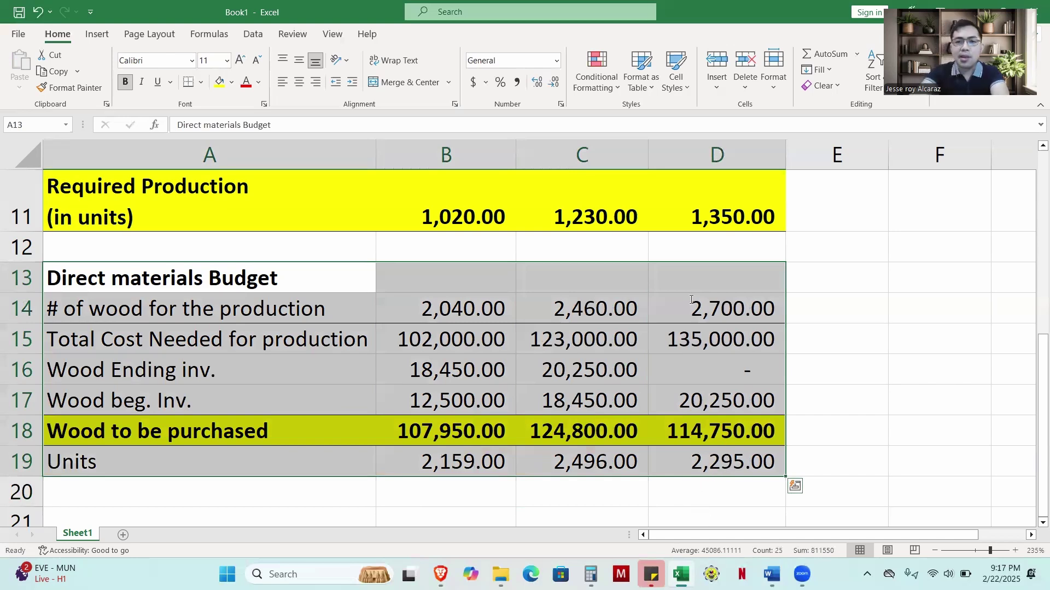
key("alt+Tab")
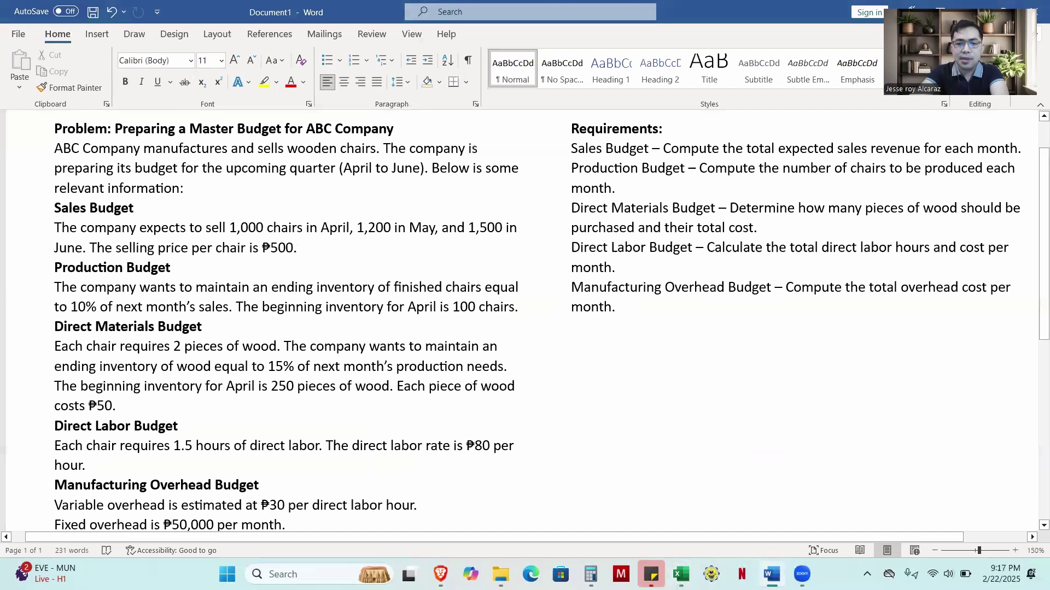
key("alt+Tab")
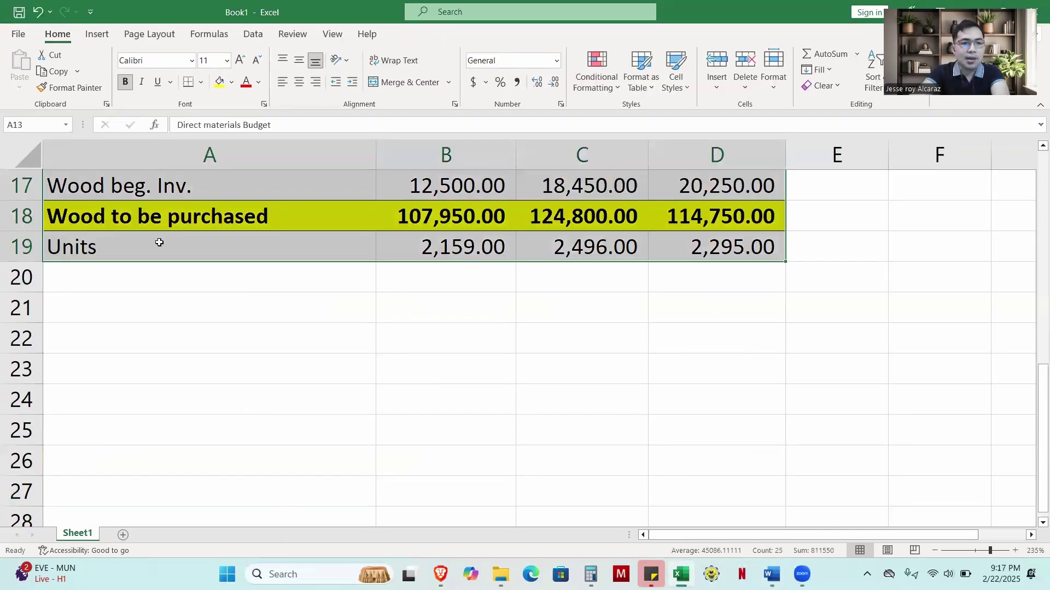
Enter the section title "Direct Labor Budget" in A21, below the direct materials budget
scroll(158, 263, "down", 1)
scroll(154, 312, "up", 1)
left_click(155, 312)
type("Direct Labo")
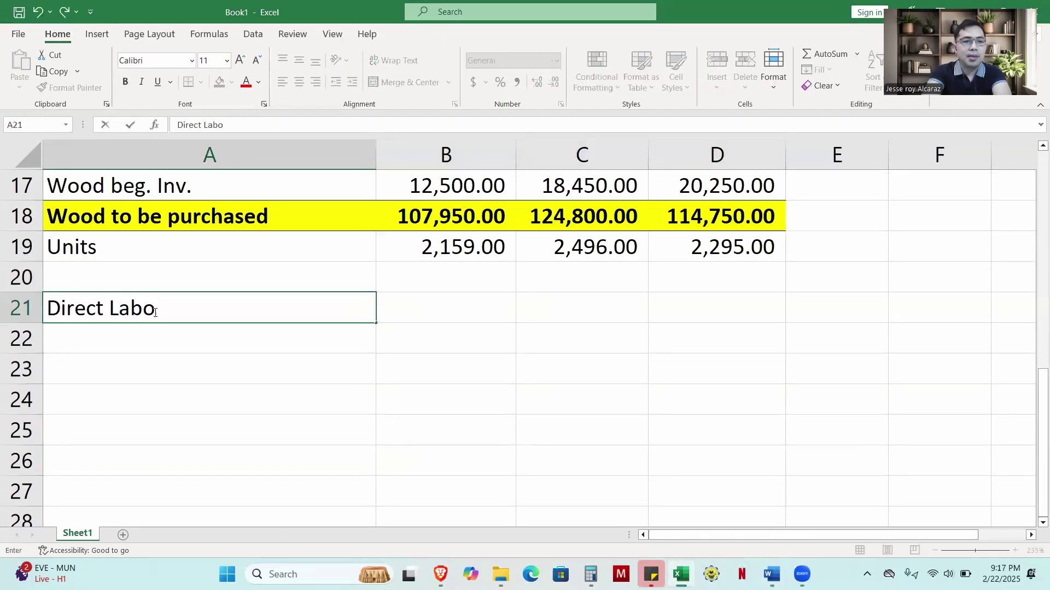
type("r Budget")
key("Return")
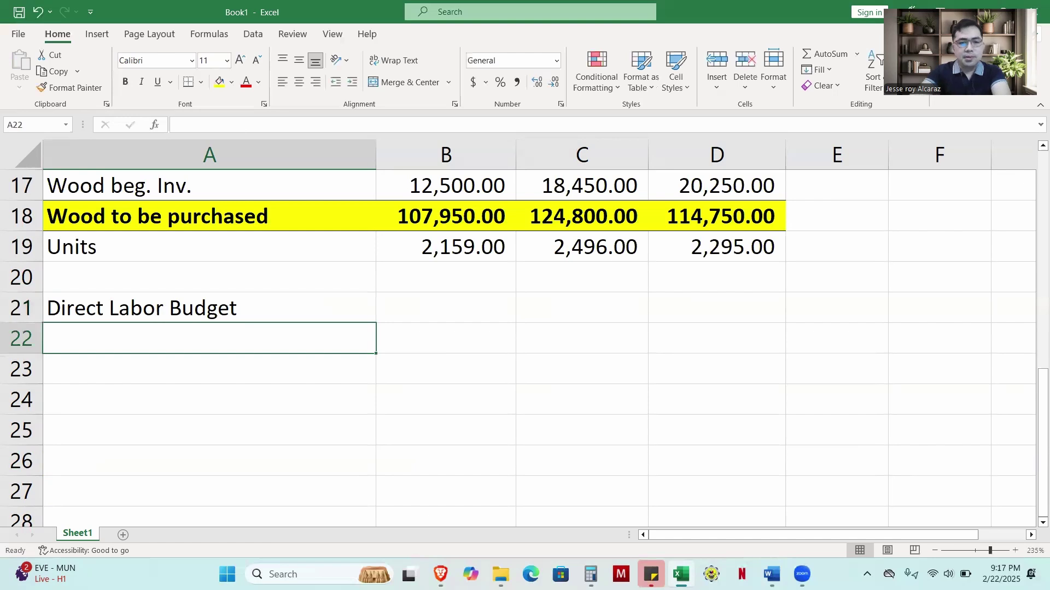
Look up the direct labor hours per chair and the hourly labor rate in the Word problem, and return to the Excel workbook
mouse_move(771, 574)
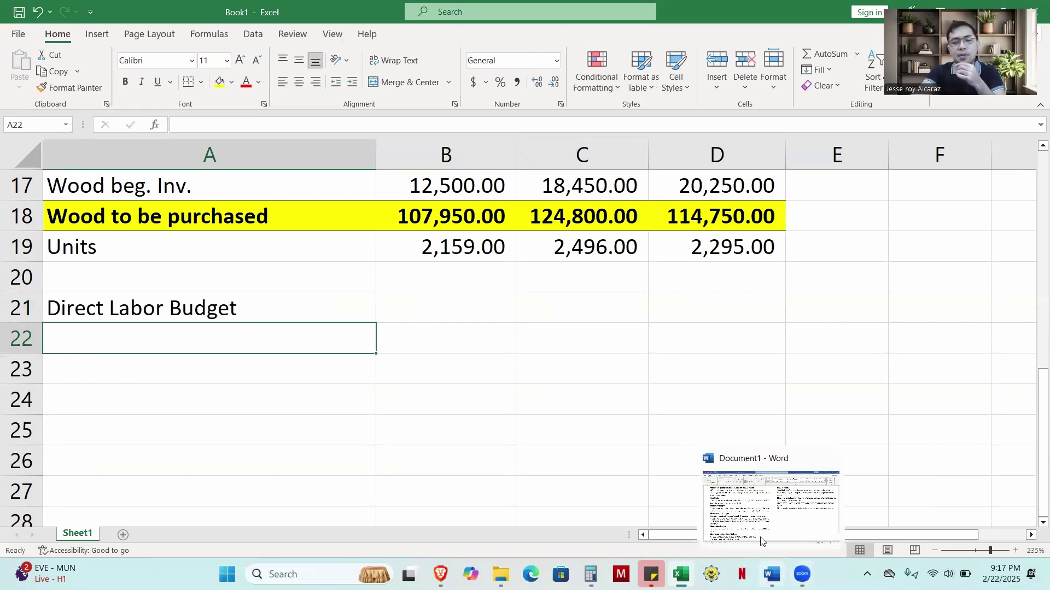
key("alt+Tab")
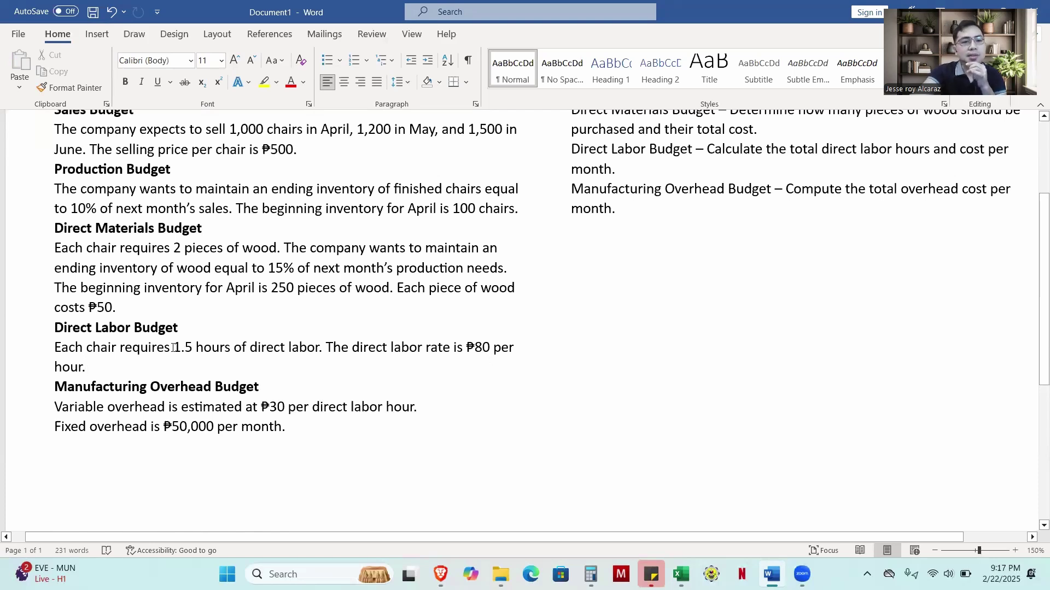
left_click_drag(177, 347, 241, 353)
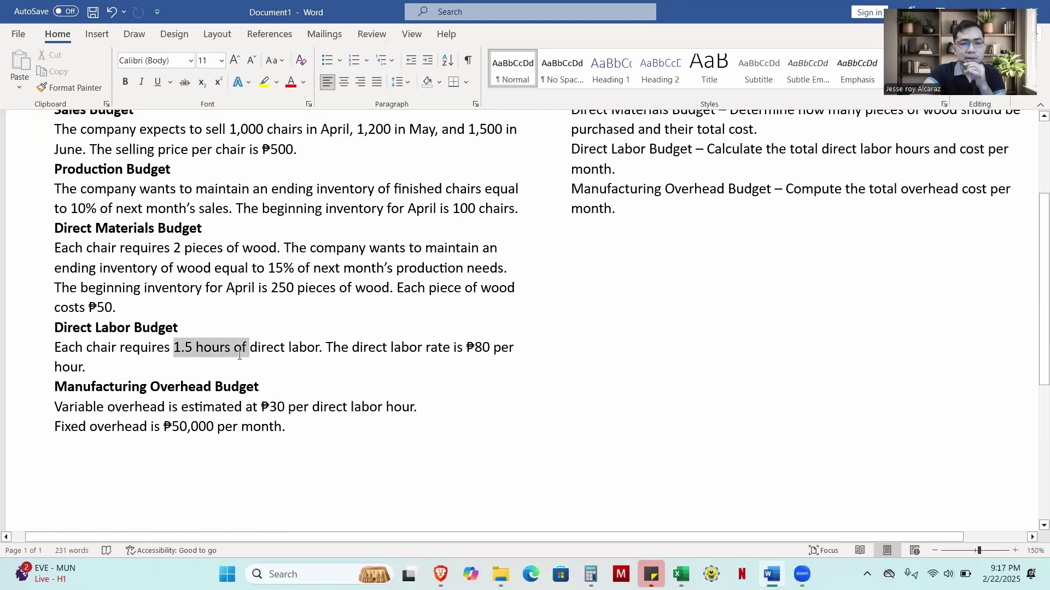
left_click(336, 386)
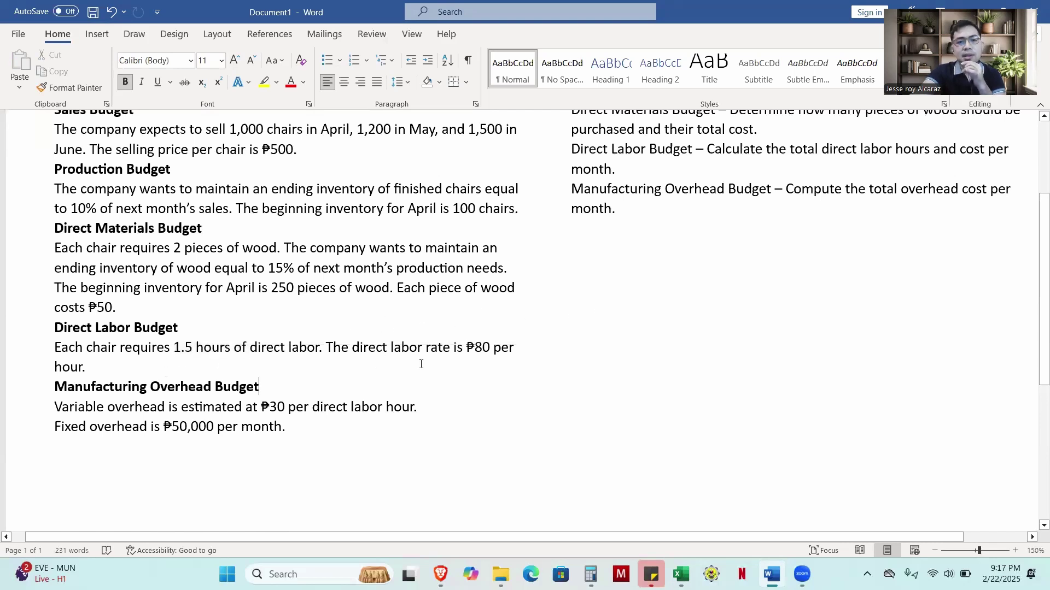
left_click_drag(476, 351, 518, 350)
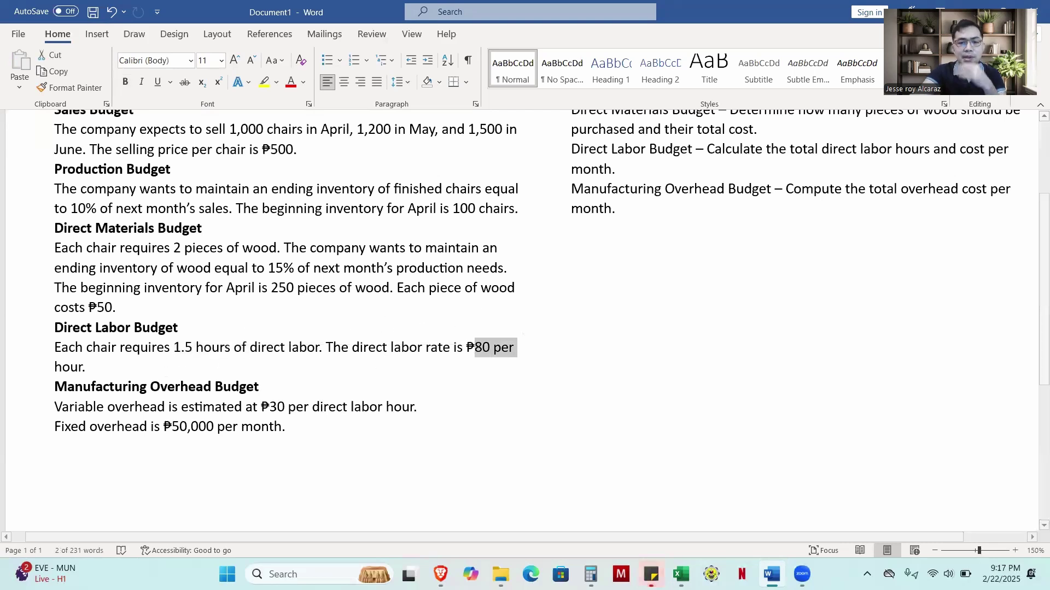
left_click(681, 574)
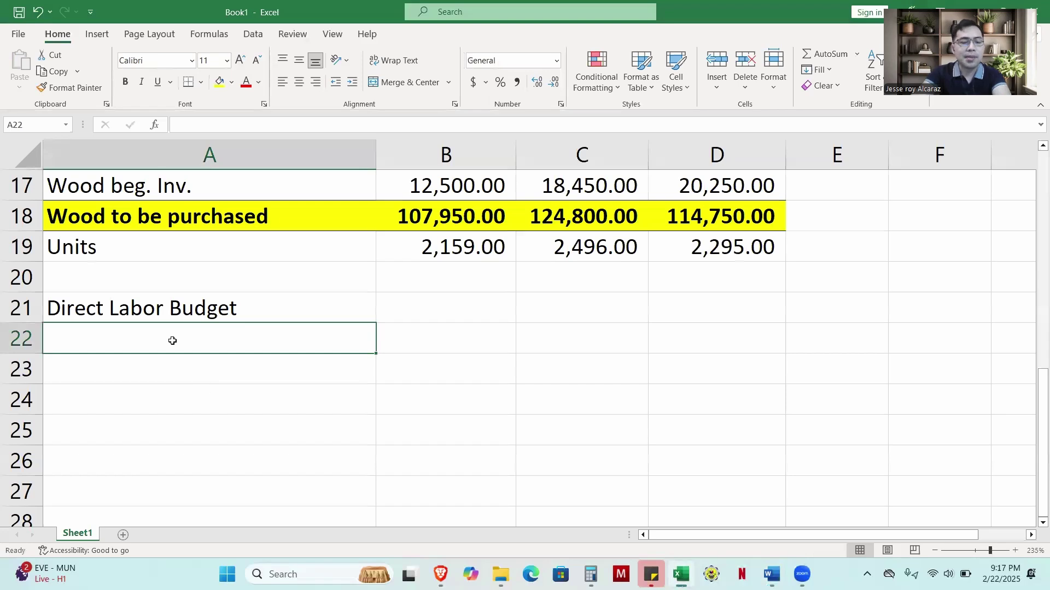
Label A22 as "Required Direct Labor (in hours)" under the direct labor title
left_click(231, 394)
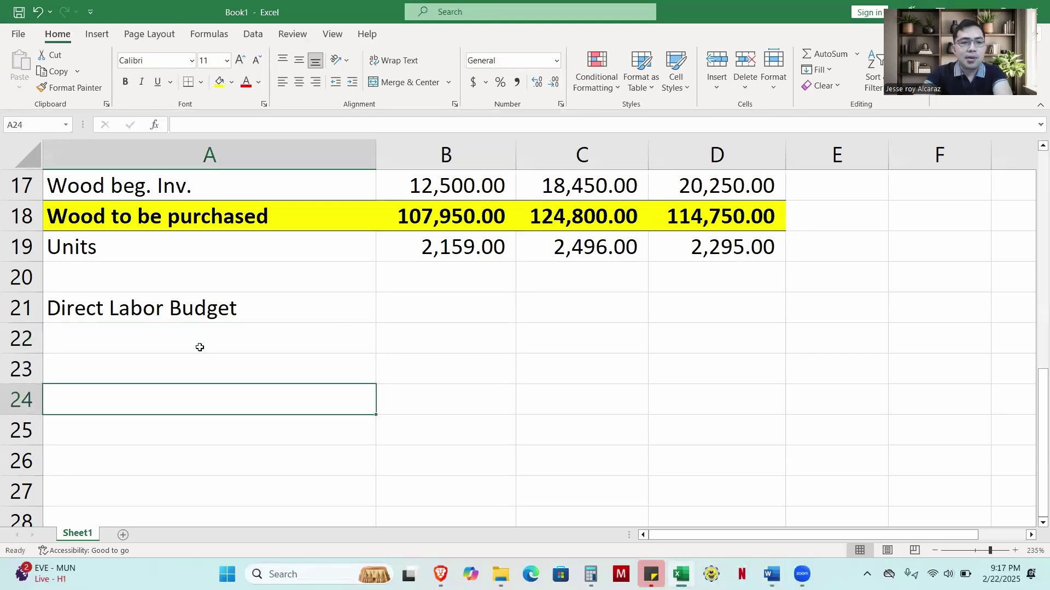
left_click(187, 337)
type("REq")
key("BackSpace")
key("BackSpace")
type("eq")
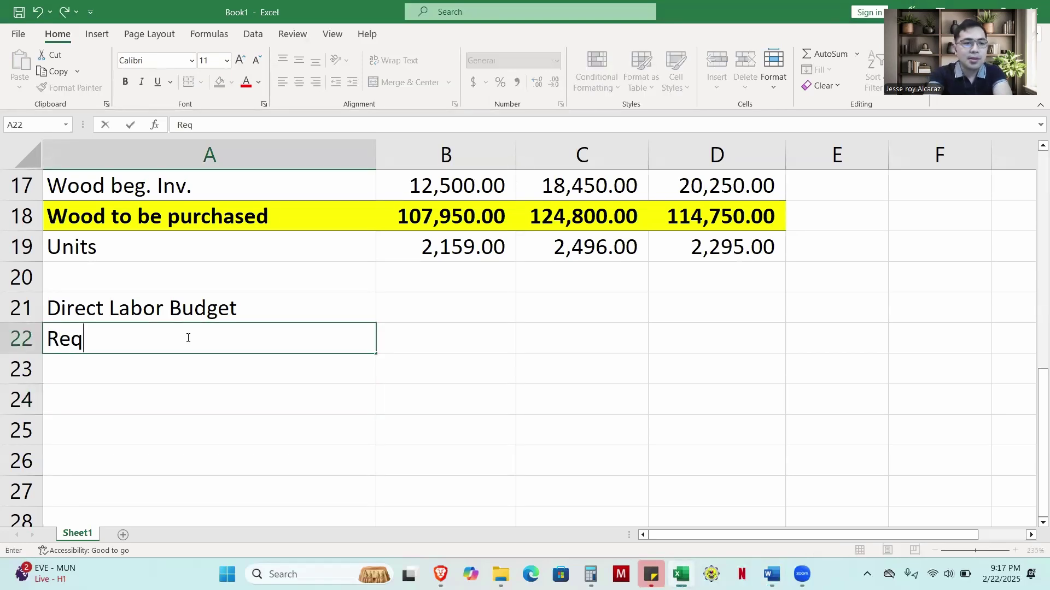
type("uired DIre")
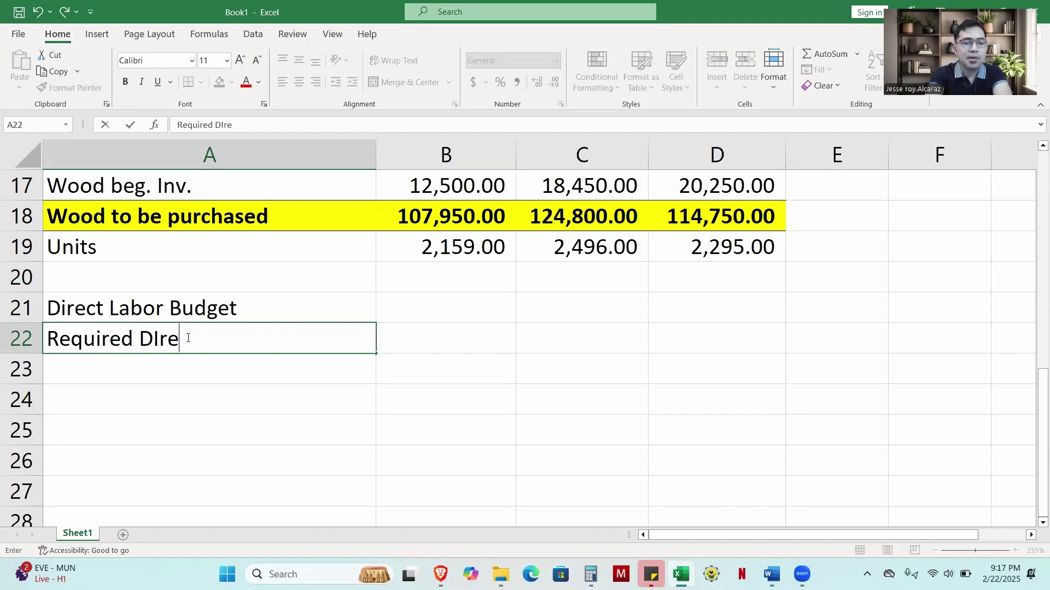
key("BackSpace")
key("BackSpace")
key("BackSpace")
type("irect Labor (in")
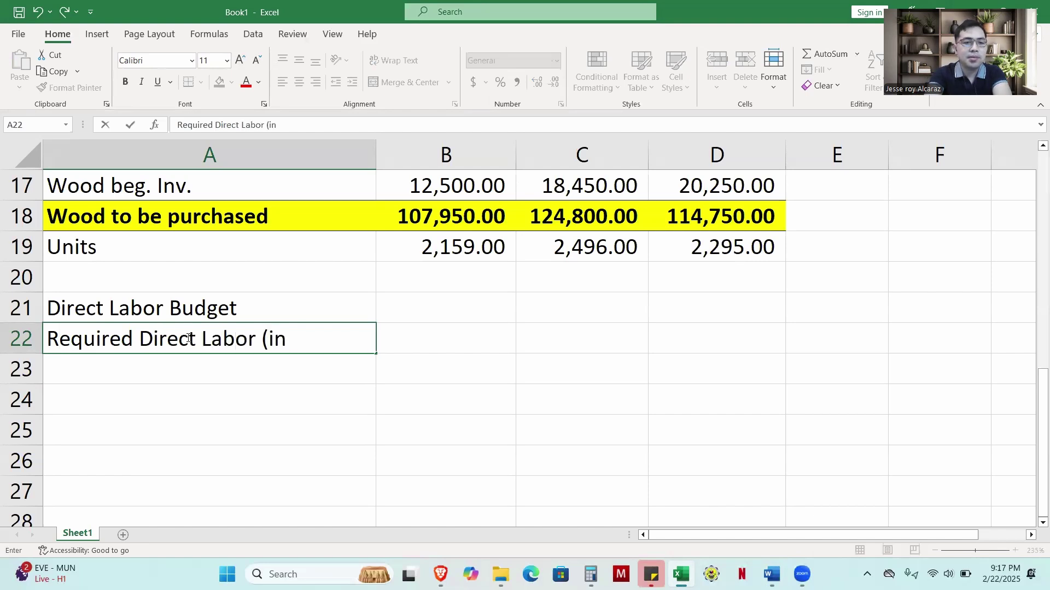
type(" hours)")
key("Tab")
Calculate April's required direct labor hours in B22 by multiplying April's required production by 1.50 with =B11*1.50
type("=")
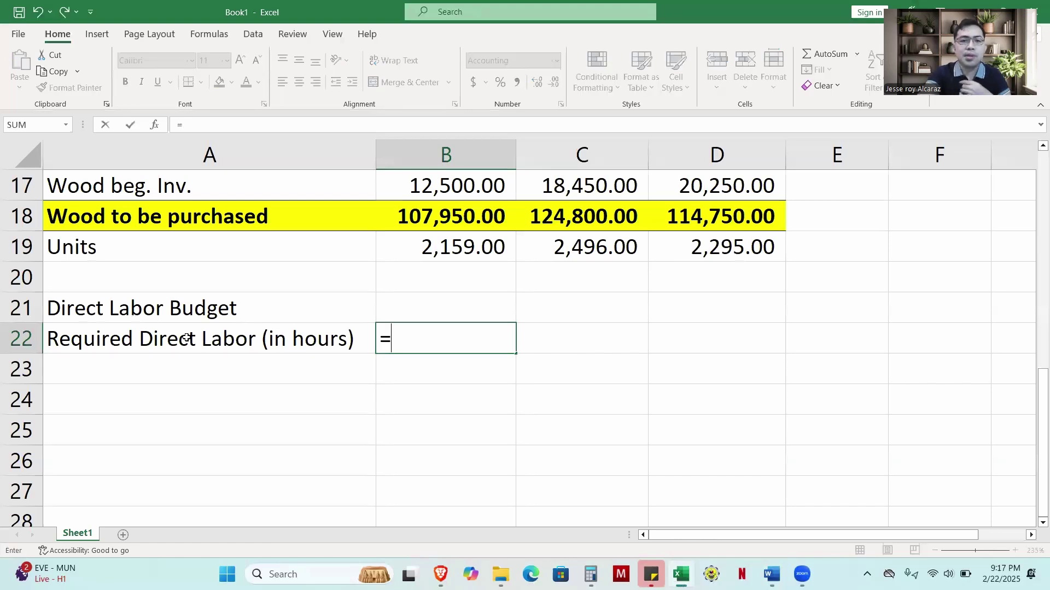
scroll(454, 415, "up", 3)
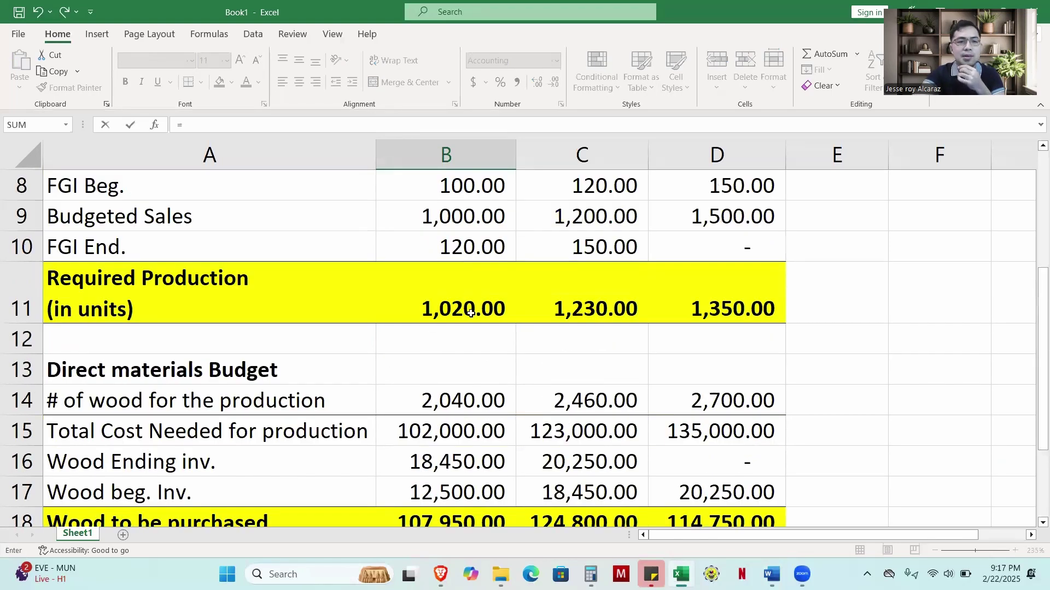
left_click(442, 310)
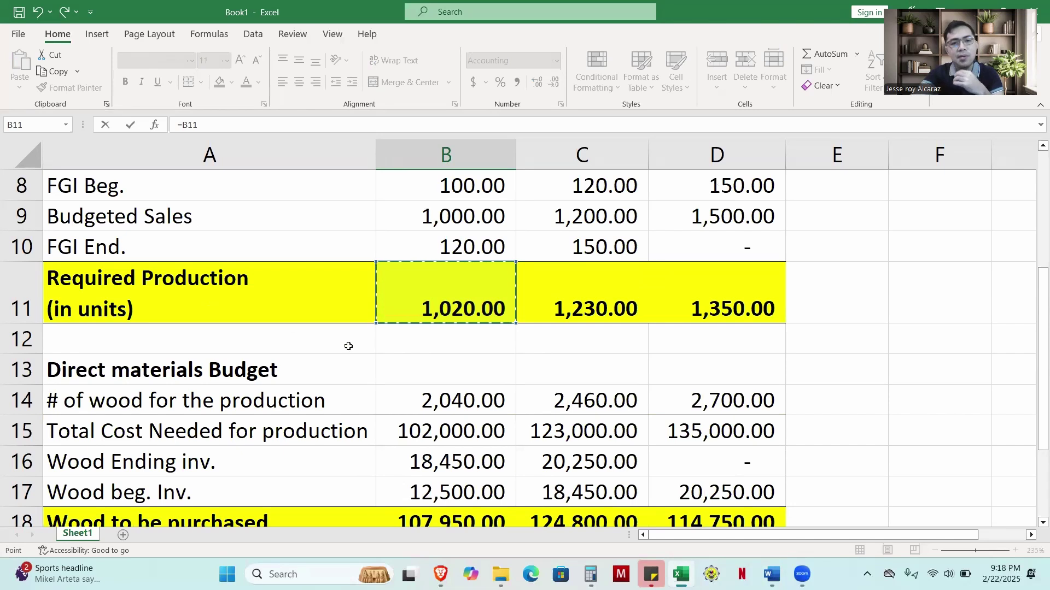
scroll(481, 268, "down", 1)
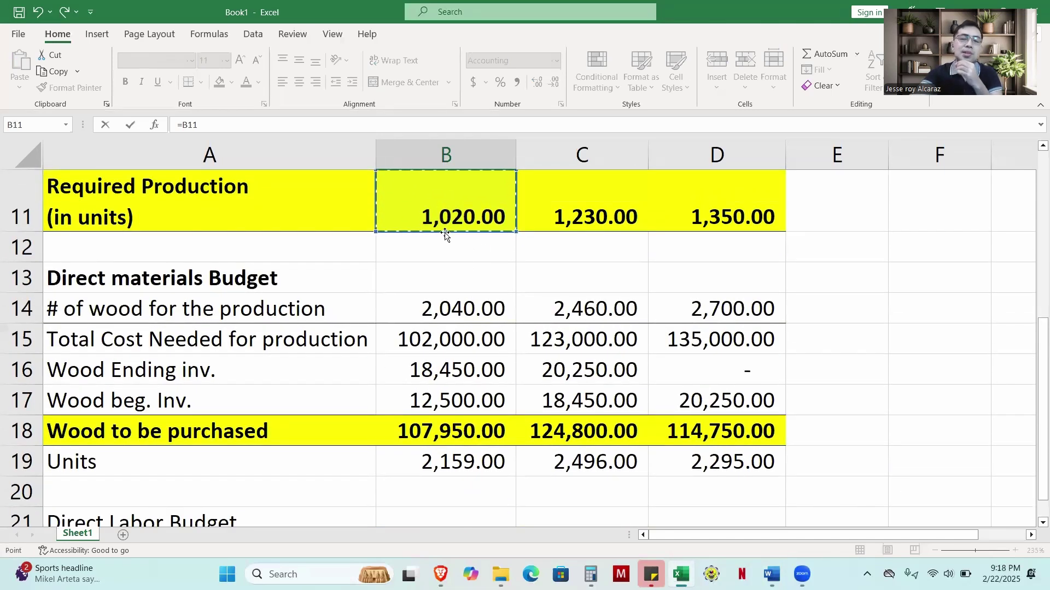
scroll(457, 330, "down", 2)
type("*1.50")
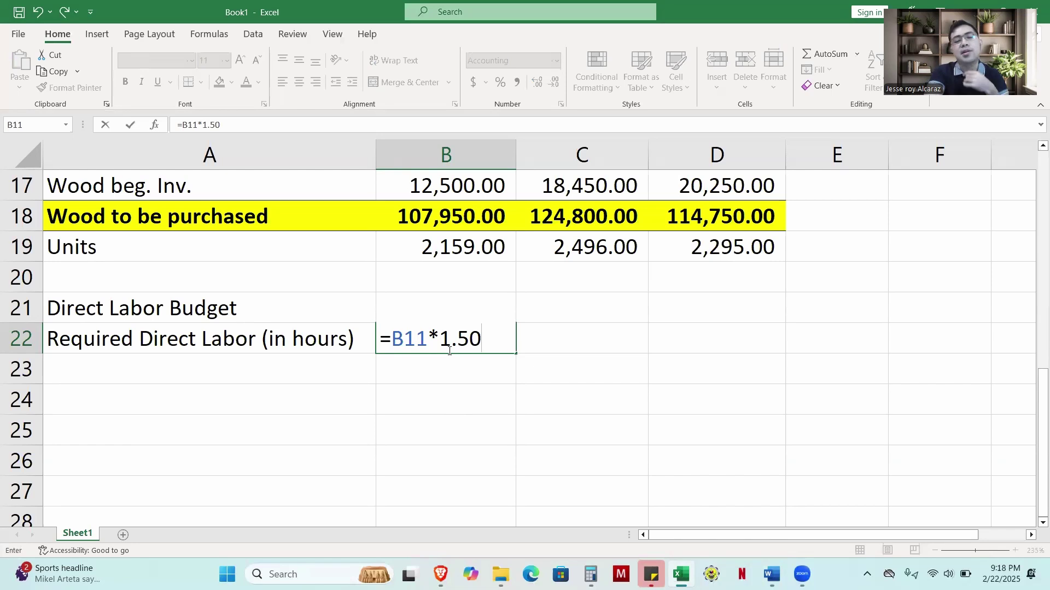
key("Return")
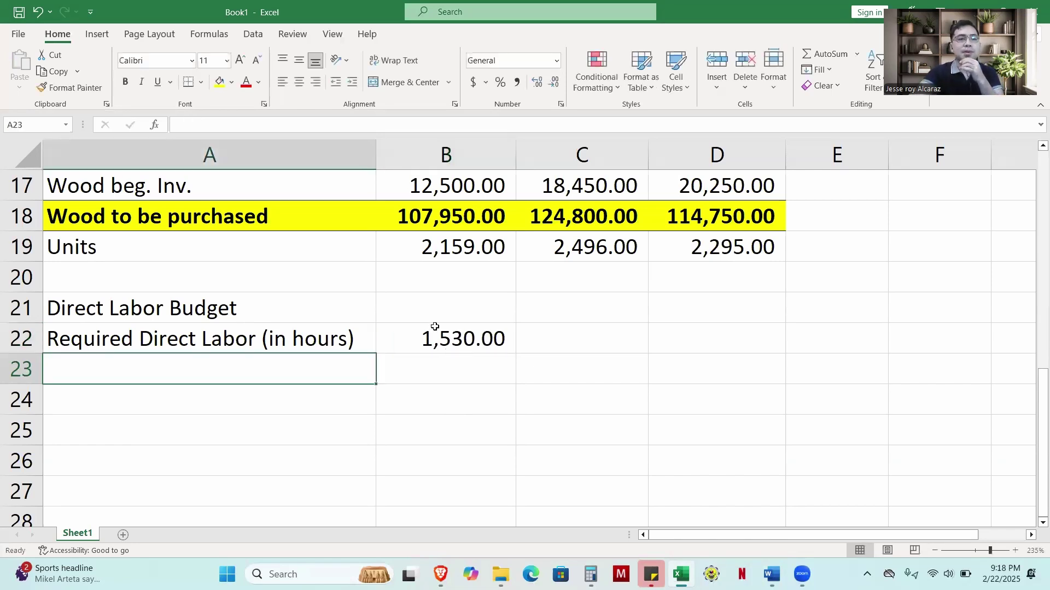
Fill the direct labor hours formula from B22 across to D22 for May and June
left_click(469, 344)
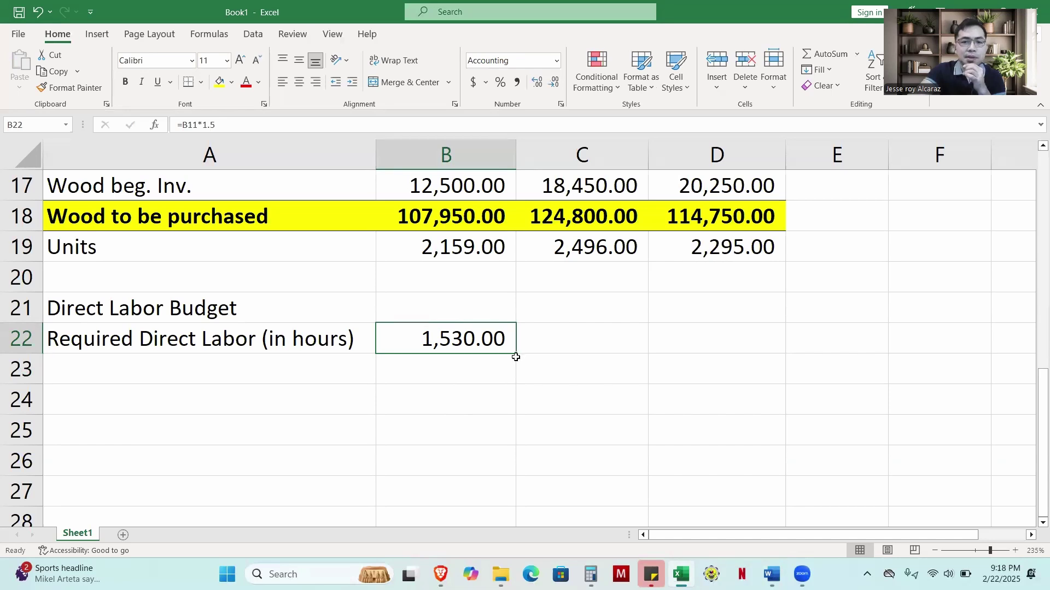
left_click_drag(516, 353, 771, 353)
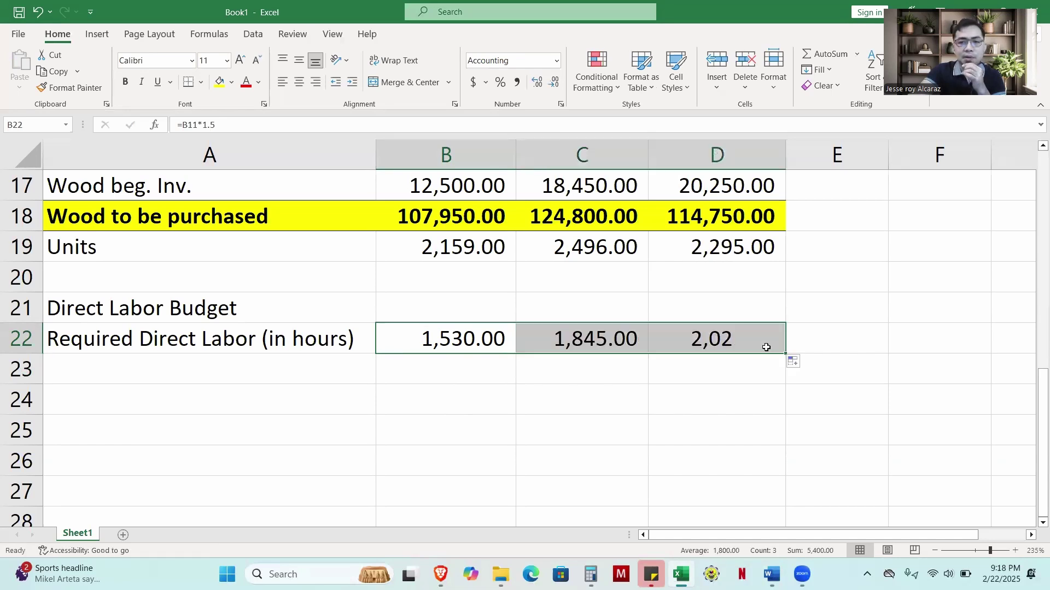
left_click(745, 395)
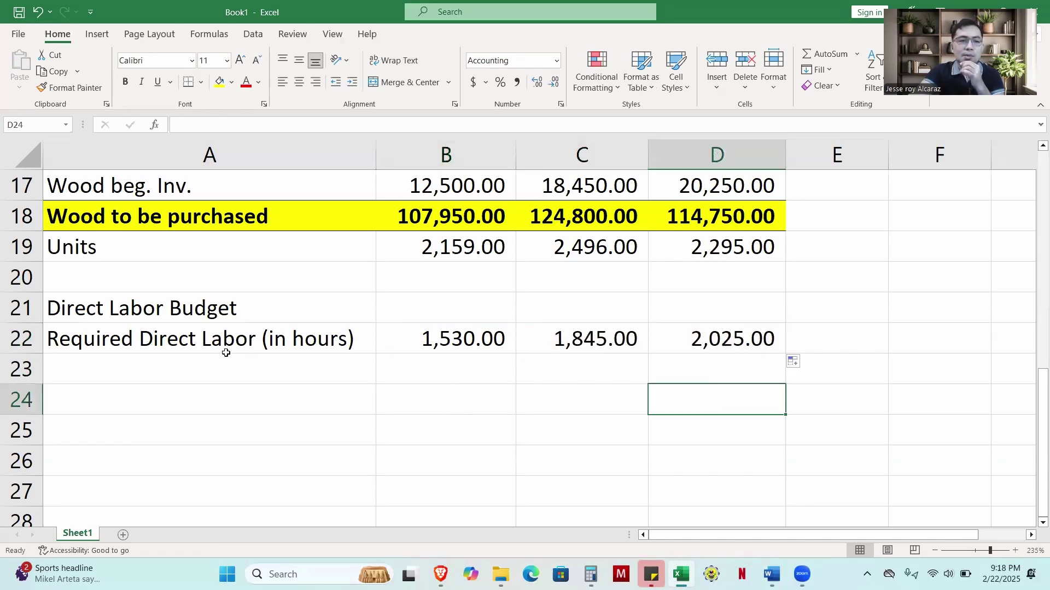
Make the "Direct Labor Budget" title in A21 bold
left_click(210, 327)
left_click(212, 312)
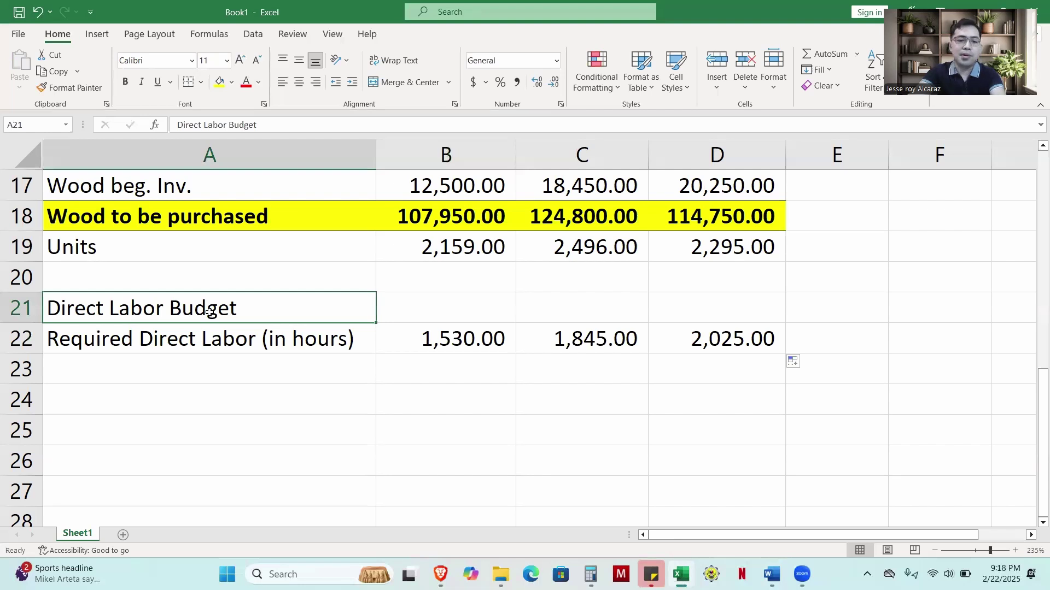
key("ctrl+b")
left_click(229, 401)
Label A23 as "Total Cost for Direct Labor" under the required labor hours row
left_click(249, 369)
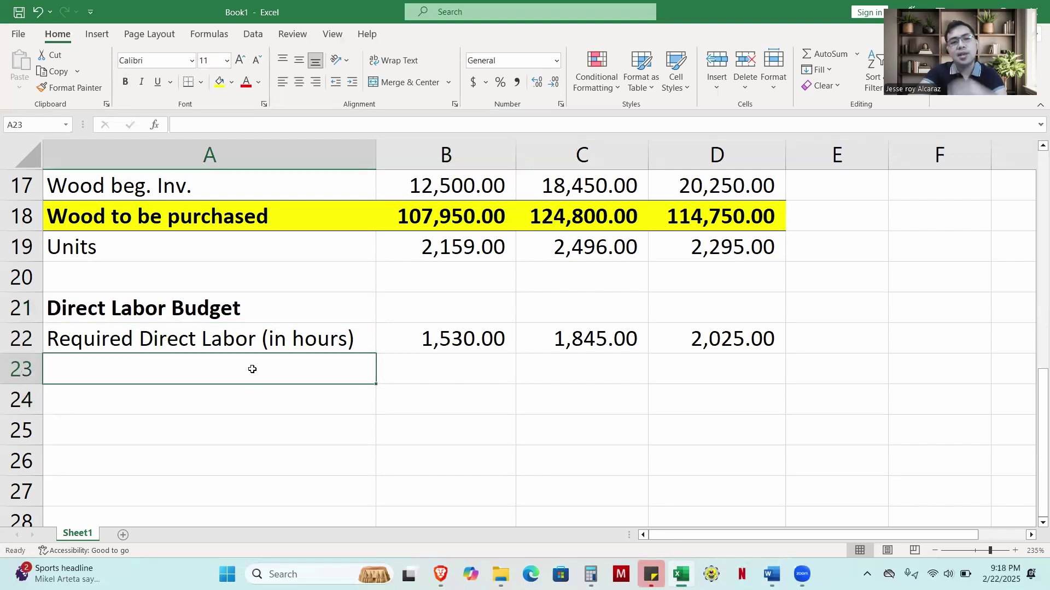
type("Total COst")
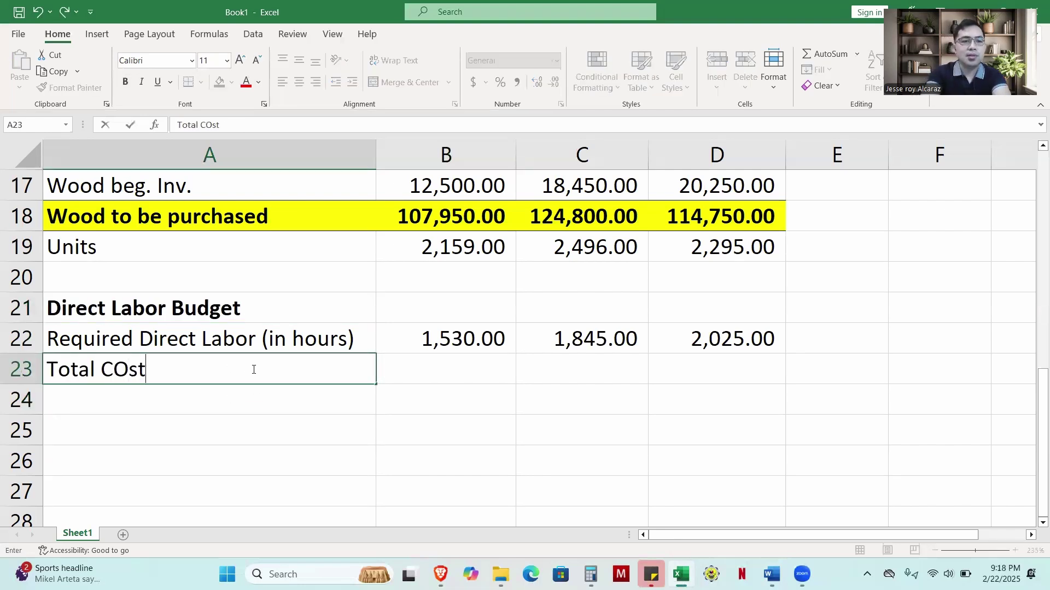
key("BackSpace")
key("BackSpace")
key("BackSpace")
type("ost for")
key("BackSpace")
key("BackSpace")
key("BackSpace")
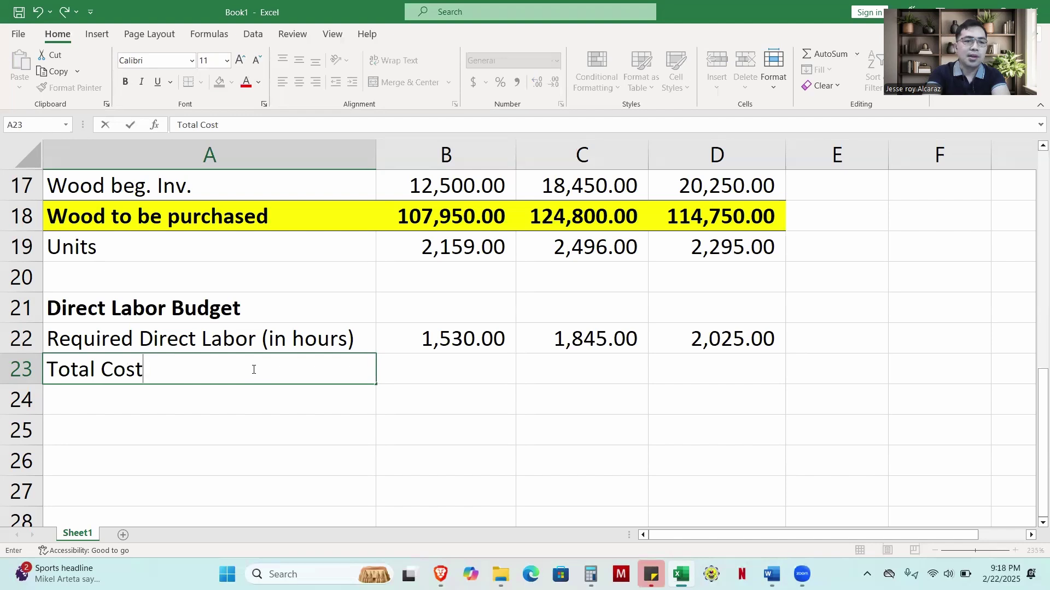
type("for Direct Labor")
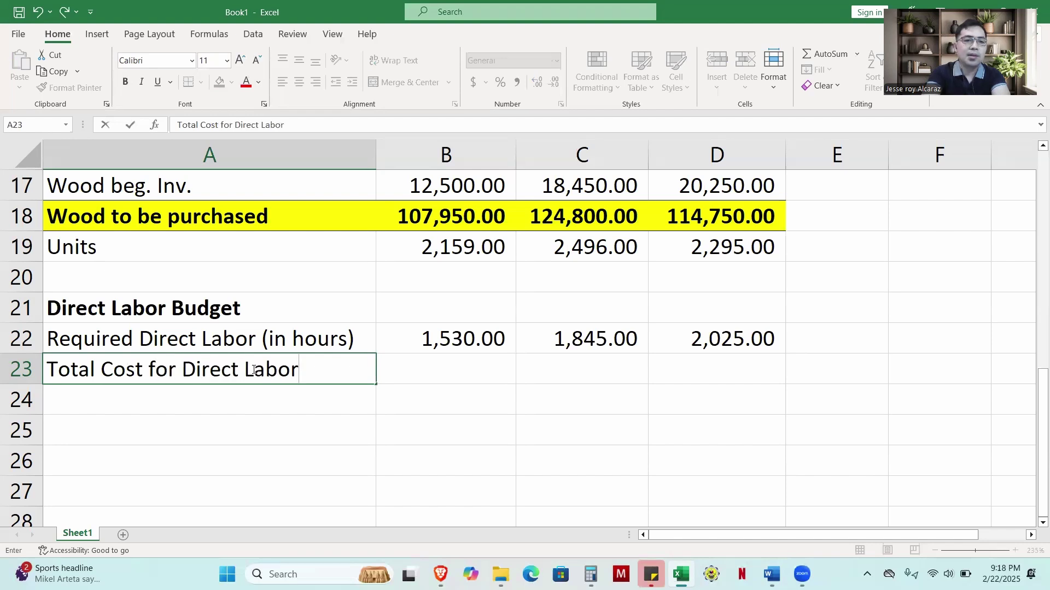
key("Return")
Calculate April's direct labor cost in B23 by multiplying the required labor hours by the 80 hourly rate with =B22*80
left_click(484, 343)
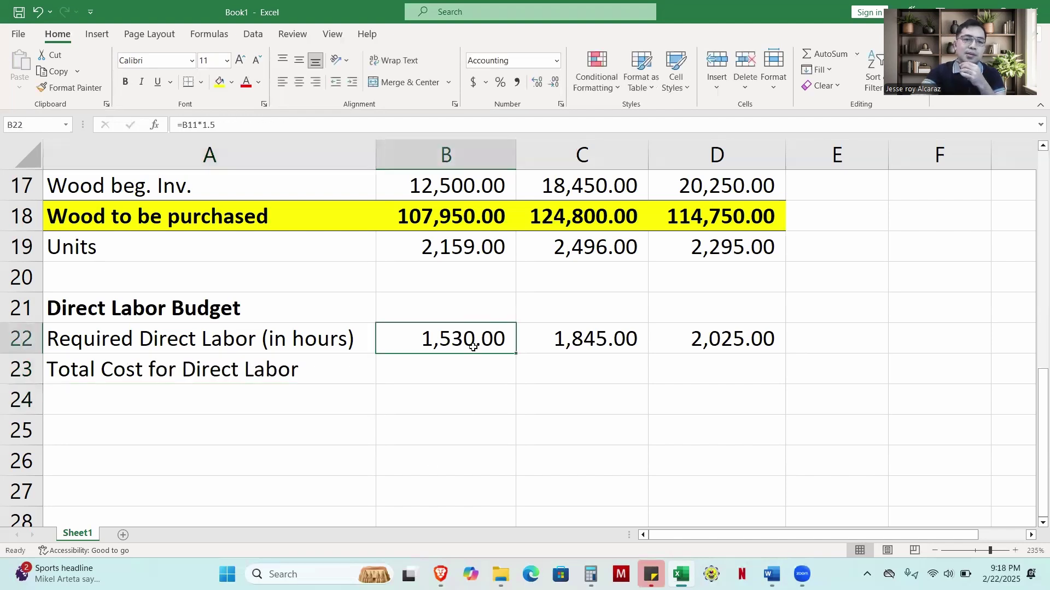
left_click(461, 363)
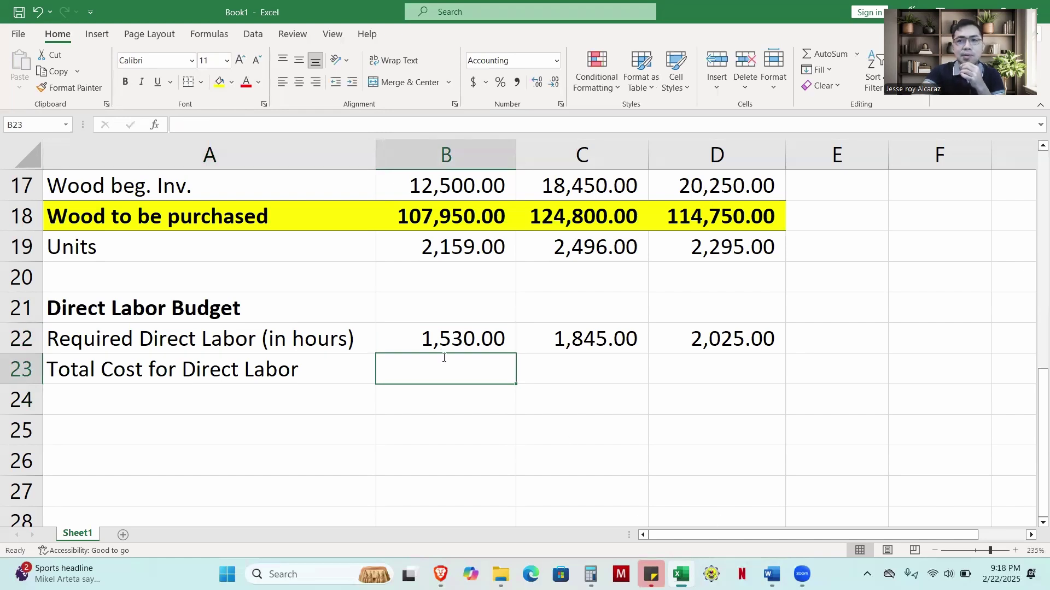
key("alt+Tab")
key("alt+Tab")
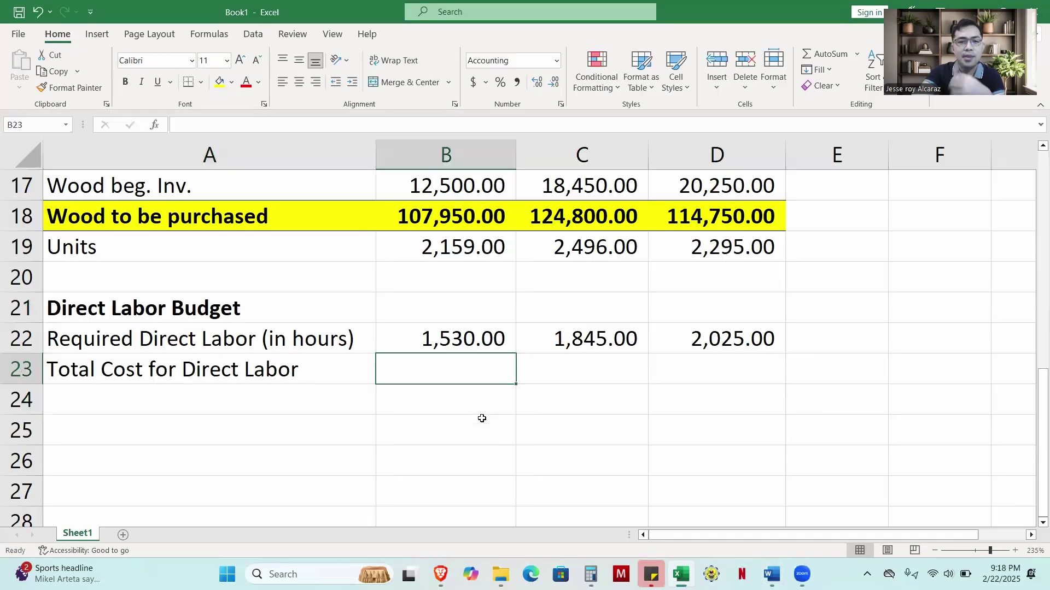
type("=")
left_click(454, 340)
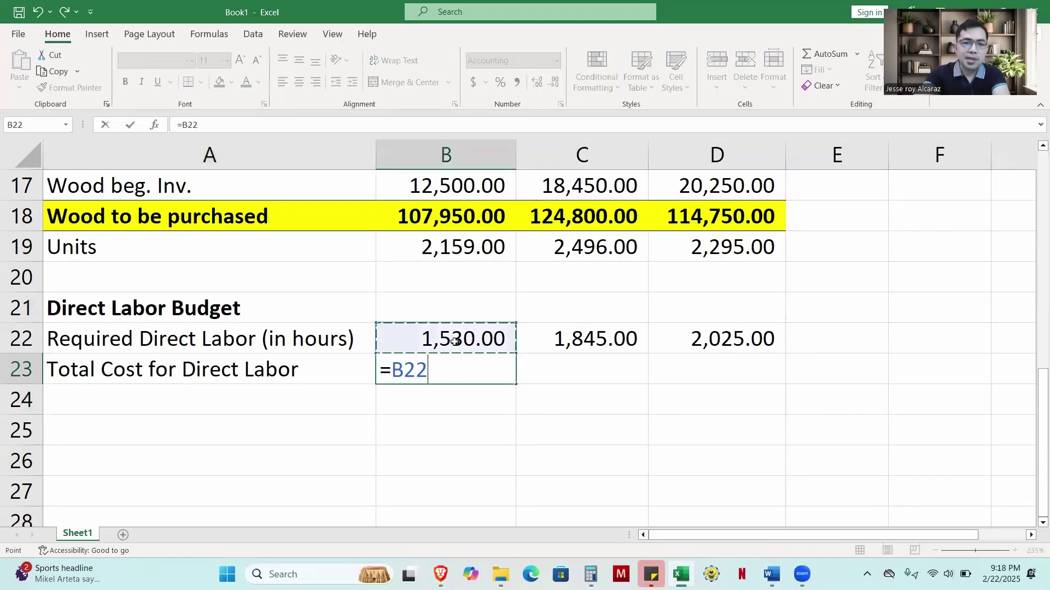
type("*8-")
key("Return")
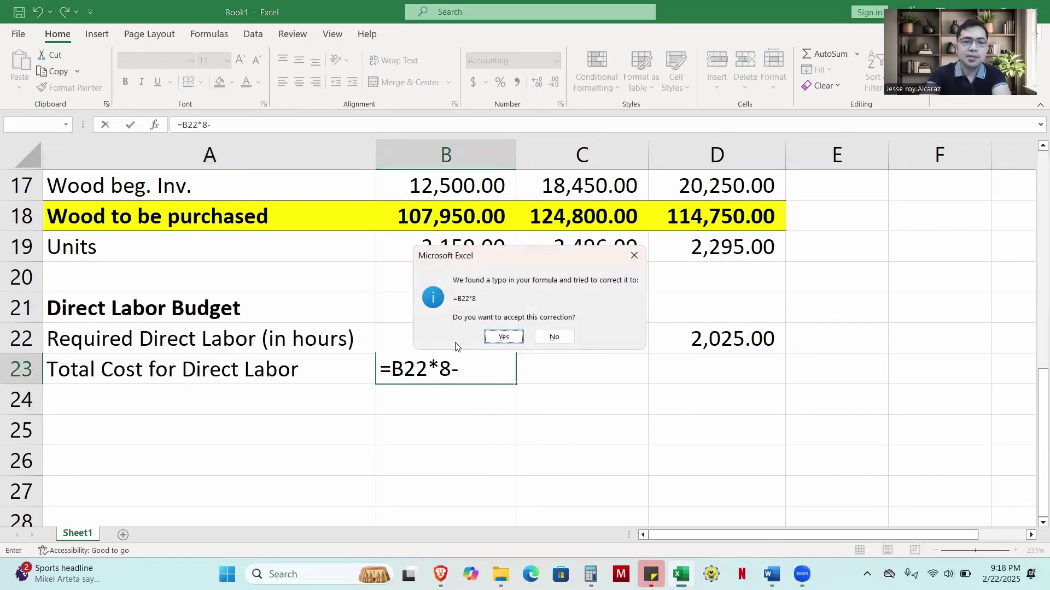
key("Escape")
key("Return")
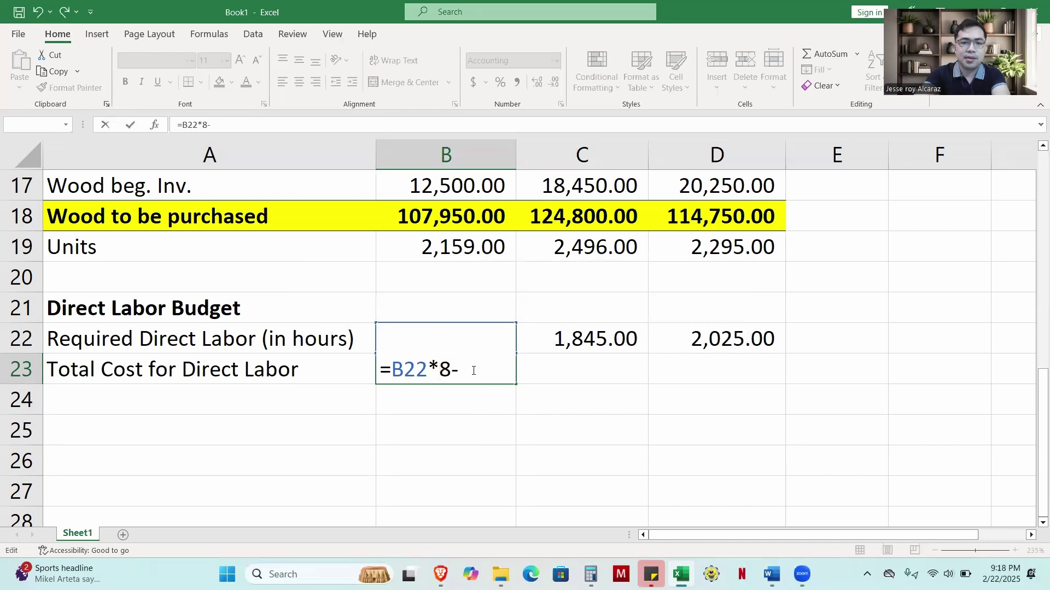
key("BackSpace")
type("0")
key("Return")
Fill the direct labor cost formula from B23 across to D23 for May and June
left_click(468, 369)
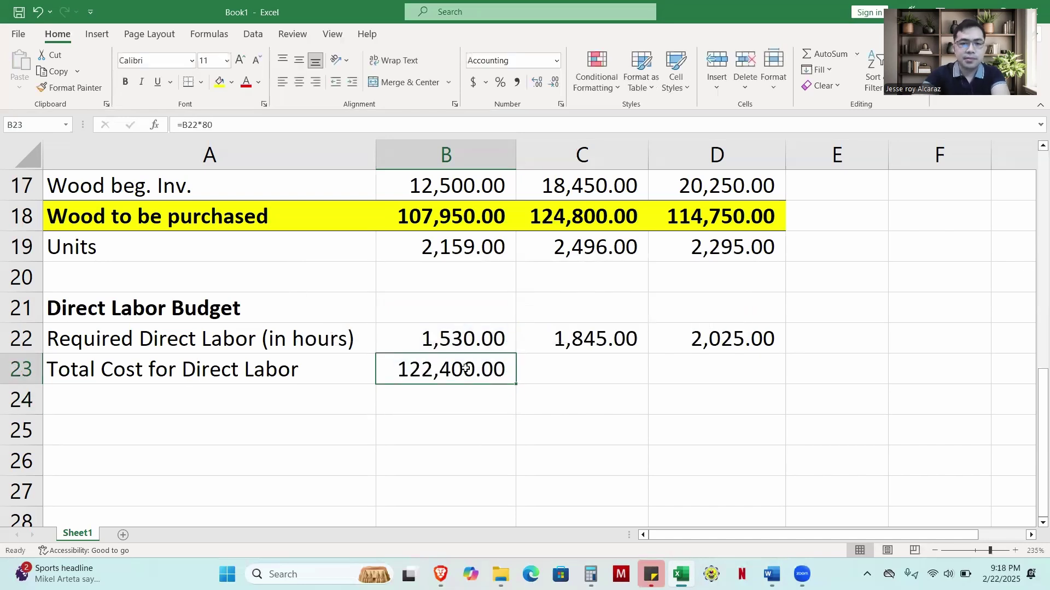
left_click_drag(517, 386, 719, 379)
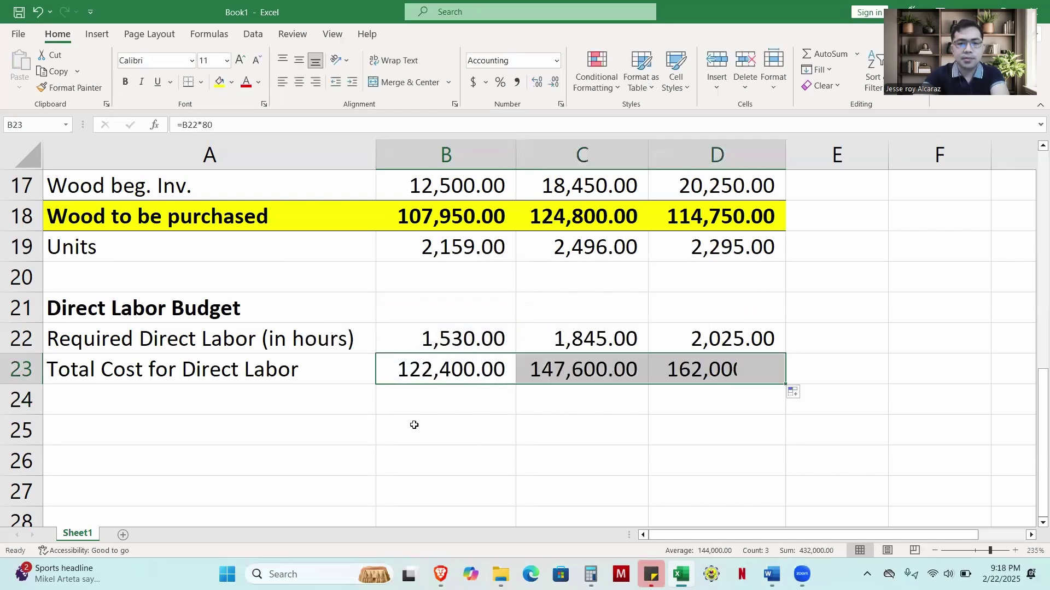
left_click(412, 424)
Make the Total Cost for Direct Labor row, A23:D23, bold with a yellow fill
left_click_drag(244, 369, 719, 371)
key("ctrl+b")
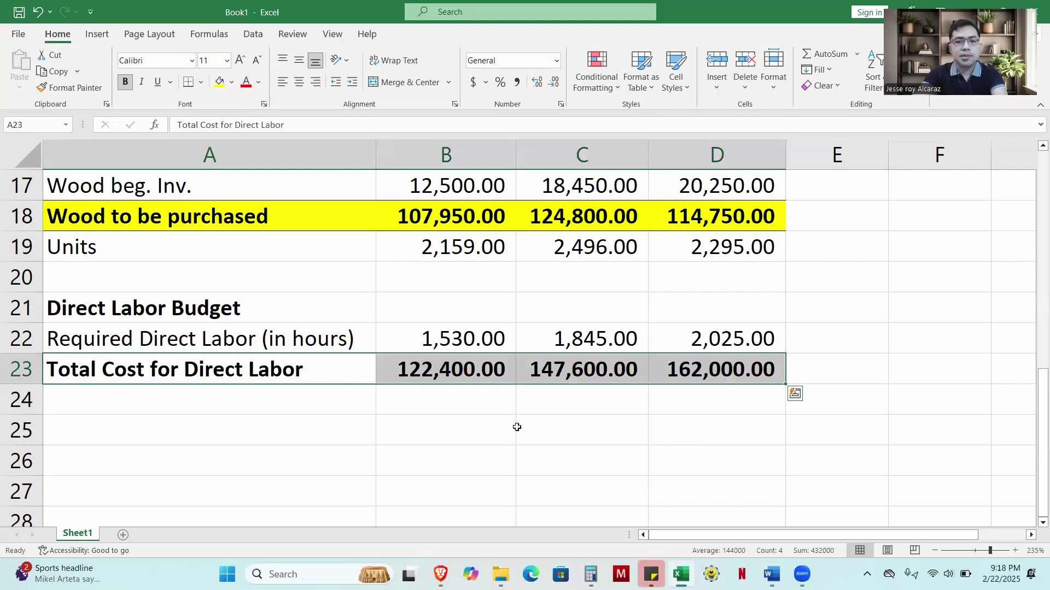
left_click(219, 83)
left_click(374, 458)
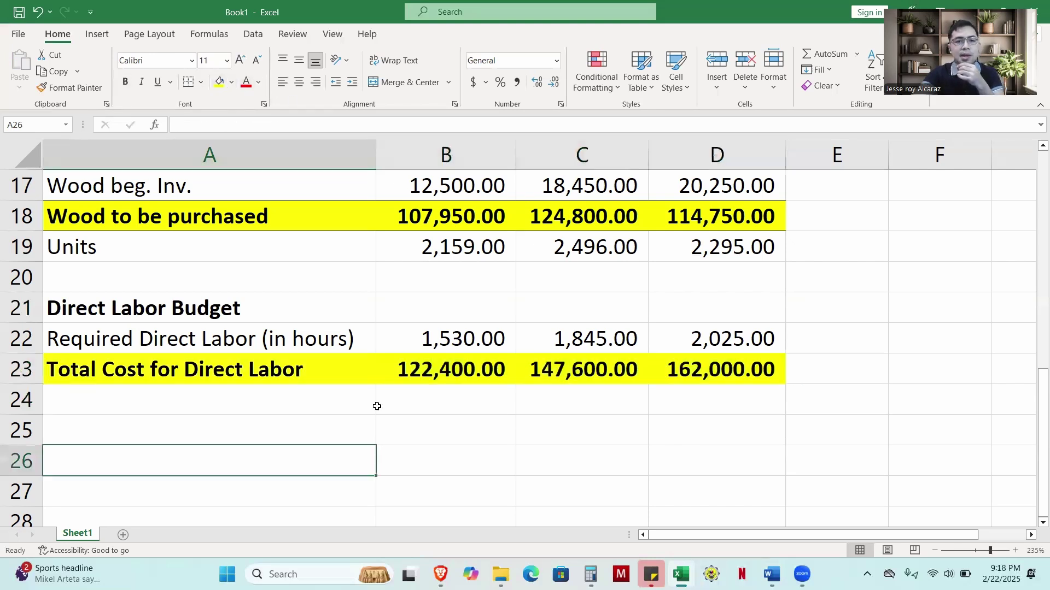
Add a border around the Total Cost for Direct Labor row, A23:D23
left_click(356, 371)
left_click_drag(355, 371, 705, 369)
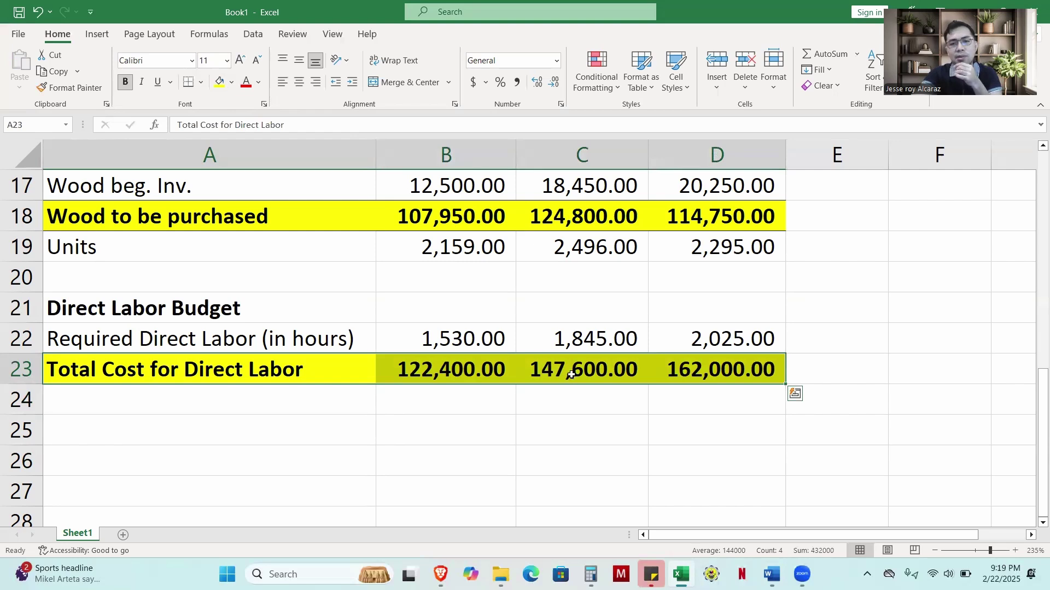
left_click(201, 83)
left_click(233, 241)
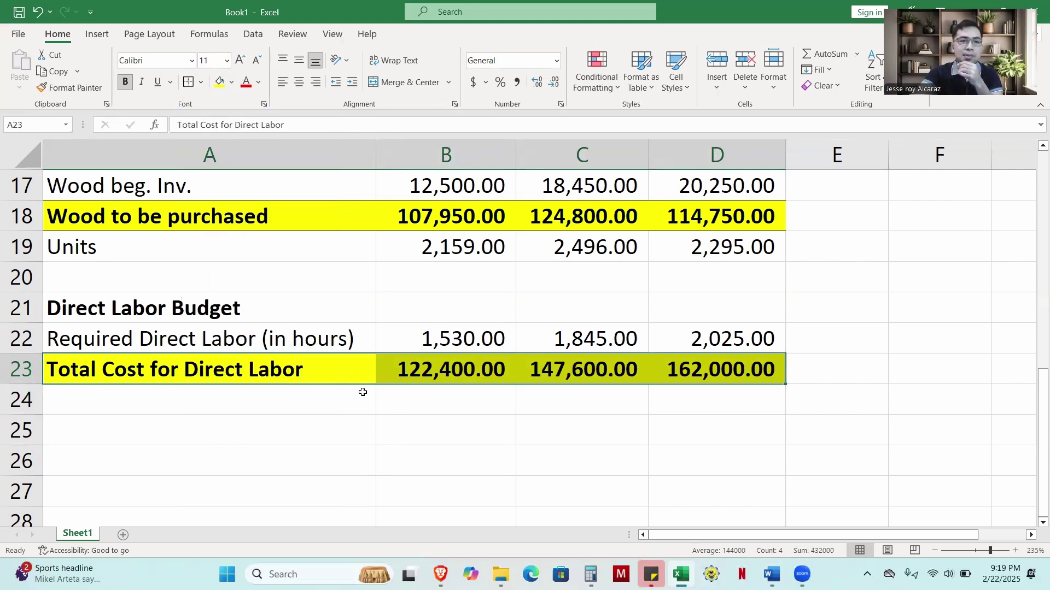
left_click(363, 394)
Switch to the Word problem and review the variable and fixed rates given for the manufacturing overhead budget
scroll(425, 437, "down", 1)
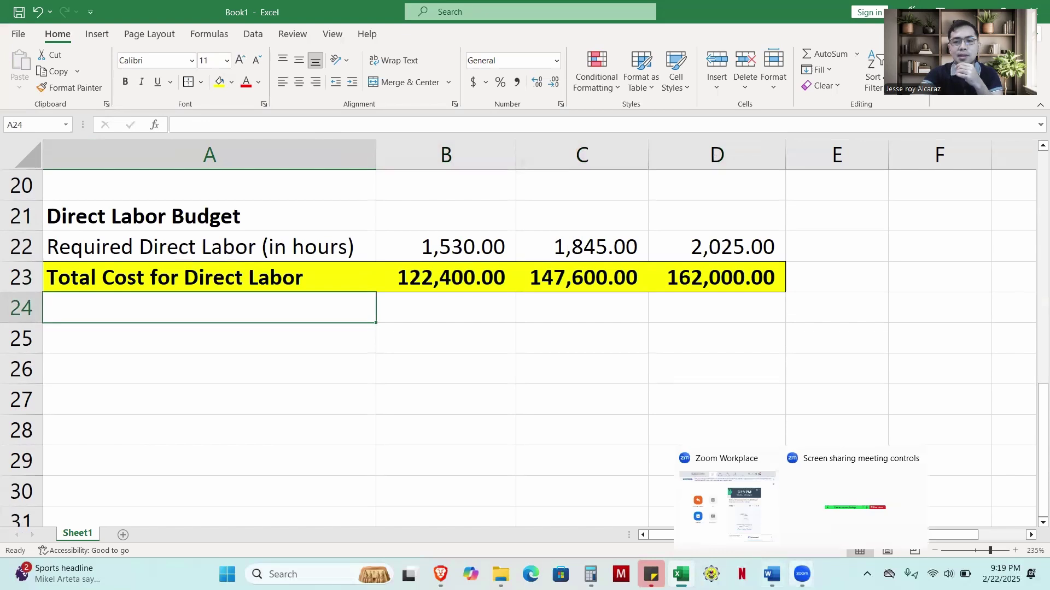
left_click(771, 574)
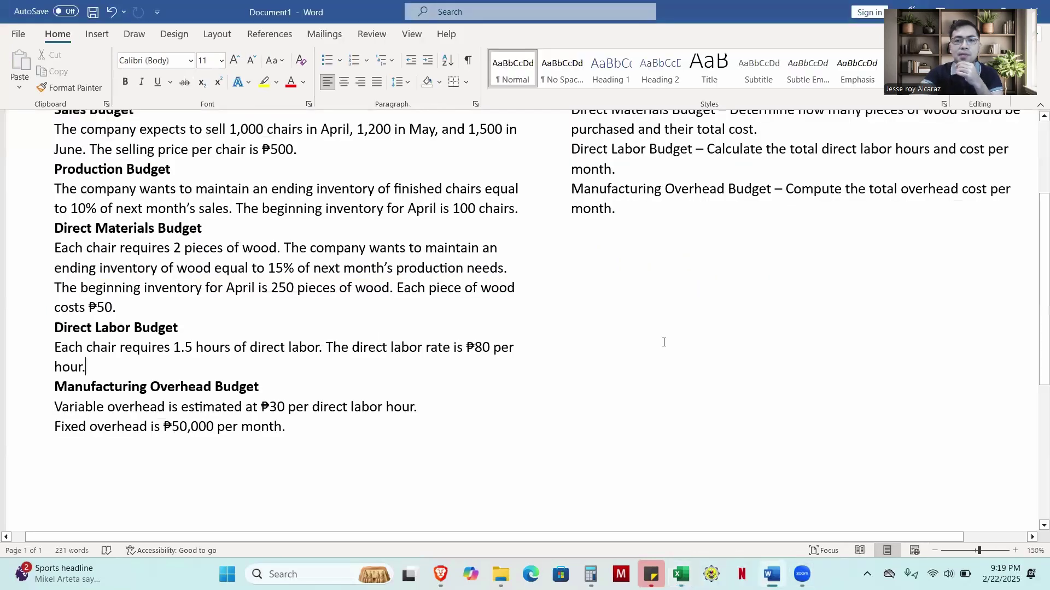
scroll(727, 244, "up", 1)
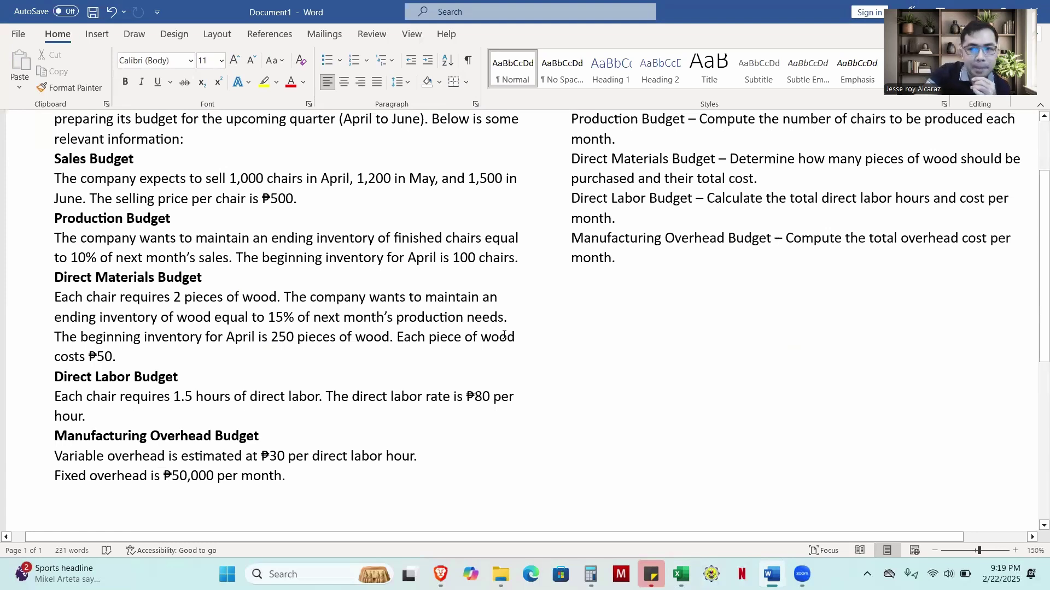
scroll(504, 336, "down", 1)
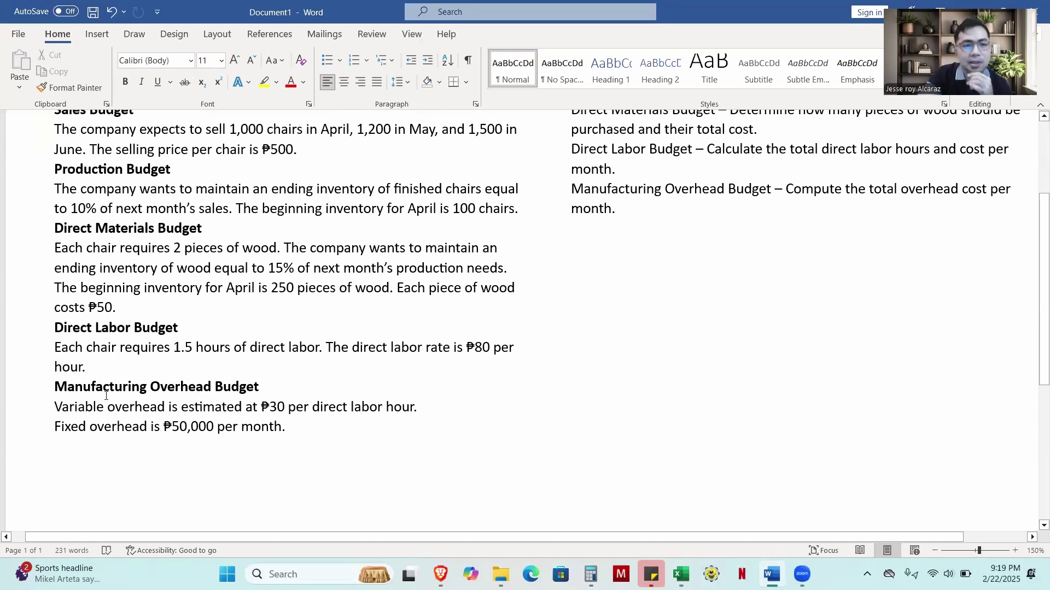
left_click_drag(68, 411, 285, 411)
left_click(303, 441)
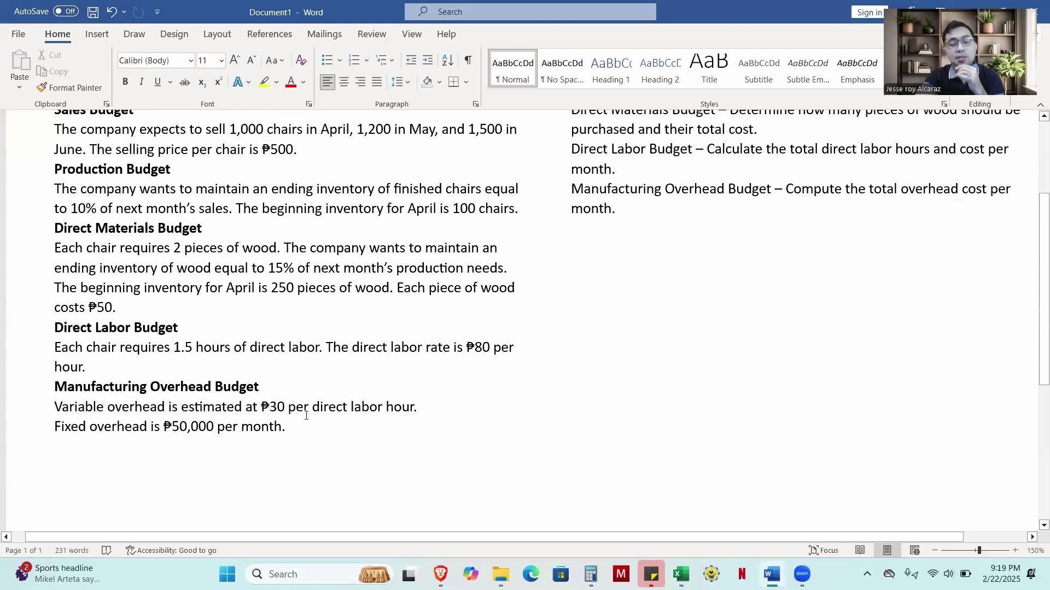
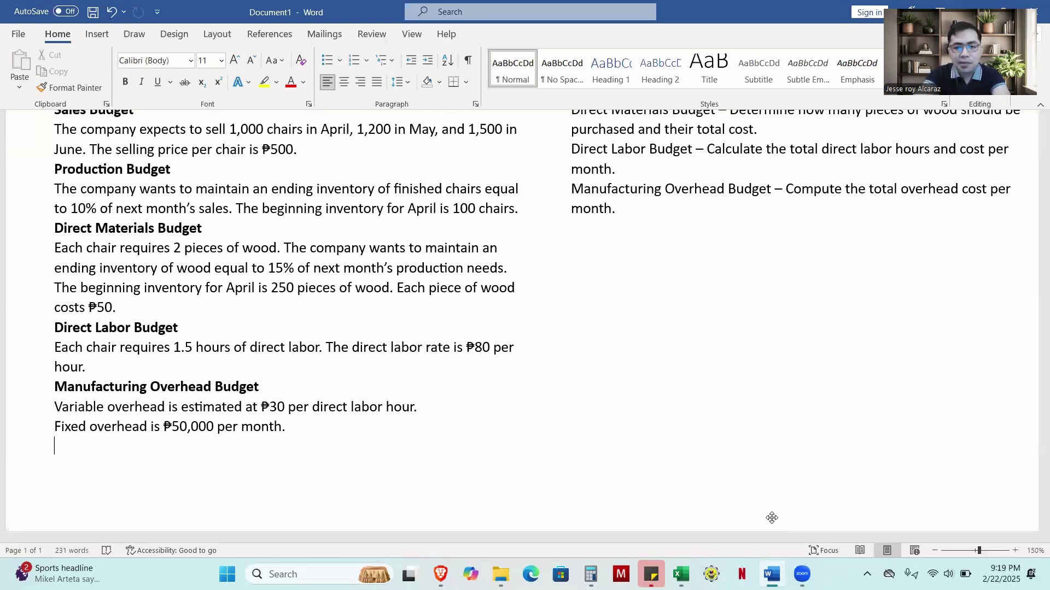
Switch back to Excel and enter the section title "Manufacturing Overhead Budget" in A25
mouse_move(680, 574)
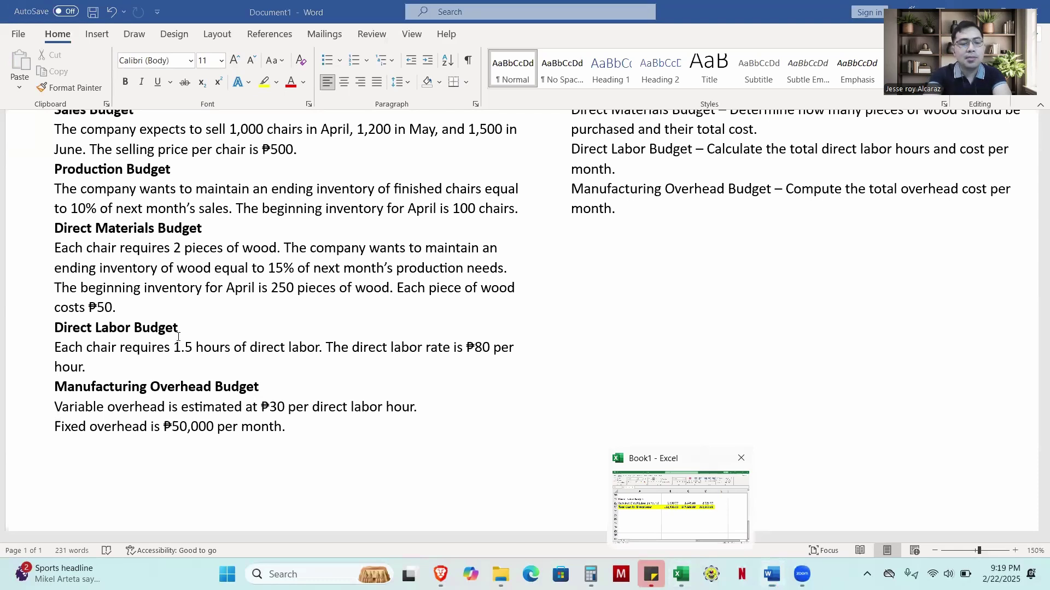
key("alt+Tab")
type("Manufacturing ")
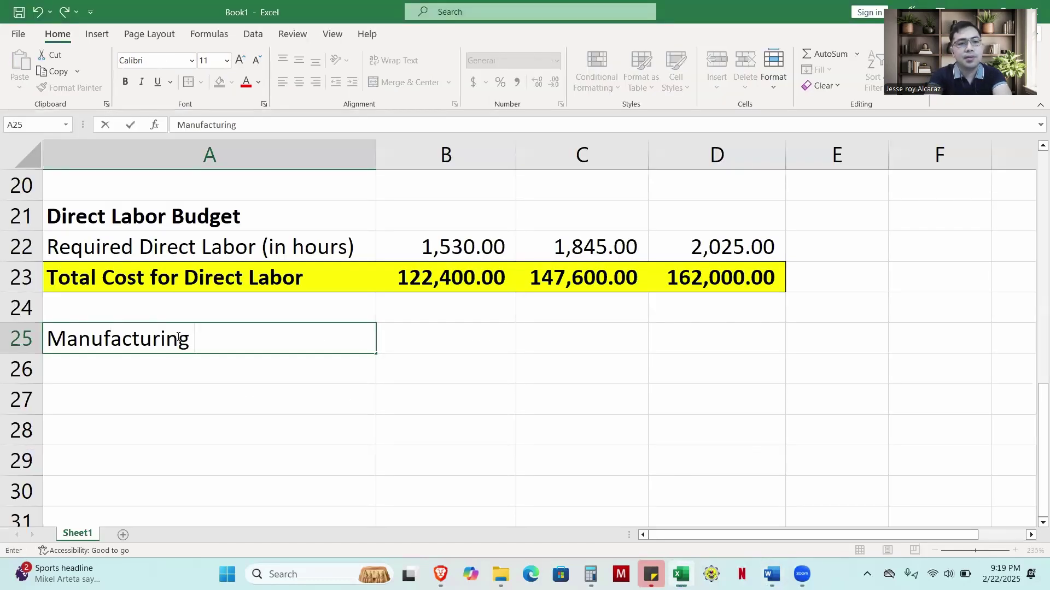
type("Overhe")
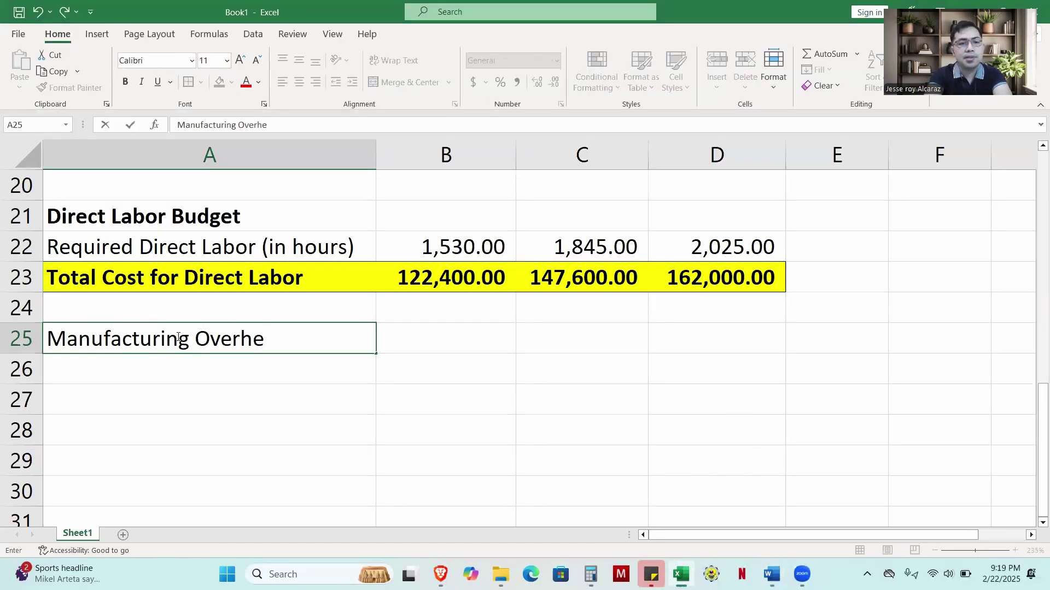
type("ad Budget")
key("Return")
Label A26 as "Variable" and A27 as "Fixed" under the manufacturing overhead title
type("V")
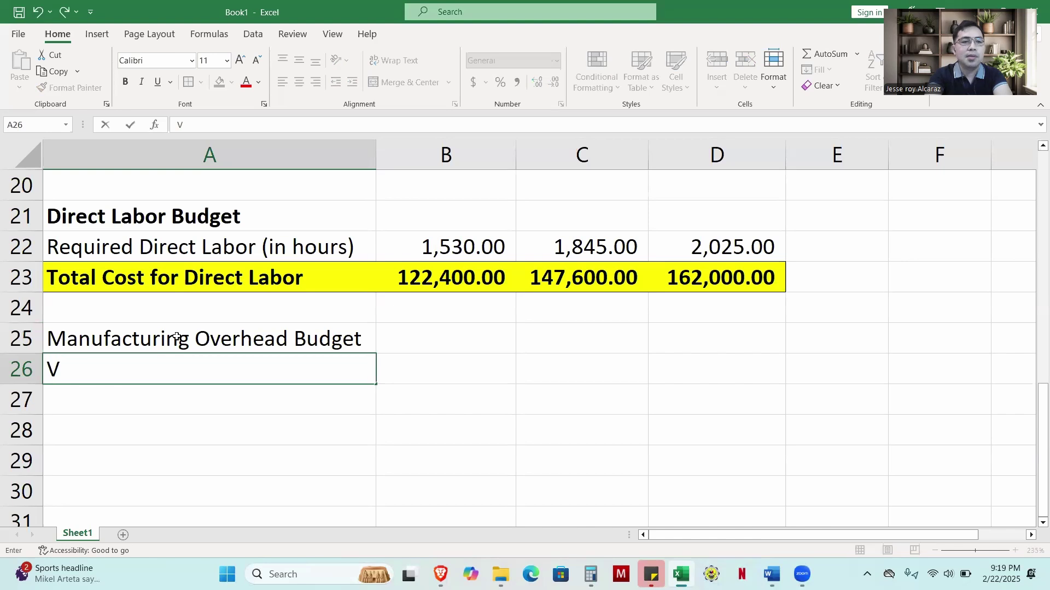
type("ariable")
key("Return")
type("M")
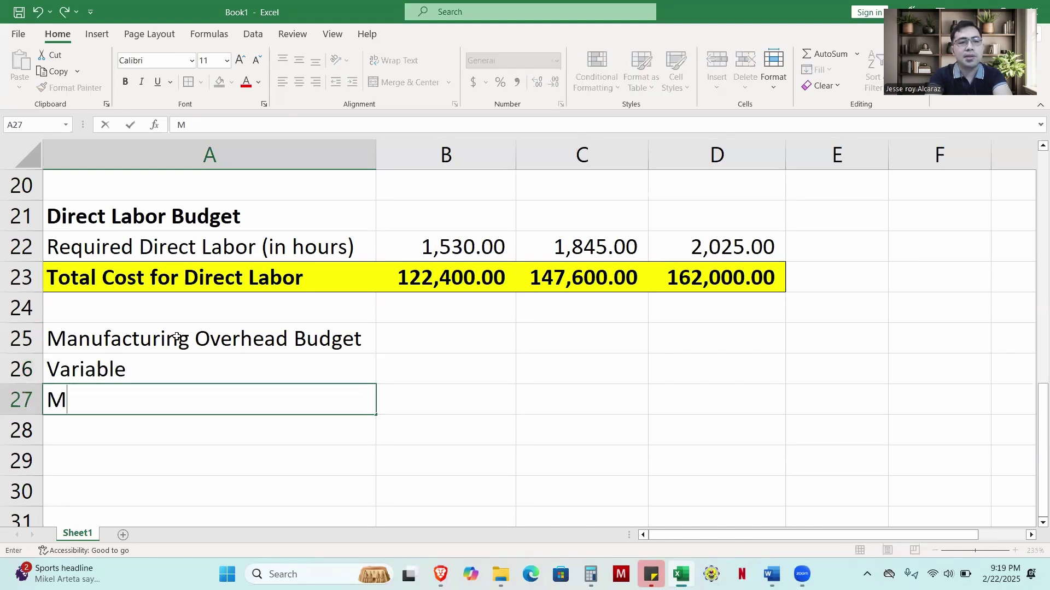
key("BackSpace")
type("FIxe")
key("BackSpace")
key("BackSpace")
key("BackSpace")
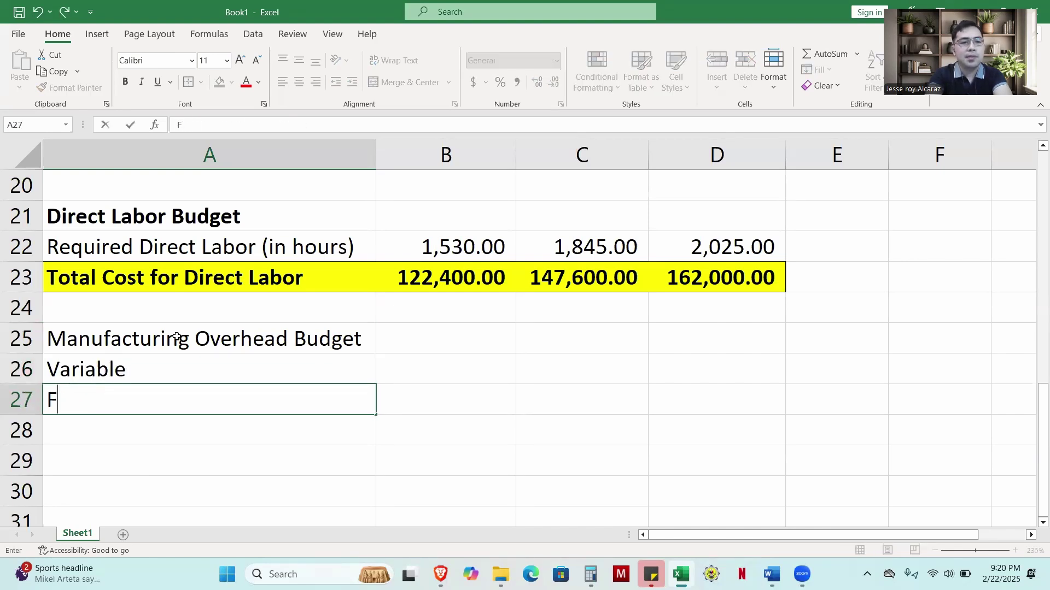
type("ixed")
key("Return")
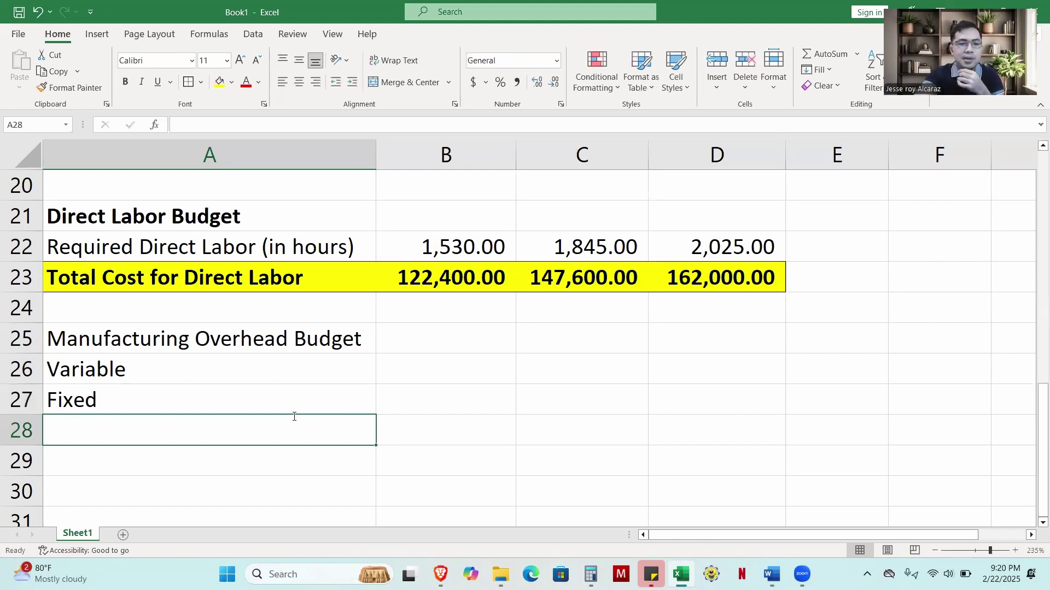
Check the variable overhead rate in Word and calculate April's variable overhead in B26 from the labor hours with =B22*30
key("alt+Tab")
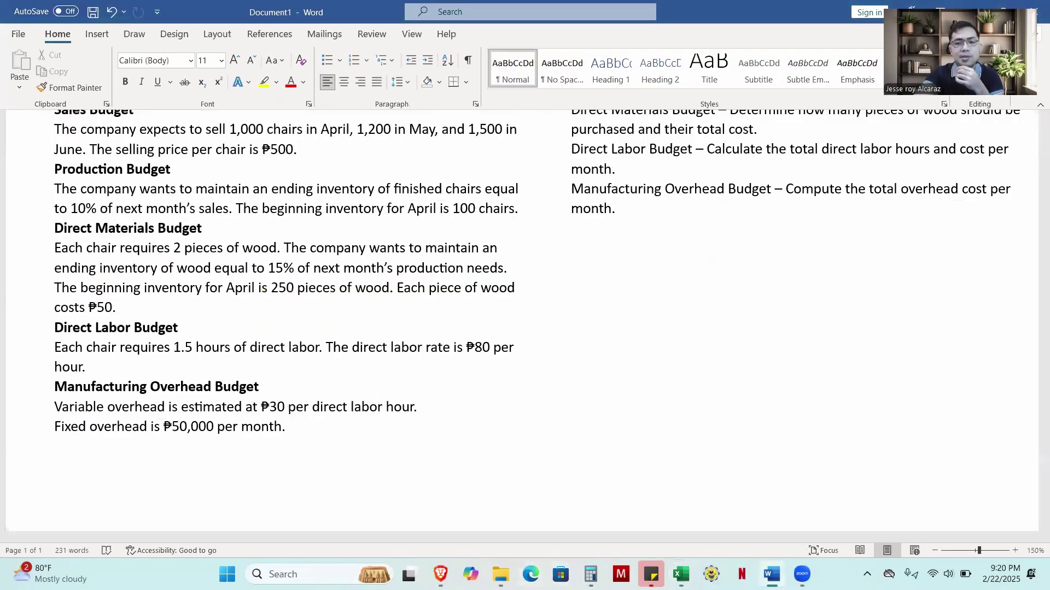
key("alt+Tab")
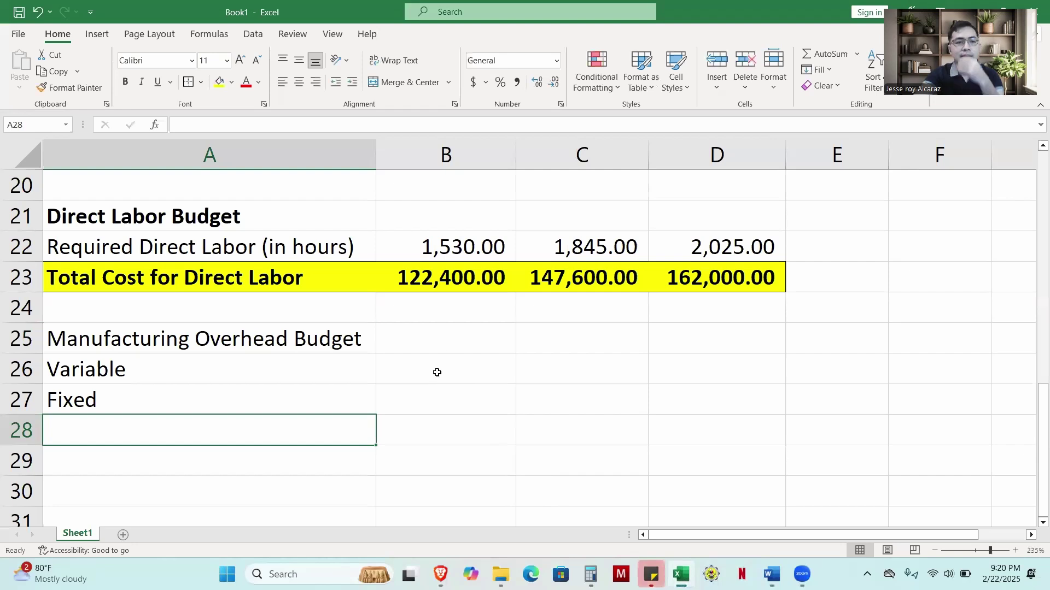
left_click(439, 376)
left_click(464, 244)
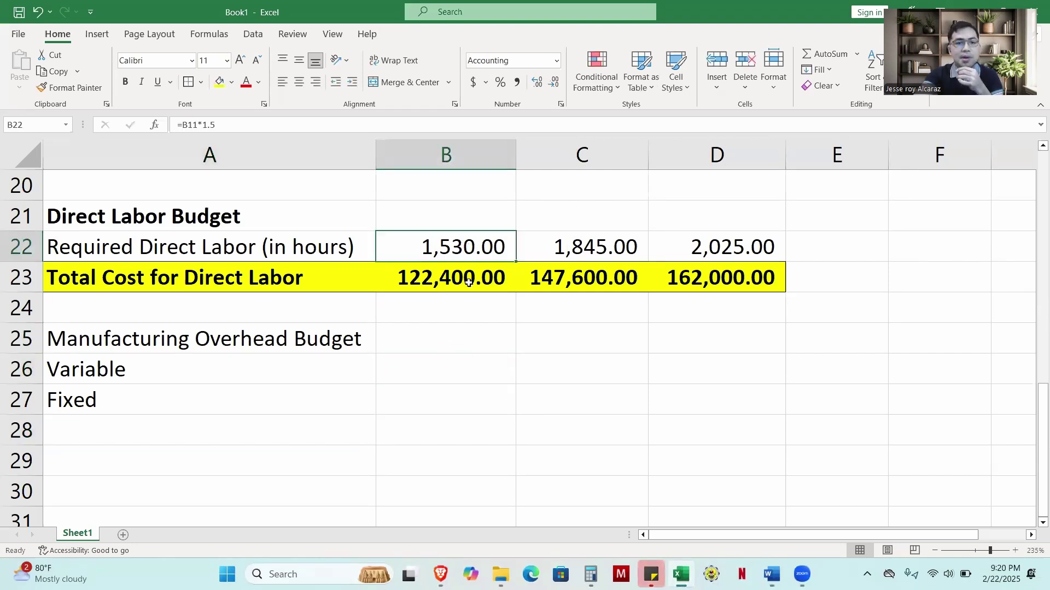
left_click(448, 371)
type("=")
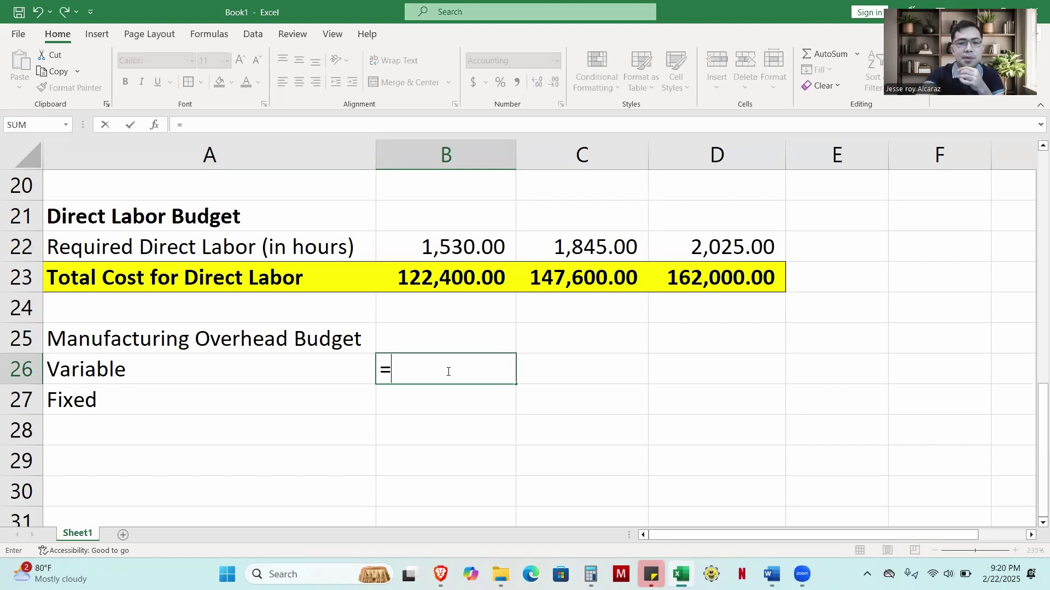
left_click(457, 242)
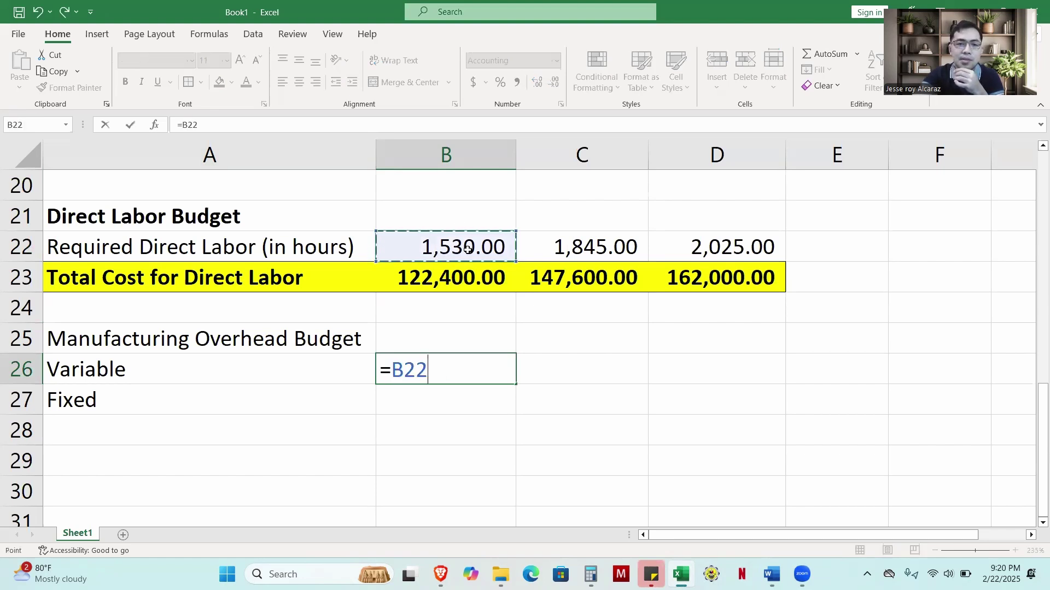
type("*30")
key("Return")
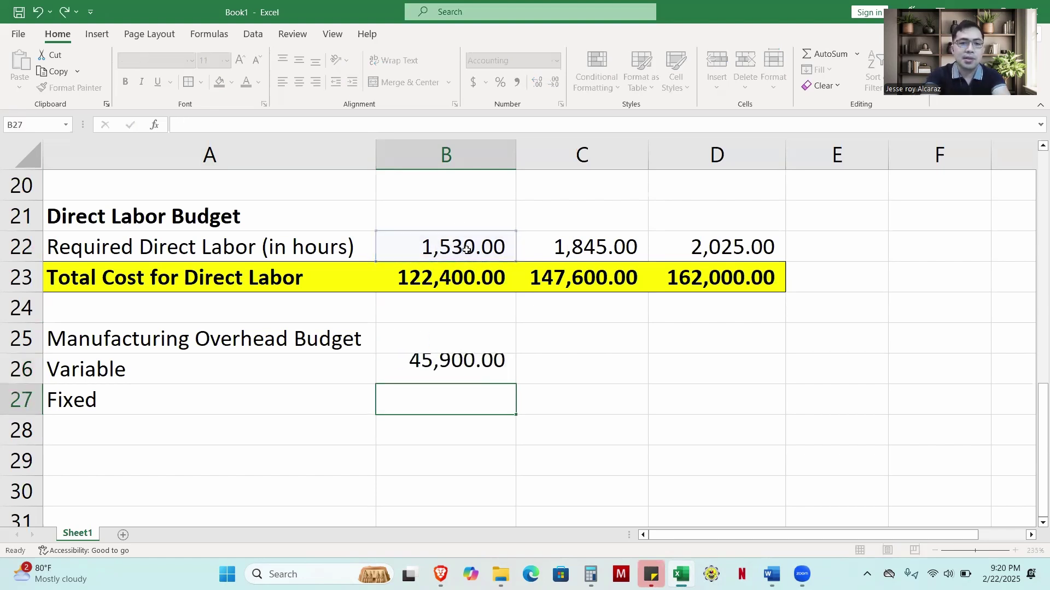
Copy April's variable overhead formula from B26 across to May and June in C26:D26
left_click(494, 366)
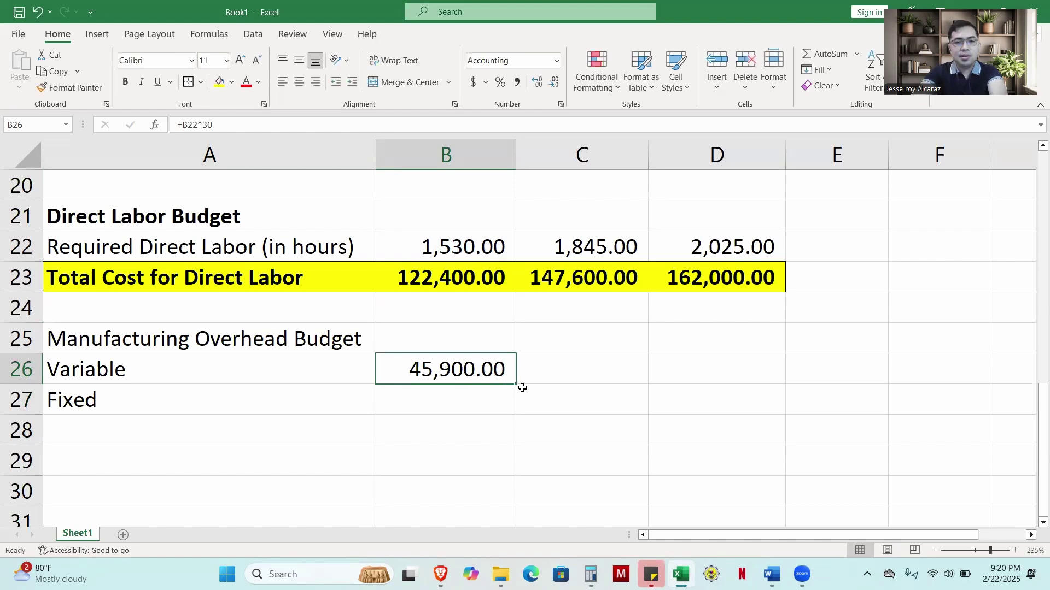
left_click_drag(514, 383, 779, 387)
left_click(534, 436)
left_click(469, 361)
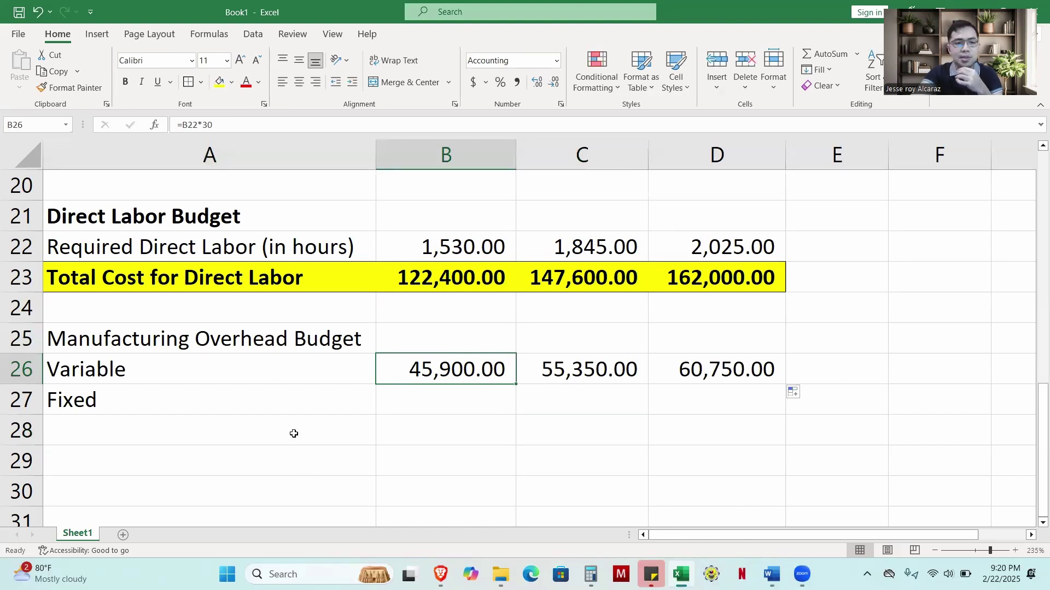
Enter the fixed overhead of 50000 in B27 and copy it across to C27:D27
left_click(429, 401)
type("0000")
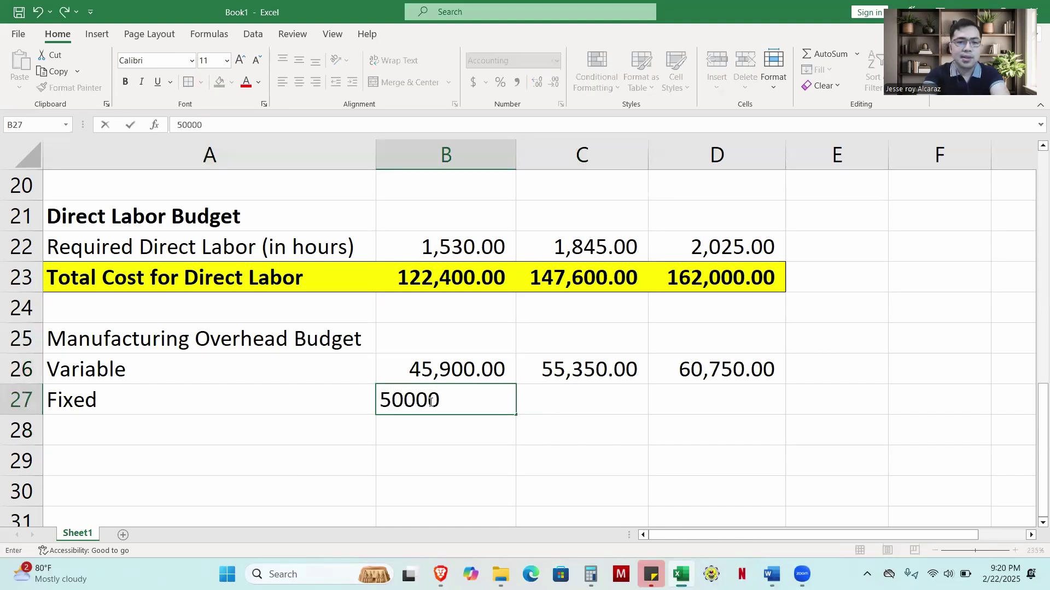
key("Return")
key("Up")
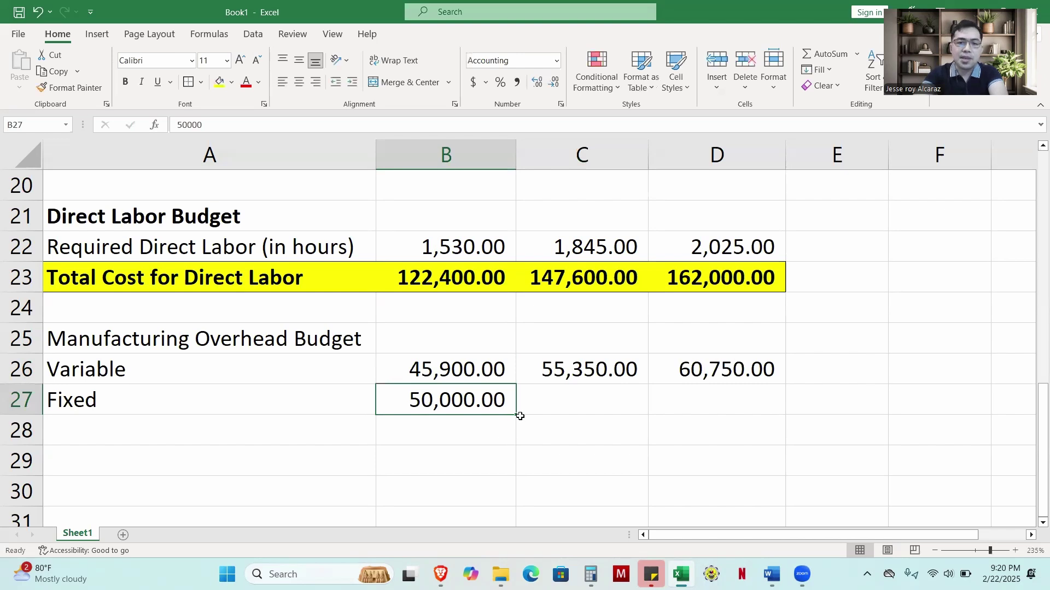
left_click_drag(514, 414, 790, 415)
left_click(397, 460)
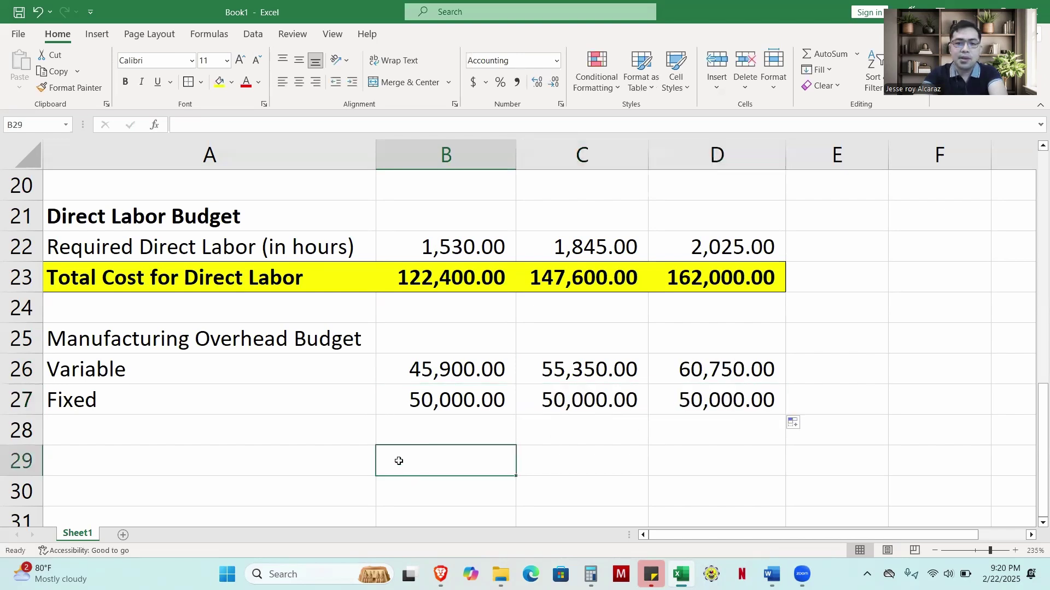
Add a border around A28:D28, the row below the fixed overhead
left_click_drag(292, 387, 711, 402)
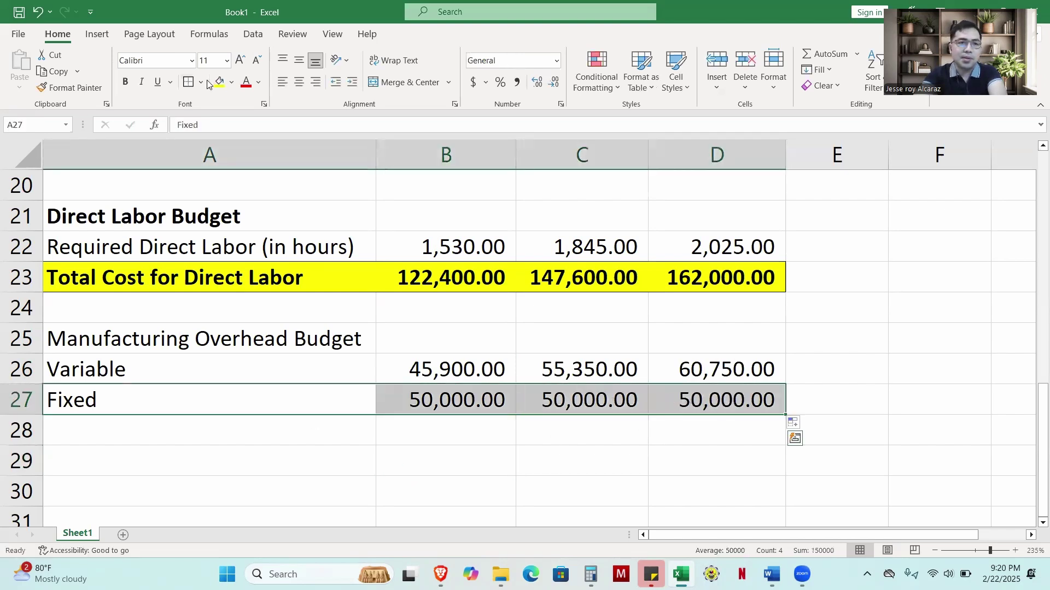
left_click_drag(158, 431, 777, 429)
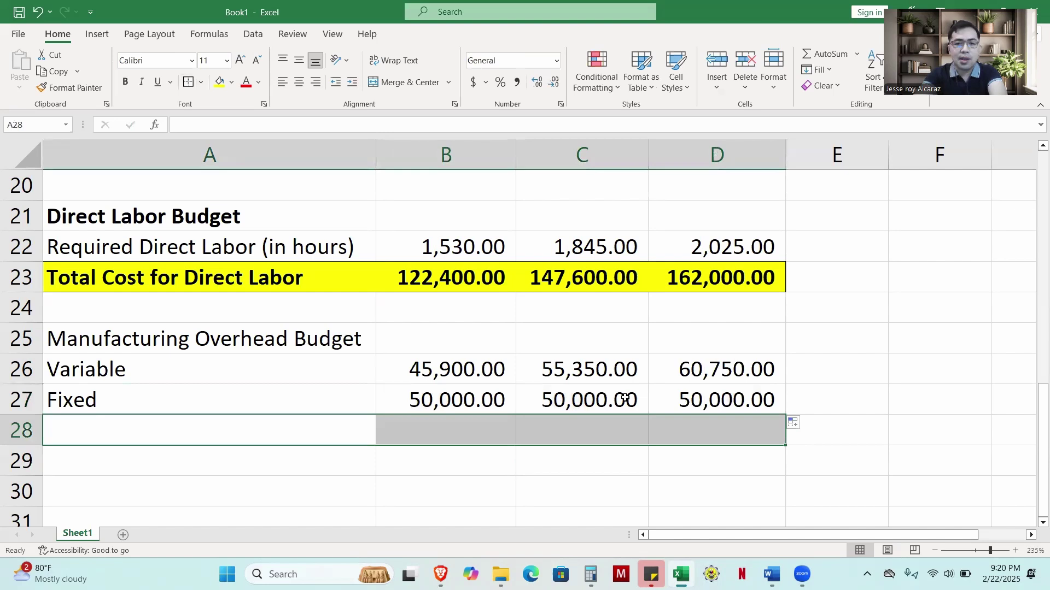
left_click(188, 86)
Label A28 as "Total MOH budget"
left_click(319, 438)
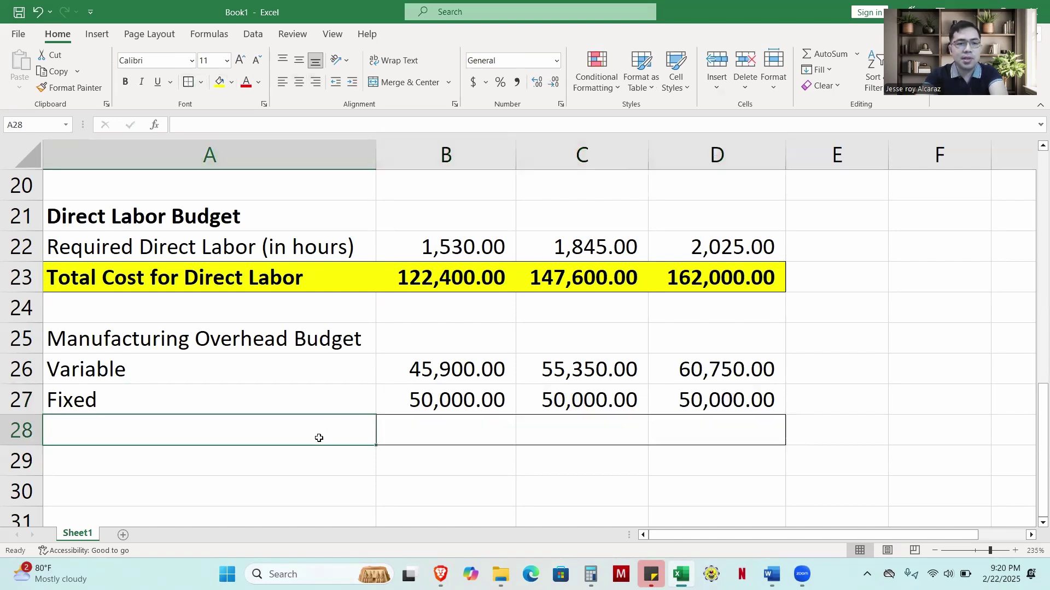
type("Total MOH ")
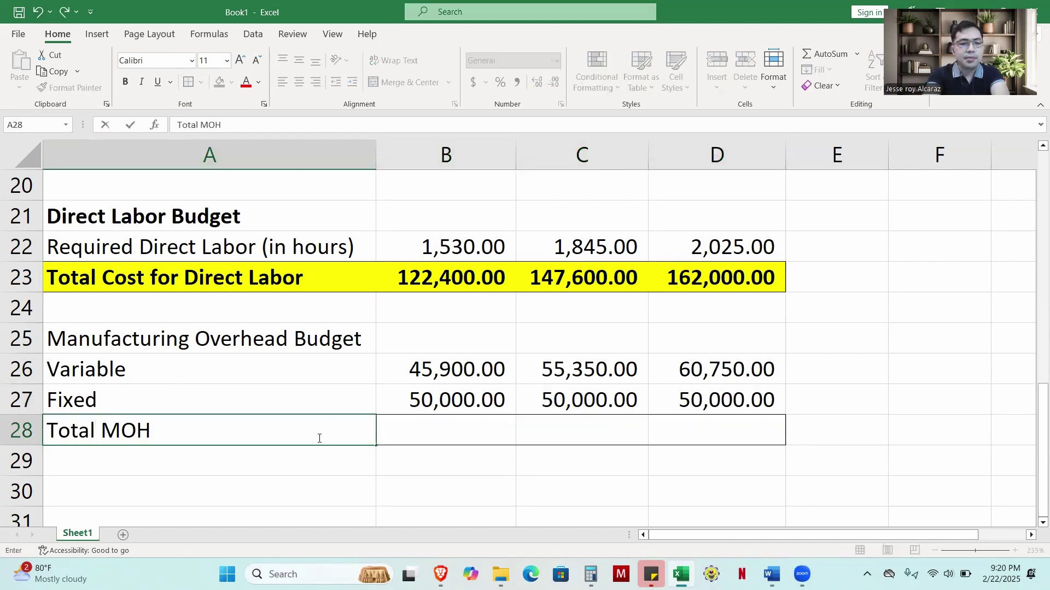
type("budget")
key("Return")
key("Up")
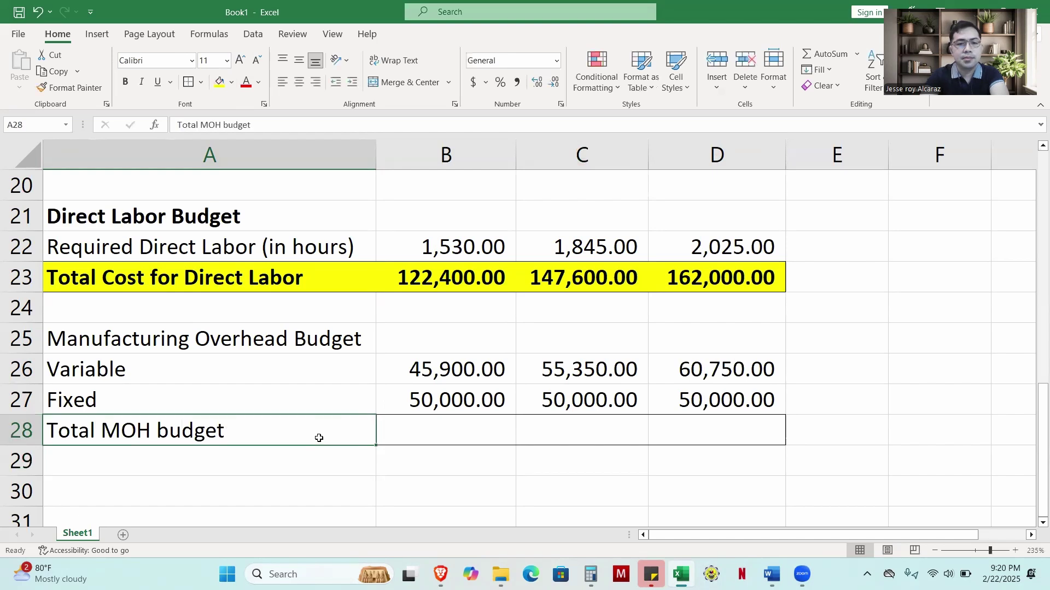
Total April's overhead in B28 with =SUM(B26:B27) and copy the formula across to C28:D28
key("Right")
type("=sum(")
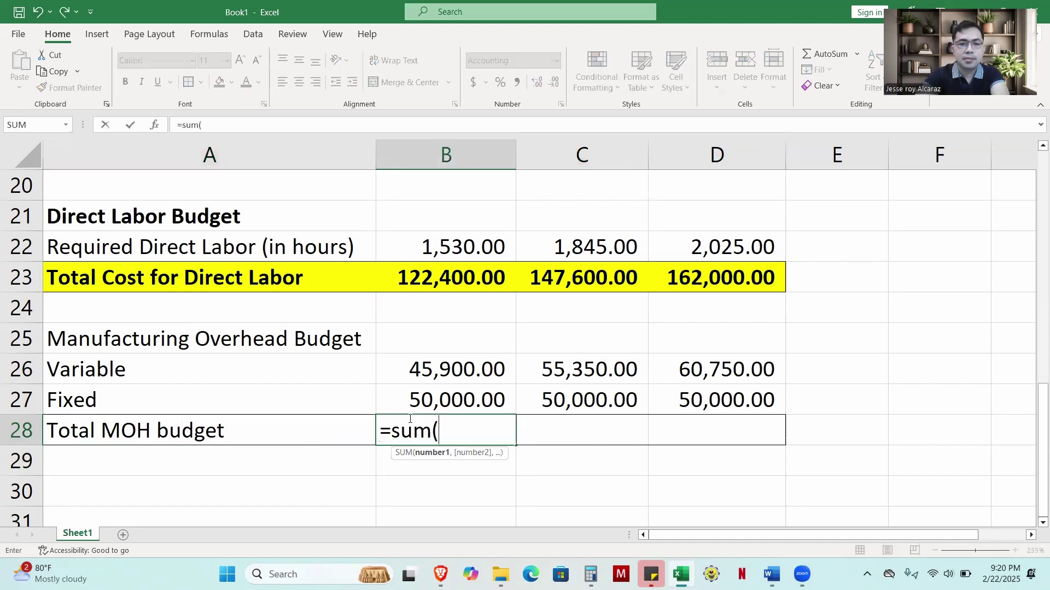
left_click_drag(495, 366, 485, 388)
key("Return")
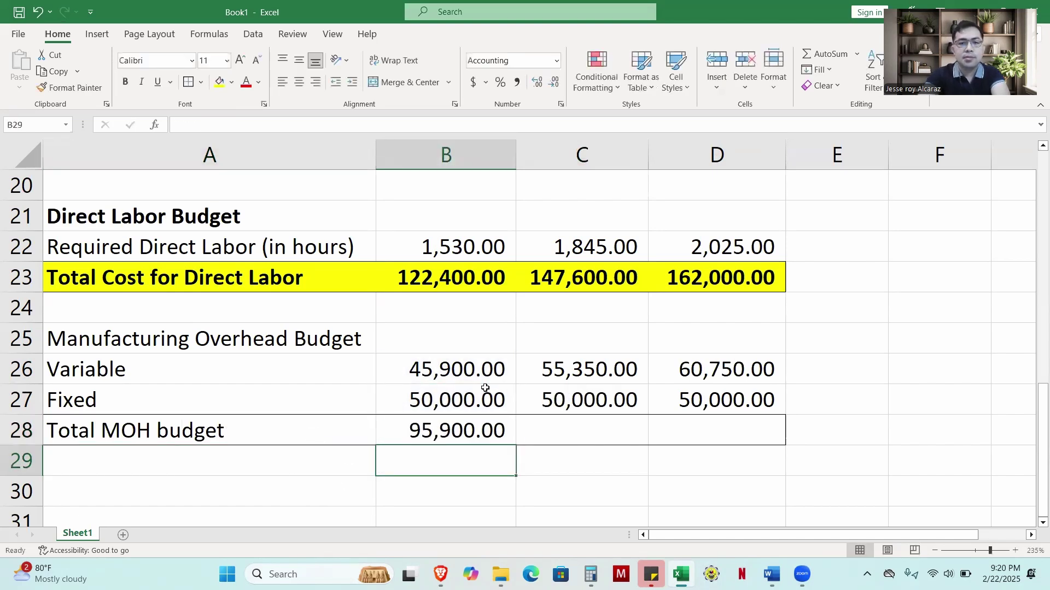
left_click(440, 425)
left_click_drag(516, 444, 730, 439)
Highlight the Total MOH budget row A28:D28 in yellow and make it bold
left_click_drag(306, 430, 721, 432)
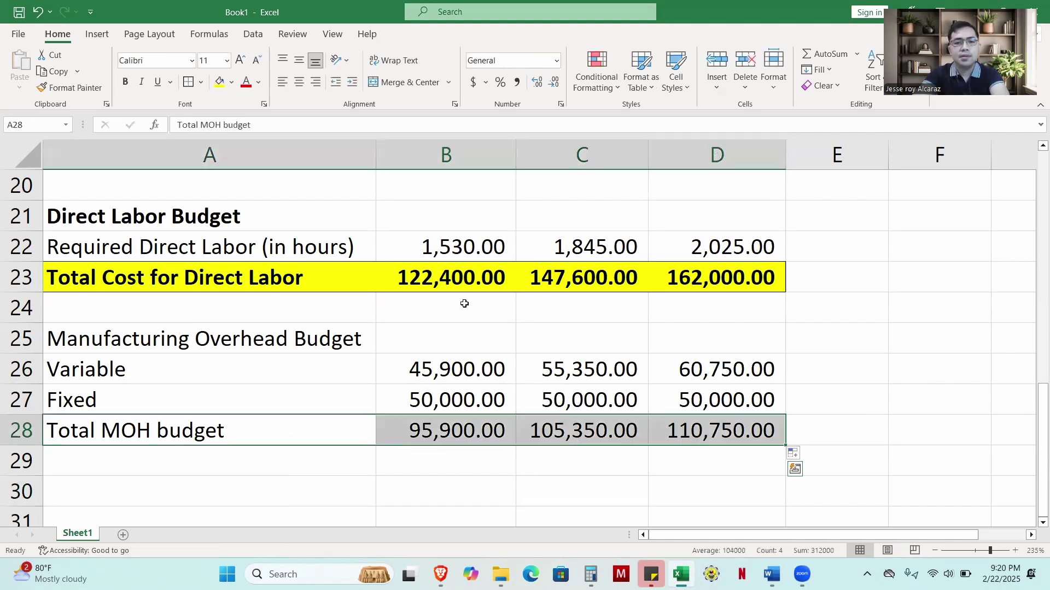
left_click(219, 81)
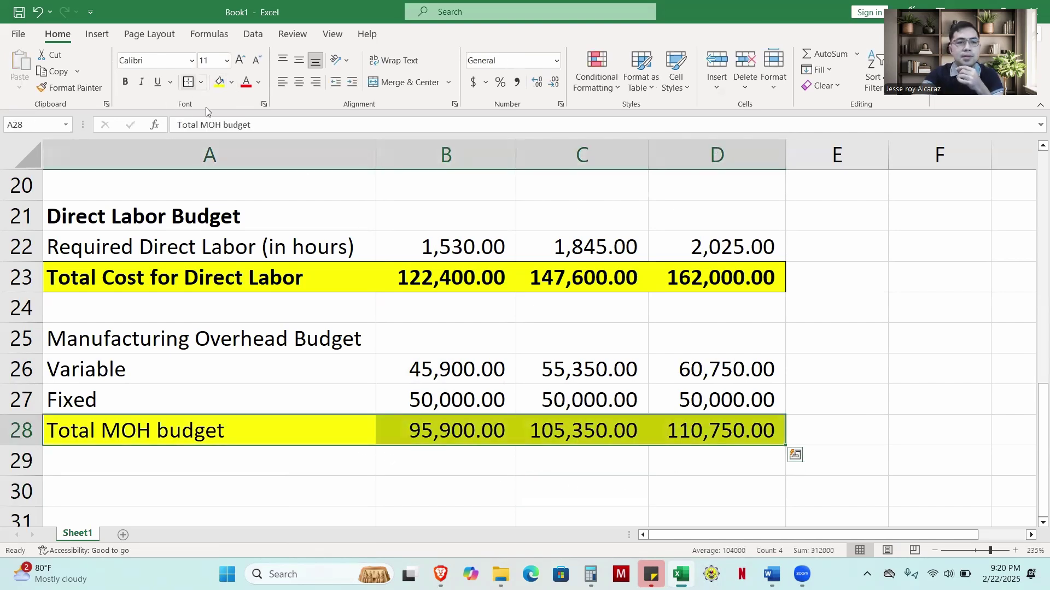
key("ctrl+b")
left_click(629, 405)
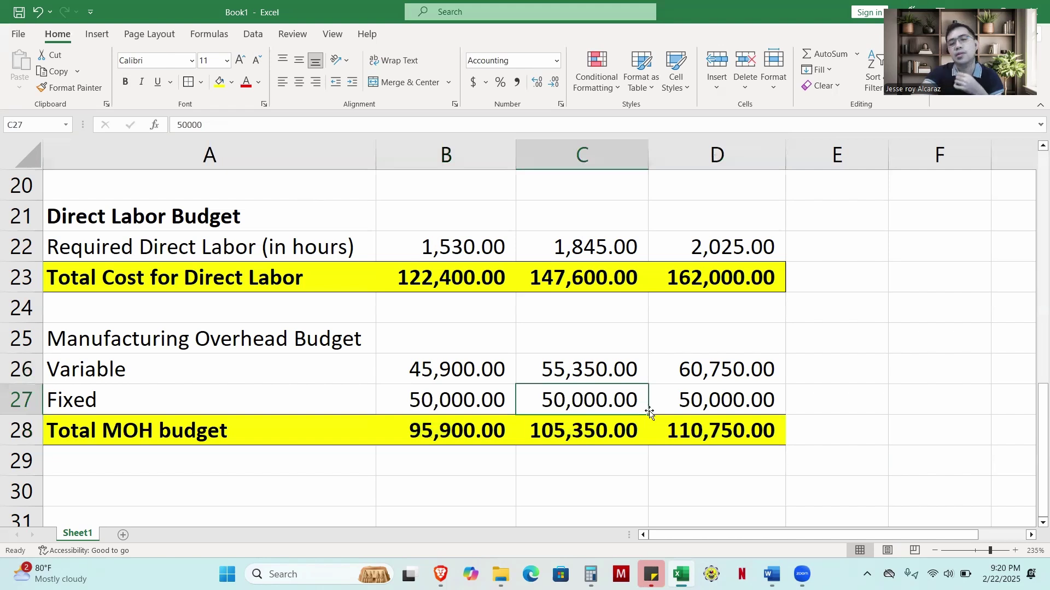
Review the monthly units sold in the sales budget and the required production units in the production budget
scroll(641, 430, "up", 7)
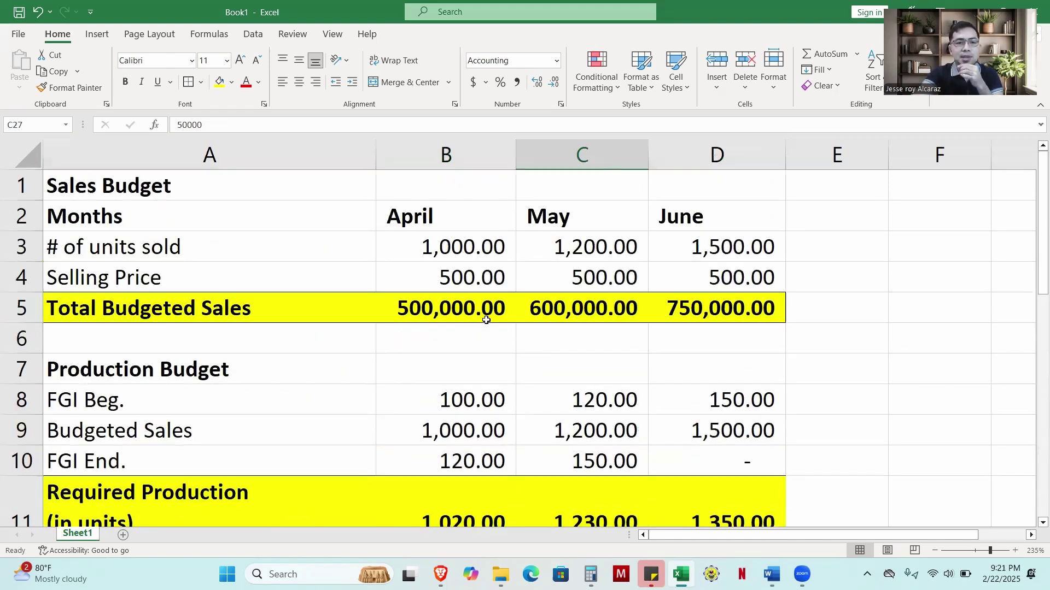
left_click(468, 248)
left_click(595, 257)
left_click(722, 258)
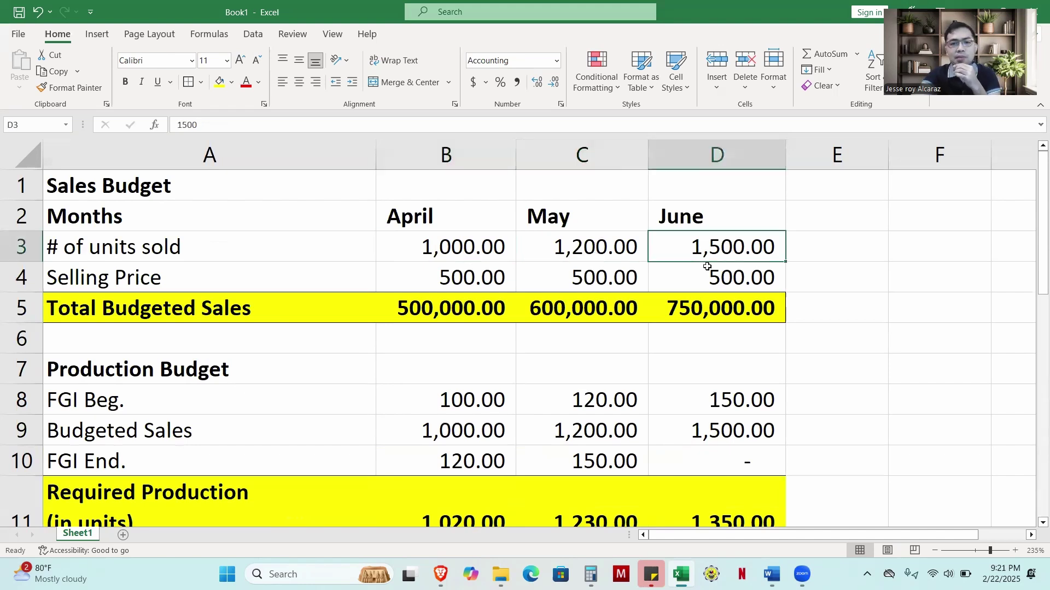
scroll(626, 303, "down", 1)
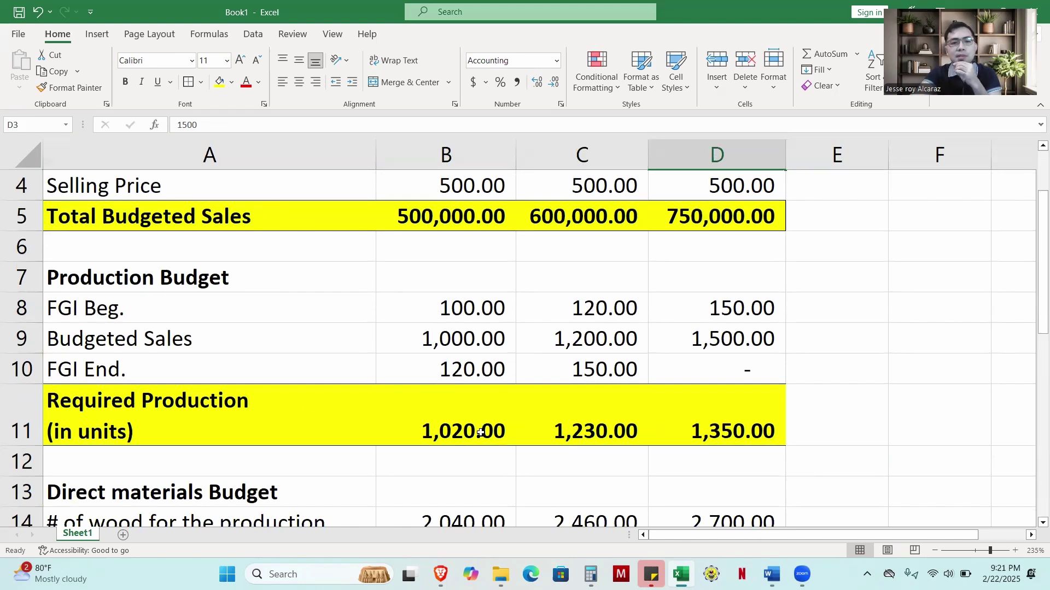
scroll(480, 433, "down", 1)
left_click_drag(452, 323, 695, 323)
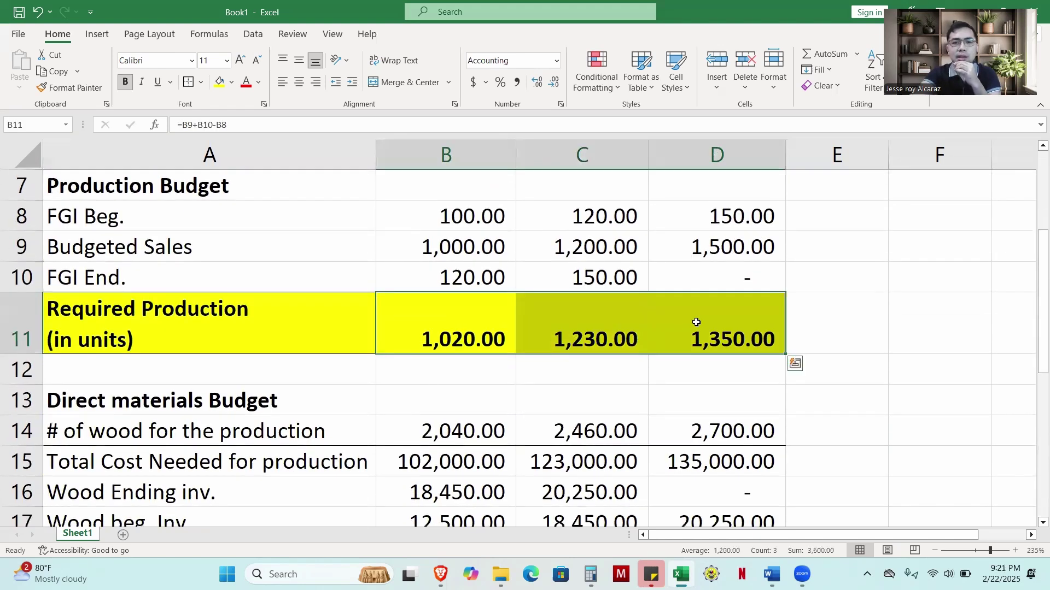
left_click(546, 390)
left_click(473, 335)
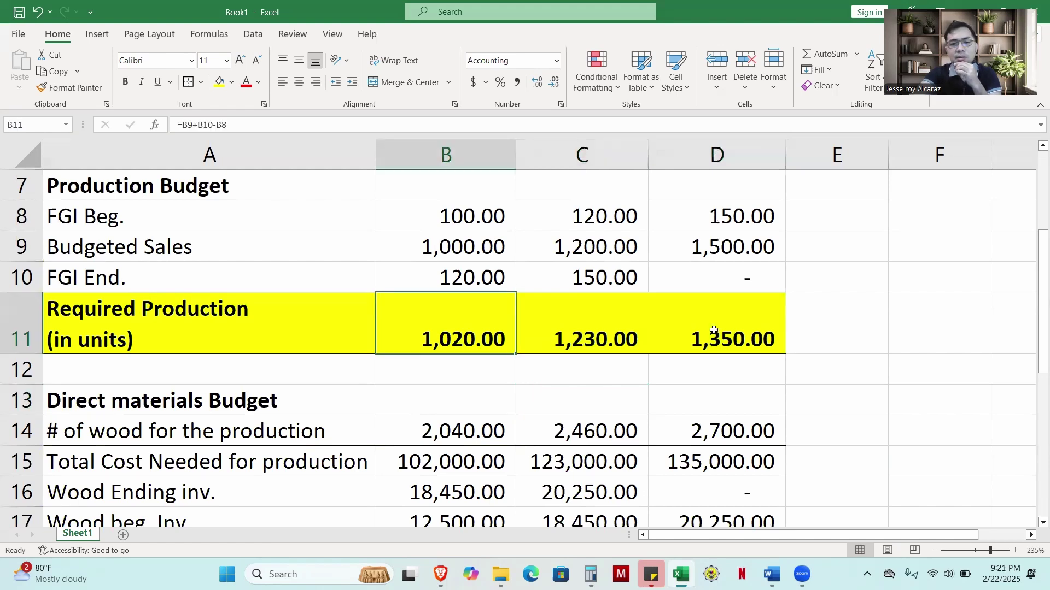
left_click(713, 330, "shift")
Review April's wood to be purchased, total direct labor cost and total manufacturing overhead in column B
scroll(696, 371, "down", 4)
scroll(691, 363, "up", 1)
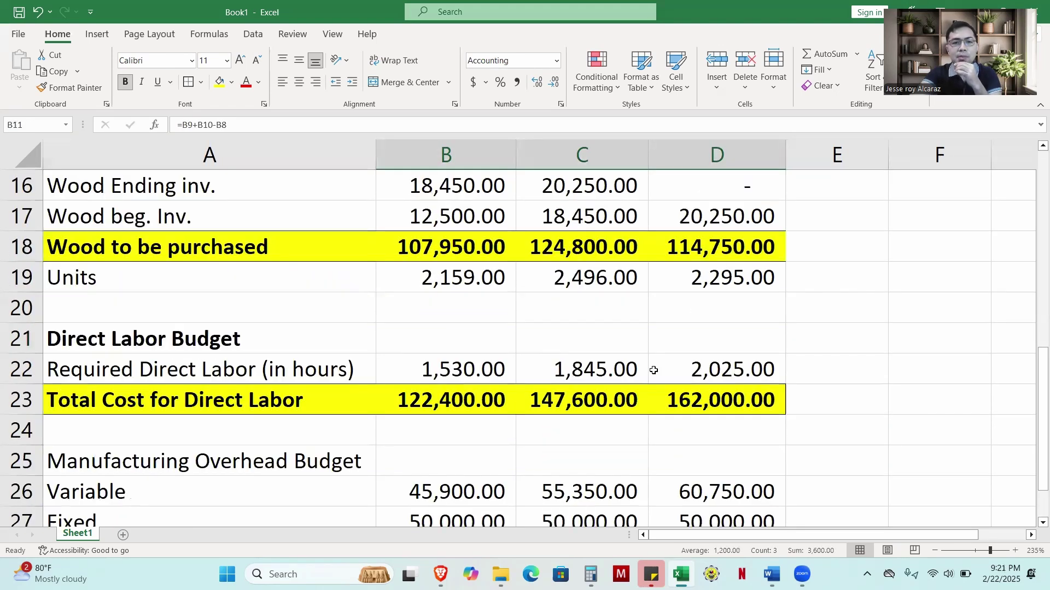
left_click(438, 251)
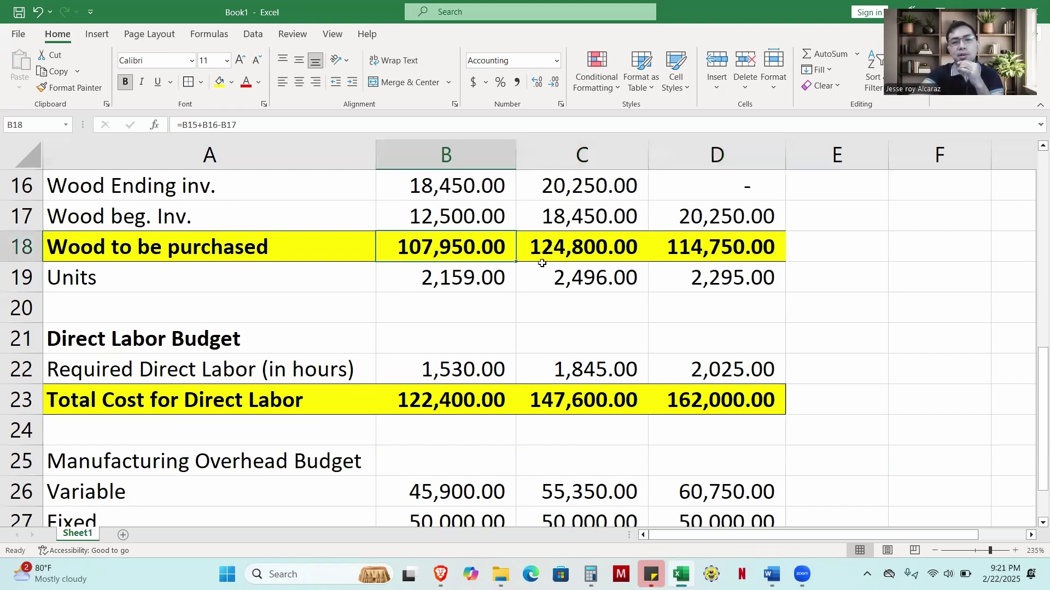
scroll(579, 290, "down", 2)
scroll(560, 303, "up", 2)
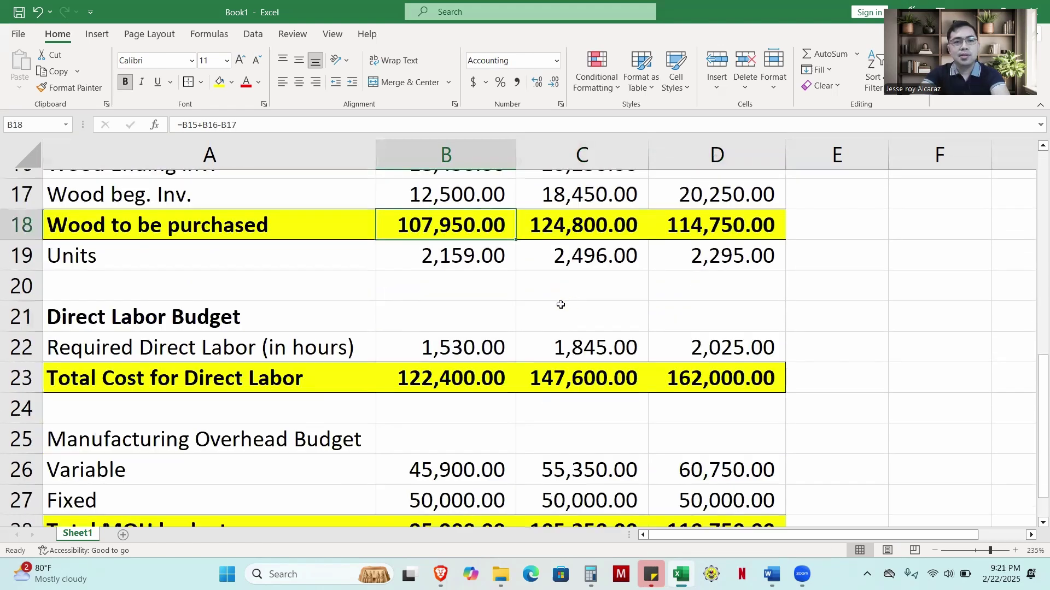
left_click(438, 391)
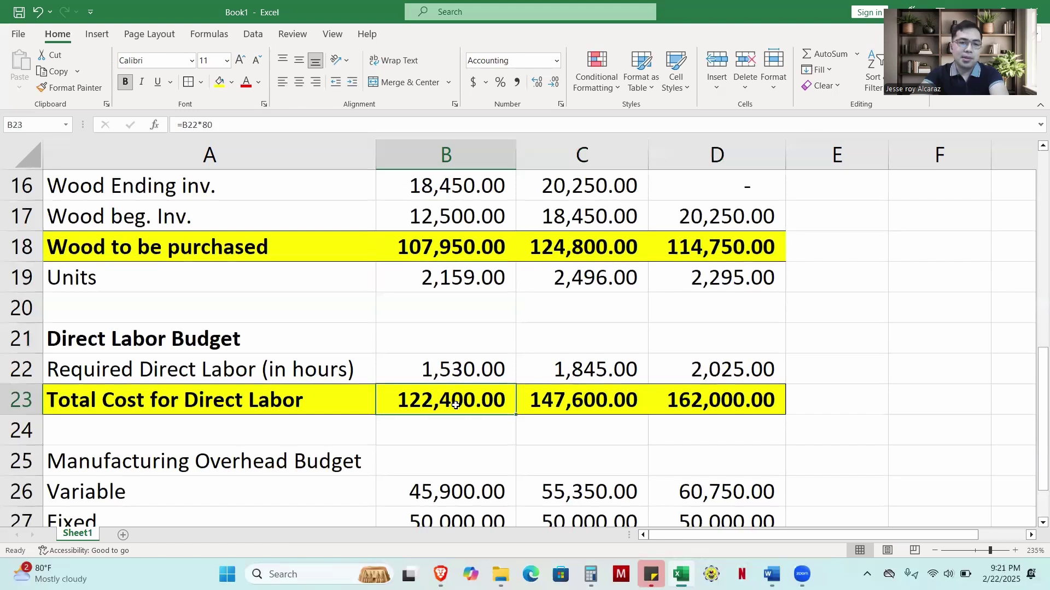
scroll(458, 410, "down", 1)
left_click(455, 469)
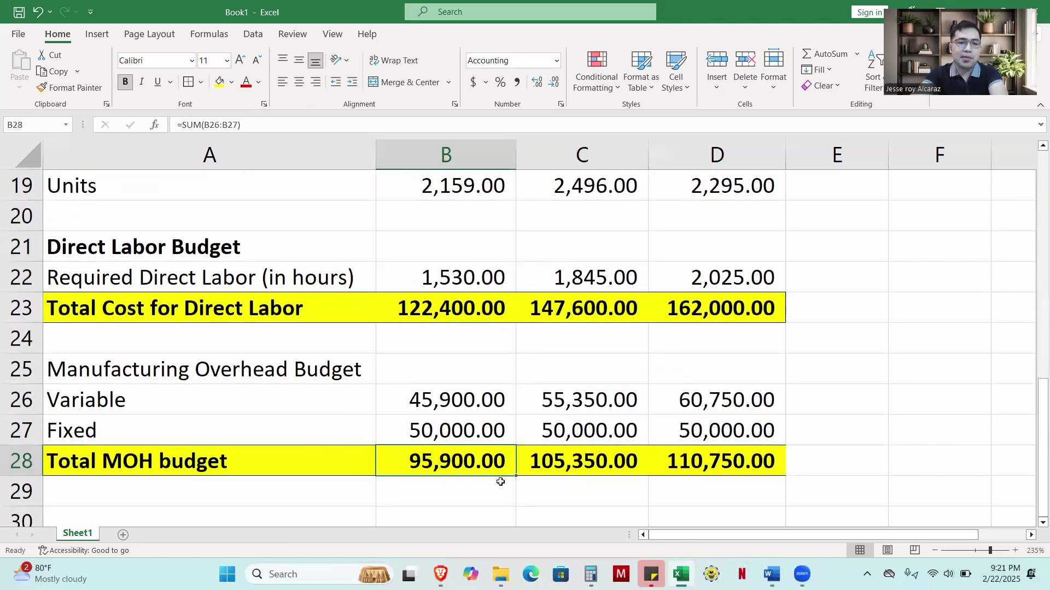
Enter the section title "Summary" in A31 below the manufacturing overhead budget
scroll(500, 482, "down", 3)
left_click(202, 290)
type("S")
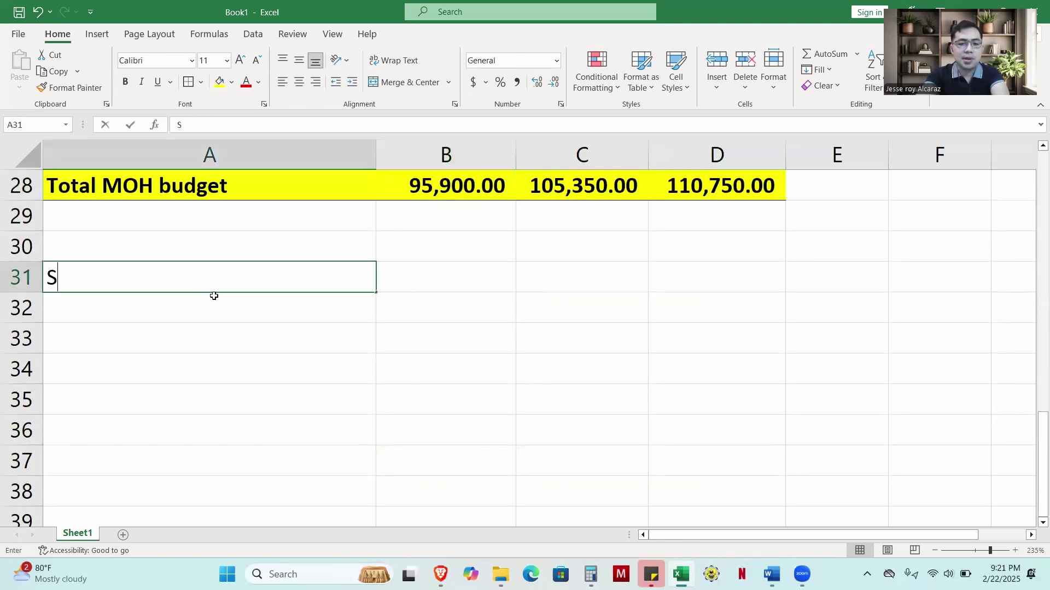
type("ummary")
key("Return")
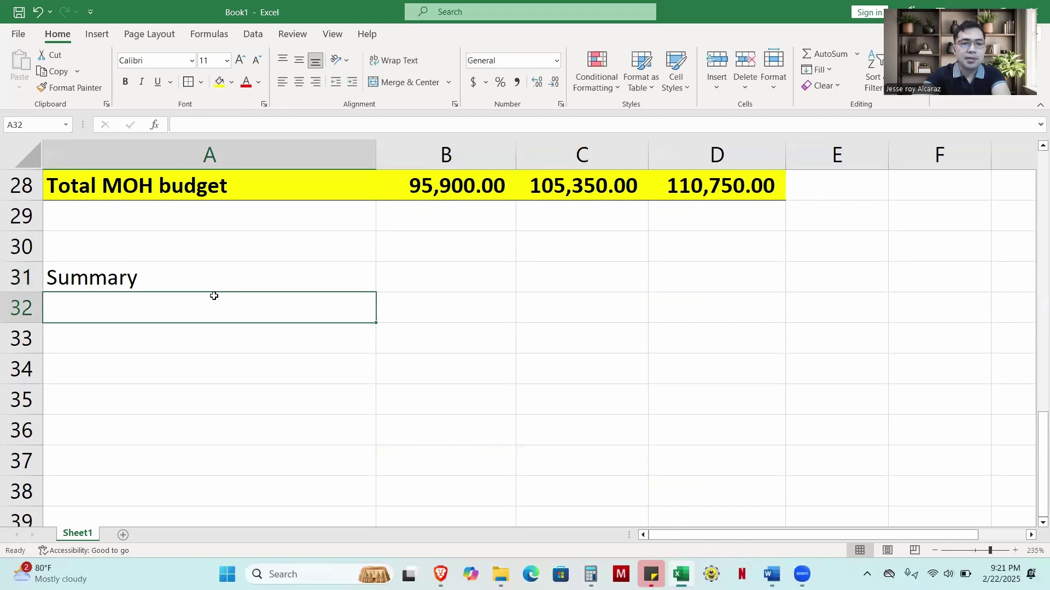
Label the summary rows A32:A34 as "DM", "DL" and "MOH"
type("DM")
key("Return")
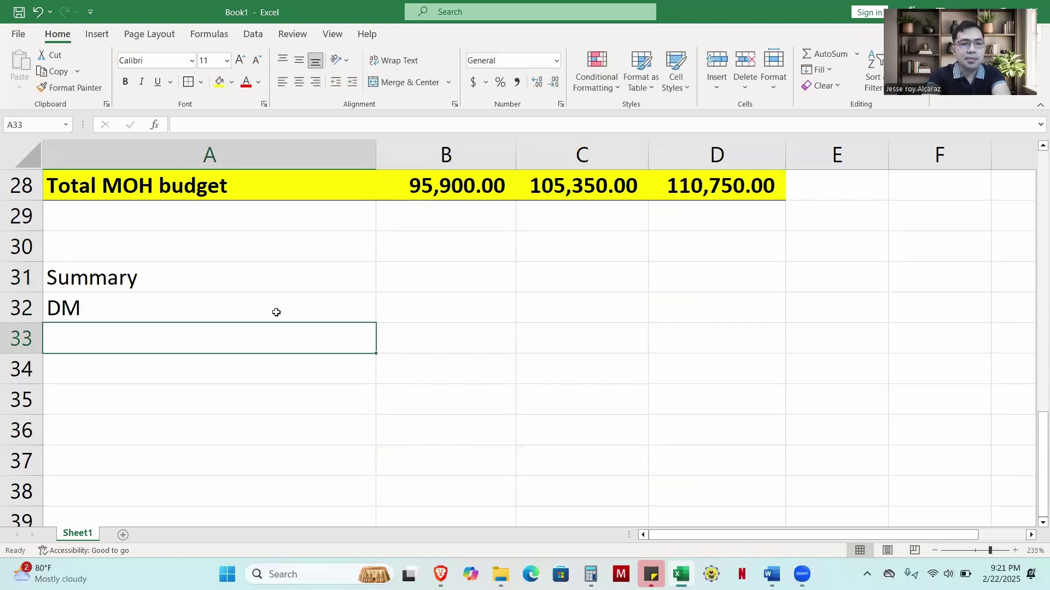
type("DL")
left_click(276, 313)
key("Down")
key("Down")
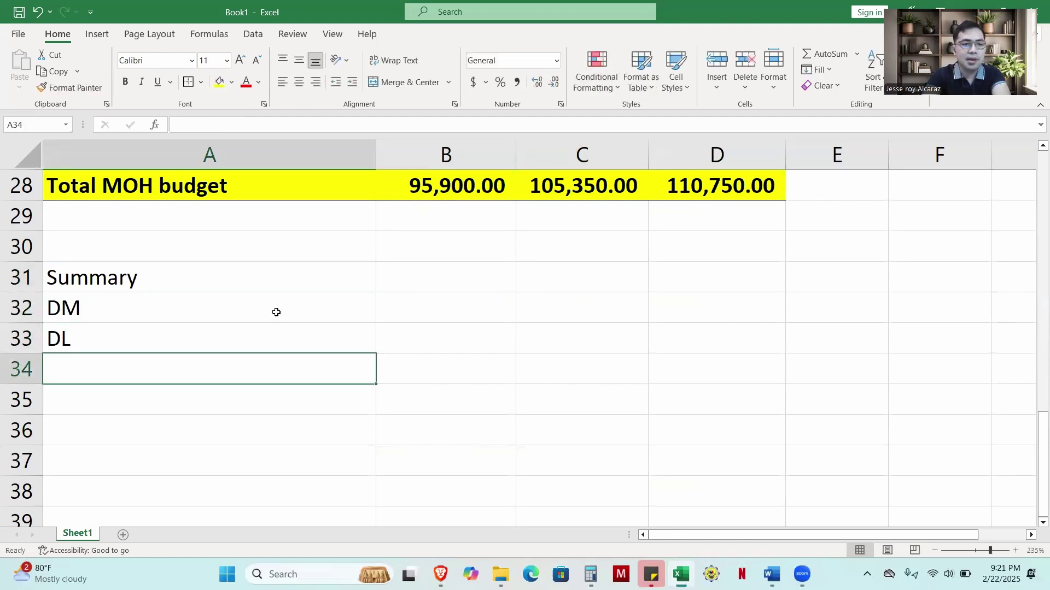
type("MOH")
key("Return")
Link B32 to April's wood to be purchased with =B18 and copy it across to C32:D32
left_click(457, 307)
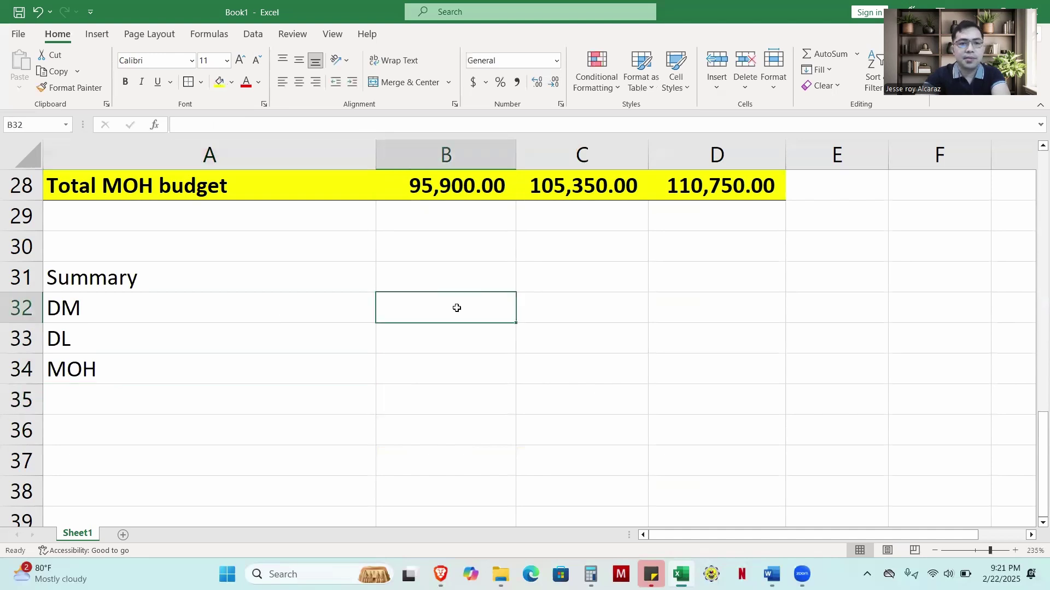
type("=")
scroll(476, 332, "up", 6)
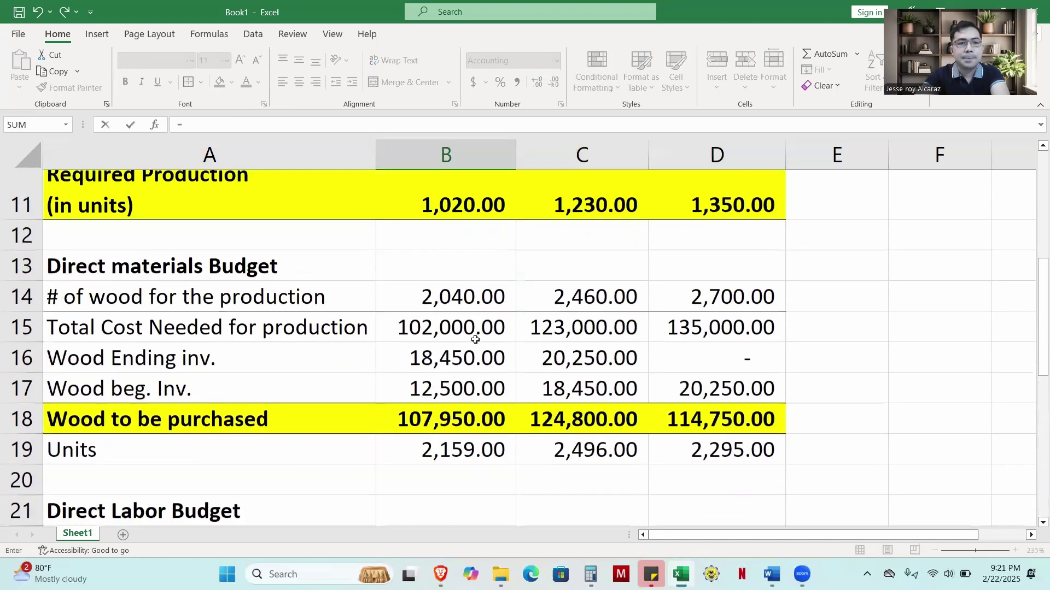
scroll(473, 361, "down", 1)
scroll(471, 382, "down", 1)
left_click(462, 342)
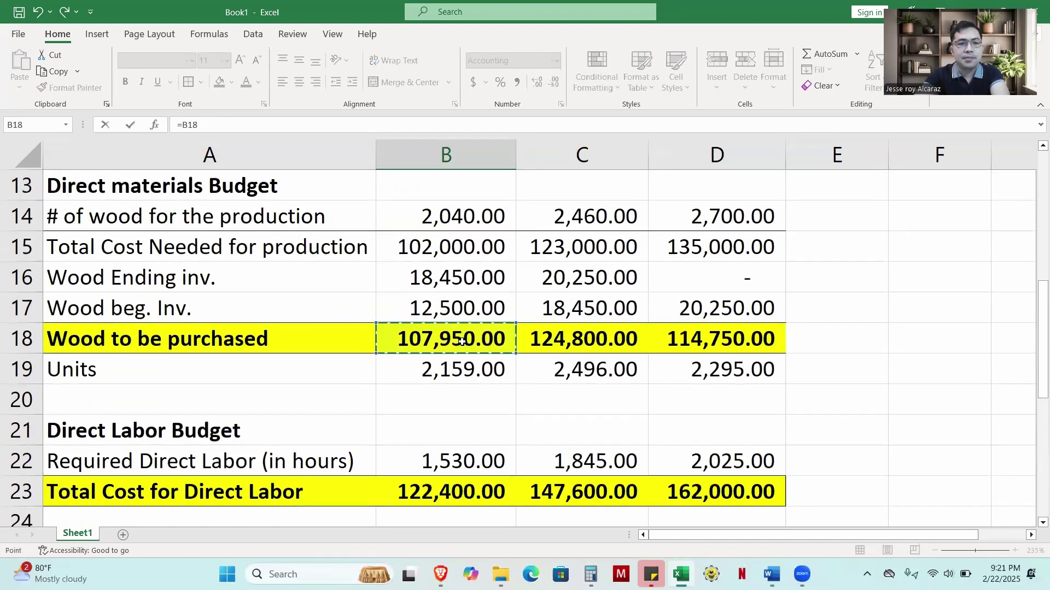
key("Return")
left_click(495, 477)
scroll(508, 479, "down", 1)
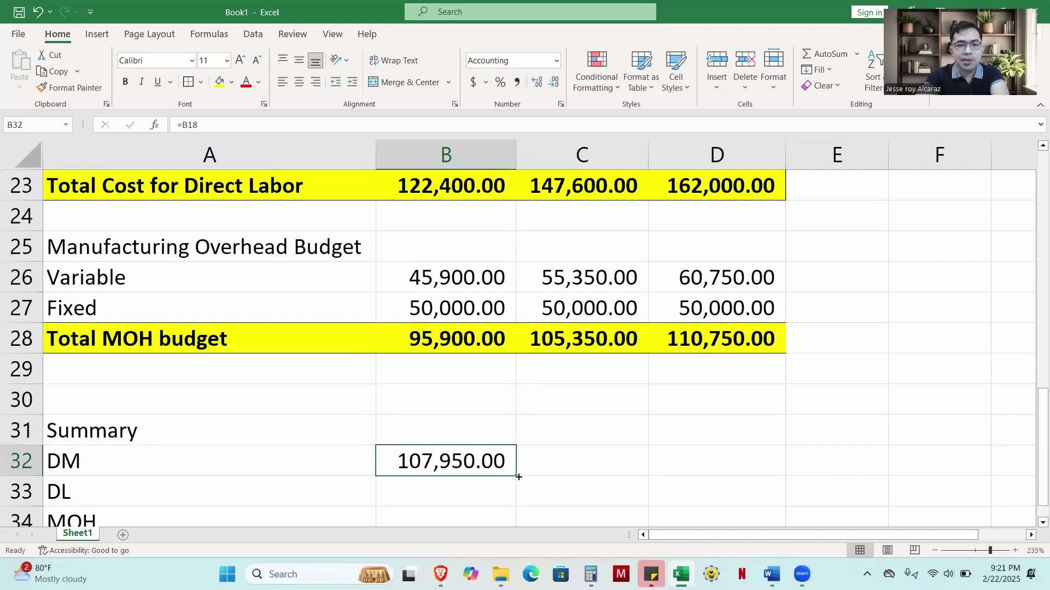
left_click_drag(518, 476, 777, 474)
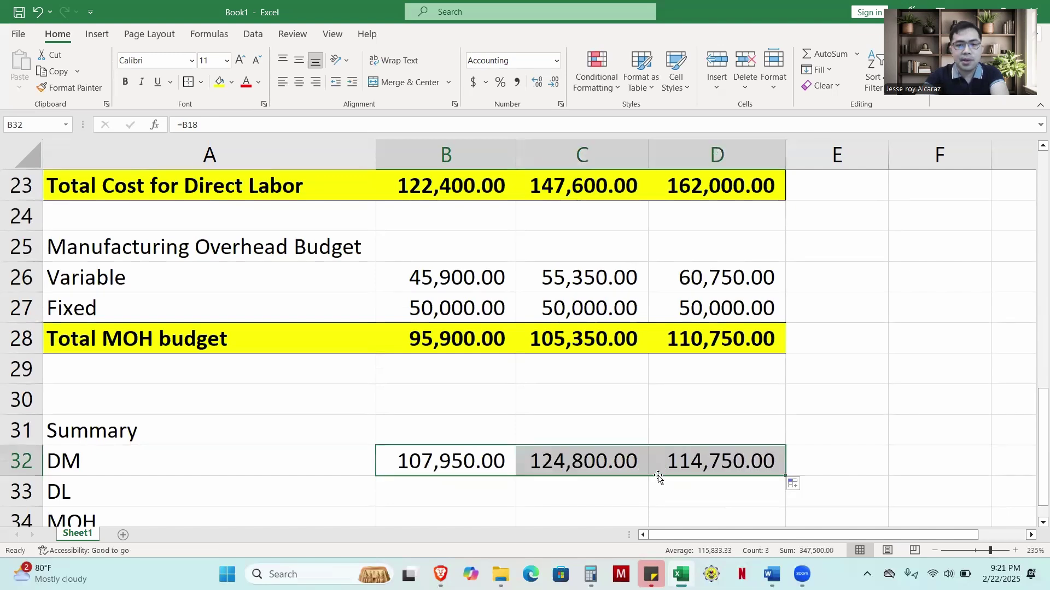
Link B33 to April's total cost for direct labor with =B23 and copy it across to C33:D33
left_click(464, 482)
type("=")
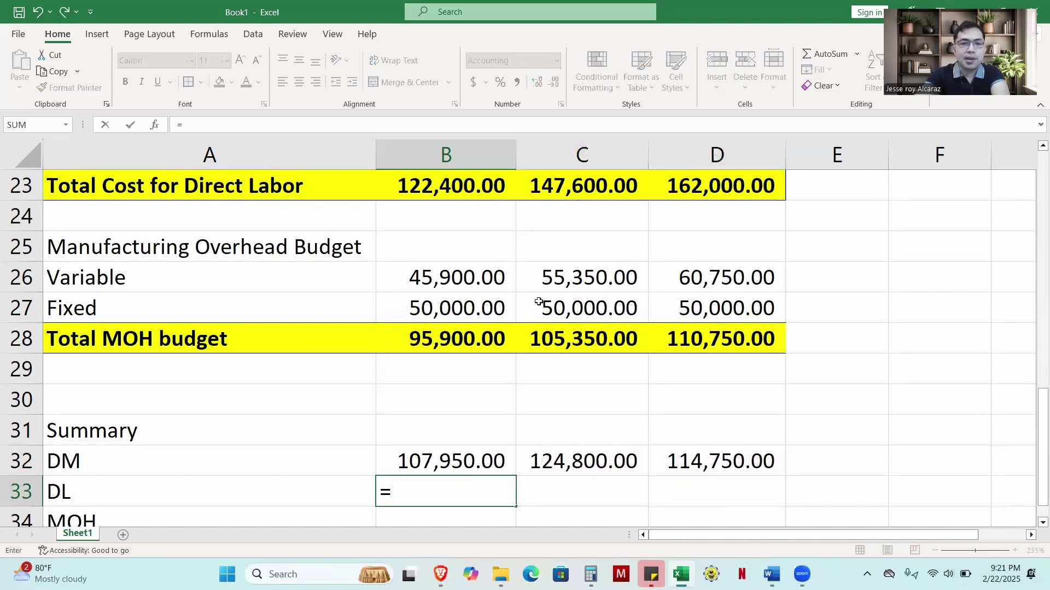
left_click(481, 189)
key("Return")
left_click(474, 461)
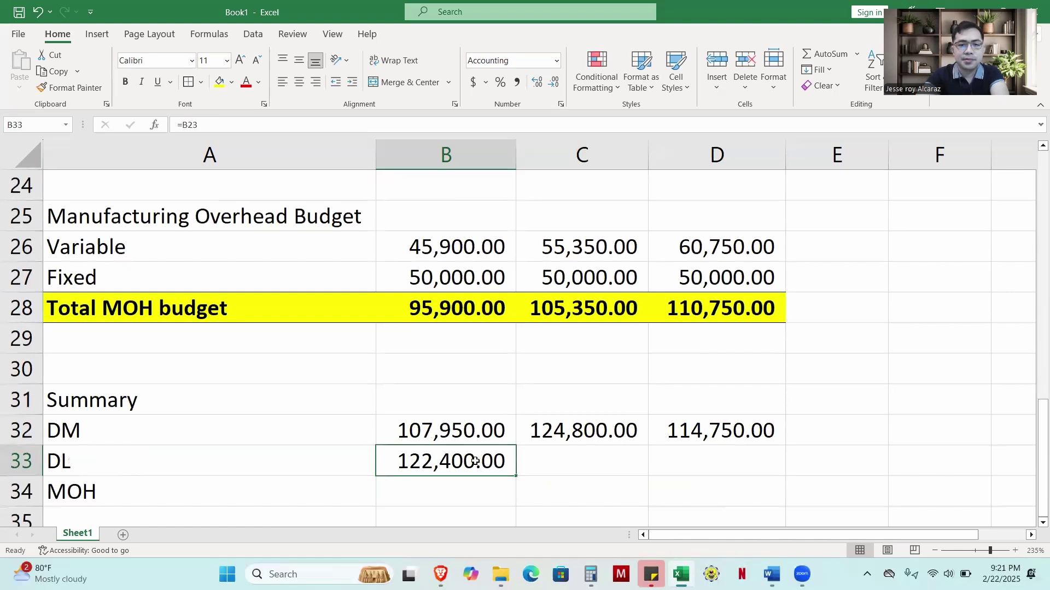
left_click_drag(514, 476, 743, 470)
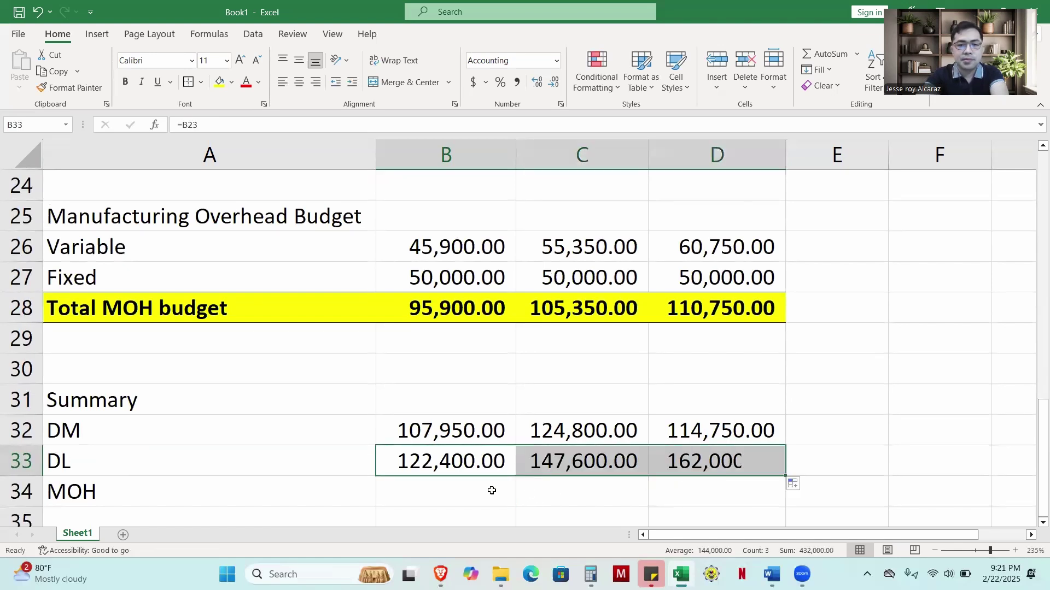
Link B34 to April's total MOH budget with =B28 and copy it across to C34:D34
left_click(491, 491)
type("=")
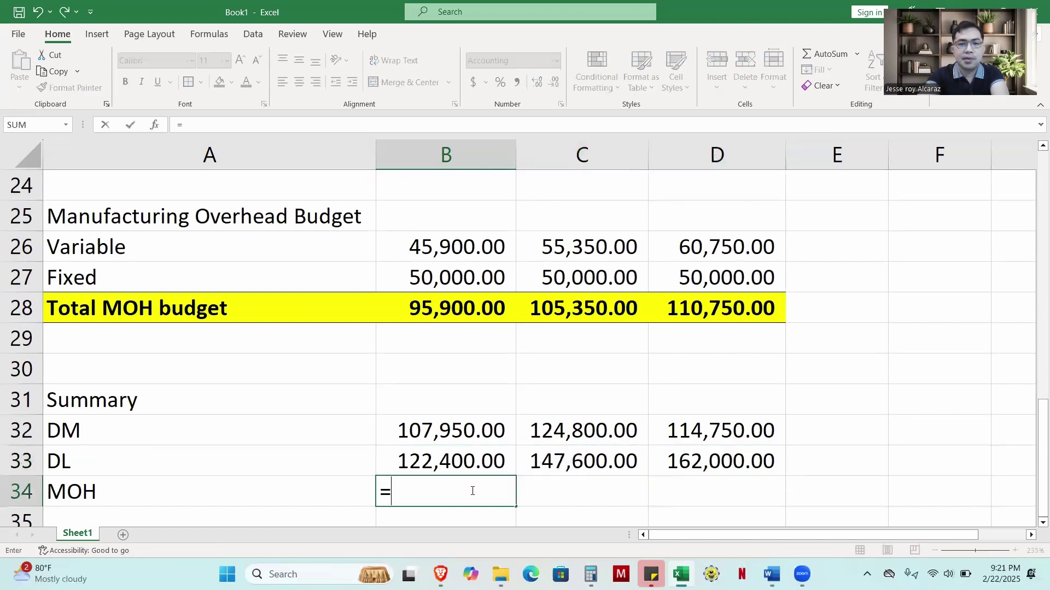
left_click(431, 307)
key("Return")
left_click(460, 460)
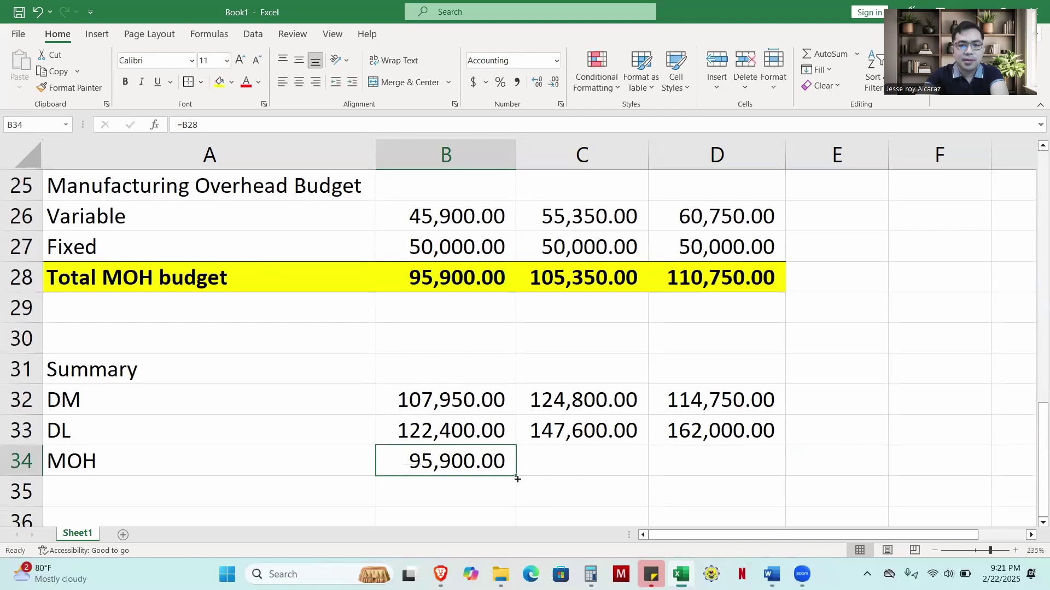
left_click_drag(517, 479, 787, 478)
left_click(716, 399)
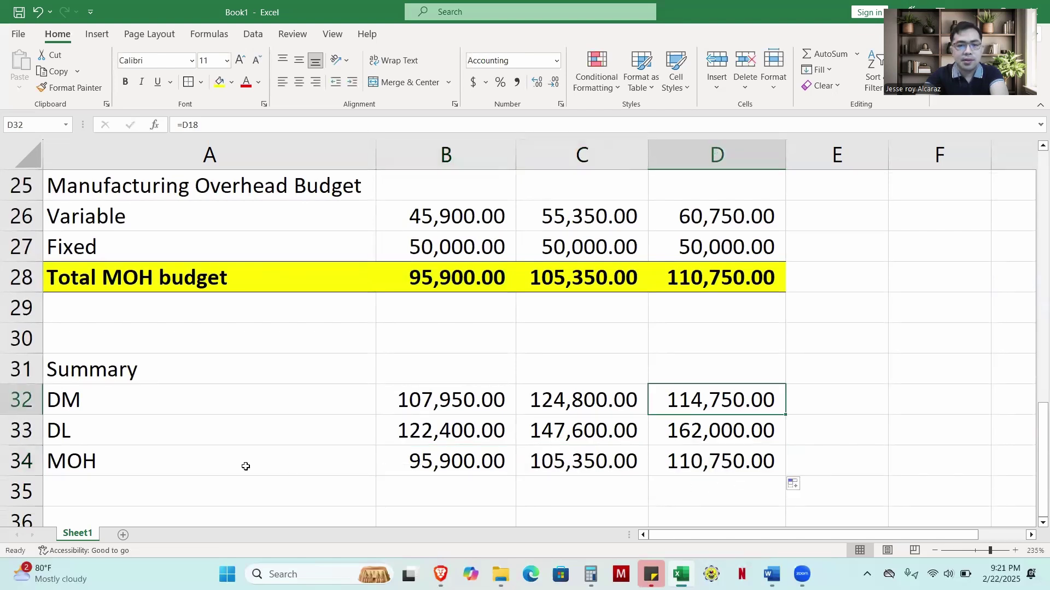
Add an outside border around A35:D35 below the MOH row of the summary
left_click_drag(246, 466, 776, 464)
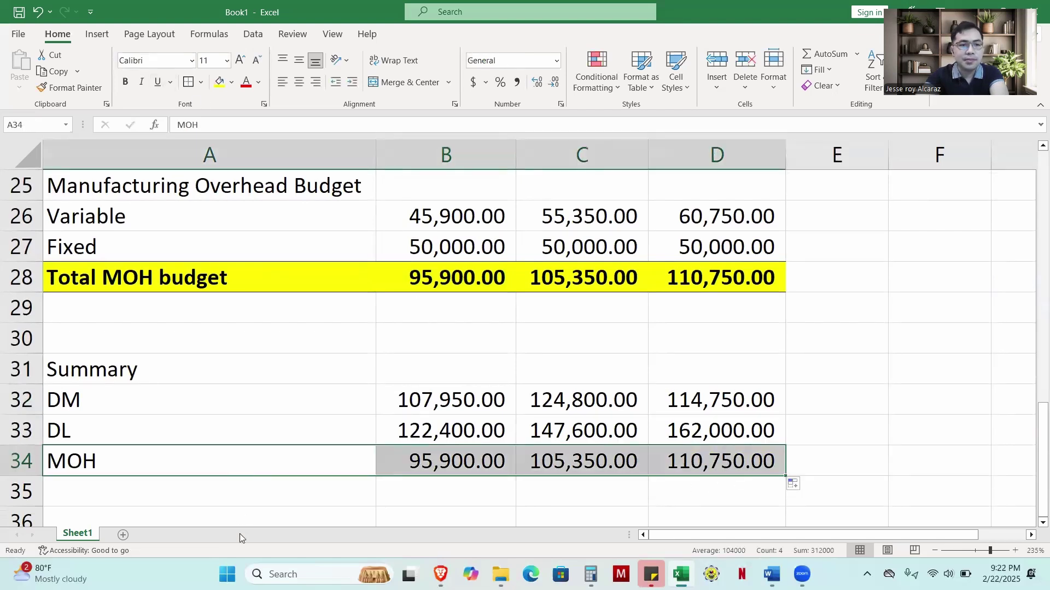
left_click_drag(240, 476, 677, 483)
key("ctrl+z")
left_click(225, 483)
left_click(188, 82)
scroll(501, 374, "down", 3)
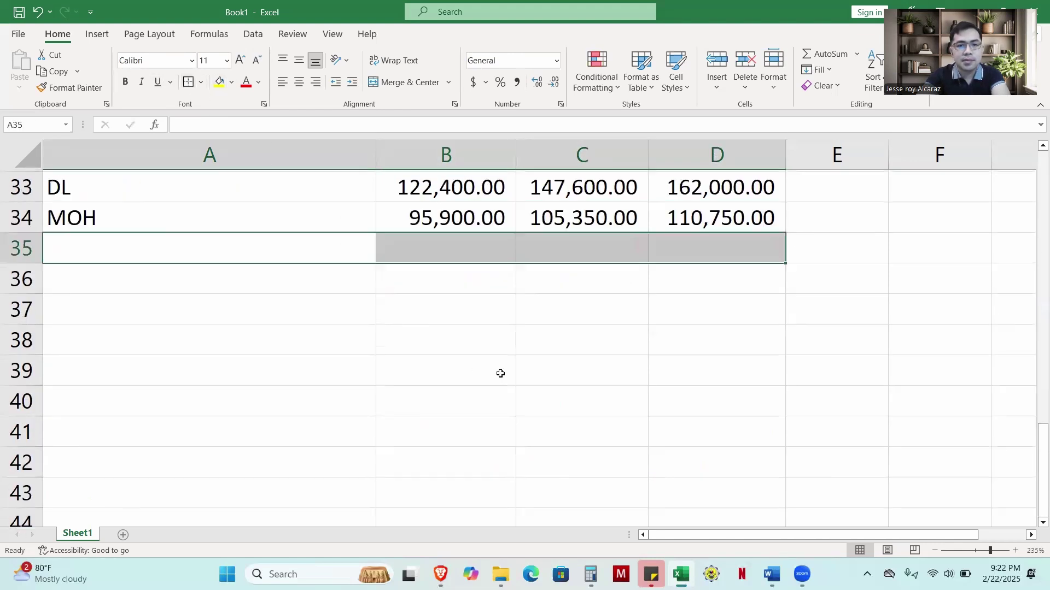
Total April's summary costs in B35 with =SUM(B32:B34) and copy the formula to C35:D35
scroll(500, 373, "up", 1)
left_click(464, 316)
type("=sum(")
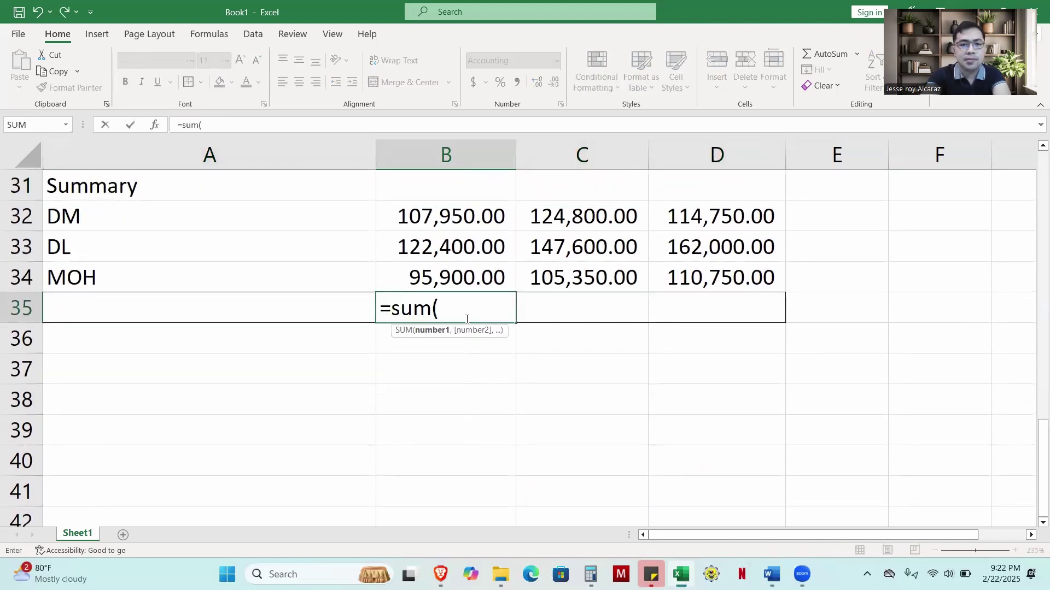
left_click_drag(458, 220, 452, 269)
type(")")
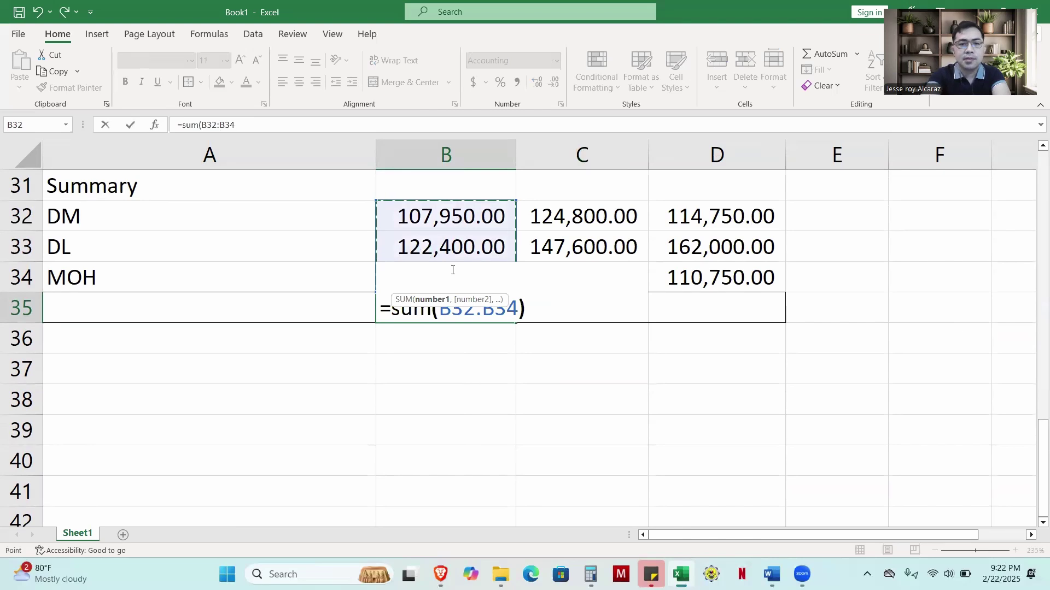
key("Return")
key("Up")
key("ctrl+c")
key("Right")
key("ctrl+v")
key("Right")
key("ctrl+v")
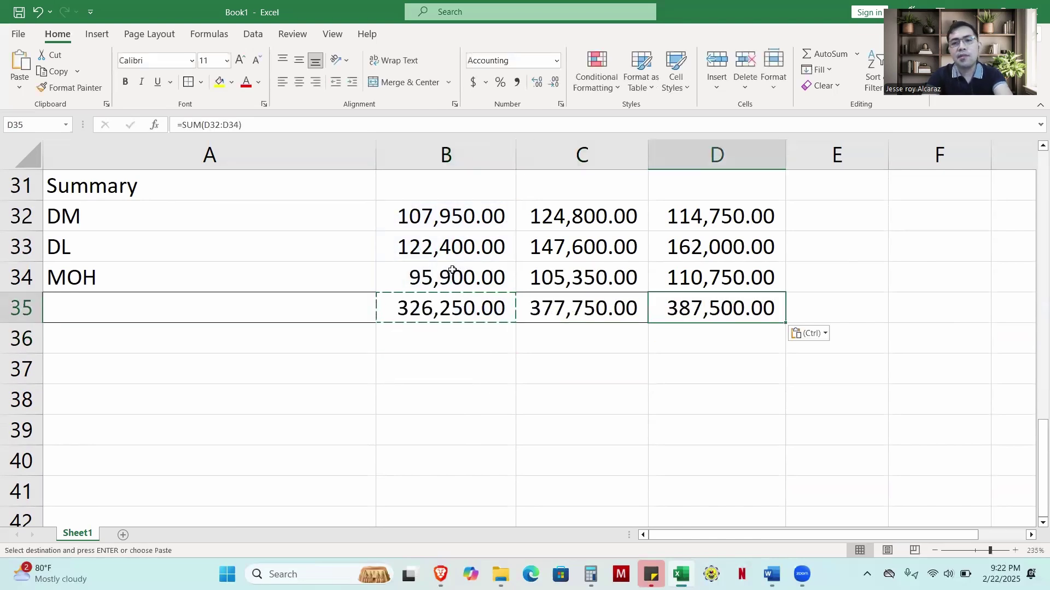
key("Escape")
Make the summary totals in B35:D35 bold
left_click(466, 377)
left_click_drag(263, 289, 693, 307)
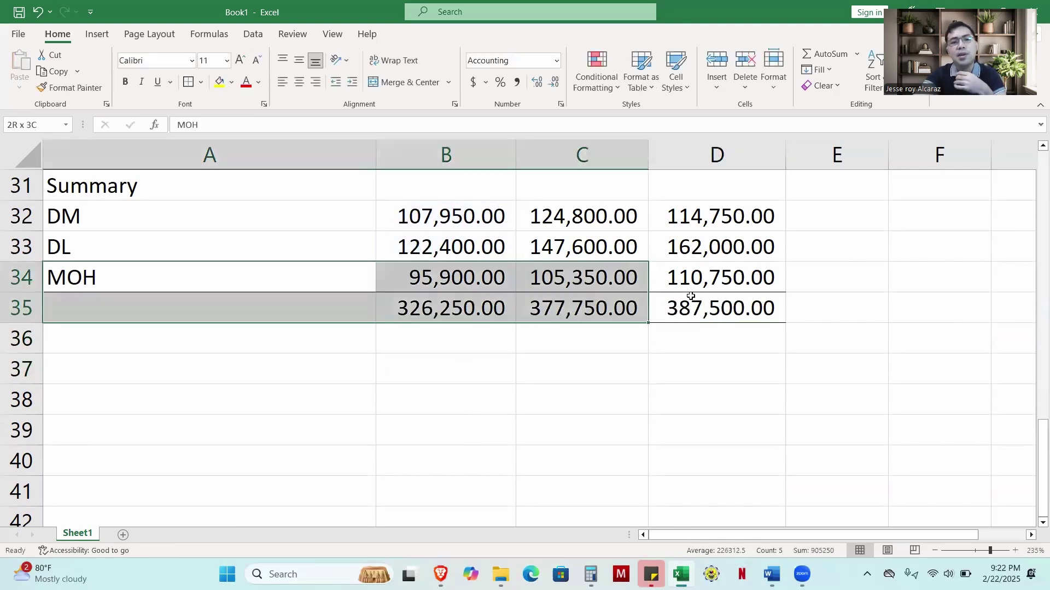
left_click(527, 345)
left_click_drag(438, 312, 674, 307)
key("ctrl+b")
left_click(571, 370)
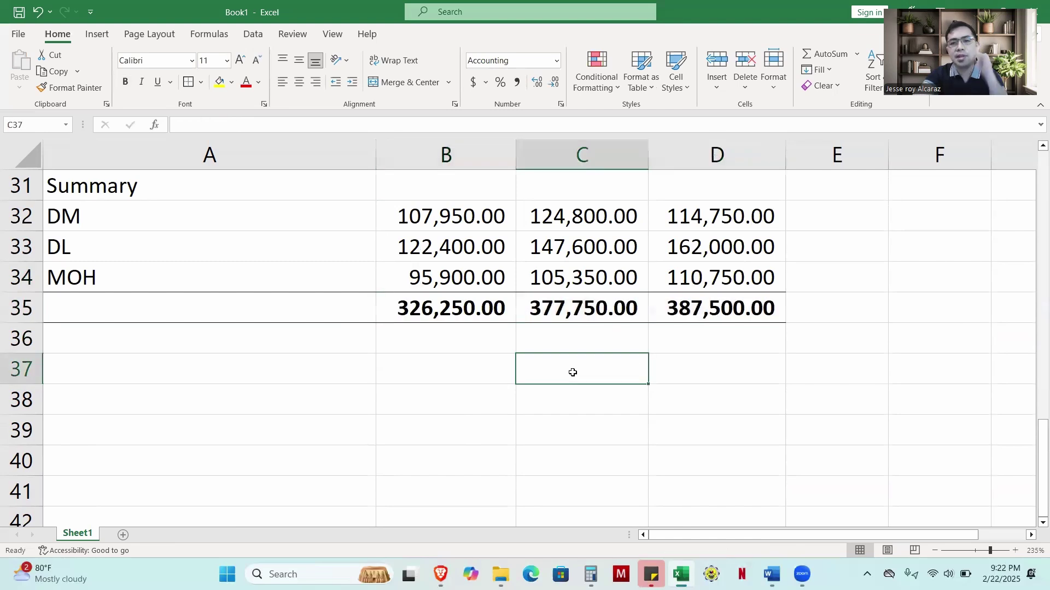
Review the April, May and June summary totals in B35:D35
scroll(572, 379, "up", 2)
scroll(571, 379, "down", 1)
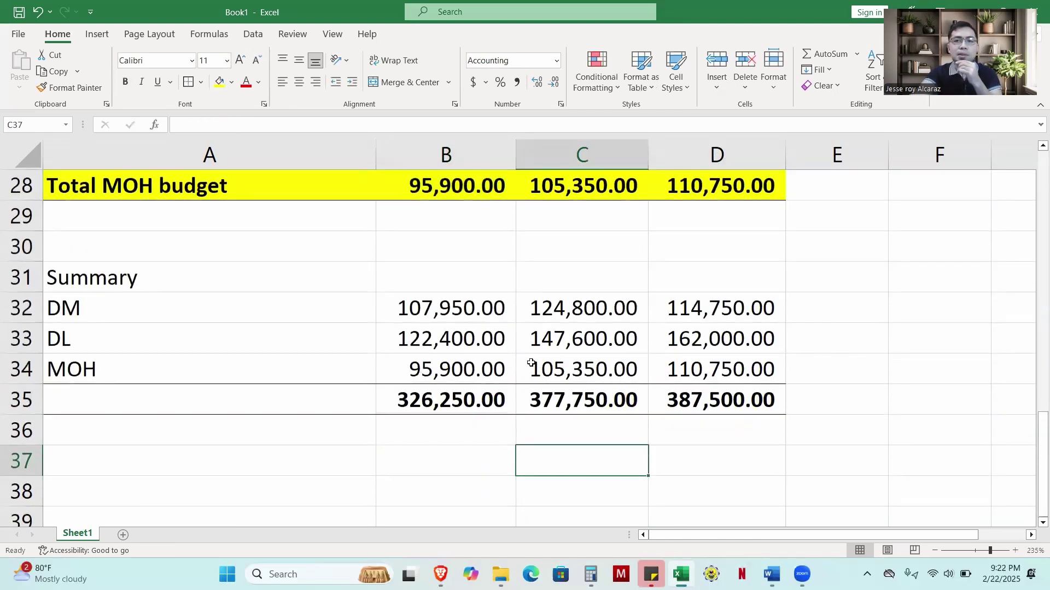
left_click(471, 407)
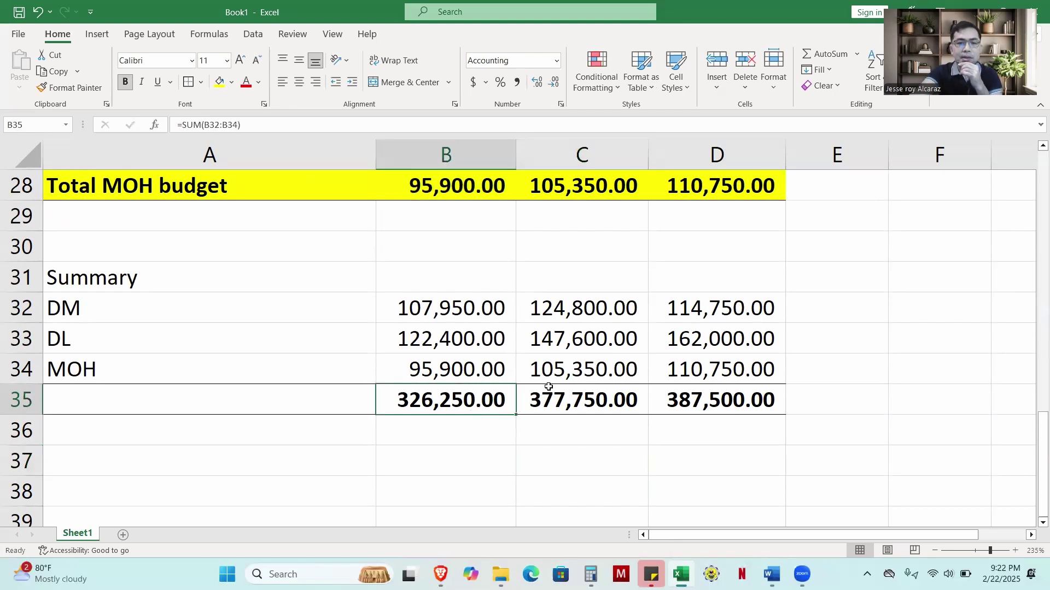
left_click(546, 389)
left_click(728, 391)
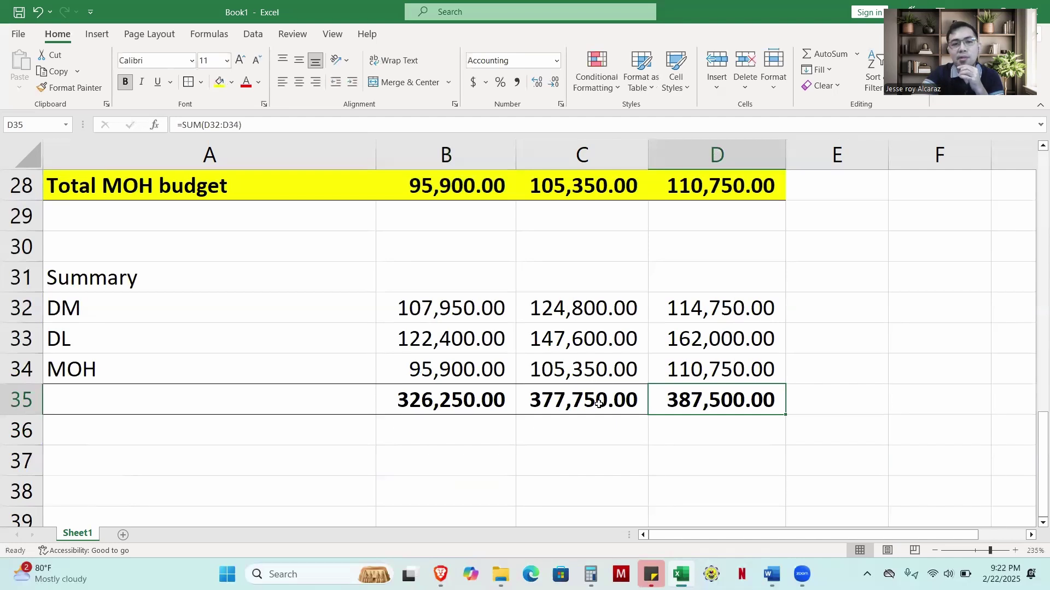
Check the number of units sold for April to June in B3:D3 and return to the summary
scroll(595, 405, "up", 4)
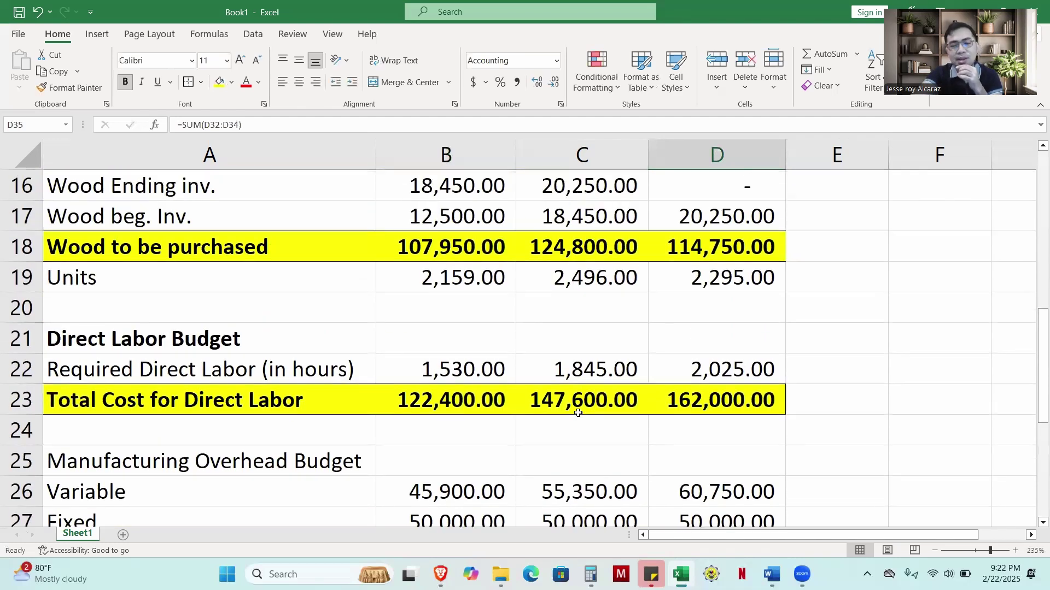
scroll(571, 426, "down", 3)
scroll(570, 435, "up", 3)
scroll(570, 436, "up", 5)
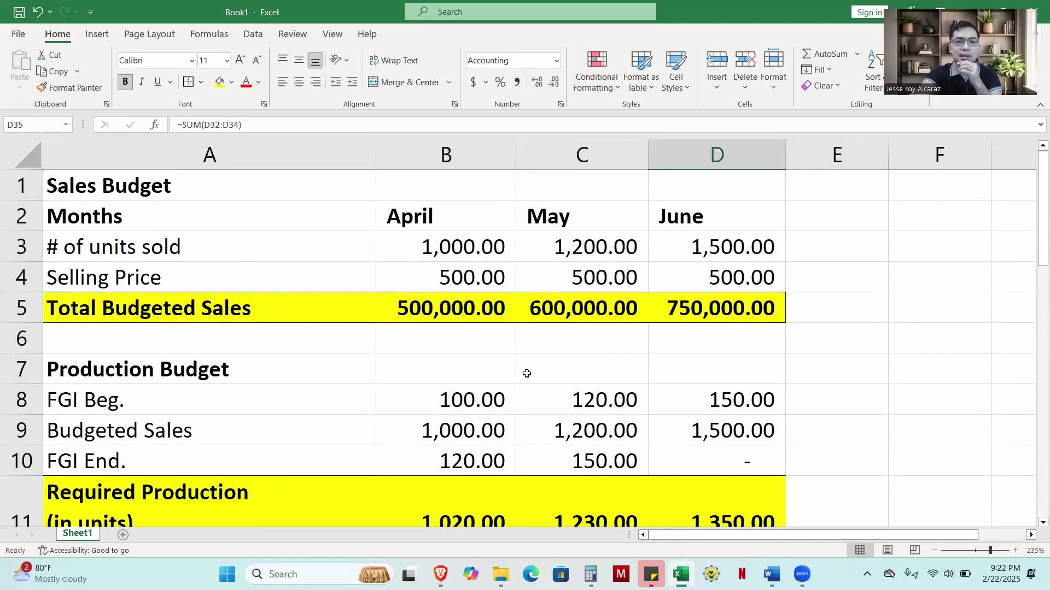
left_click(460, 249)
left_click(589, 252)
left_click(722, 254)
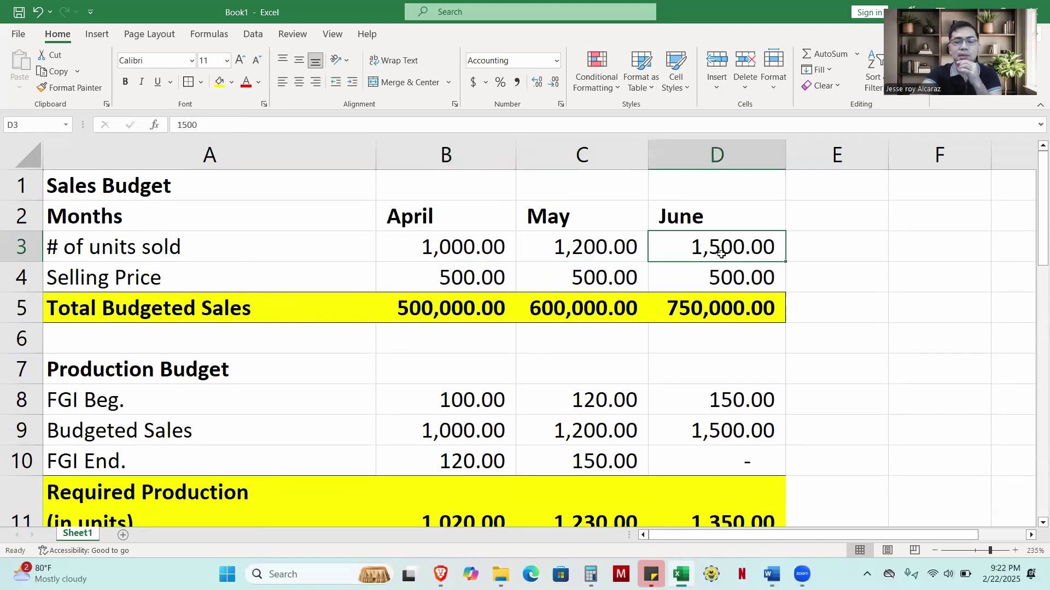
scroll(681, 334, "down", 8)
scroll(678, 339, "down", 1)
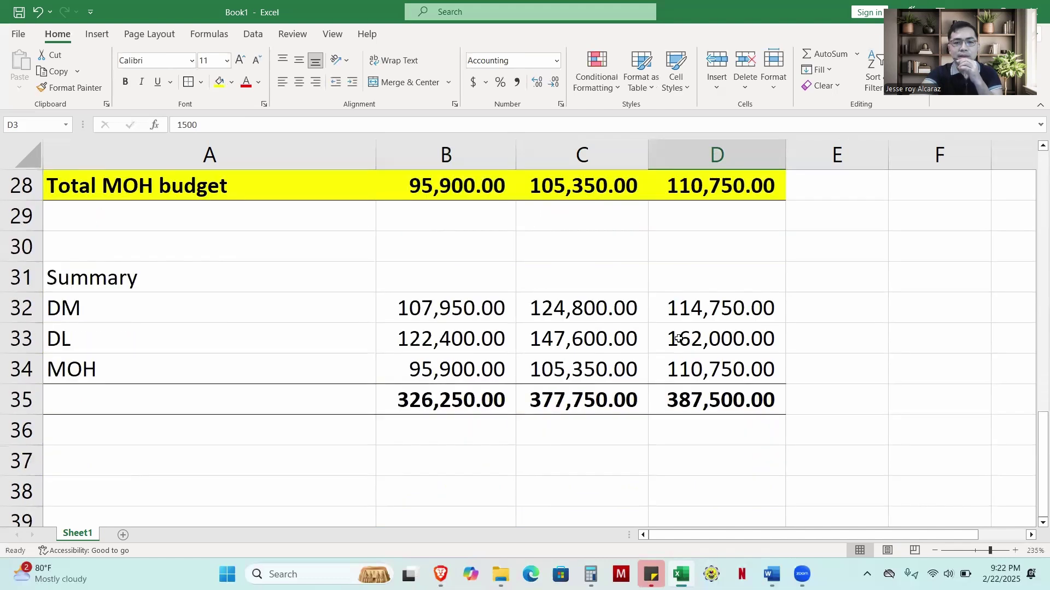